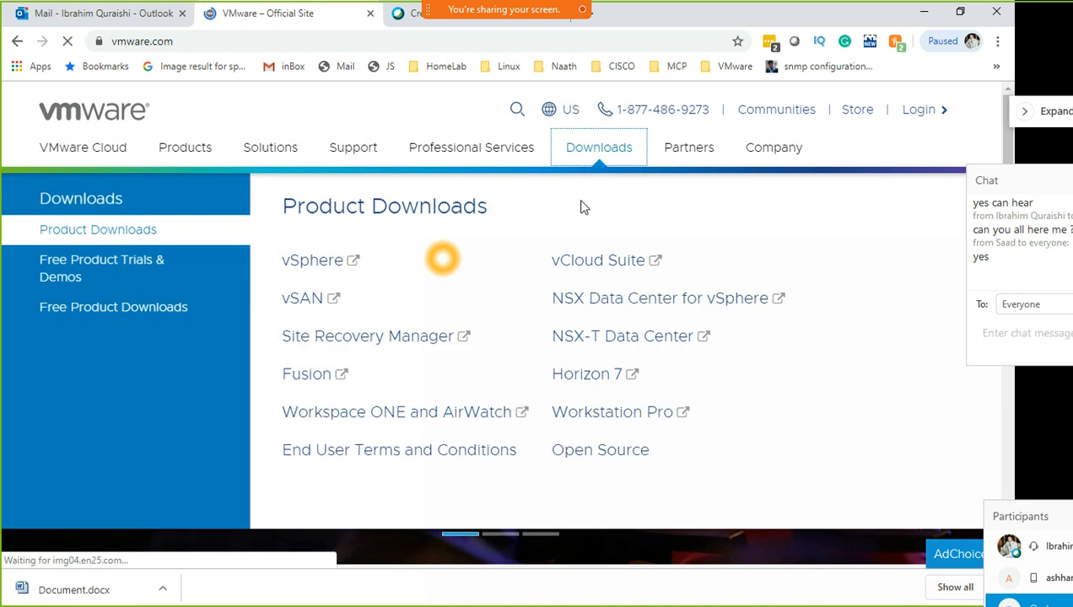
Open the download page for Enterprise Plus vCenter Server 6.7U3a from the vSphere downloads list
click(307, 268)
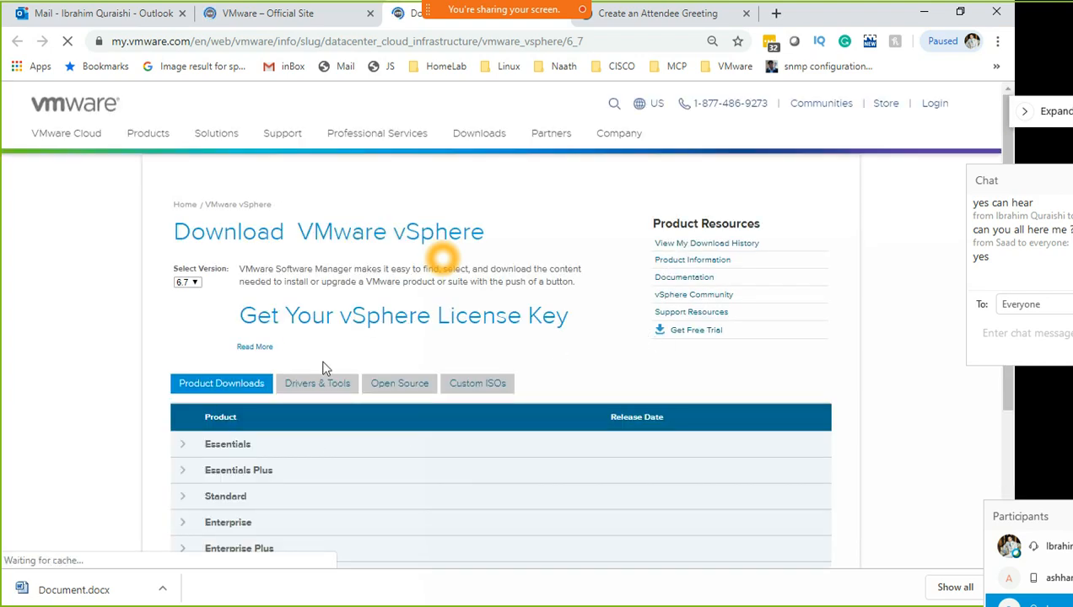
scroll(396, 371, down, 3)
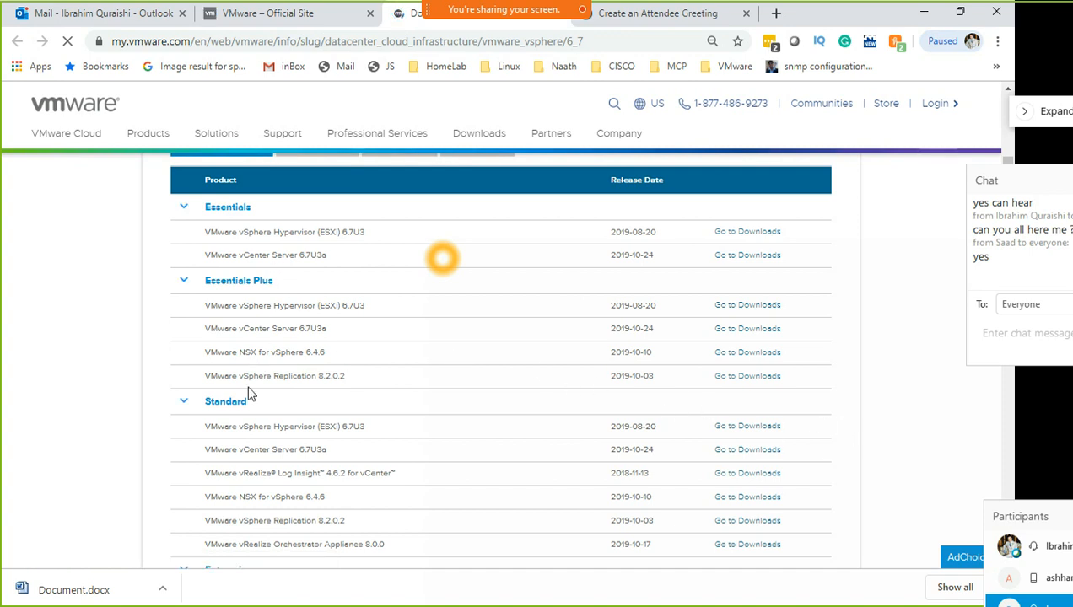
drag(205, 329, 350, 337)
scroll(566, 422, down, 4)
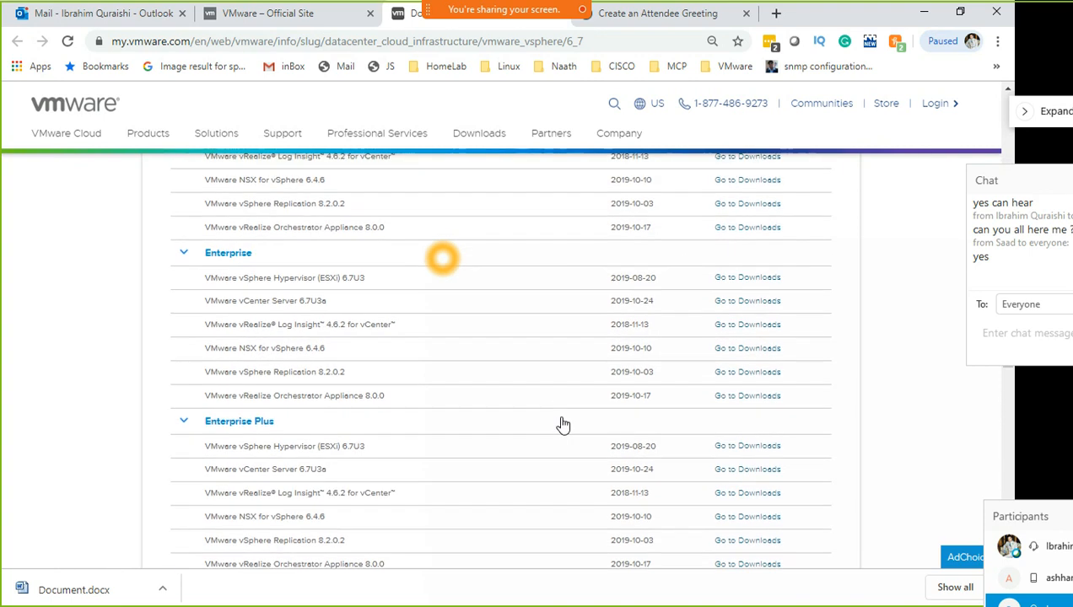
scroll(563, 424, down, 1)
drag(205, 394, 351, 402)
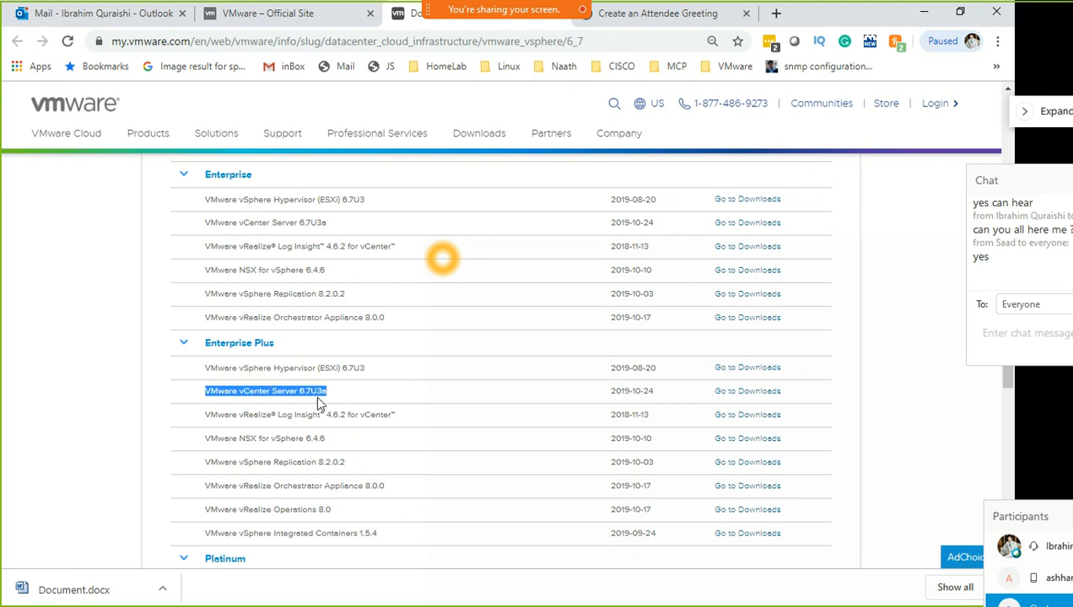
click(740, 391)
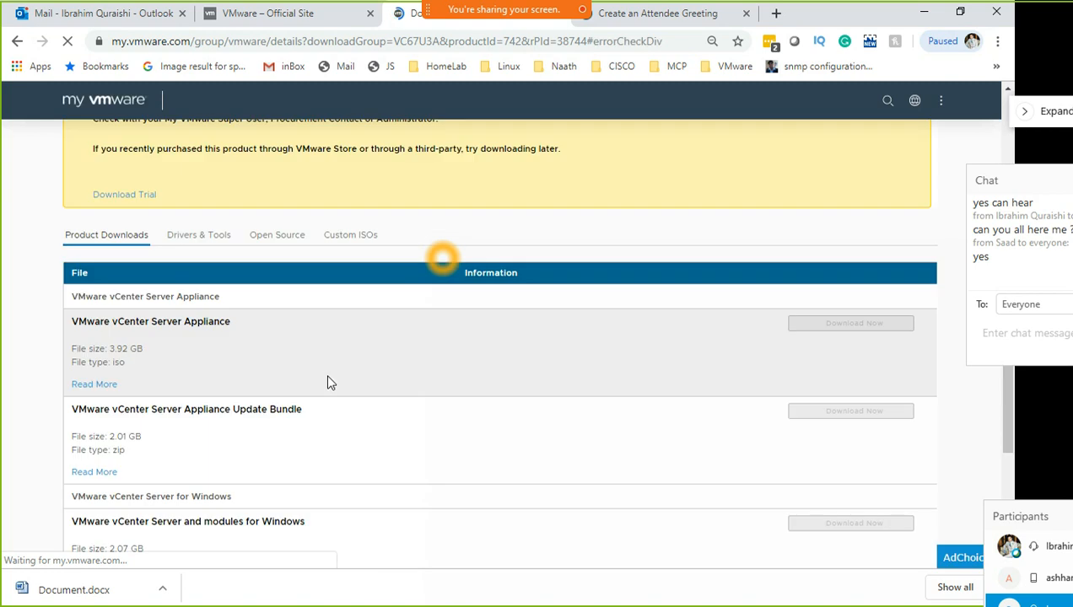
Request the vCenter Server 6.7U3a trial download instead, then switch over to File Explorer
scroll(327, 376, up, 3)
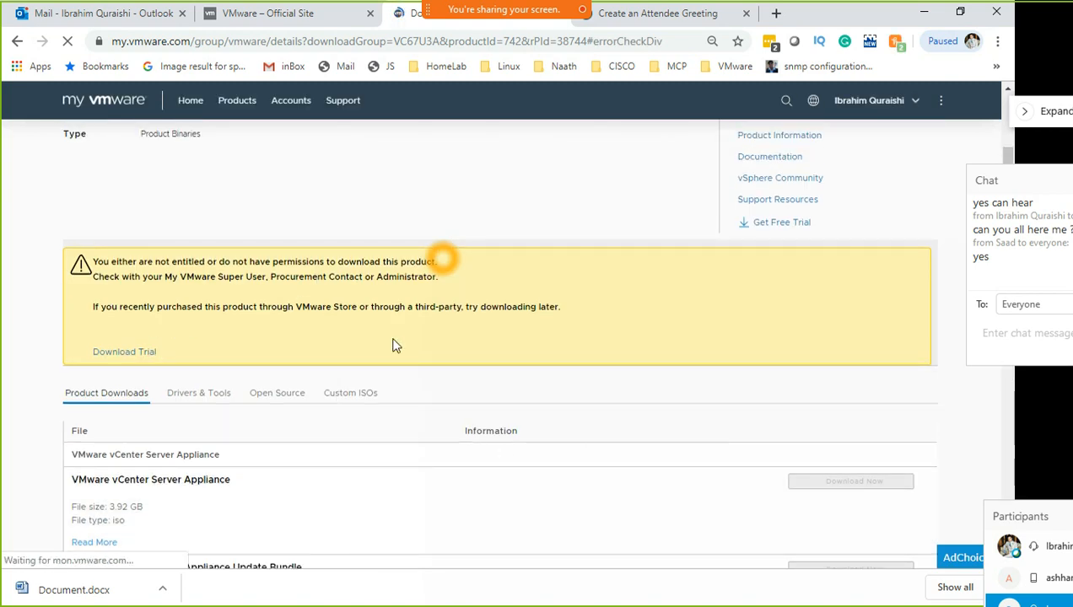
scroll(383, 454, down, 6)
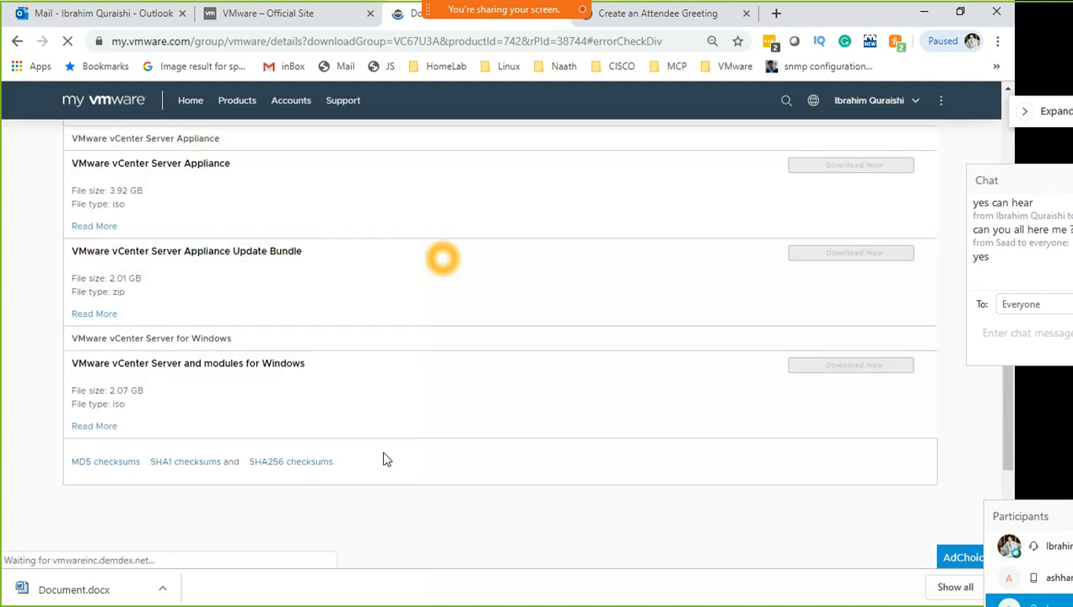
scroll(383, 460, up, 6)
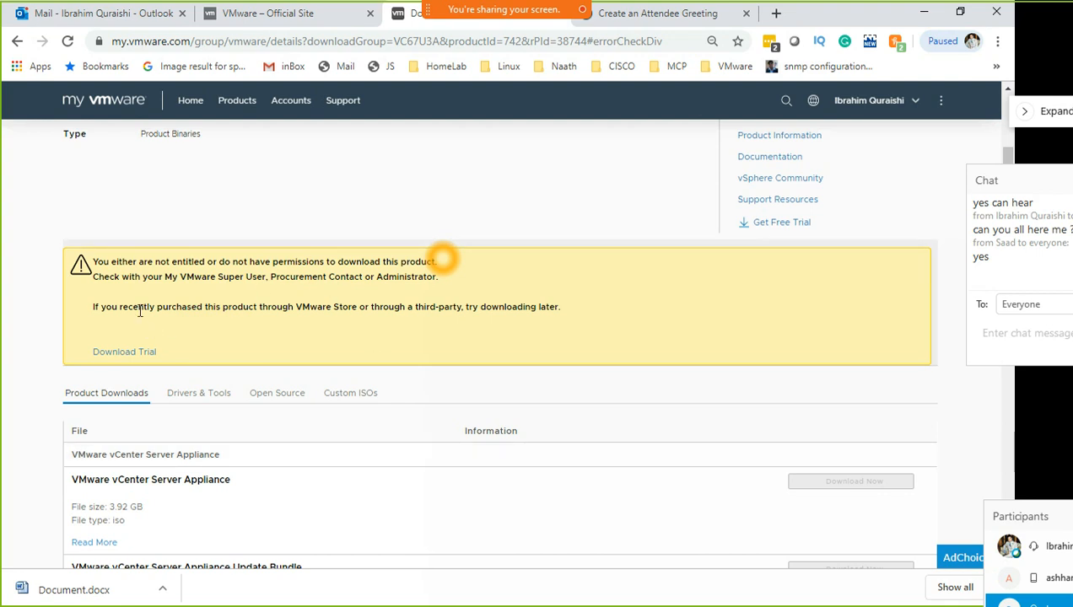
click(125, 354)
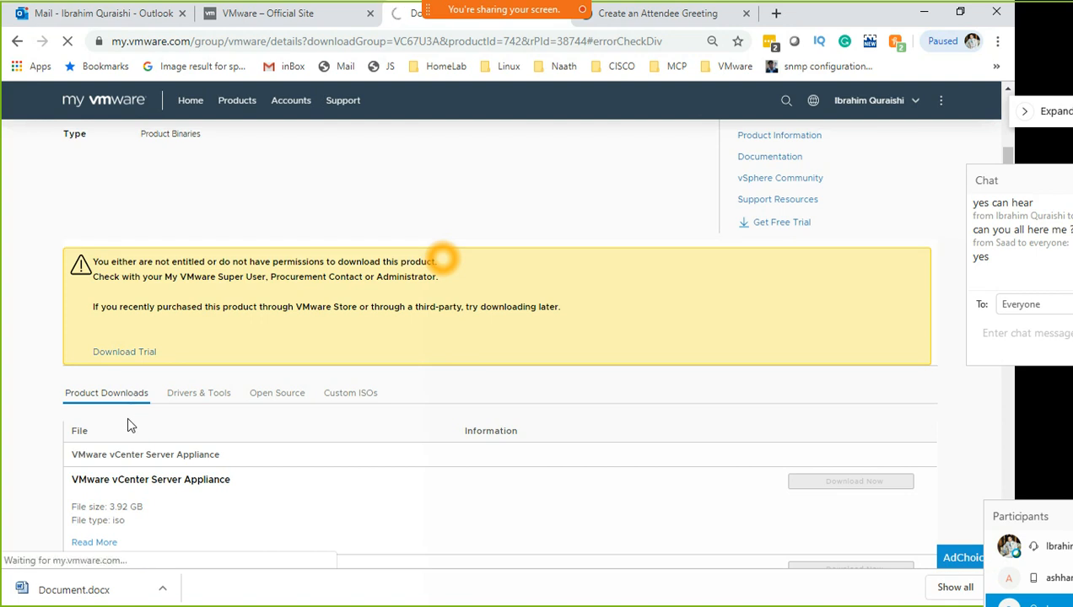
key(super)
click(1044, 122)
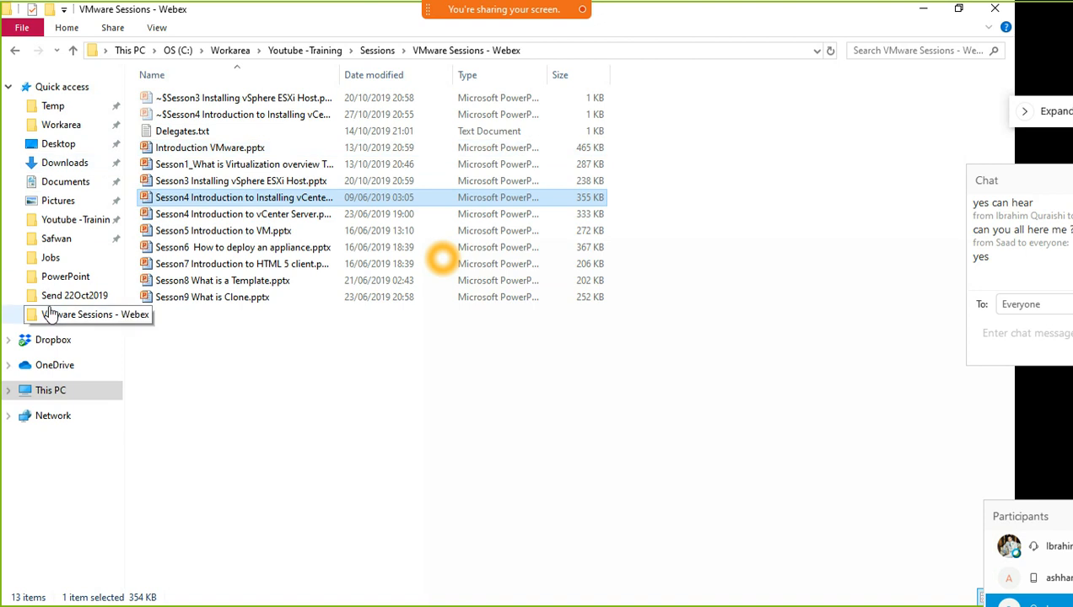
Navigate to the C:\Temp\VMware\ESX6.7 folder
click(52, 106)
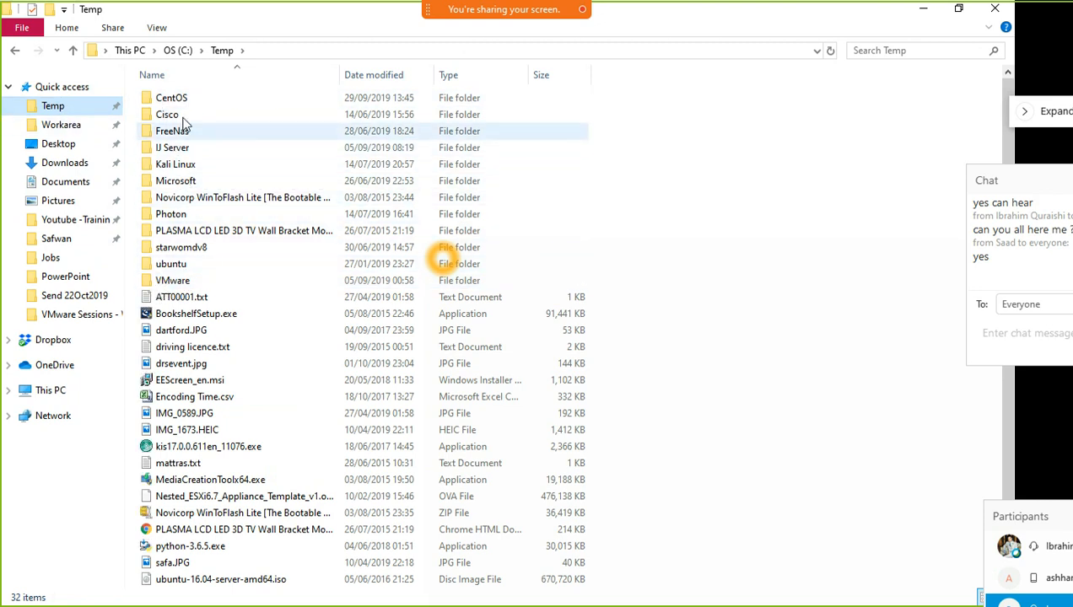
double_click(185, 281)
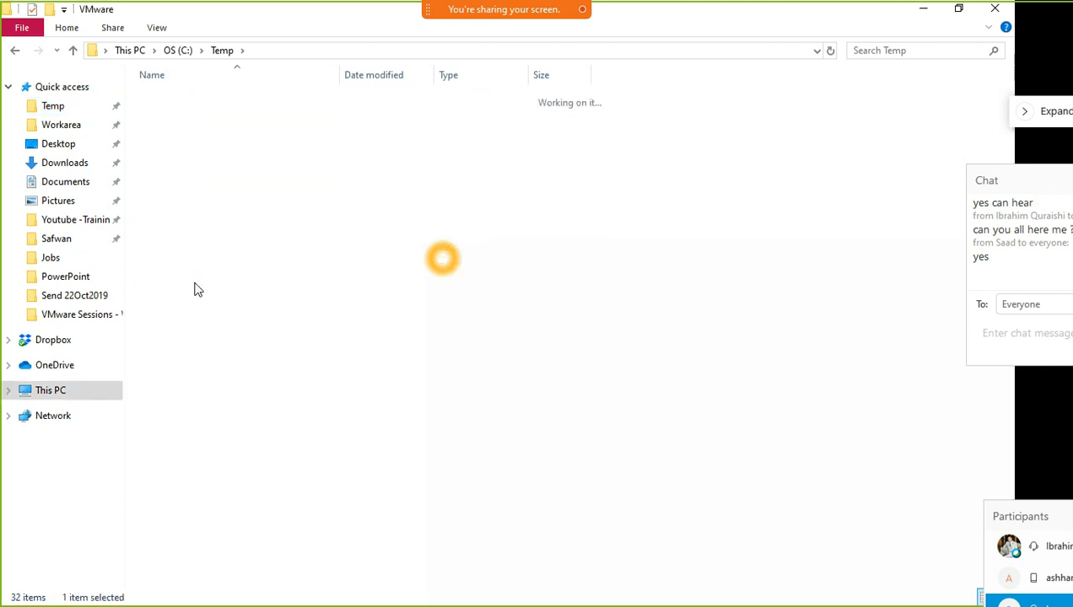
double_click(186, 136)
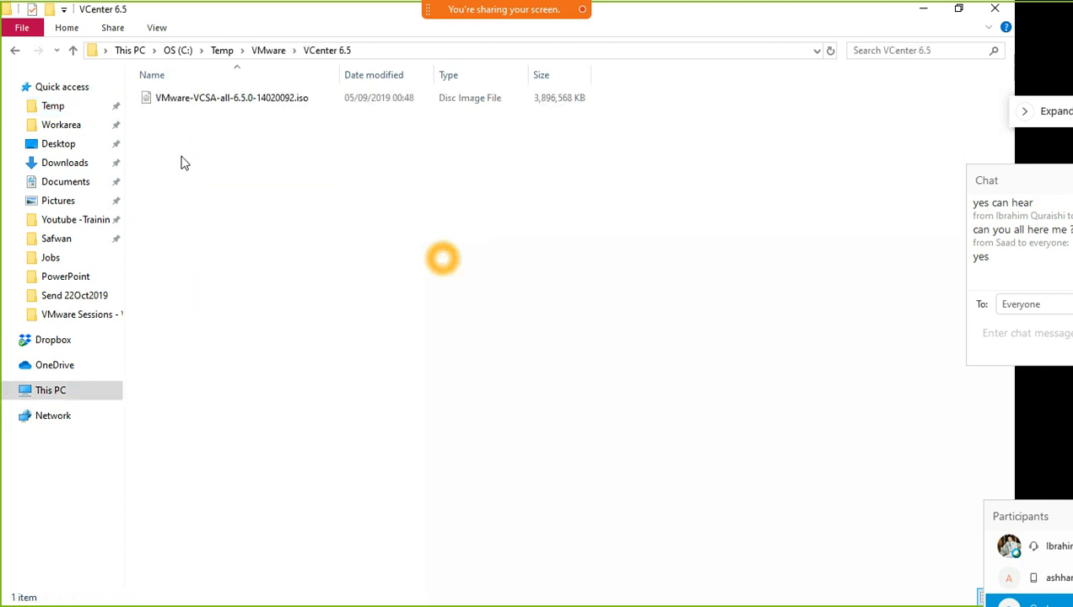
click(16, 51)
double_click(172, 114)
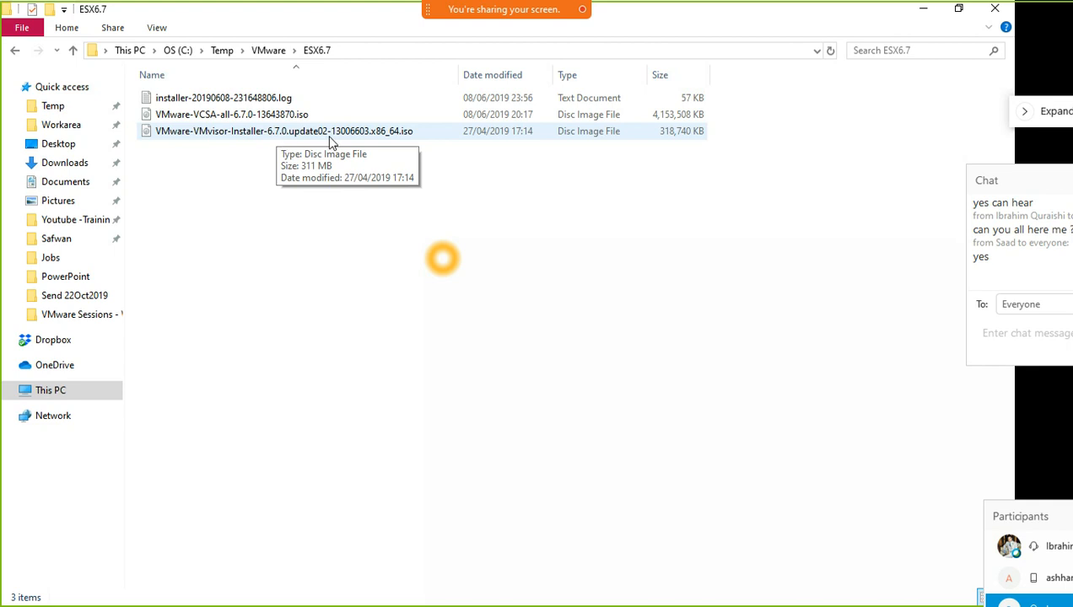
Check in Properties that VMware-VCSA-all-6.7.0-13643870.iso is 3.96 GB, without changes
click(582, 138)
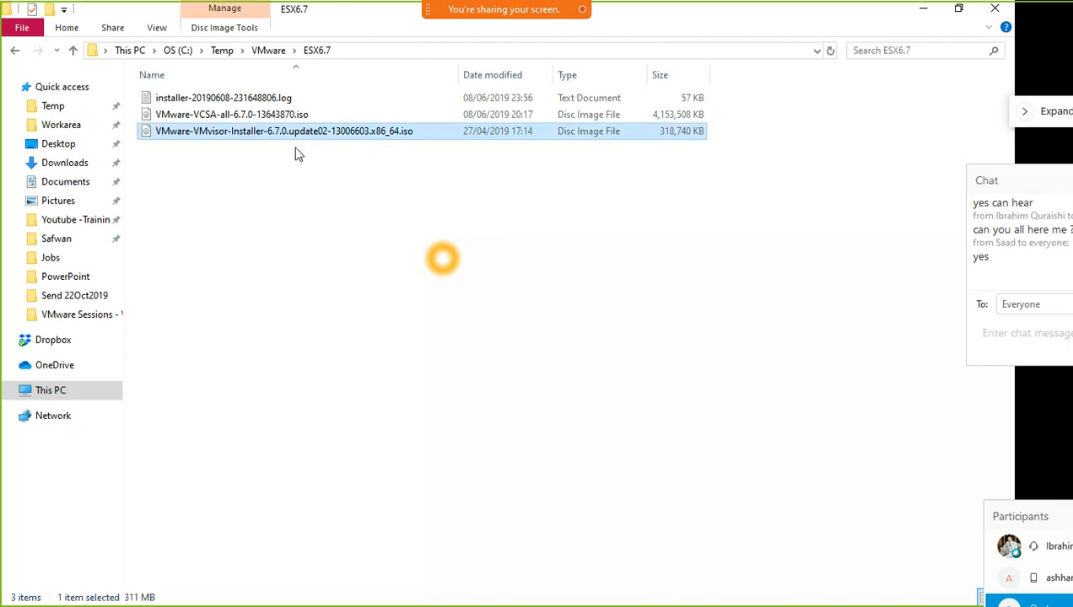
click(284, 123)
double_click(281, 115)
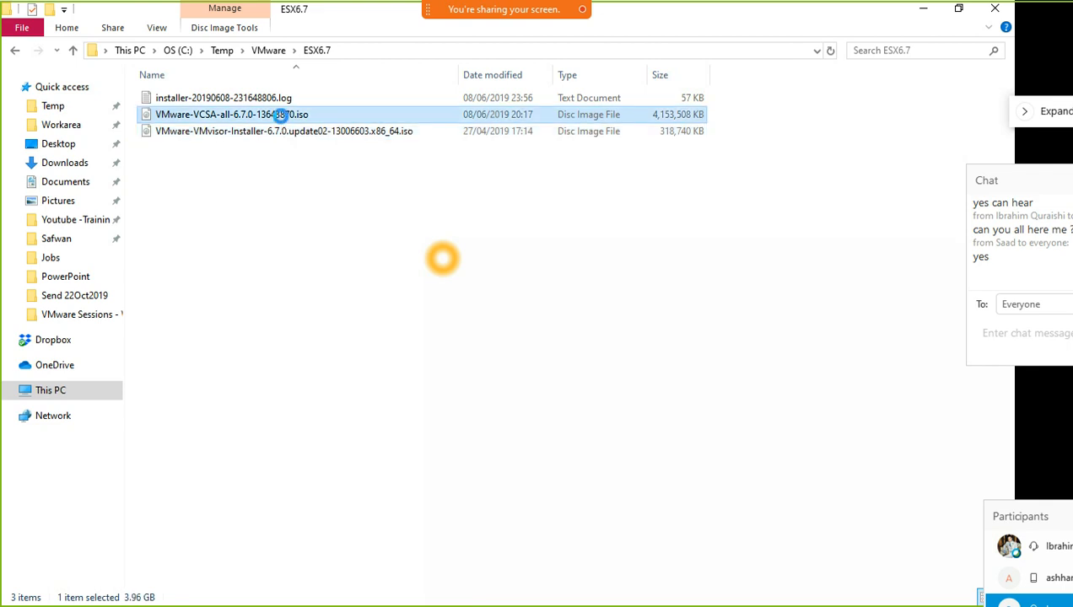
right_click(281, 115)
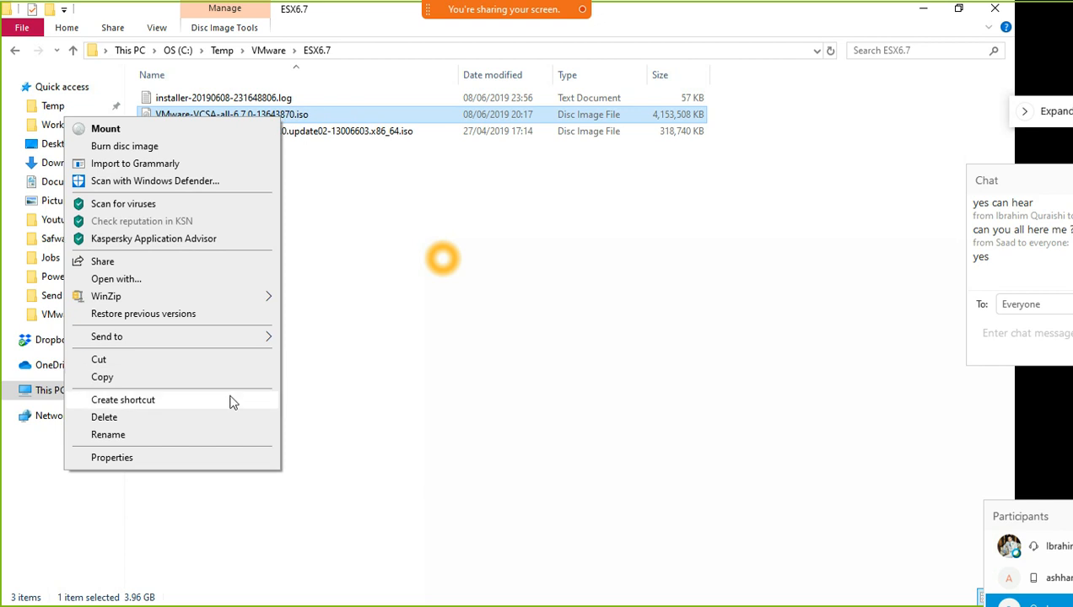
click(220, 457)
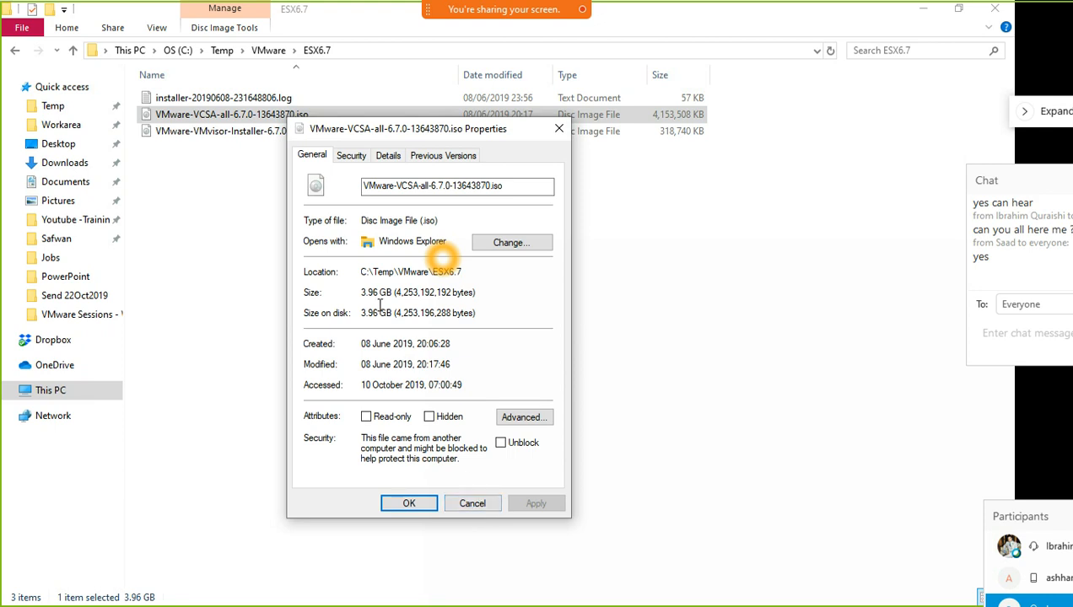
click(472, 503)
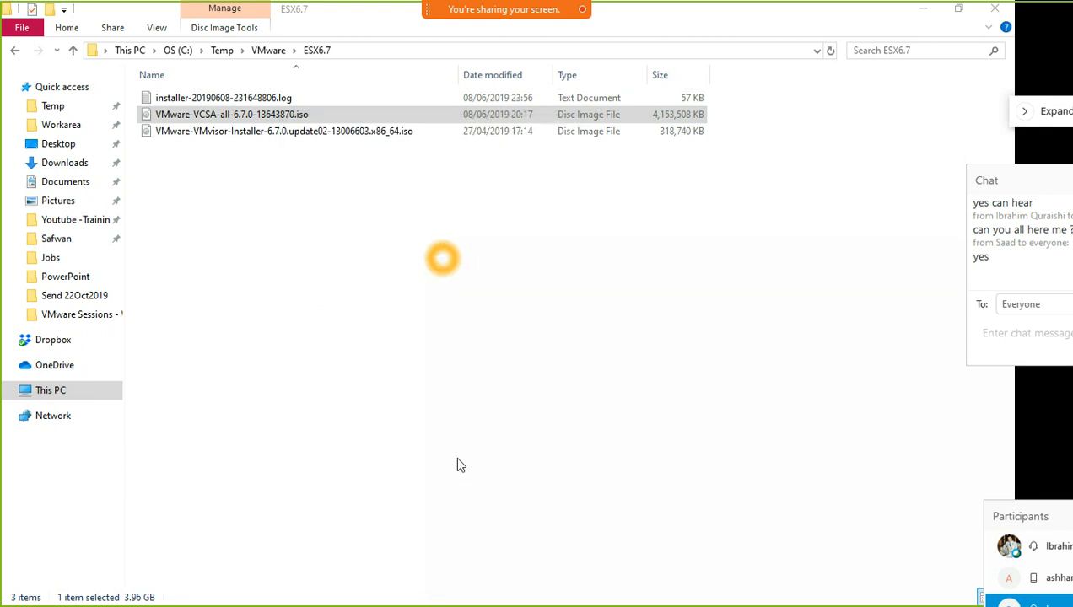
right_click(247, 119)
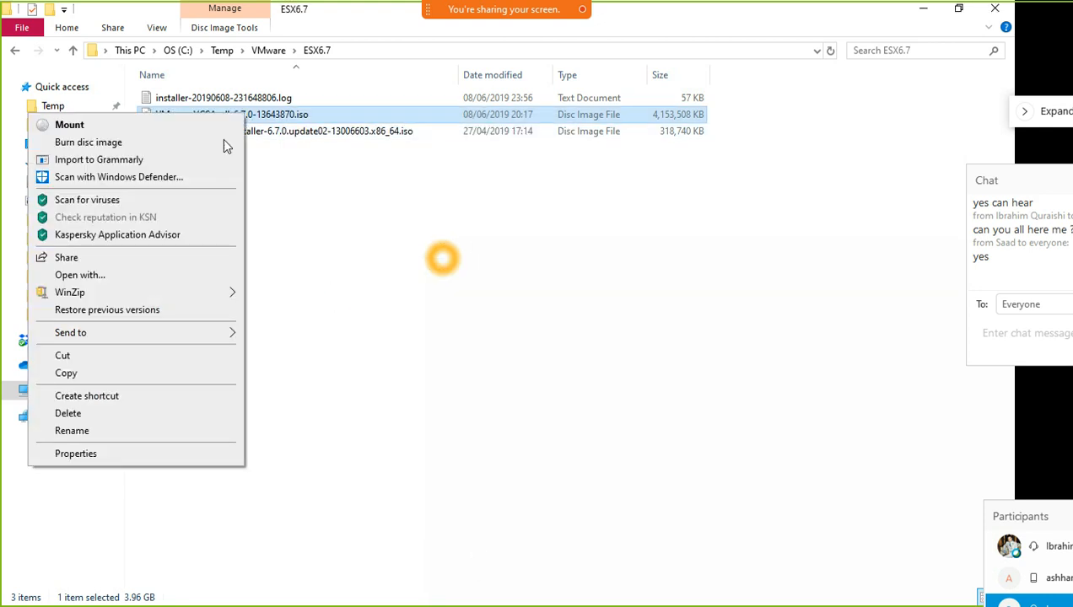
Mount the VCSA ISO as drive D: and run installer.exe from vcsa-ui-installer\win32
click(162, 127)
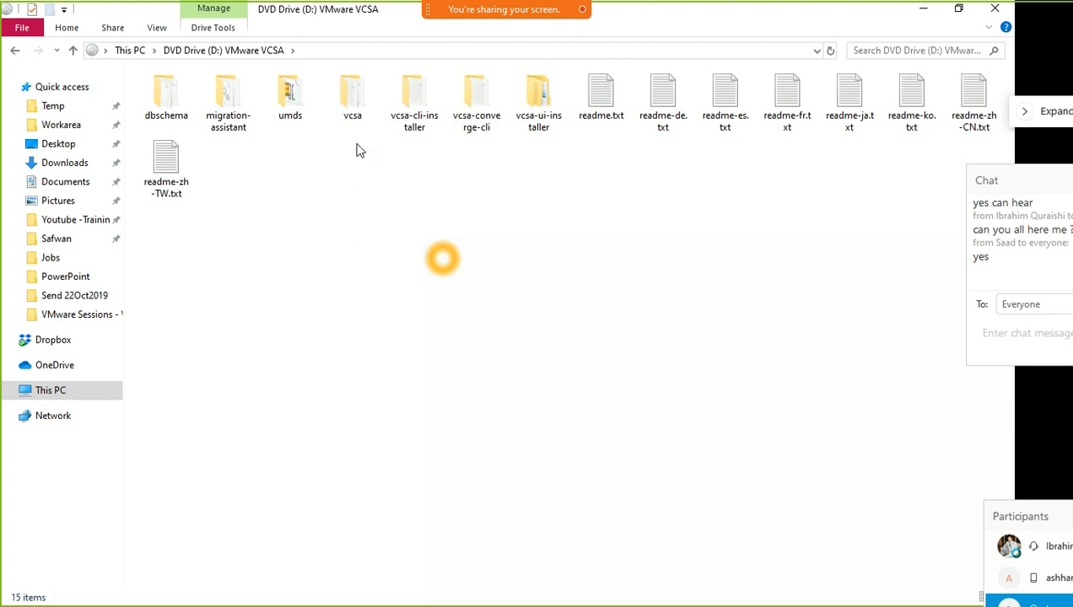
click(352, 94)
double_click(546, 99)
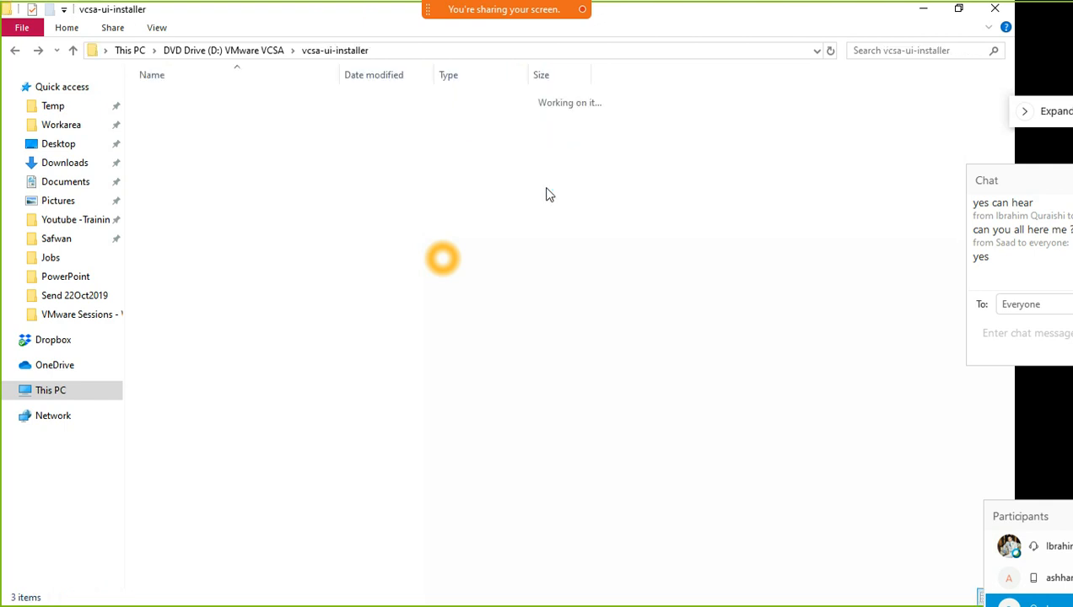
double_click(200, 138)
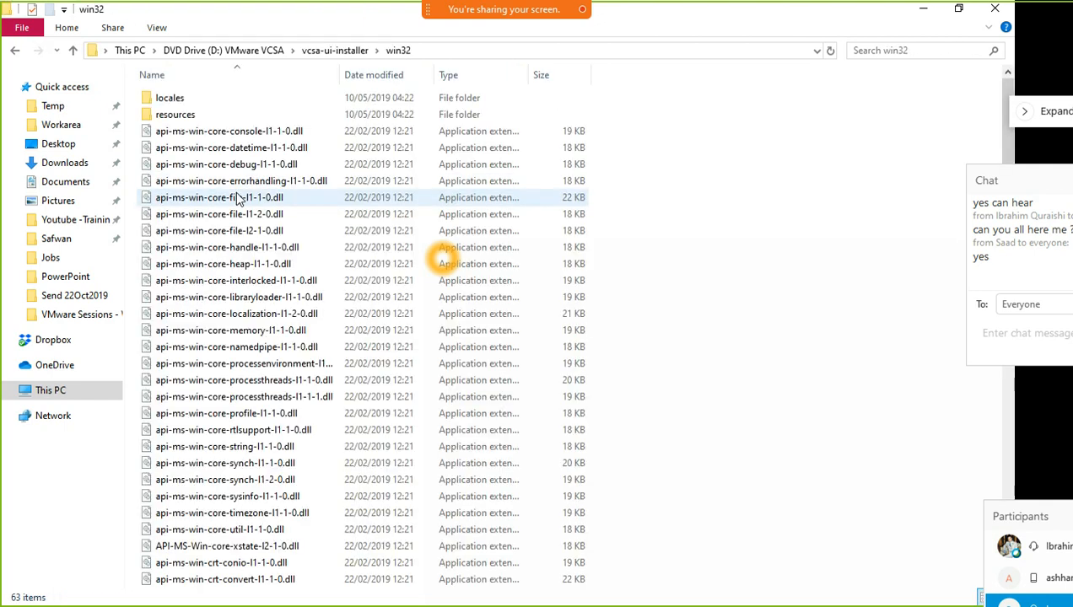
scroll(239, 305, down, 4)
scroll(239, 303, down, 7)
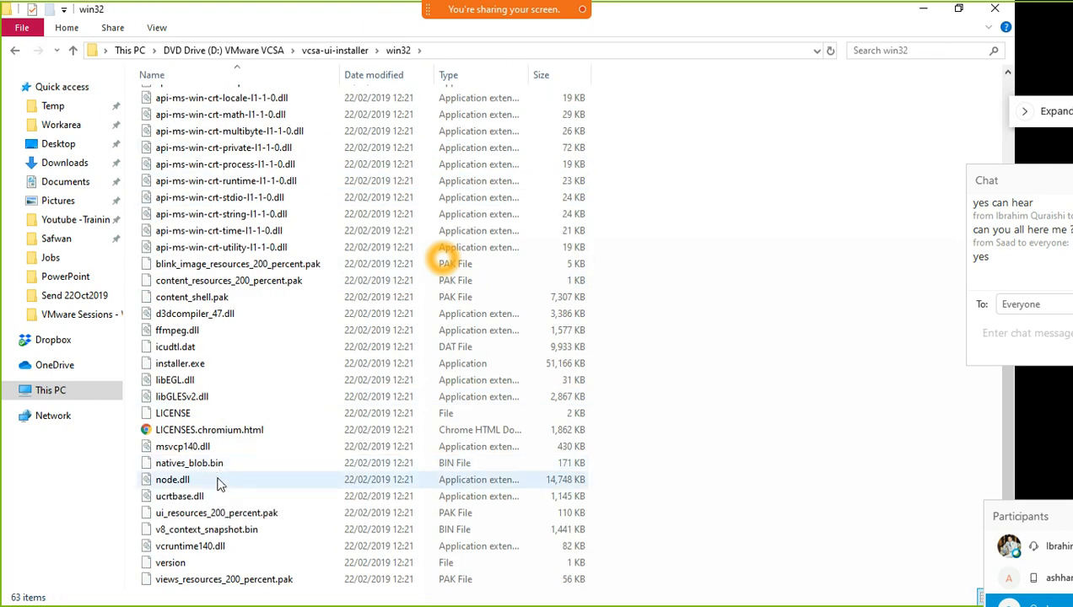
click(187, 365)
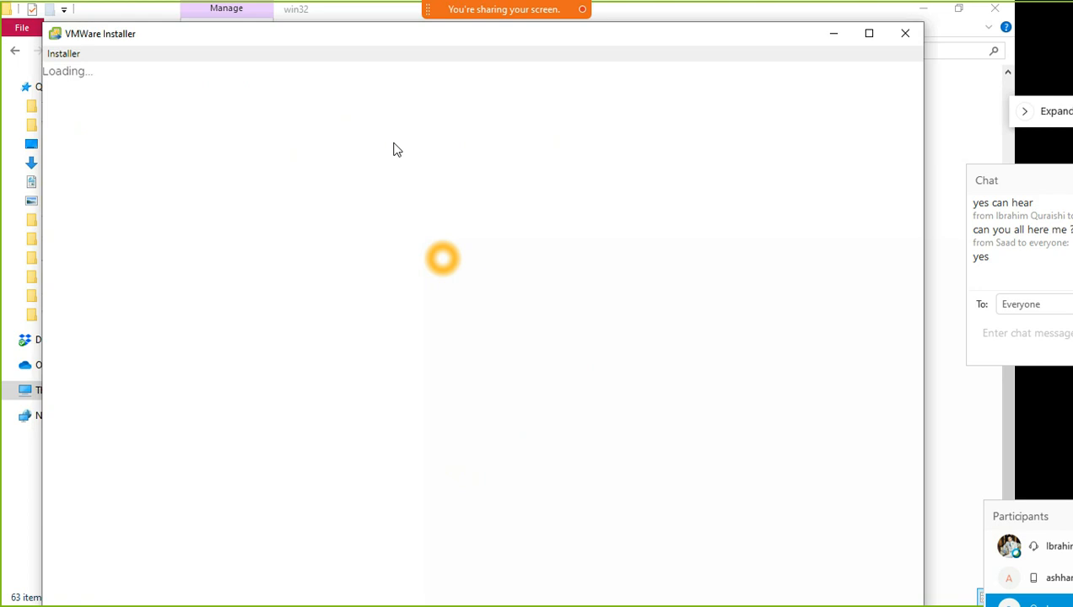
click(870, 13)
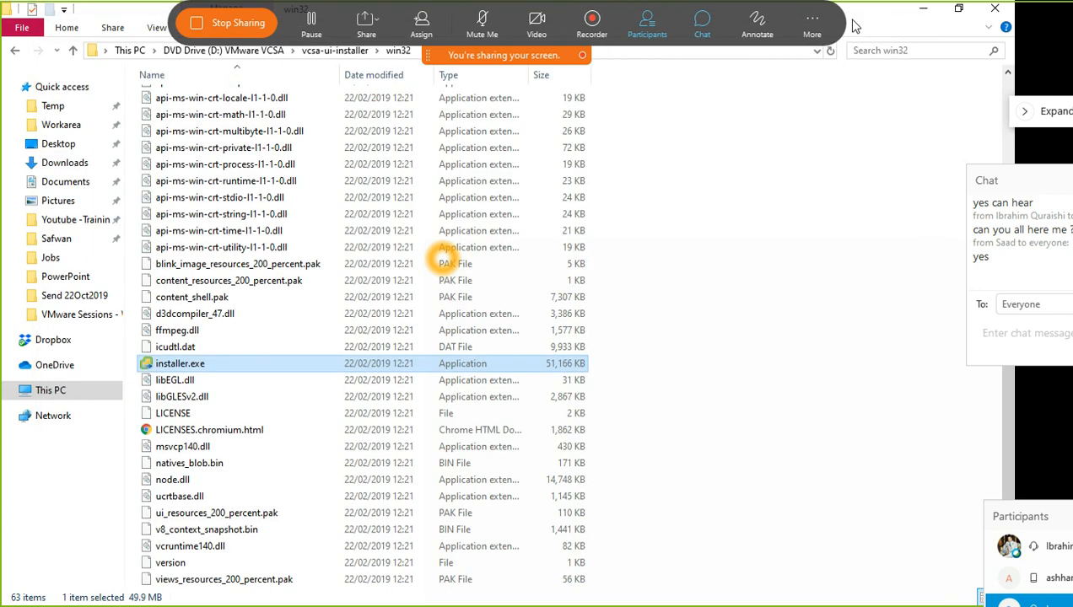
Close File Explorer and move the Webex participants panel over the chat area
click(995, 11)
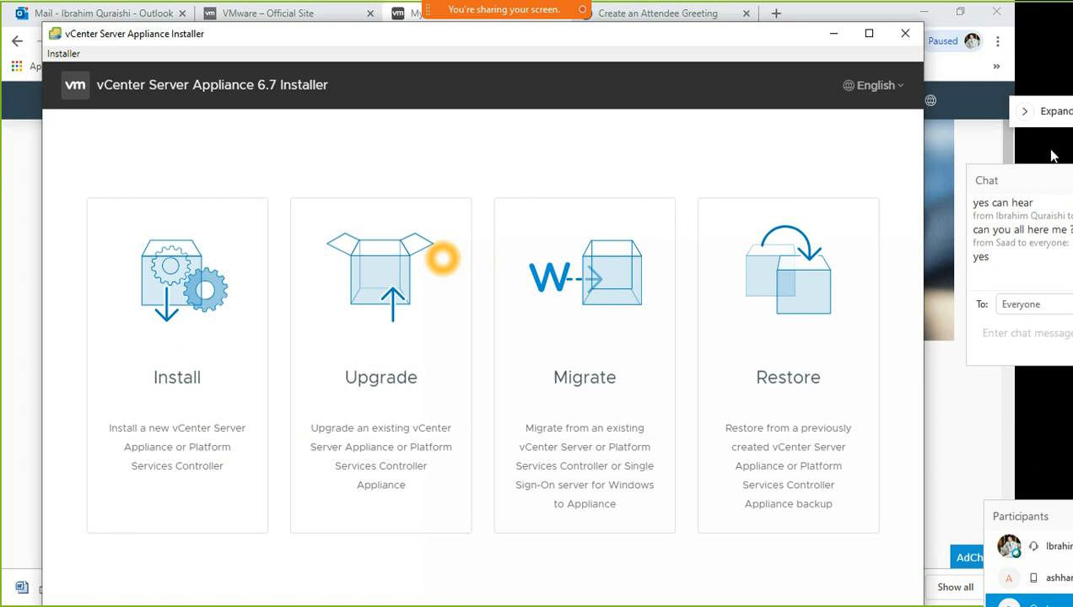
drag(1040, 519, 945, 311)
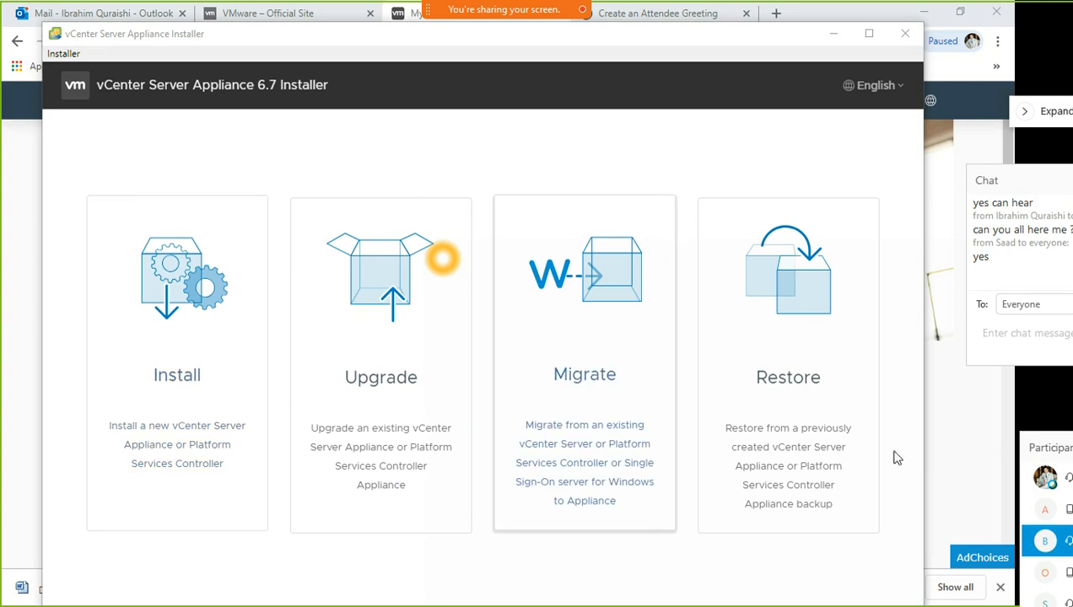
drag(1037, 448, 1039, 132)
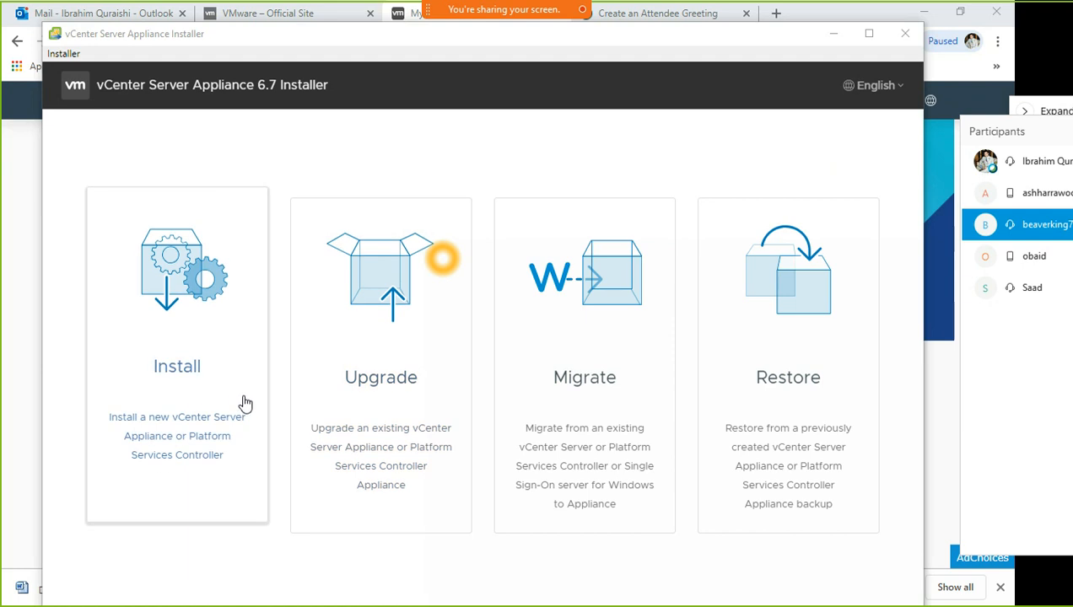
Start a new appliance Install at the Stage 1 Introduction and float the participant list over it
click(200, 364)
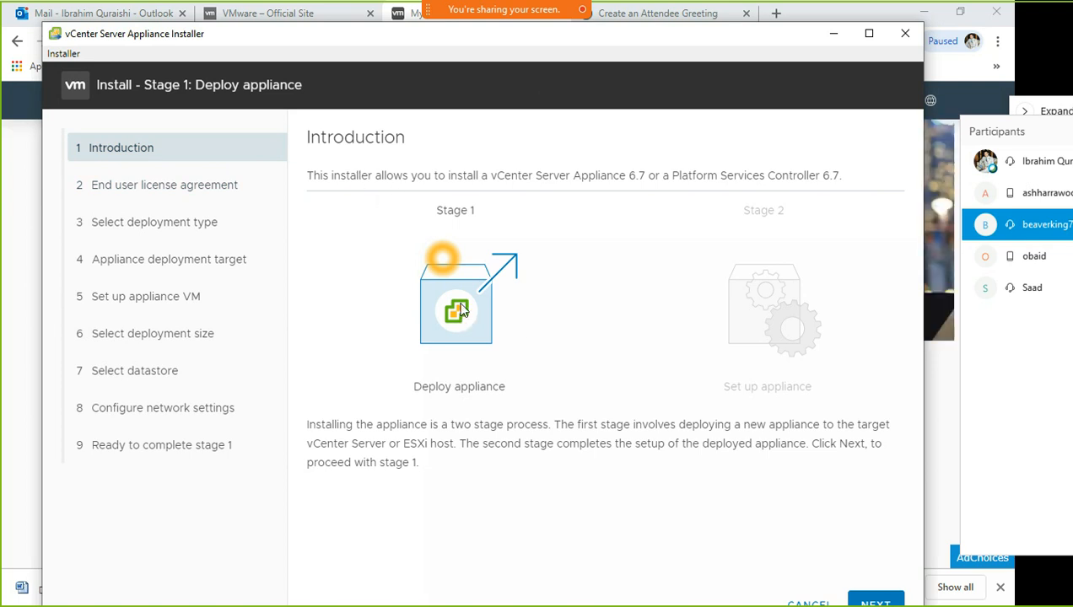
drag(462, 312, 731, 544)
click(783, 565)
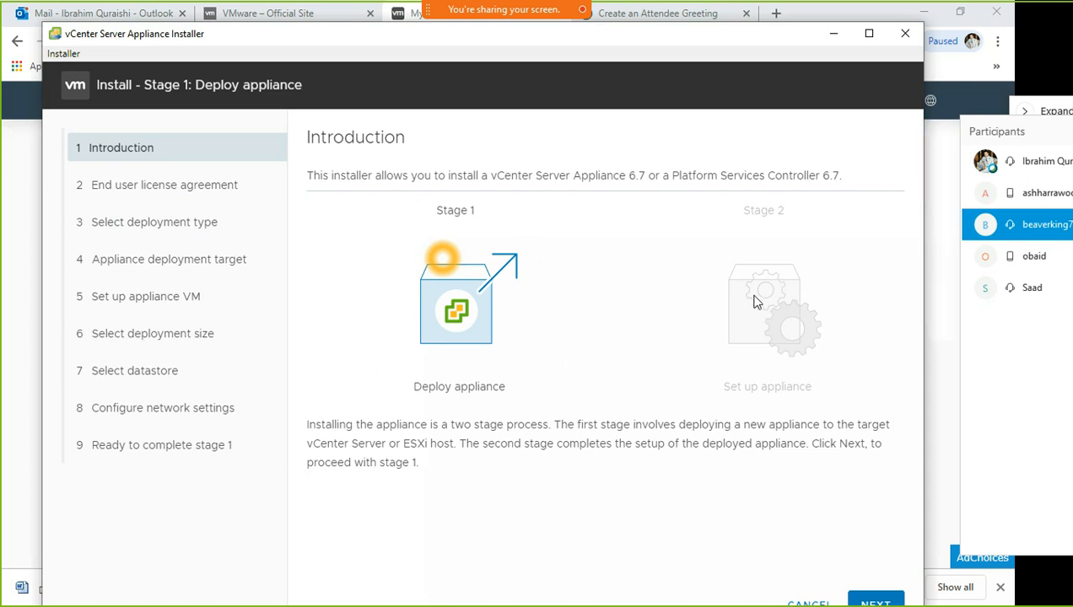
drag(1000, 150, 443, 168)
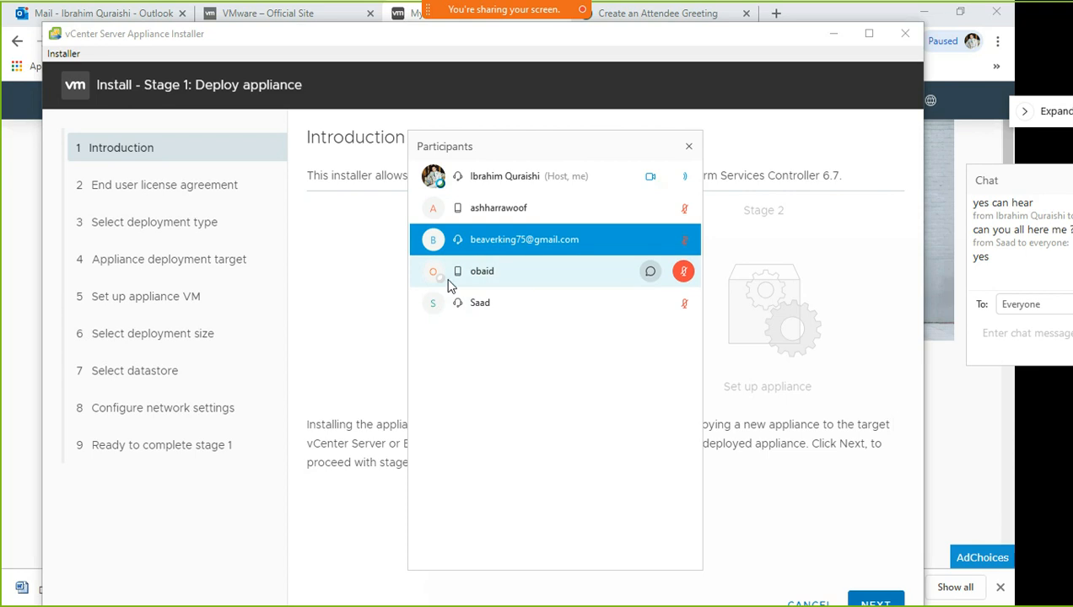
Unmute a participant and move the participant list off the Stage 1 graphic
click(684, 271)
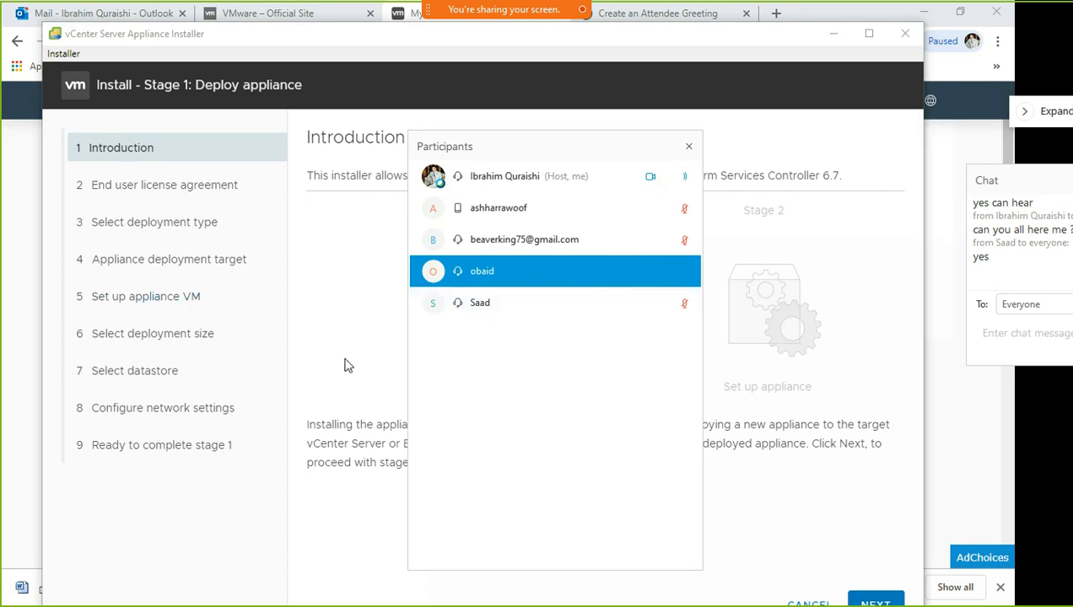
drag(522, 144, 585, 503)
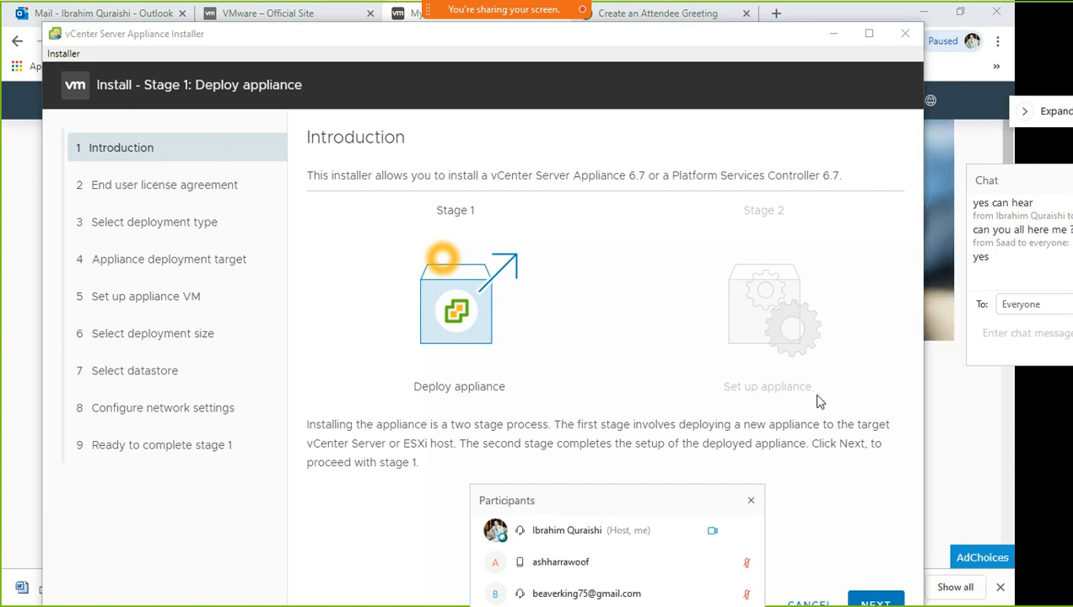
Accept the license terms and keep the Embedded Platform Services Controller deployment type
drag(688, 506, 1072, 346)
drag(889, 345, 1056, 313)
drag(636, 38, 637, 17)
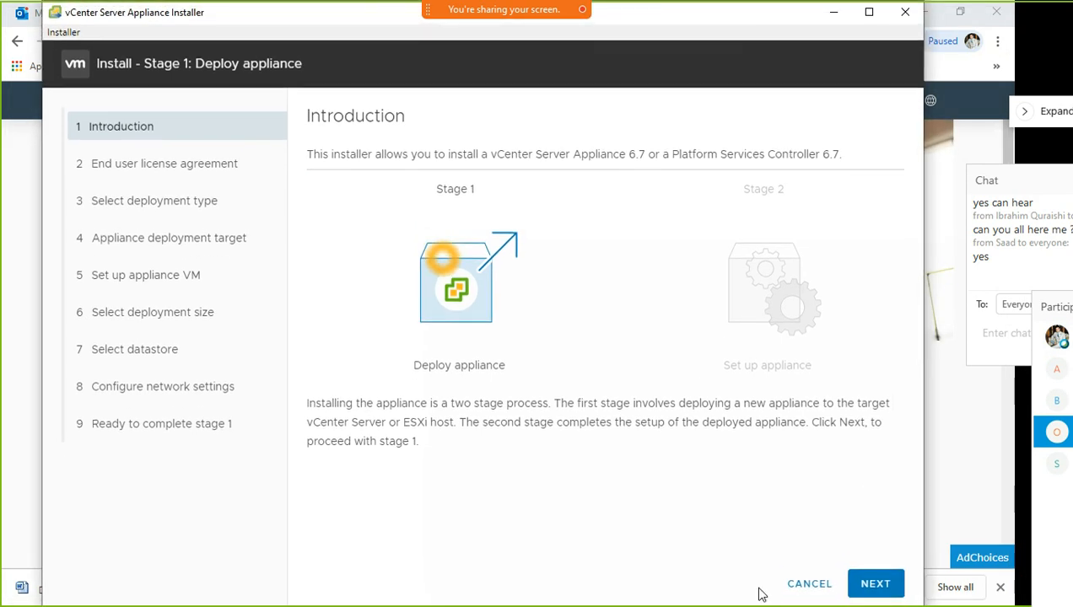
click(874, 591)
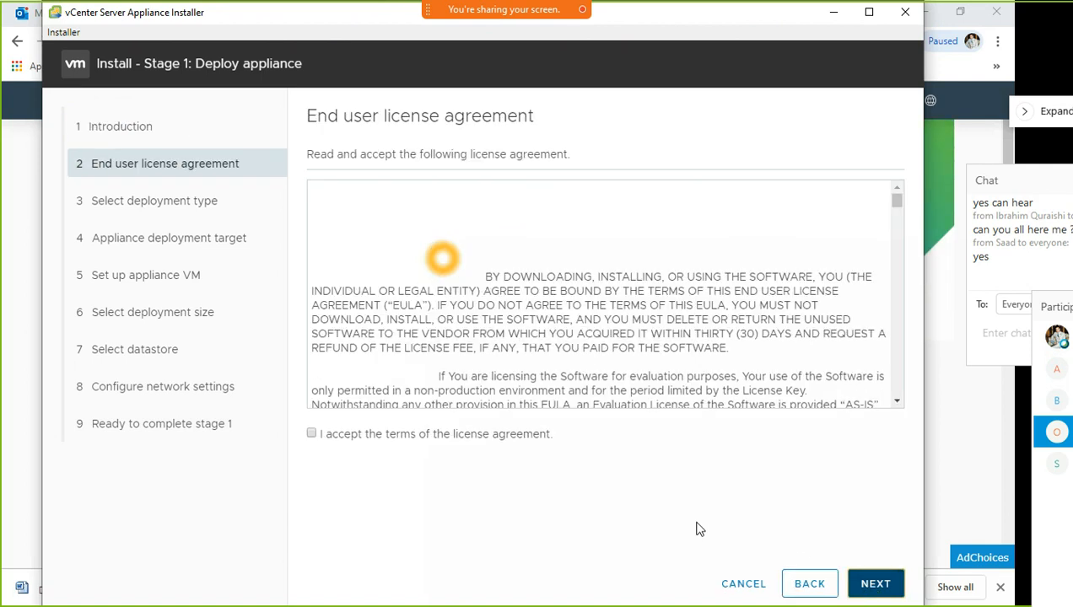
click(311, 435)
click(859, 588)
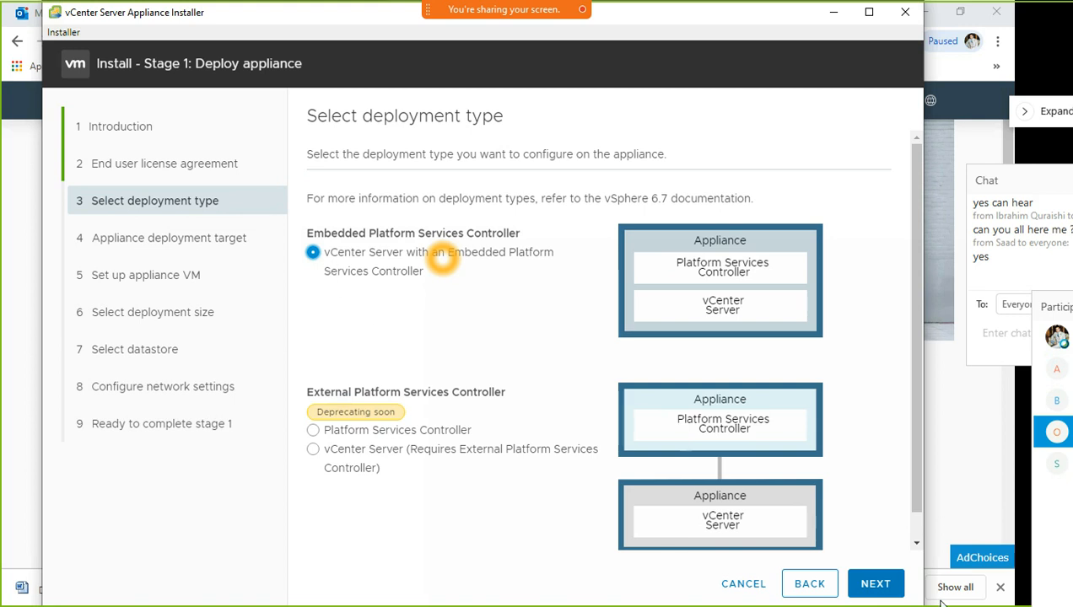
click(881, 583)
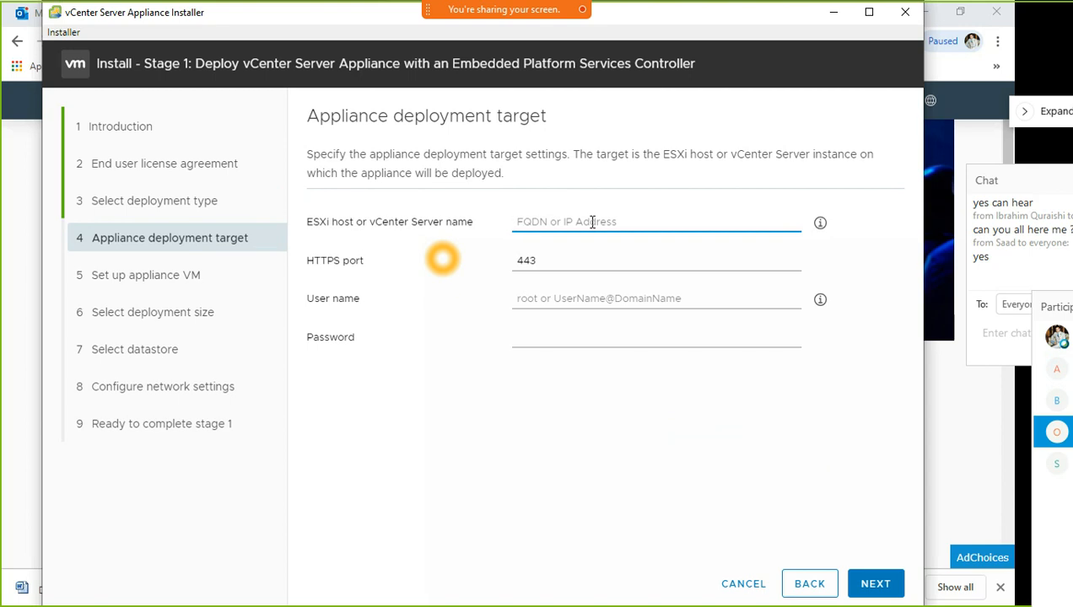
Enter 192.168.1.99 as the ESXi host or vCenter Server name
text(192)
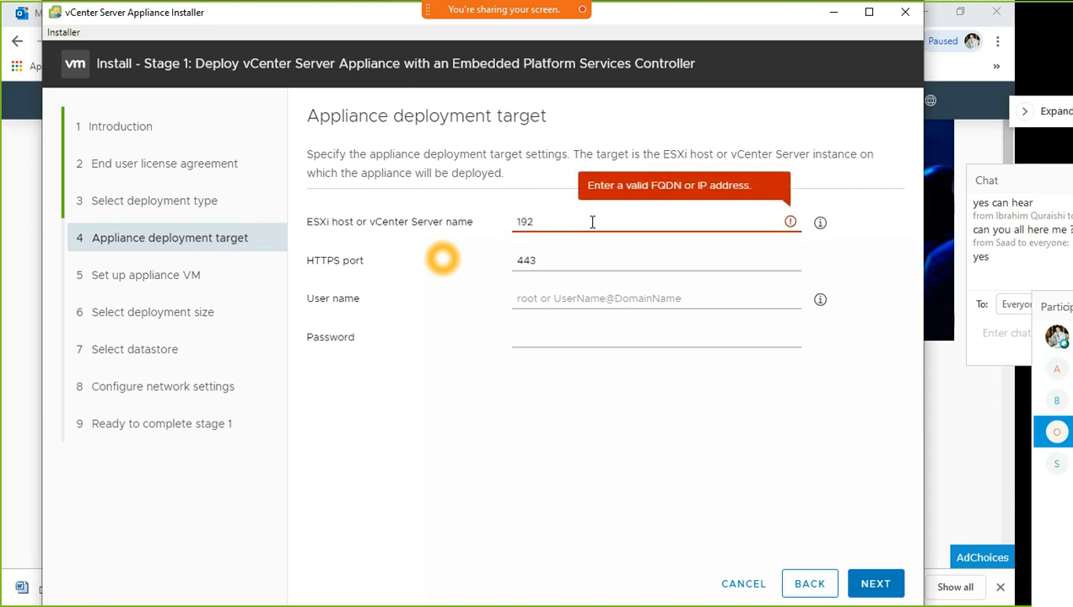
text(.168.)
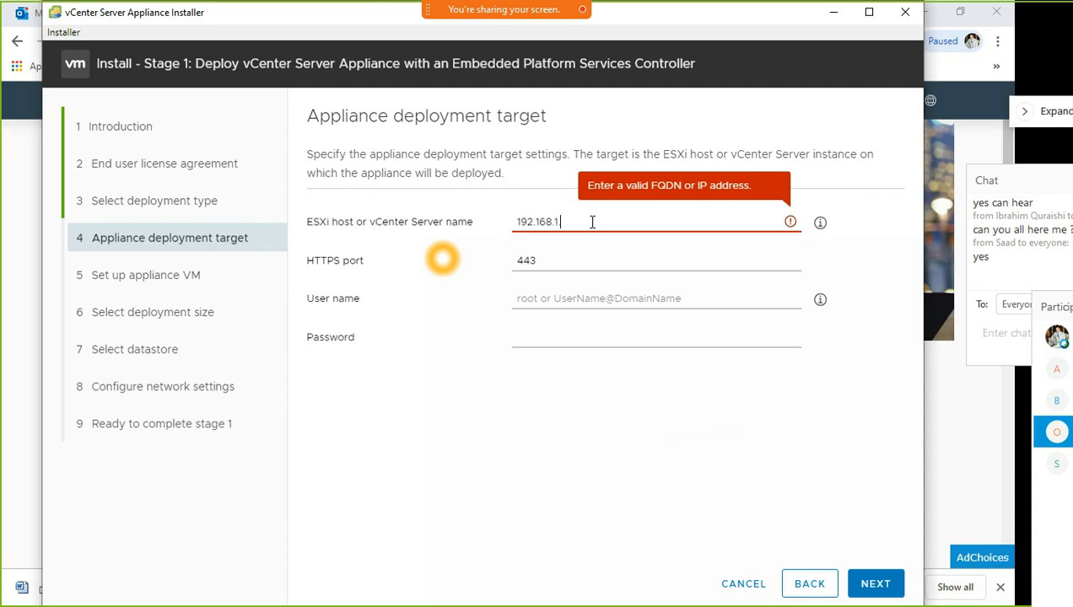
text(1)
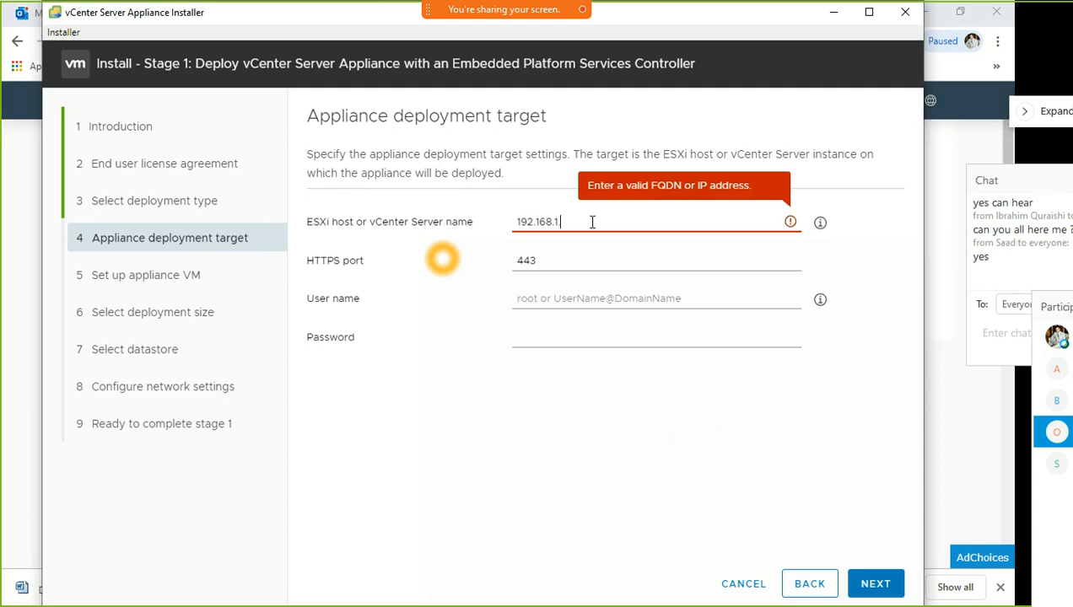
text(.99)
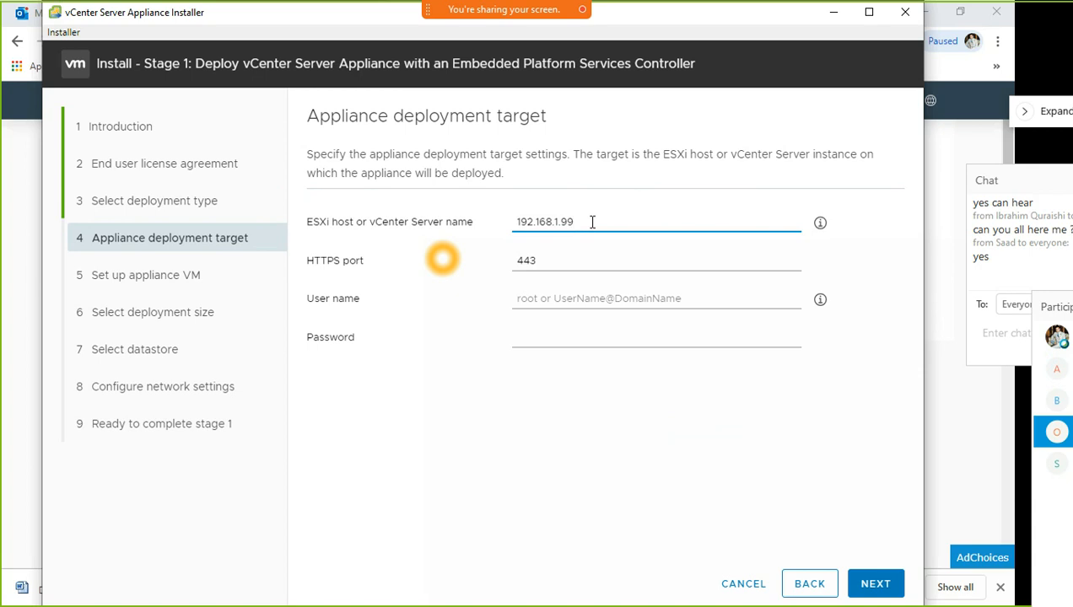
Open the ESX-Lab host login at 192.168.1.99 from Chrome's HomeLab bookmarks
click(833, 11)
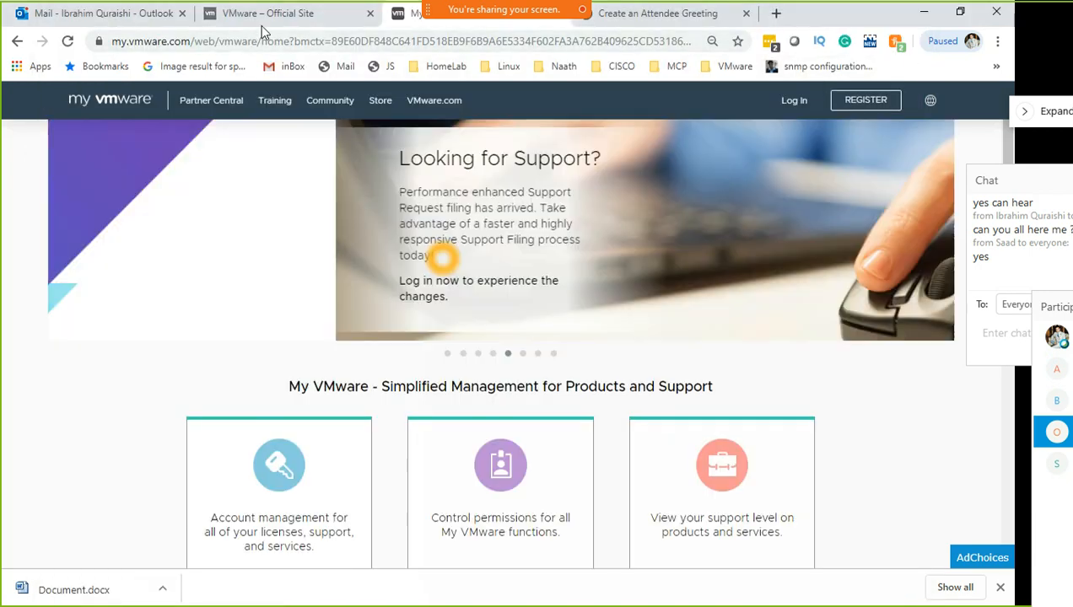
click(658, 19)
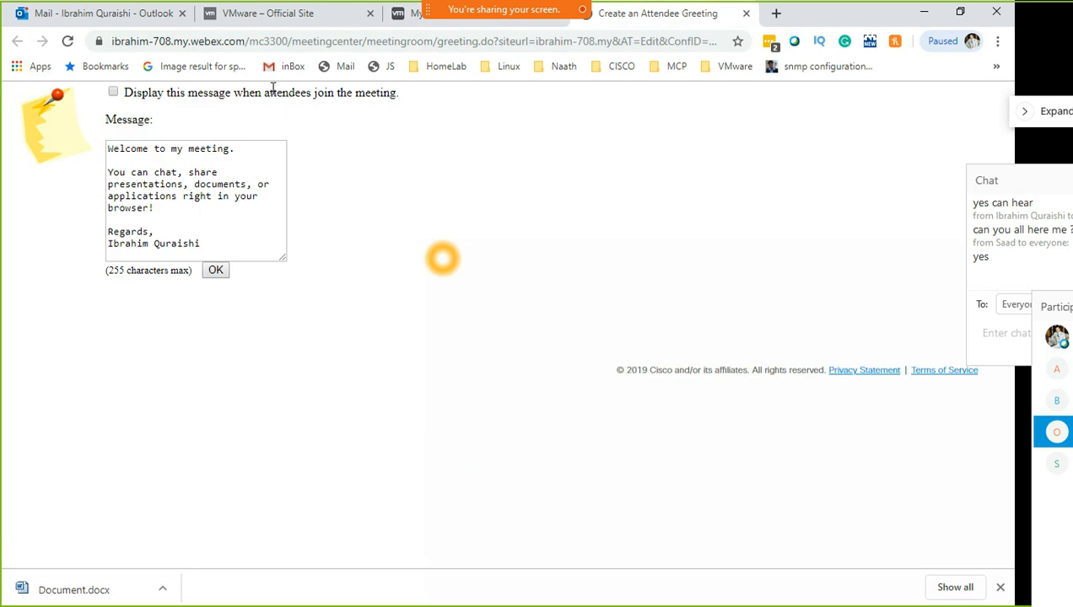
click(435, 69)
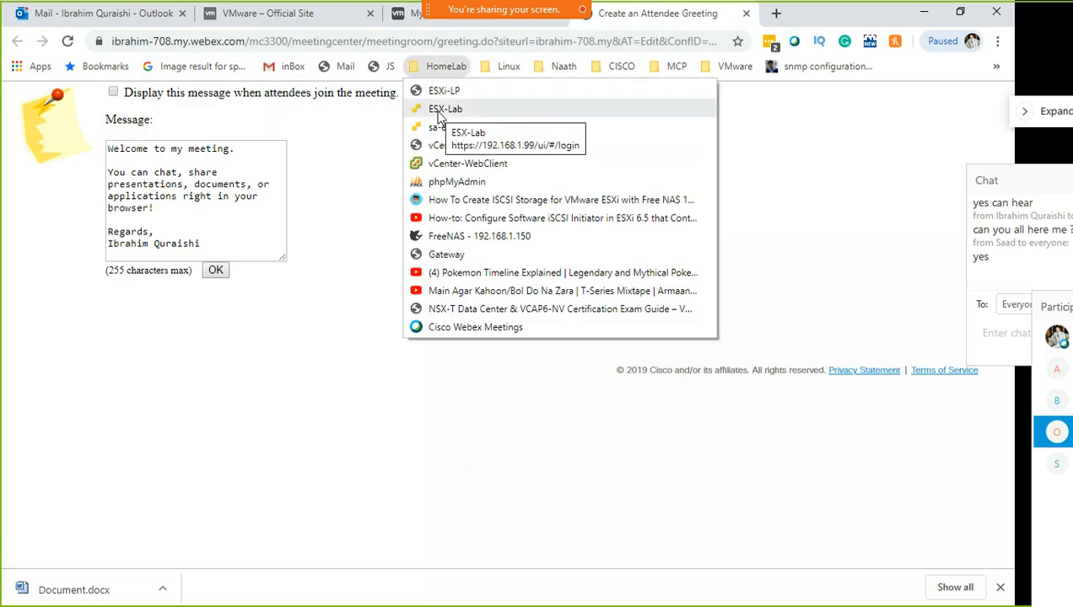
click(422, 110)
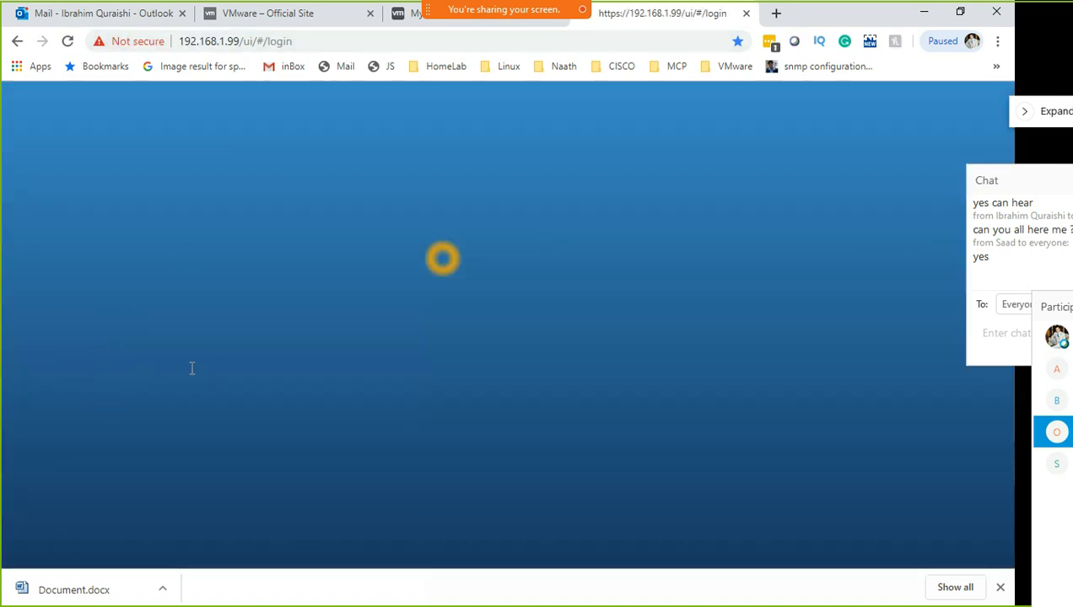
Log in to ESXi host 192.168.1.99 and browse its Virtual Machines list
click(244, 425)
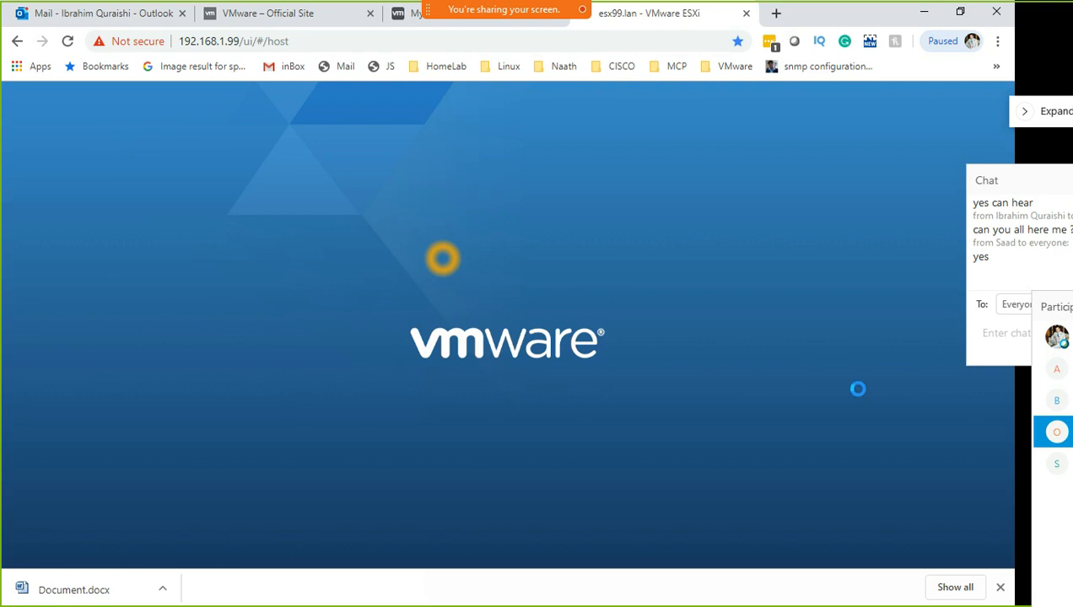
mouse_move(1049, 303)
mouse_down()
mouse_move(432, 135)
mouse_move(1040, 314)
mouse_up()
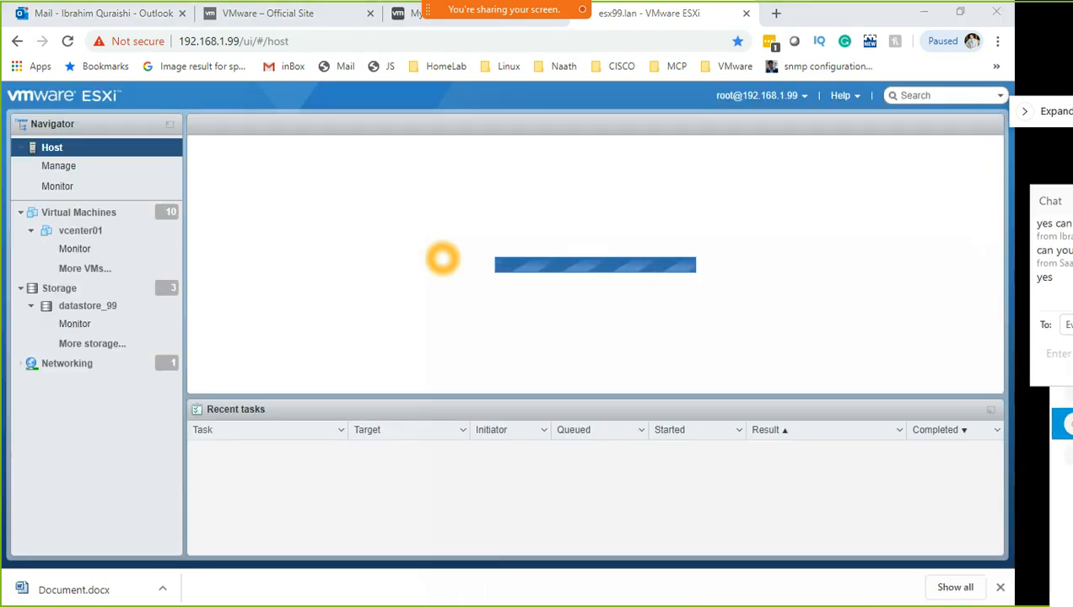
click(21, 215)
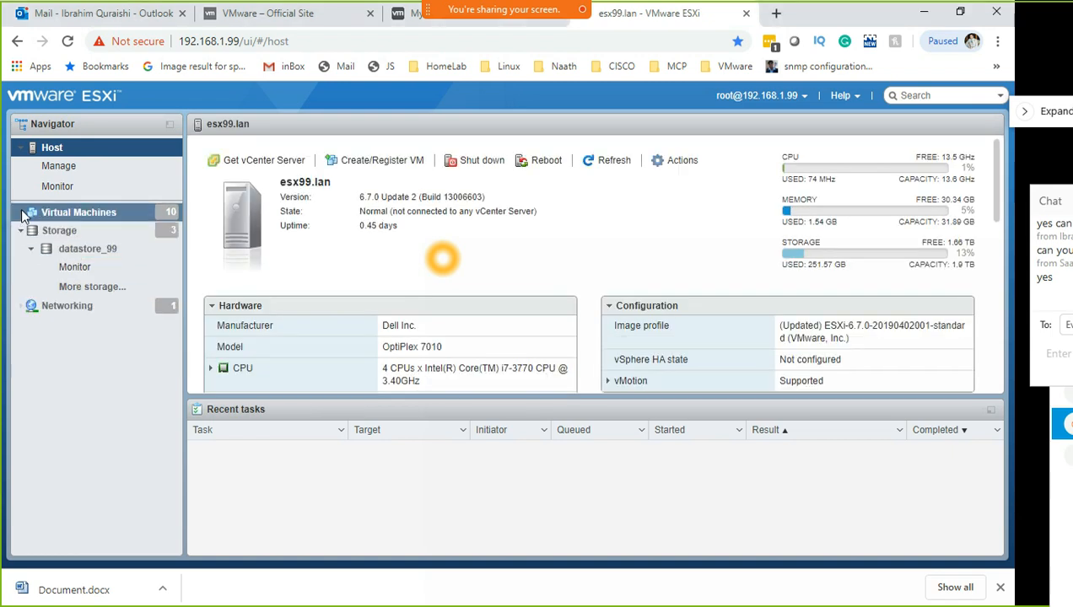
click(22, 213)
click(91, 213)
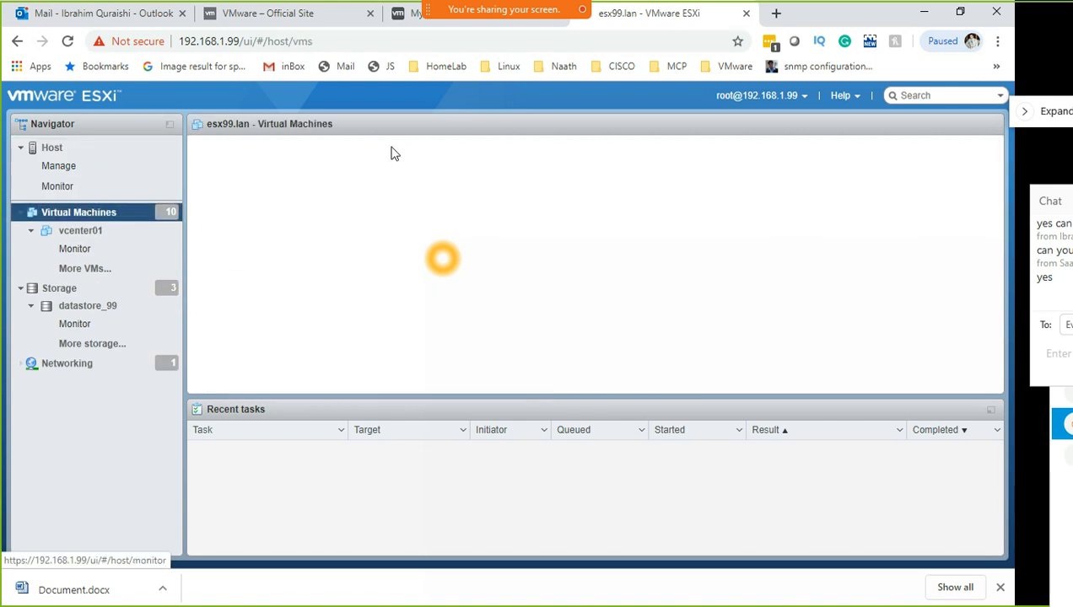
scroll(460, 304, down, 1)
scroll(465, 297, up, 2)
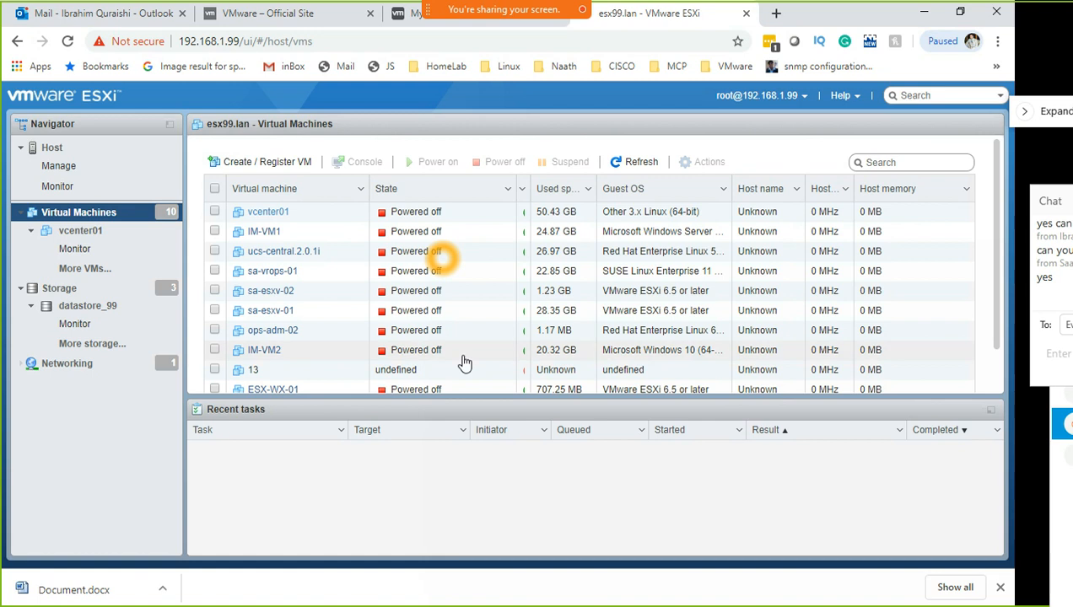
scroll(464, 363, down, 1)
On the host summary, highlight the OptiPlex 7010 model and CPU specs, then minimize Chrome
click(53, 147)
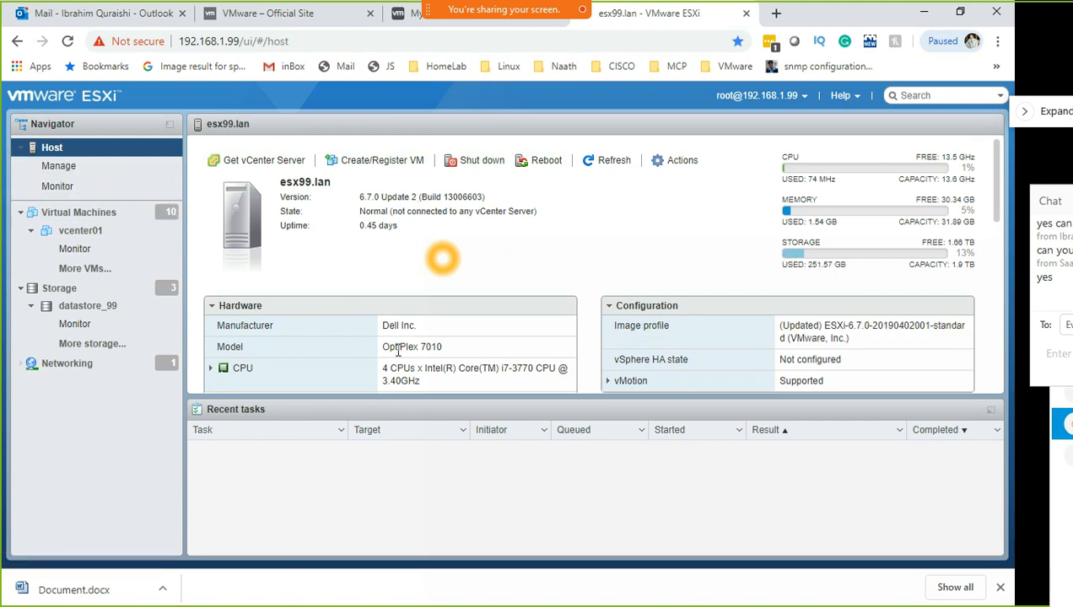
drag(384, 348, 461, 348)
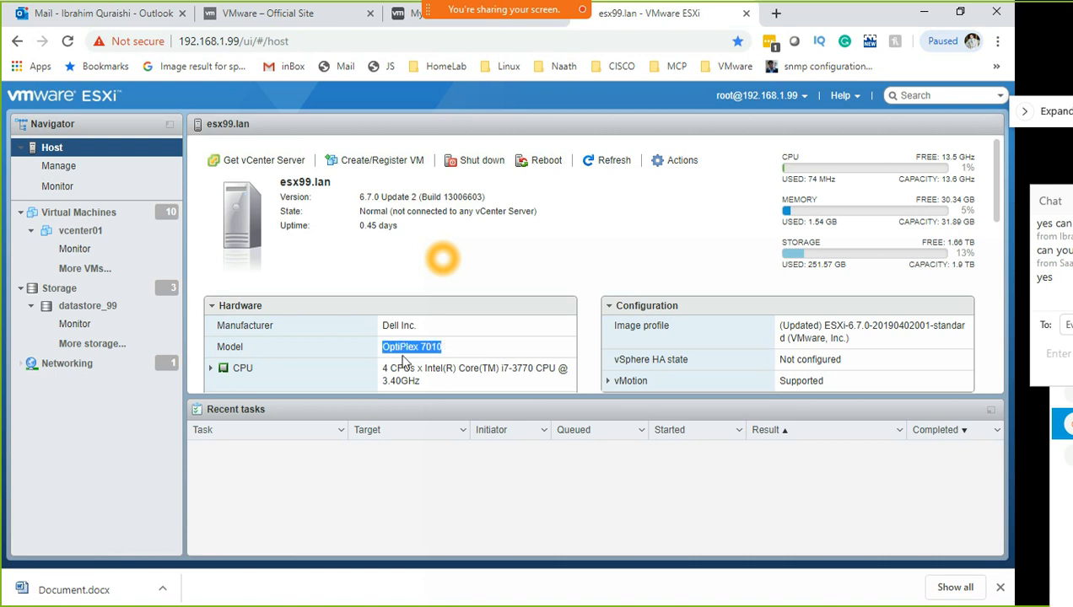
drag(415, 384, 371, 358)
scroll(453, 348, down, 5)
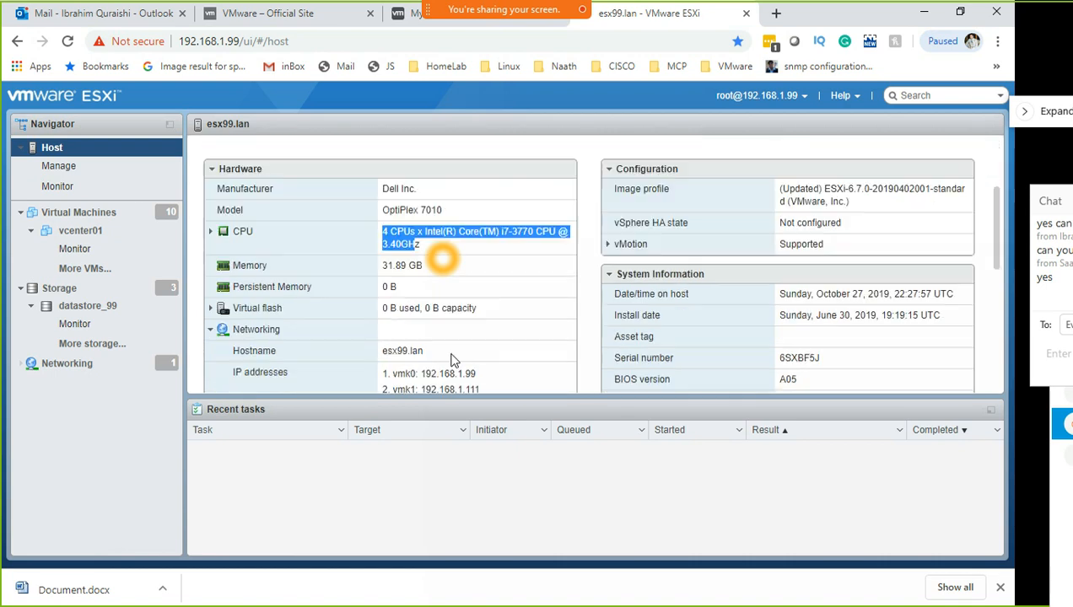
scroll(363, 168, up, 1)
scroll(294, 352, up, 3)
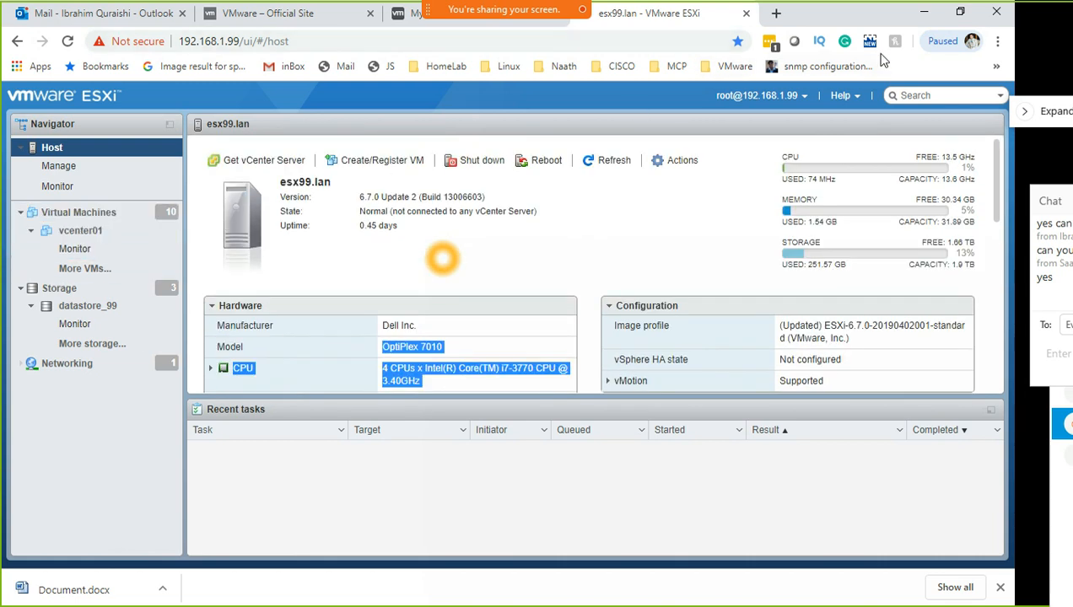
click(924, 18)
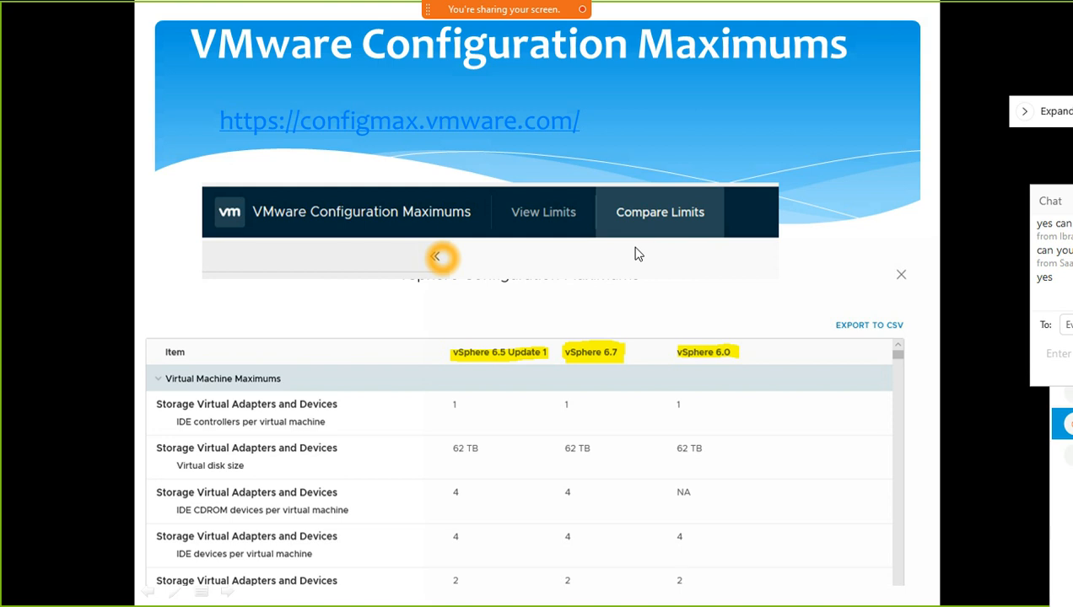
Enter user root and the host password for 192.168.1.99, submit, and accept the certificate
key(alt+Tab)
click(543, 260)
click(522, 298)
text(rot)
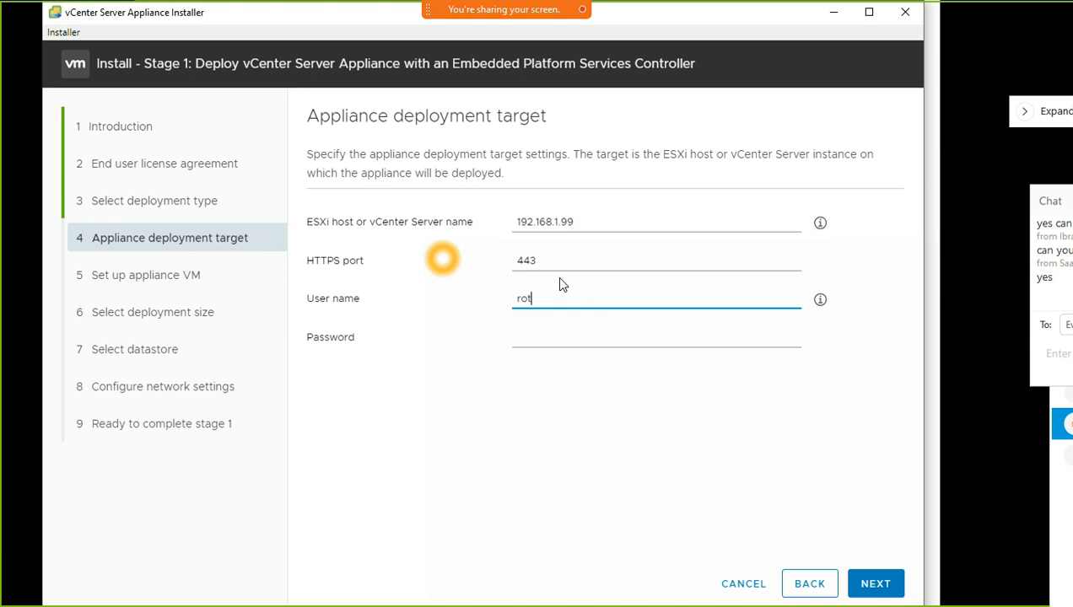
text(o)
click(560, 340)
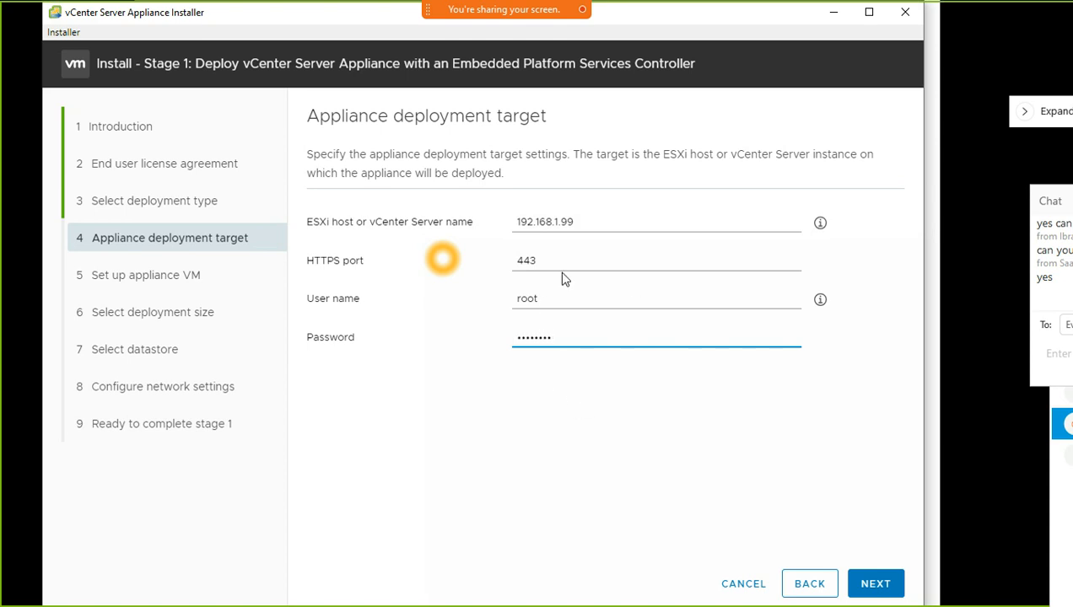
click(877, 590)
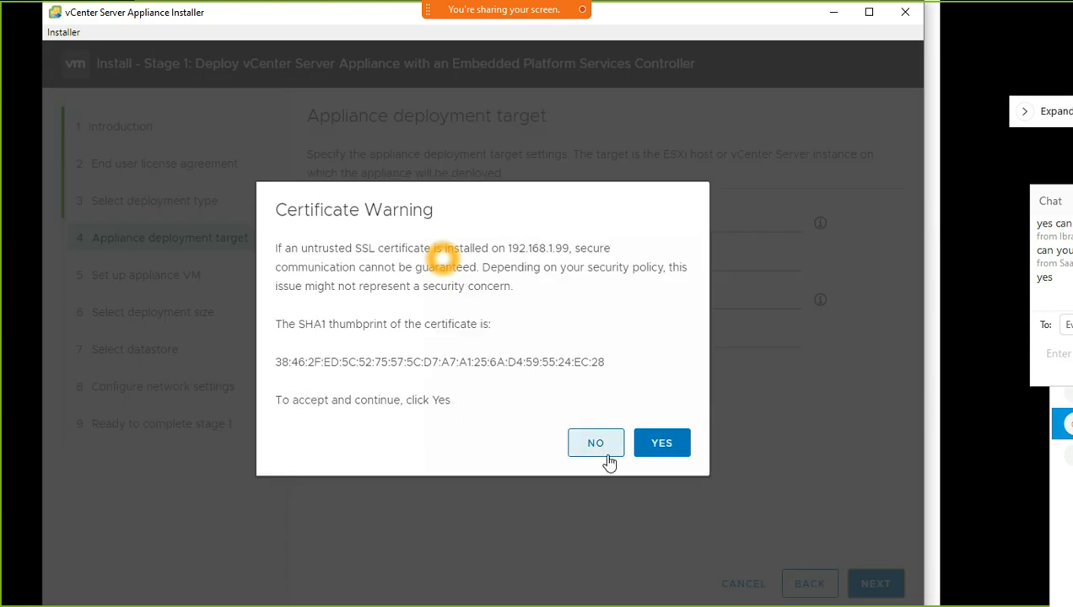
click(661, 445)
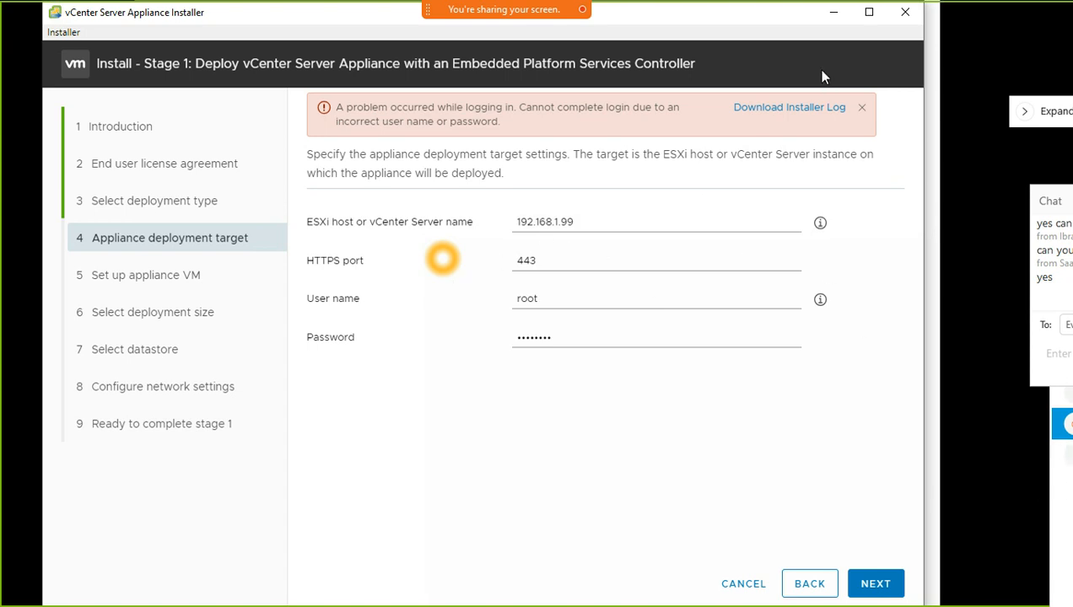
Copy the host address from Chrome into the ESXi host field, trimming it to 192.168.1.99
key(alt+Tab)
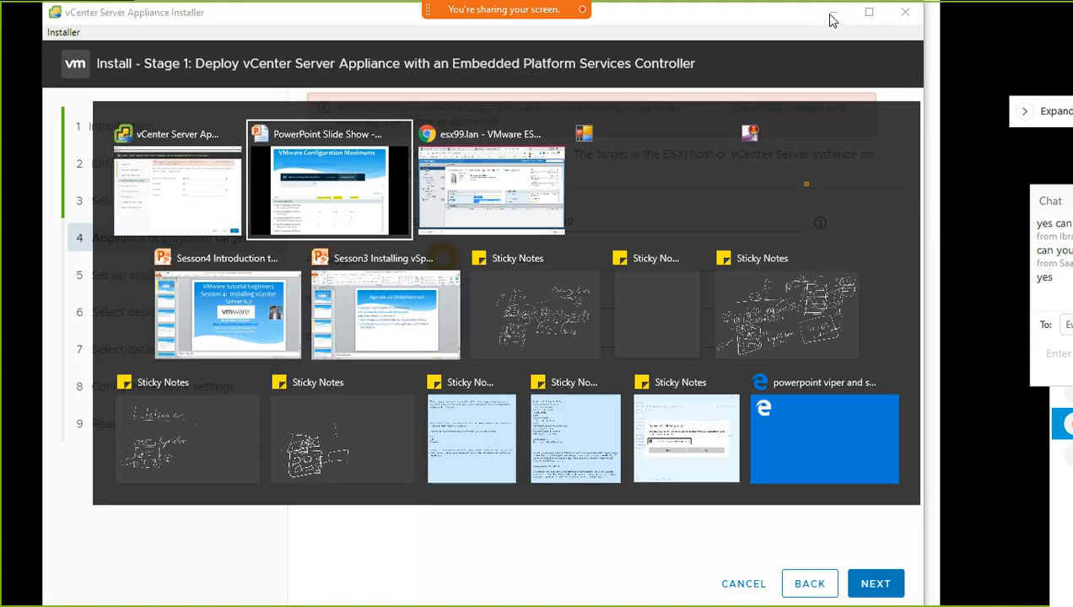
key(alt+Tab)
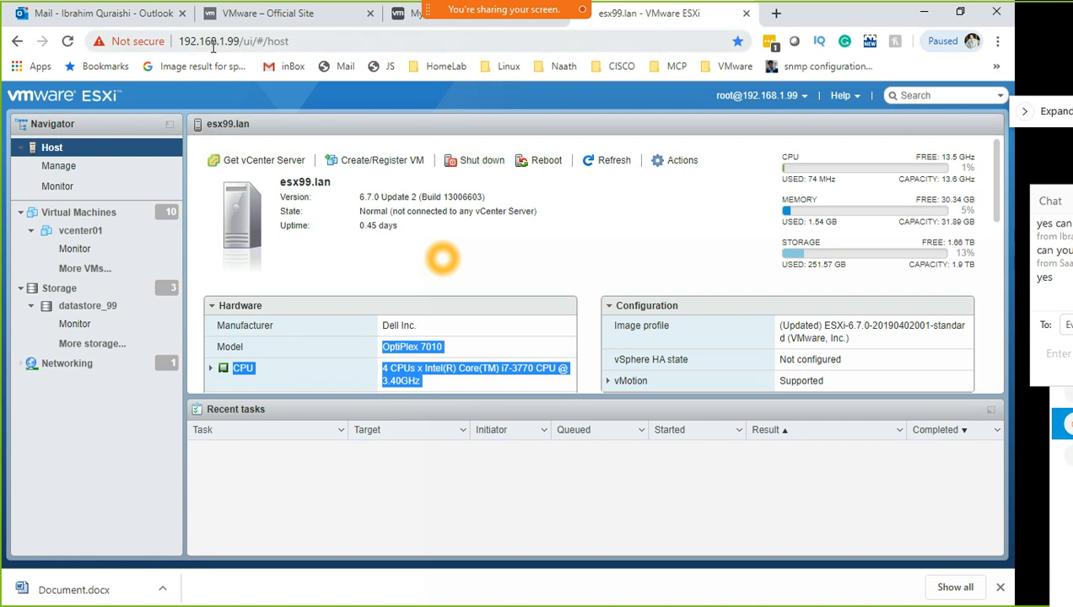
drag(243, 40, 179, 41)
key(ctrl+c)
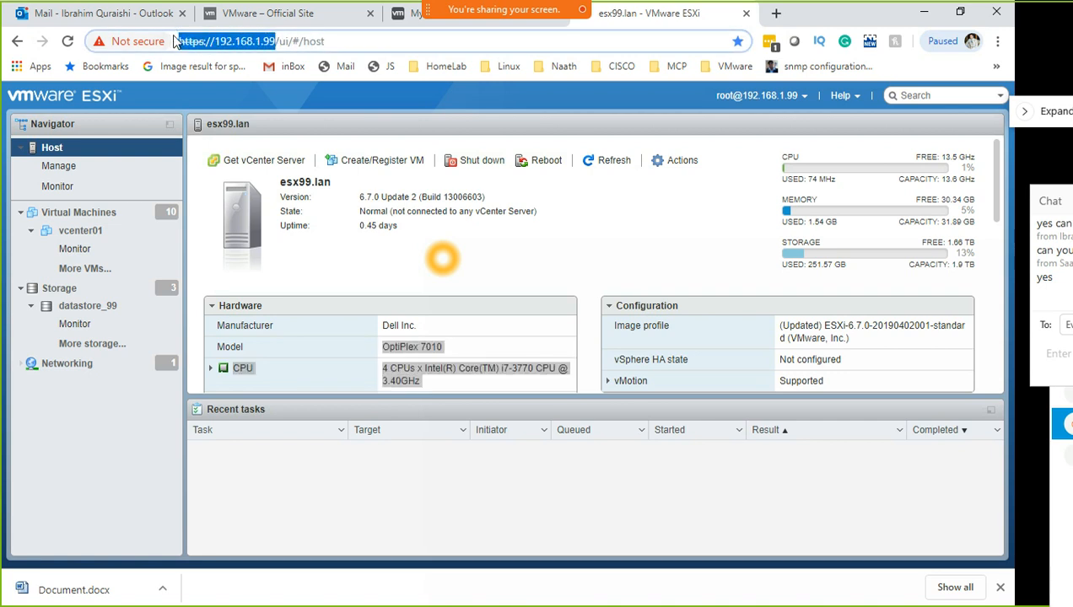
click(932, 14)
click(575, 221)
double_click(556, 219)
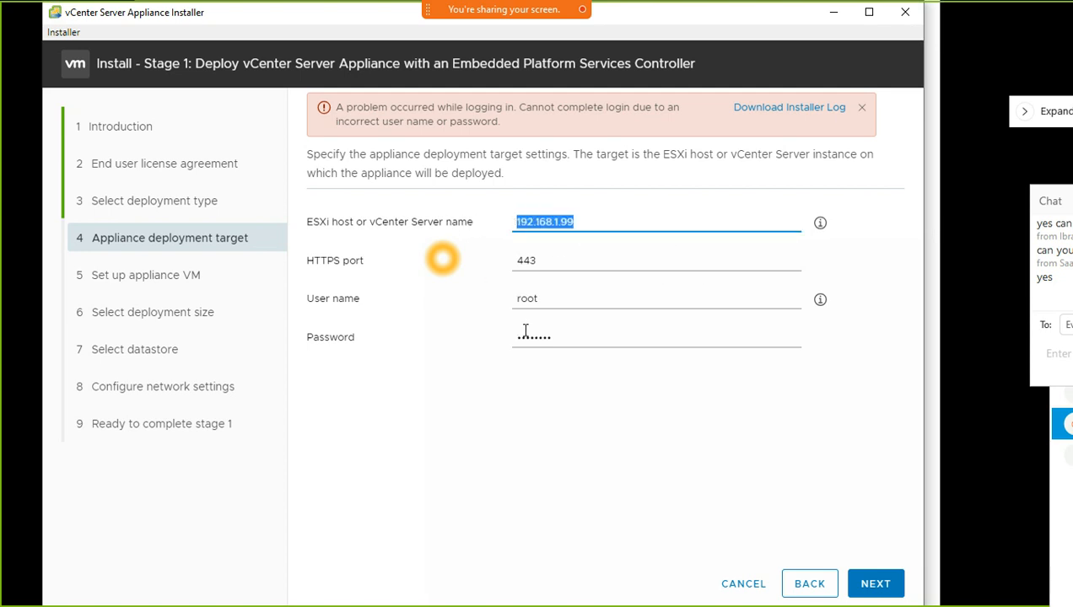
key(ctrl+v)
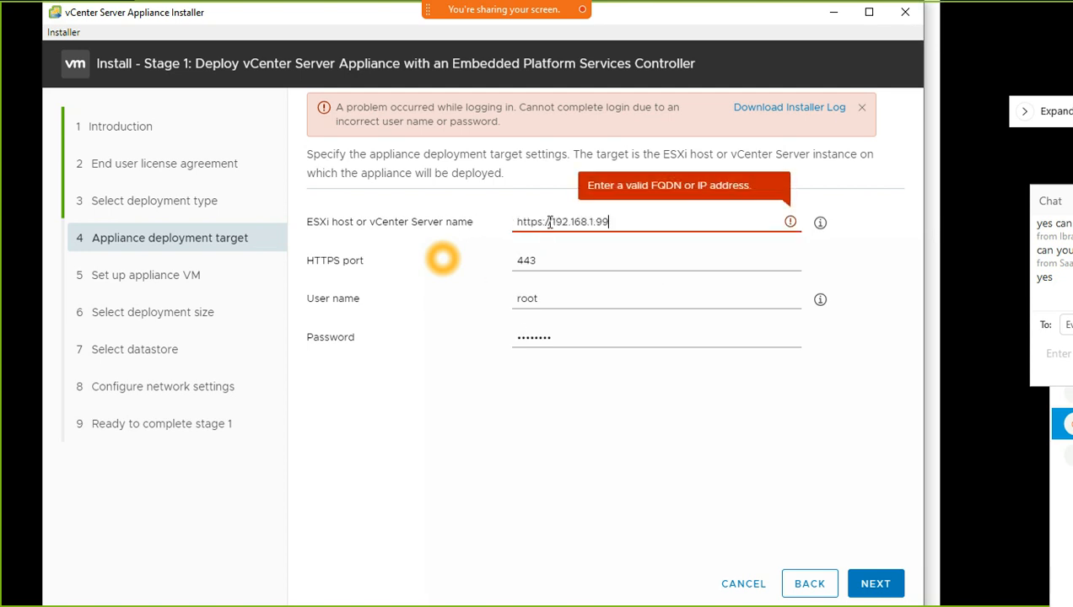
drag(549, 221, 477, 224)
key(Delete)
key(Delete)
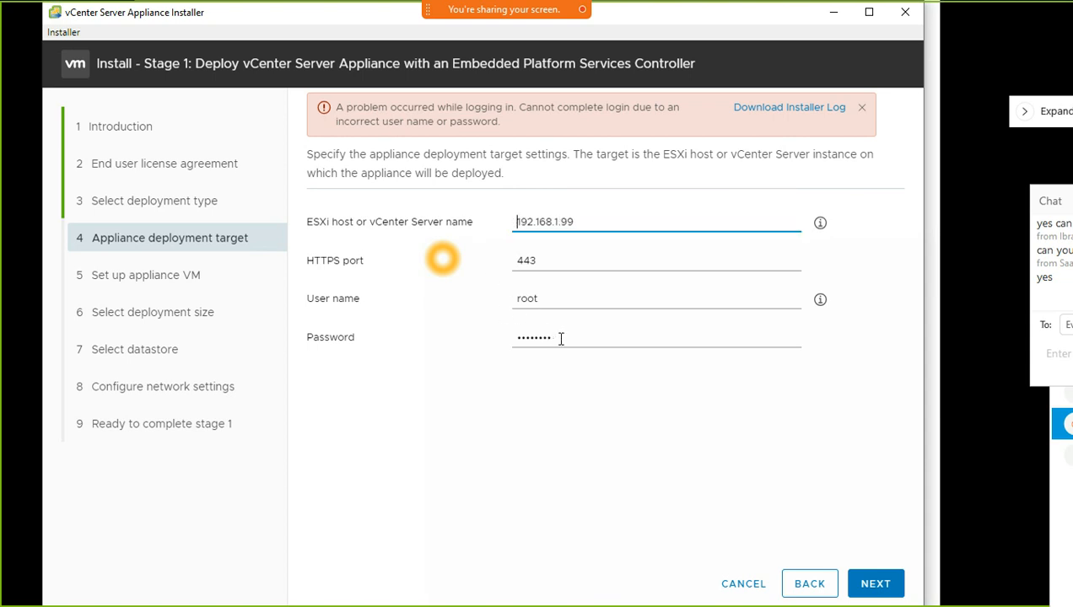
Retype the root password, submit the target, and accept the certificate warning
drag(561, 338, 475, 344)
text(••)
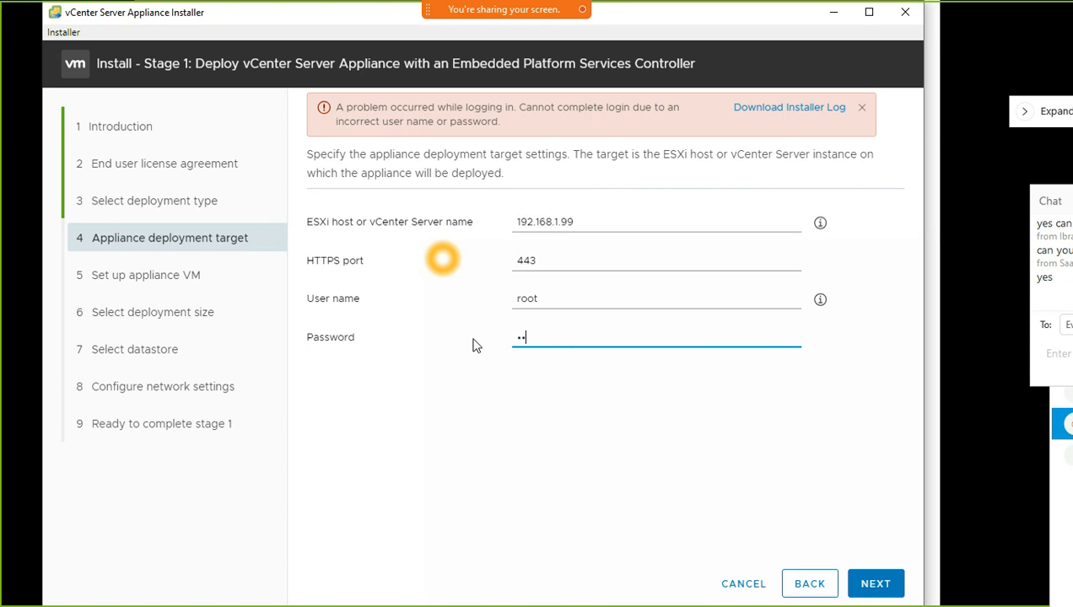
key(BackSpace)
key(BackSpace)
text(•)
key(Return)
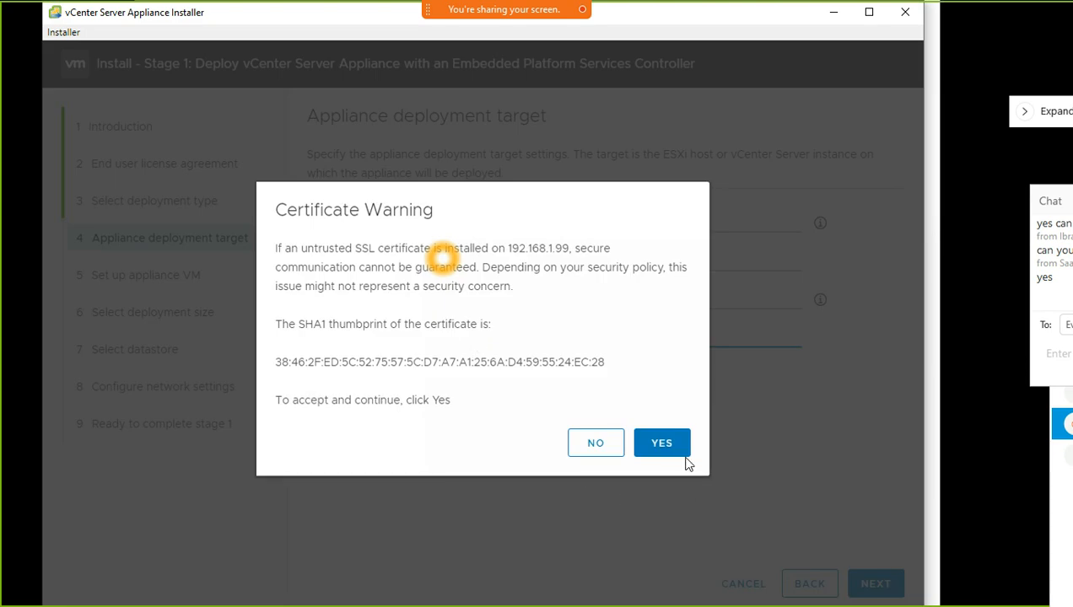
click(680, 446)
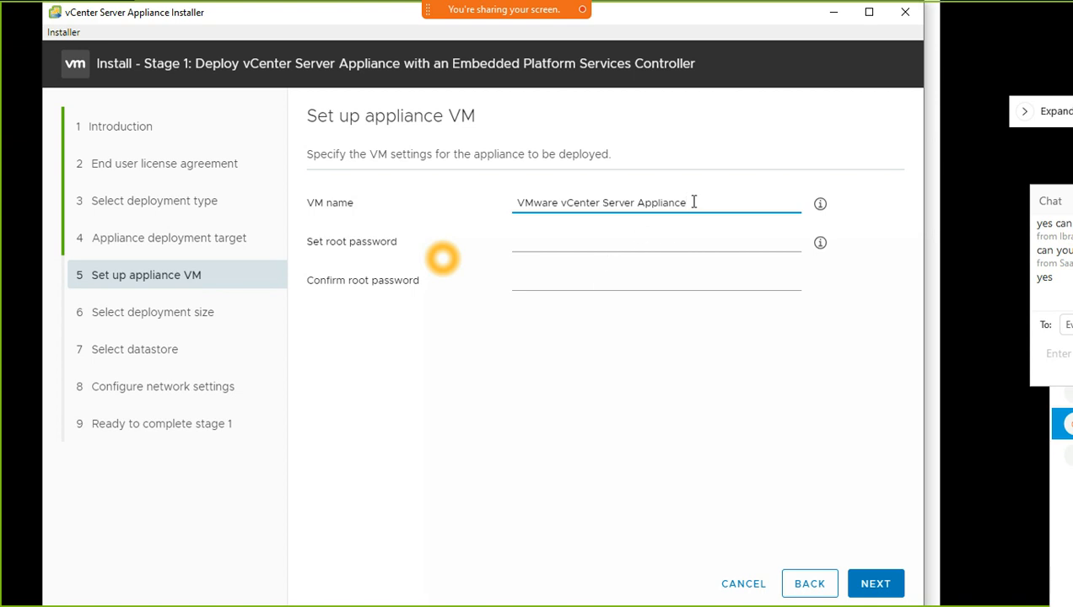
Replace the default VM name with vcenter-wx-01
drag(691, 202, 442, 208)
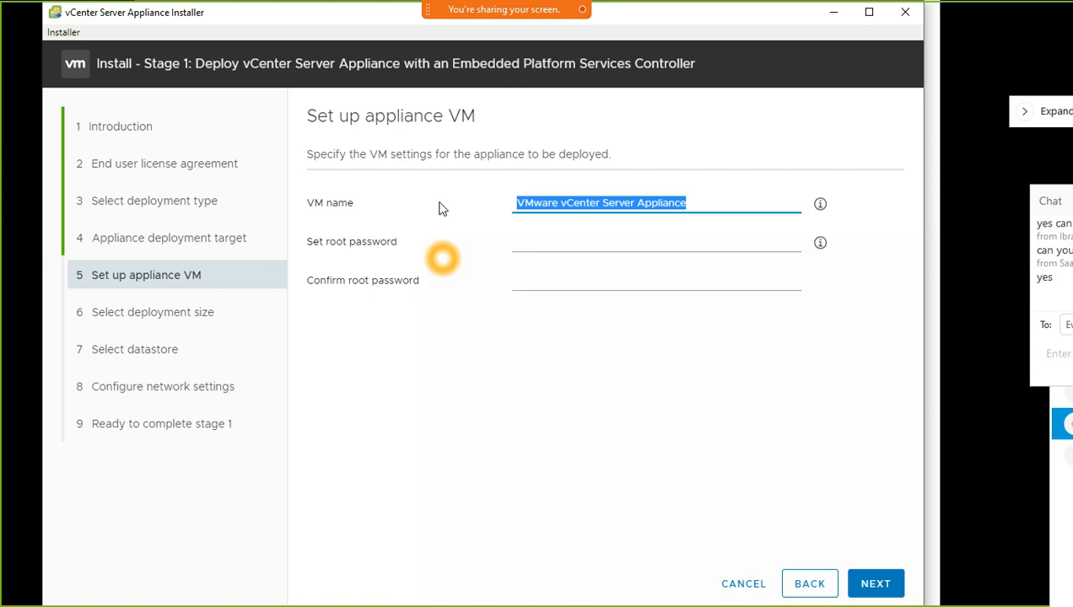
key(BackSpace)
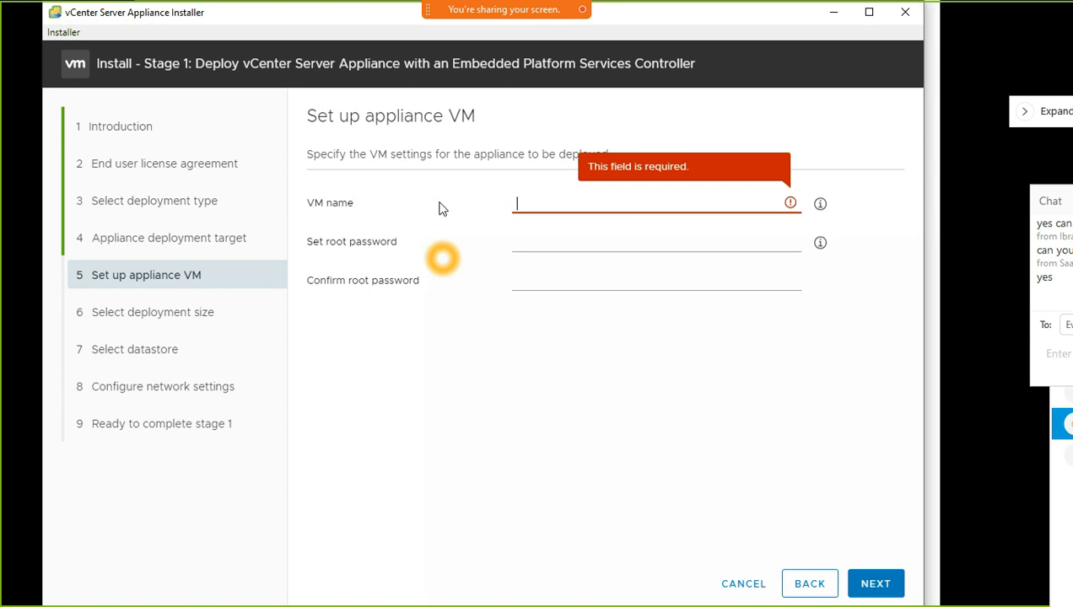
text(v)
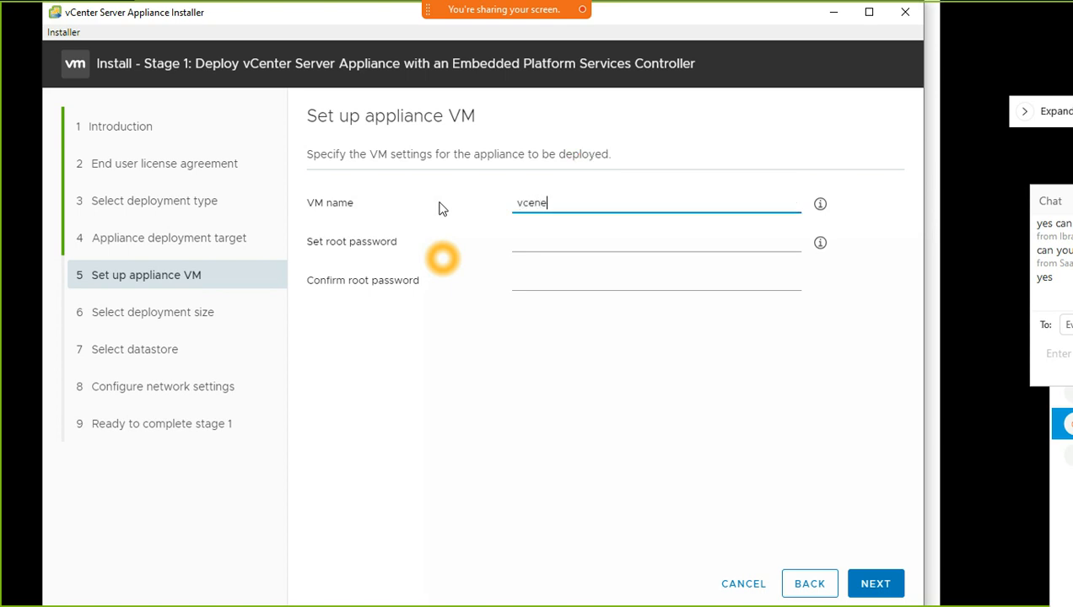
text(cent)
text(er-wx-0)
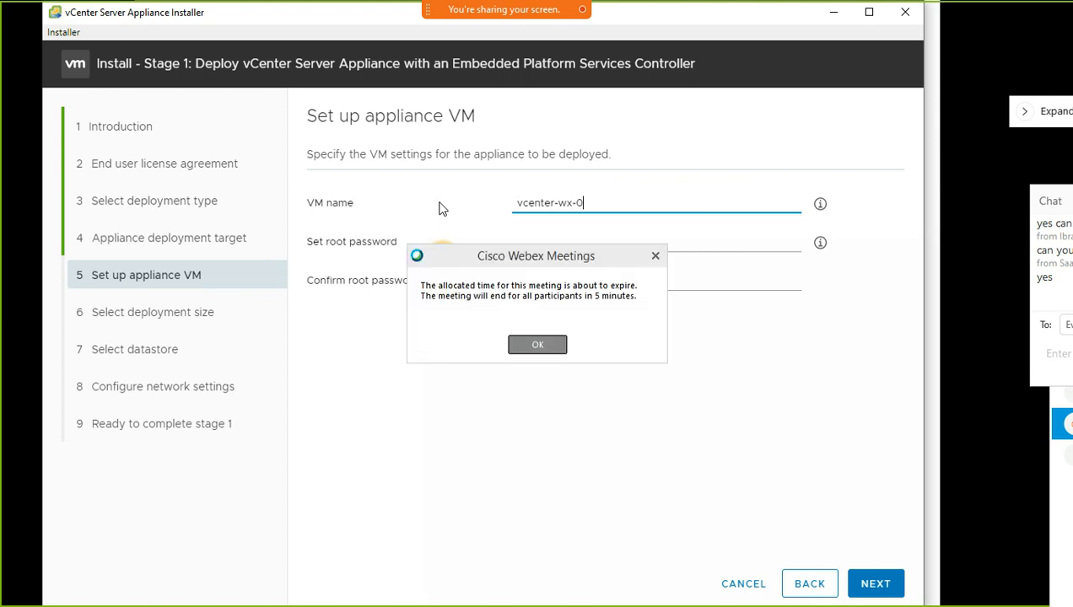
click(537, 347)
click(537, 351)
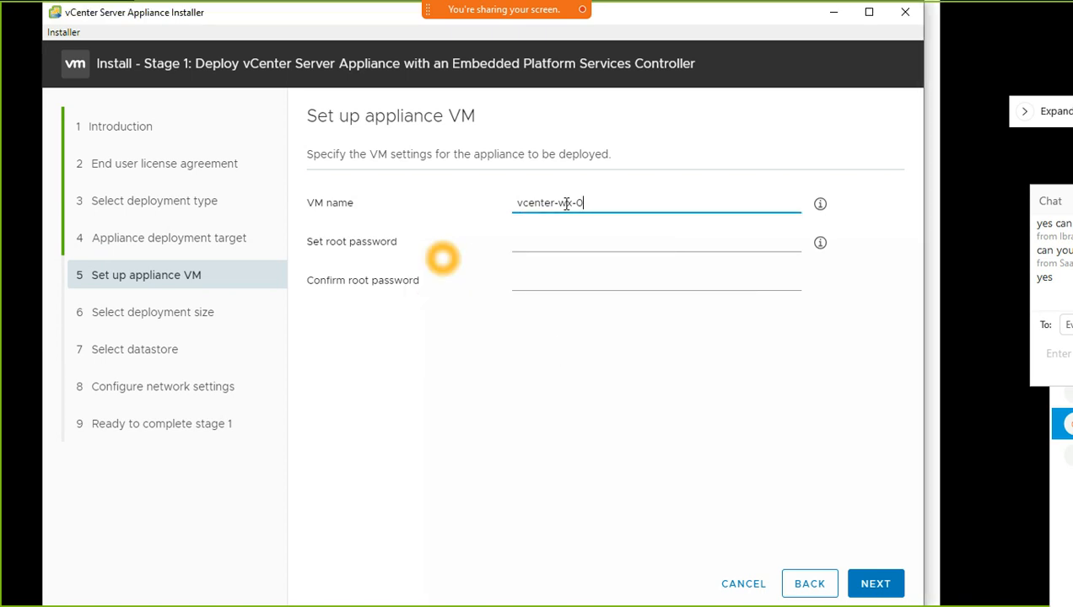
key(BackSpace)
key(BackSpace)
key(BackSpace)
text(x-01)
Enter and confirm the appliance root password, then advance to Select datastore
click(592, 242)
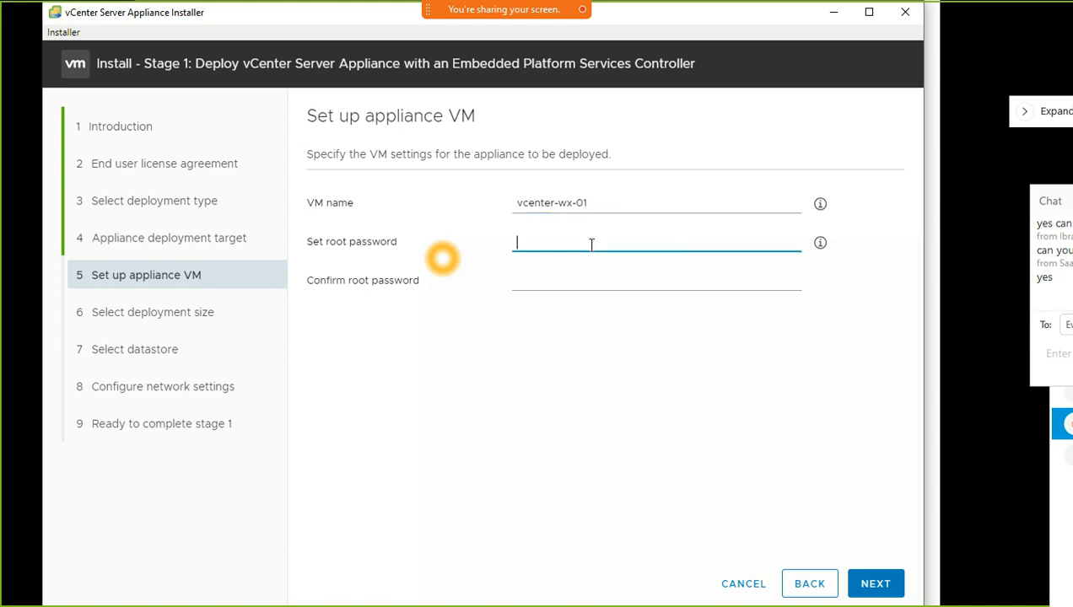
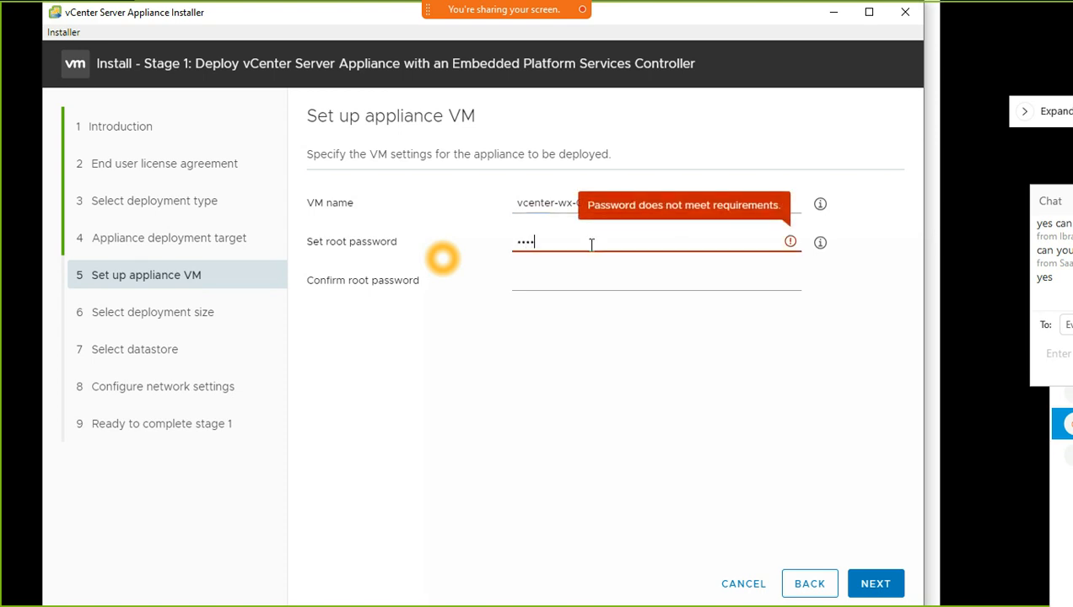
key(Tab)
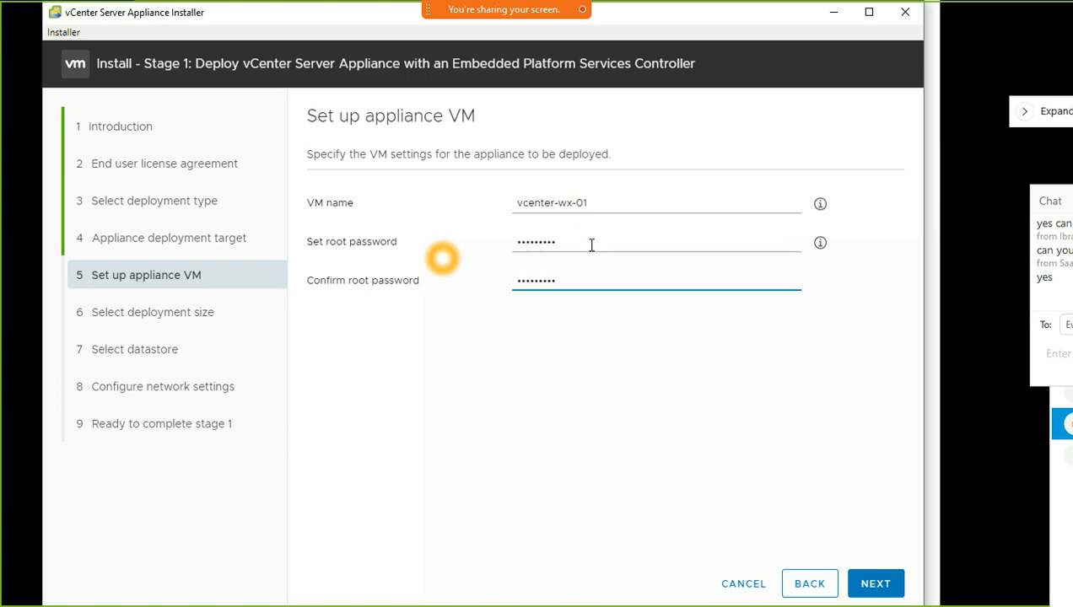
click(878, 584)
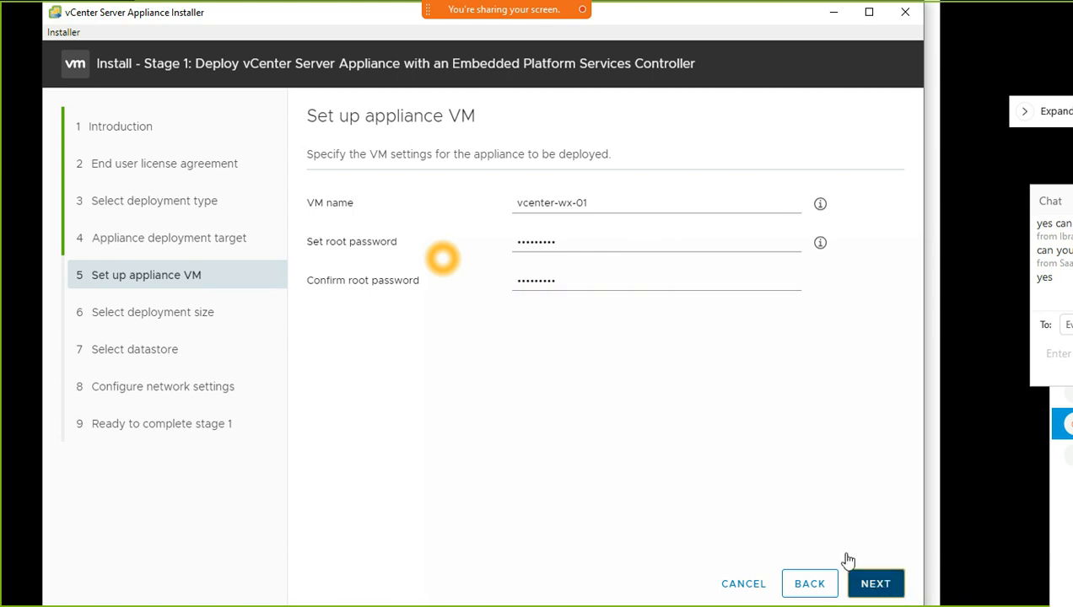
click(884, 584)
click(881, 582)
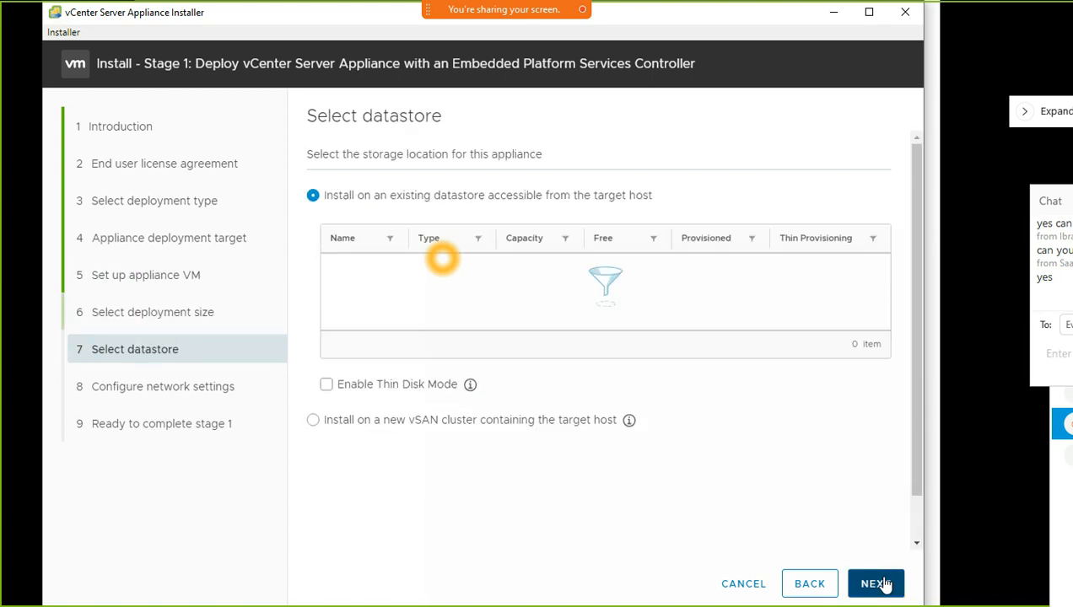
Step back to the VM settings, return to deployment size, and open the size list
click(827, 585)
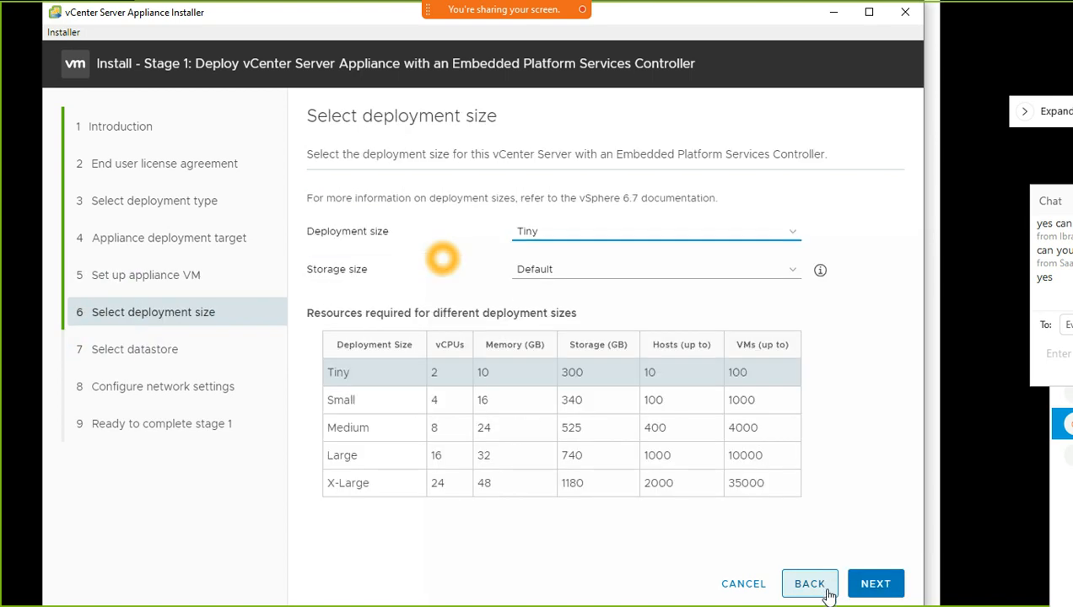
click(829, 585)
click(887, 588)
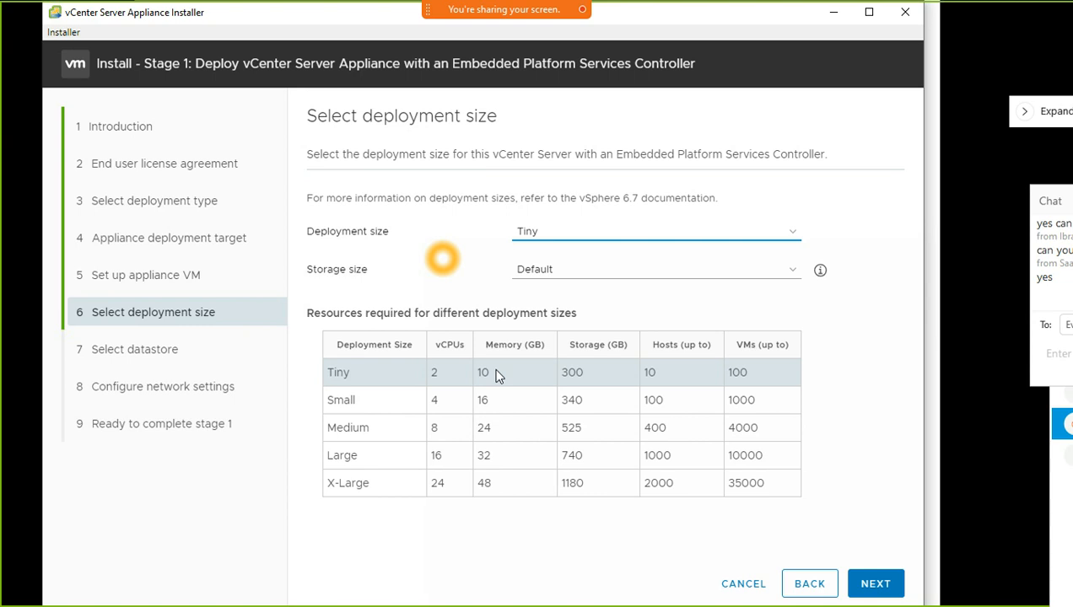
click(605, 233)
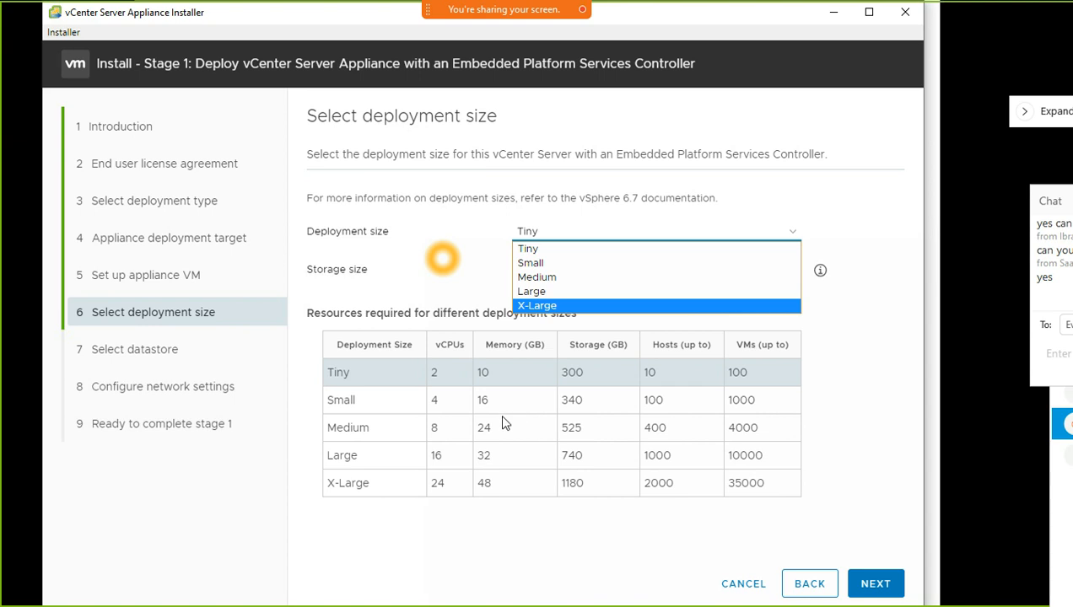
Highlight sizing figures for Small, Medium (400 hosts) and X-Large (2000 hosts, 24 vCPUs, 48 GB)
drag(759, 404, 321, 402)
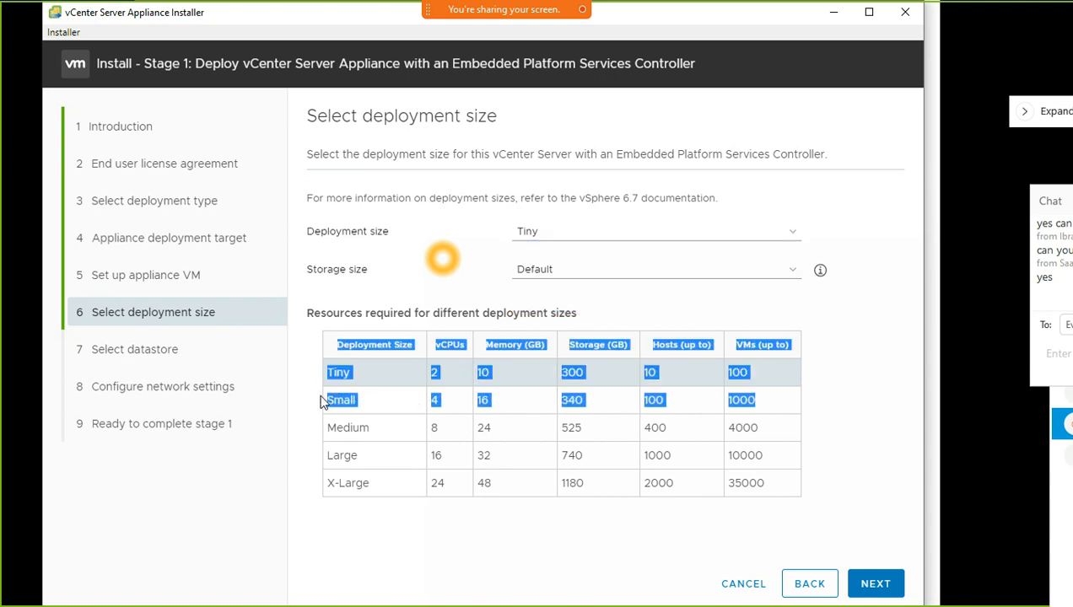
click(390, 395)
drag(730, 400, 332, 393)
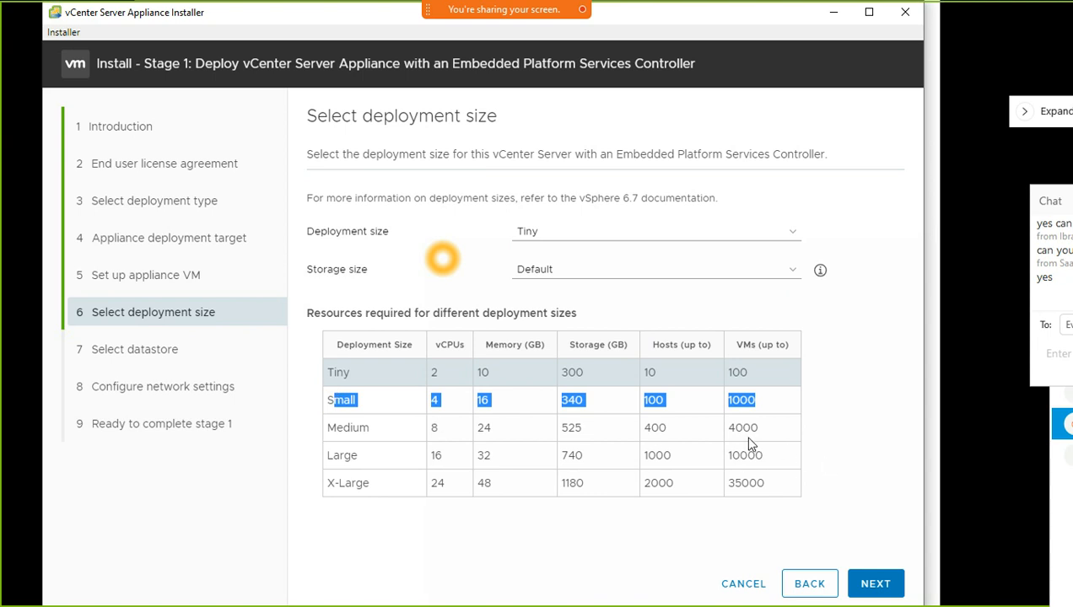
drag(767, 432, 532, 429)
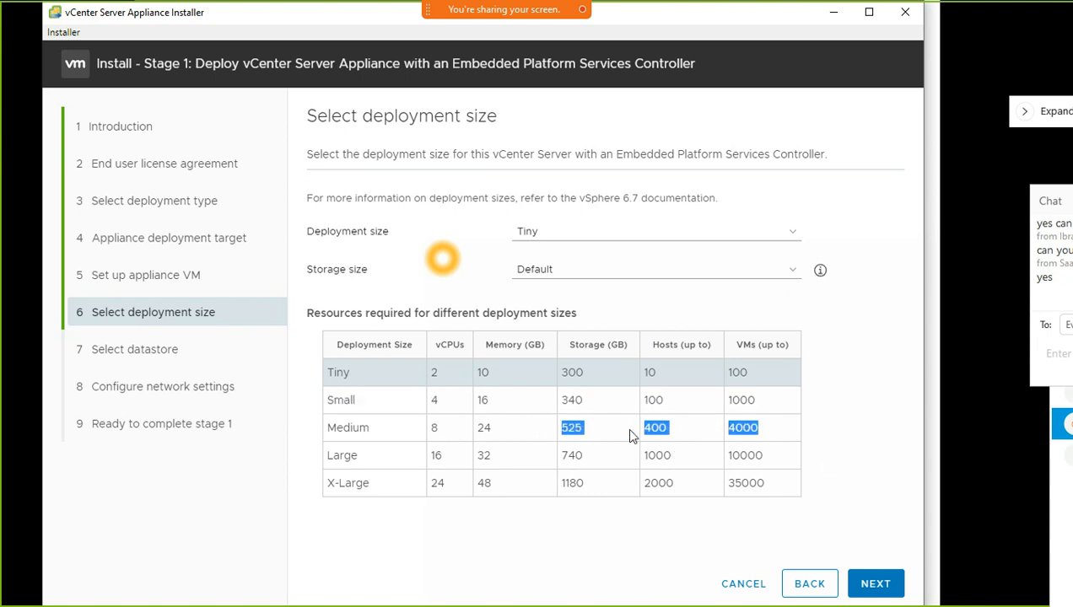
click(676, 442)
drag(638, 433, 681, 433)
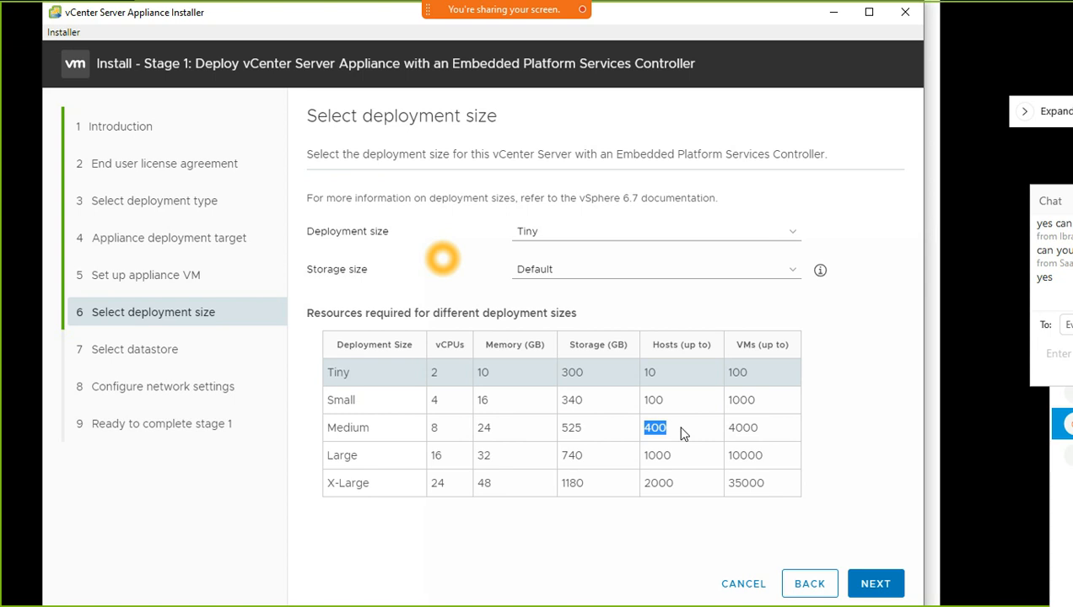
click(346, 429)
double_click(346, 429)
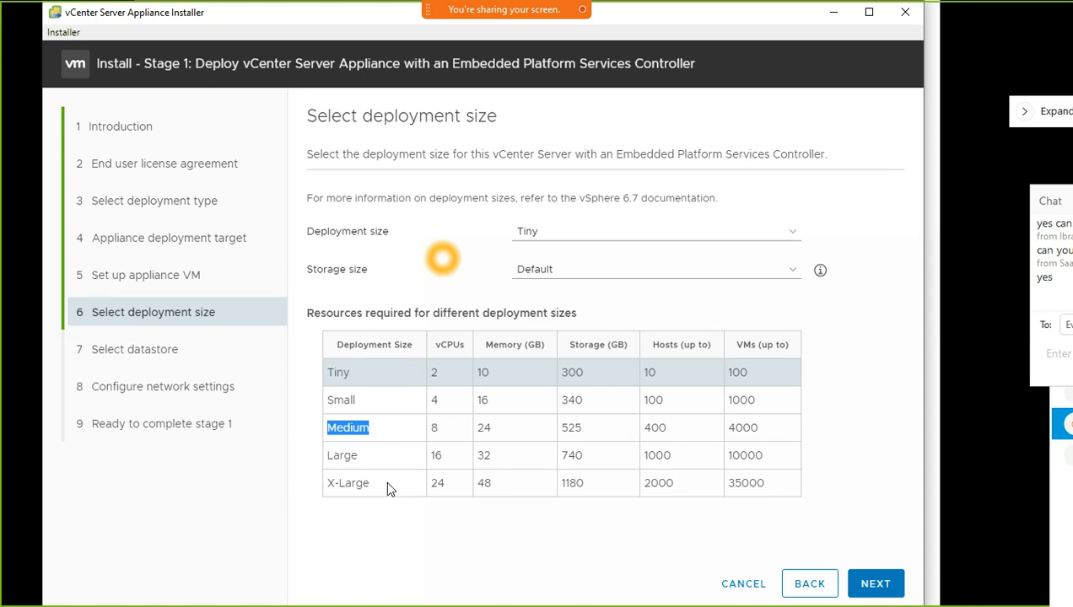
double_click(658, 483)
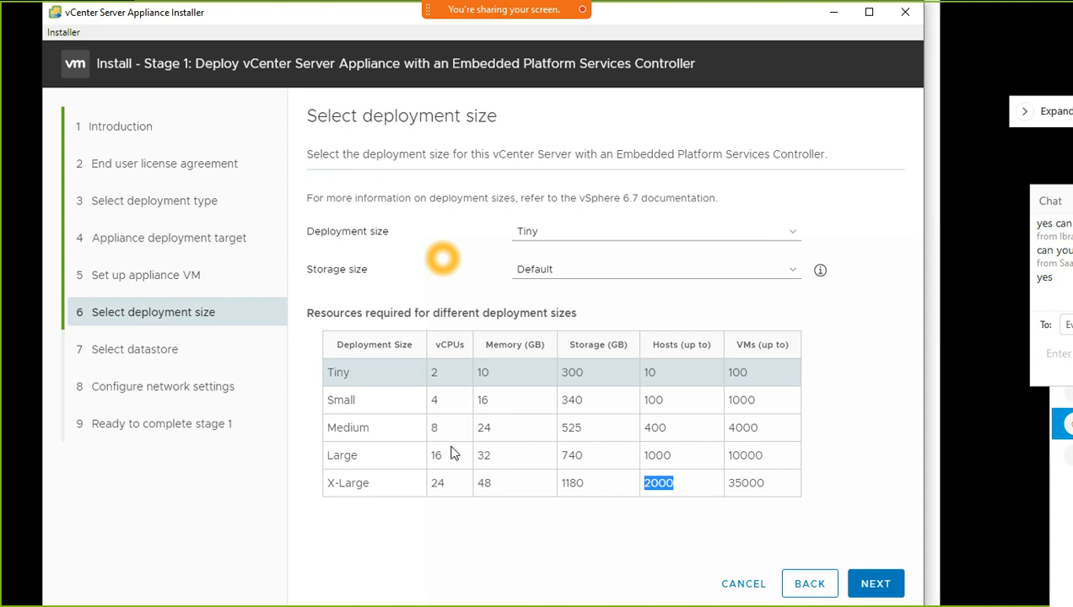
drag(489, 478, 478, 483)
double_click(438, 483)
drag(492, 481, 475, 487)
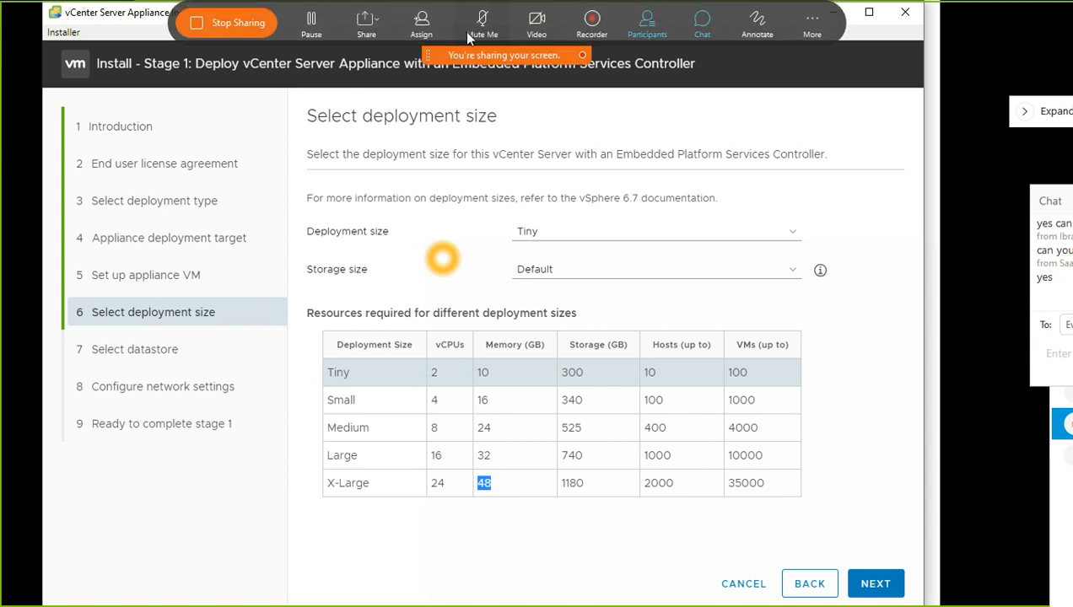
Mute the Webex microphone, then choose the Tiny deployment size and continue
click(479, 22)
click(479, 24)
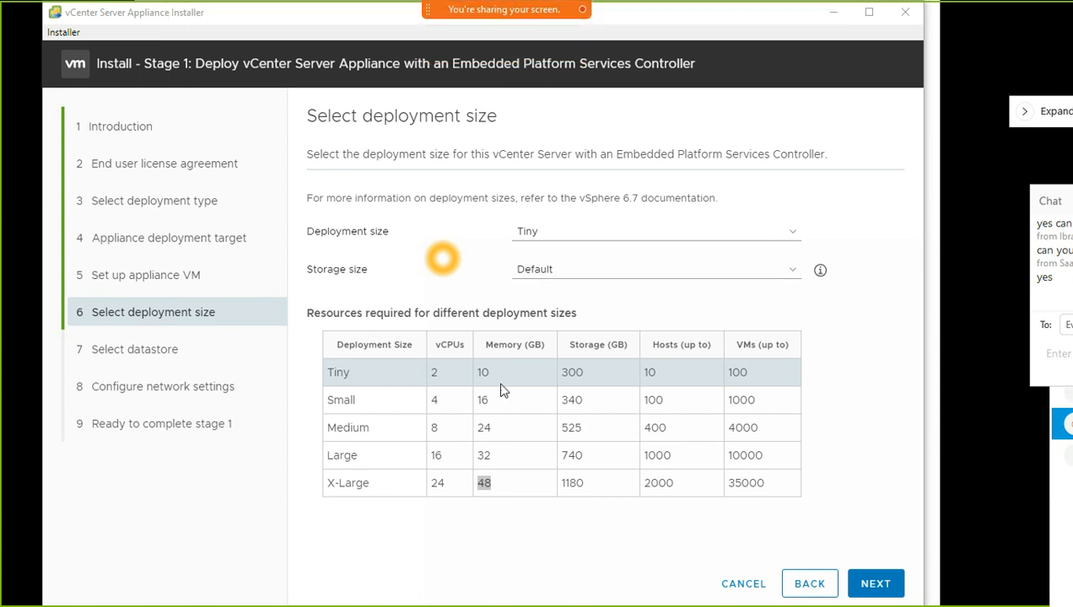
click(669, 238)
click(666, 248)
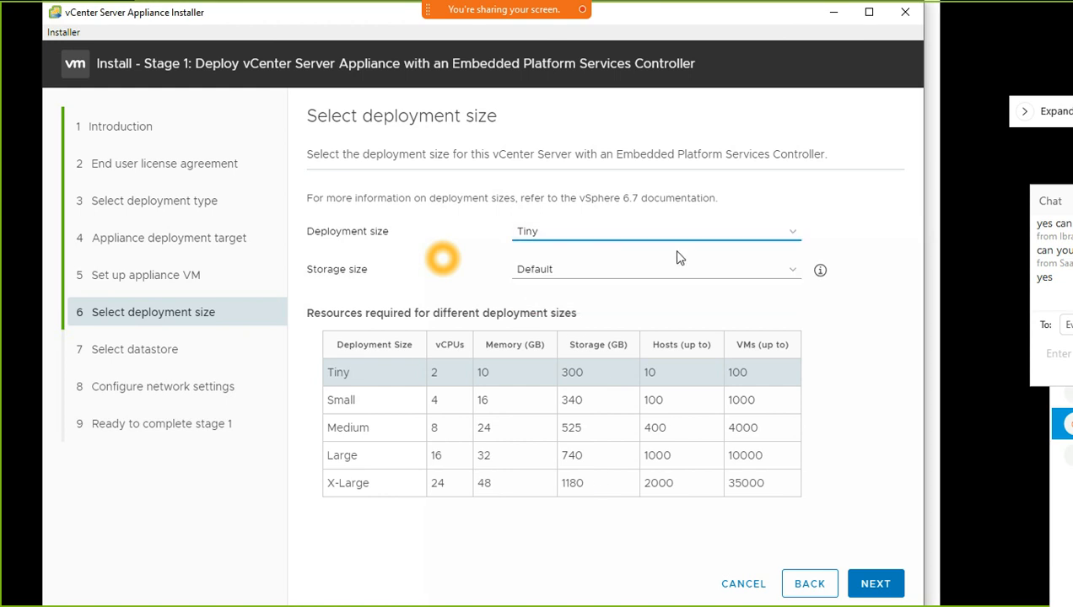
click(886, 594)
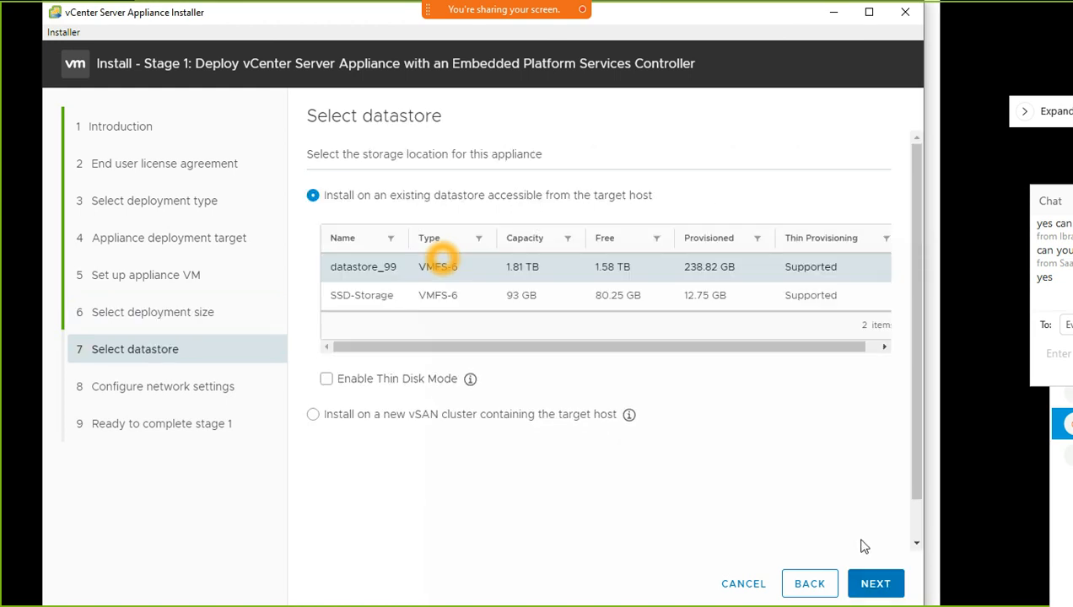
Revisit the datastore step, keep datastore_99, enable Thin Disk Mode, and continue
click(808, 585)
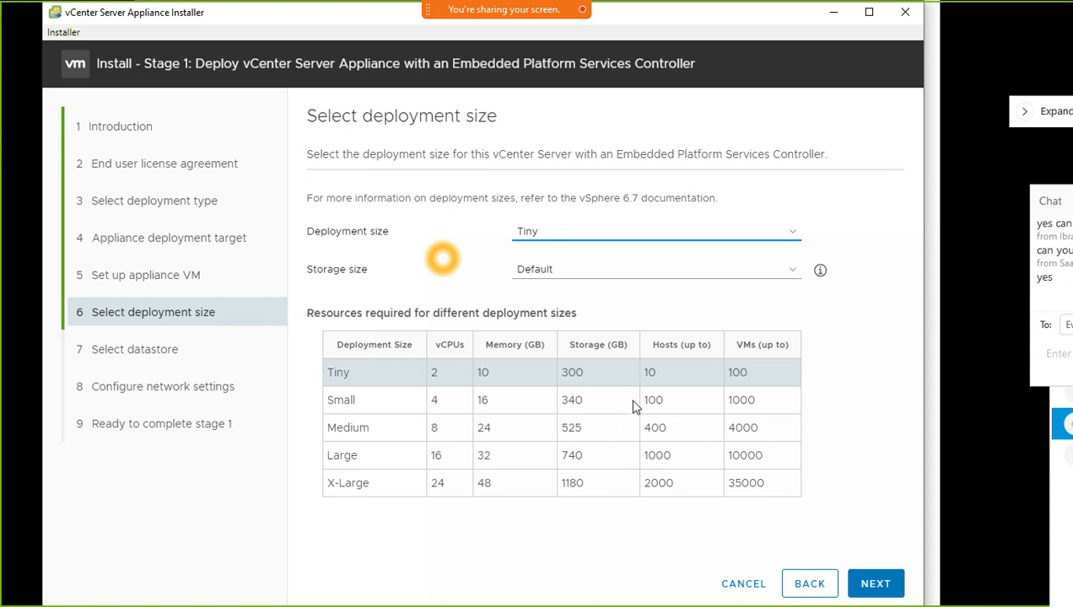
click(893, 586)
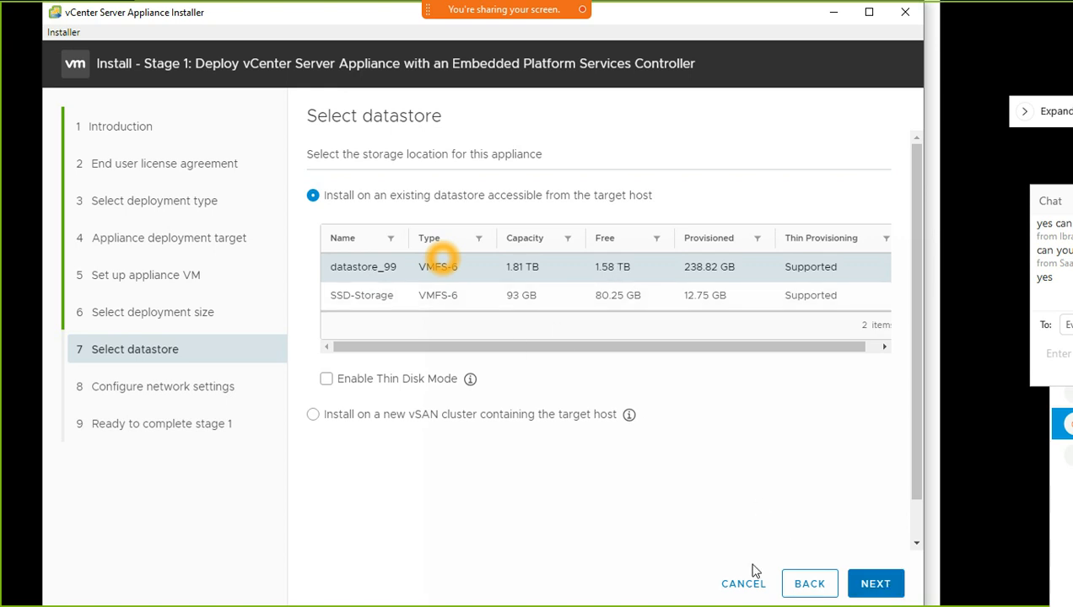
click(326, 379)
mouse_move(470, 380)
click(887, 586)
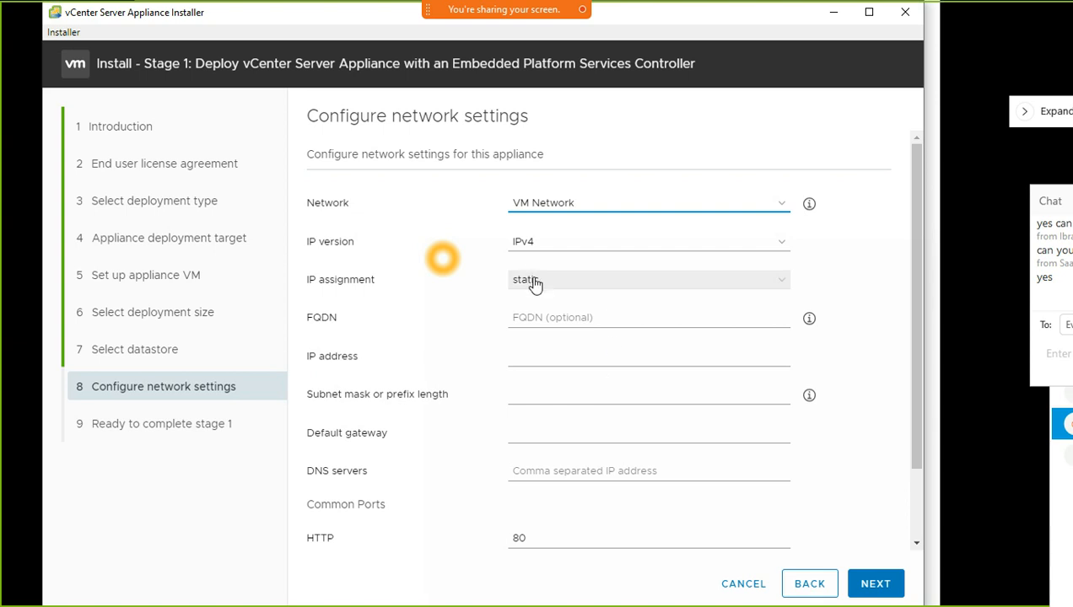
Select VM Network, enter FQDN vcenter-ex-01, and begin the IP address with 192.16
click(573, 208)
click(590, 222)
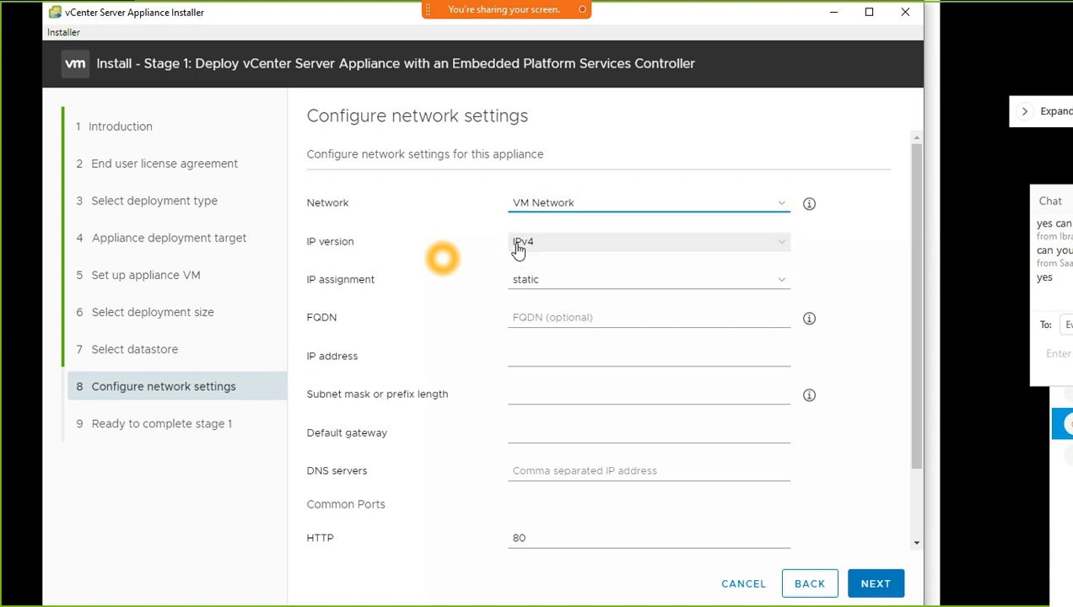
click(542, 317)
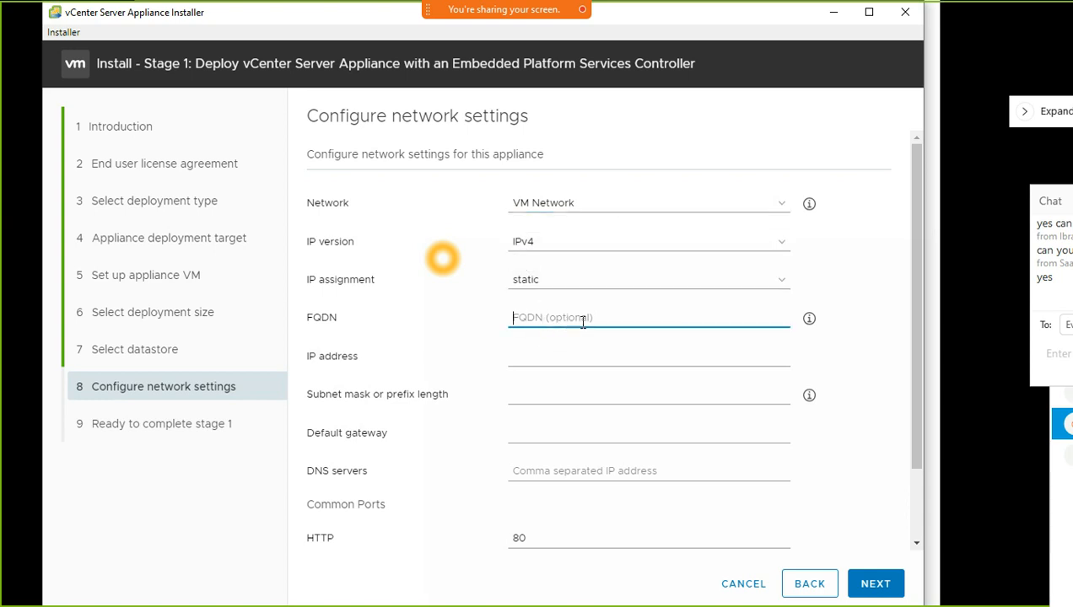
text(vcenter-ex-)
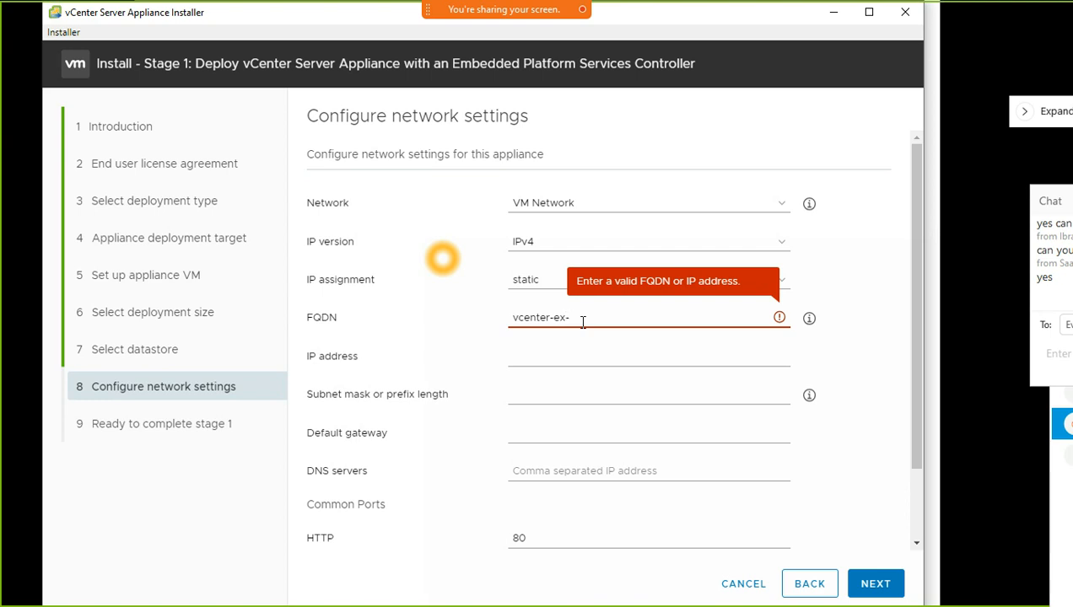
text(01)
click(552, 357)
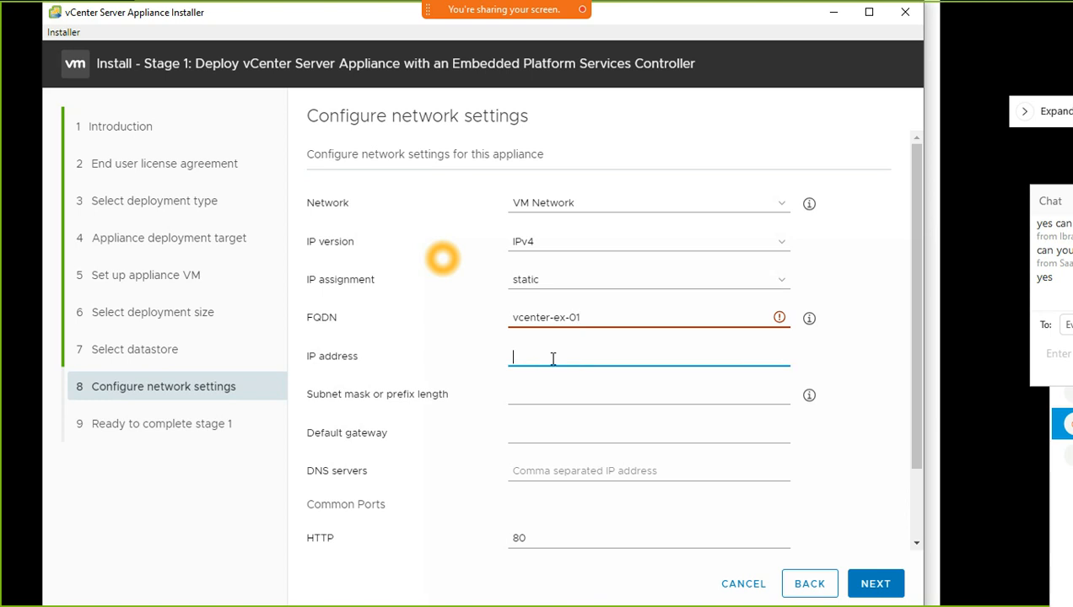
text(1)
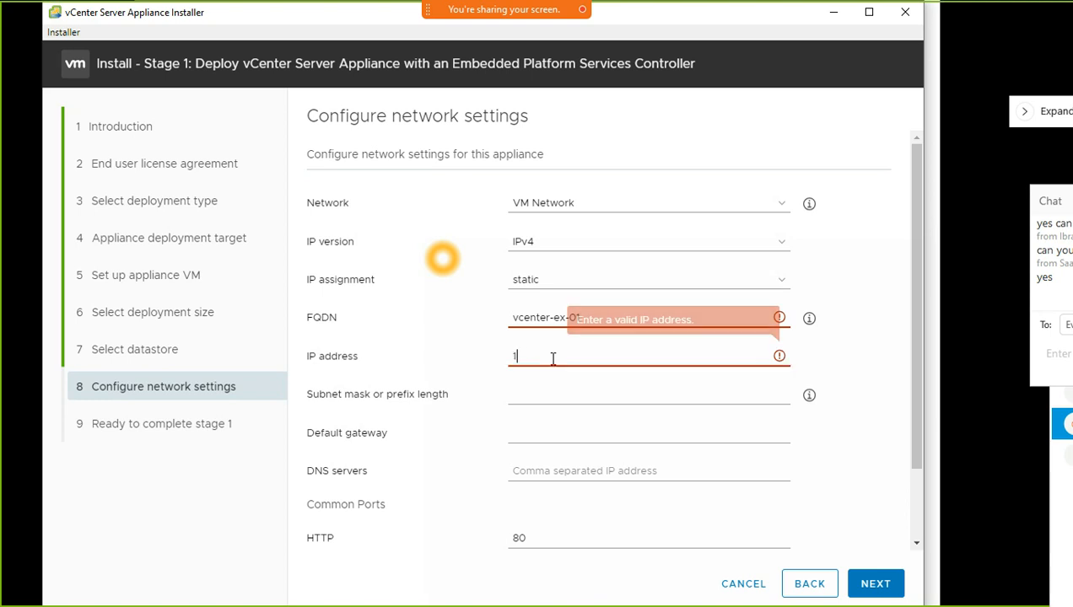
text(92.16)
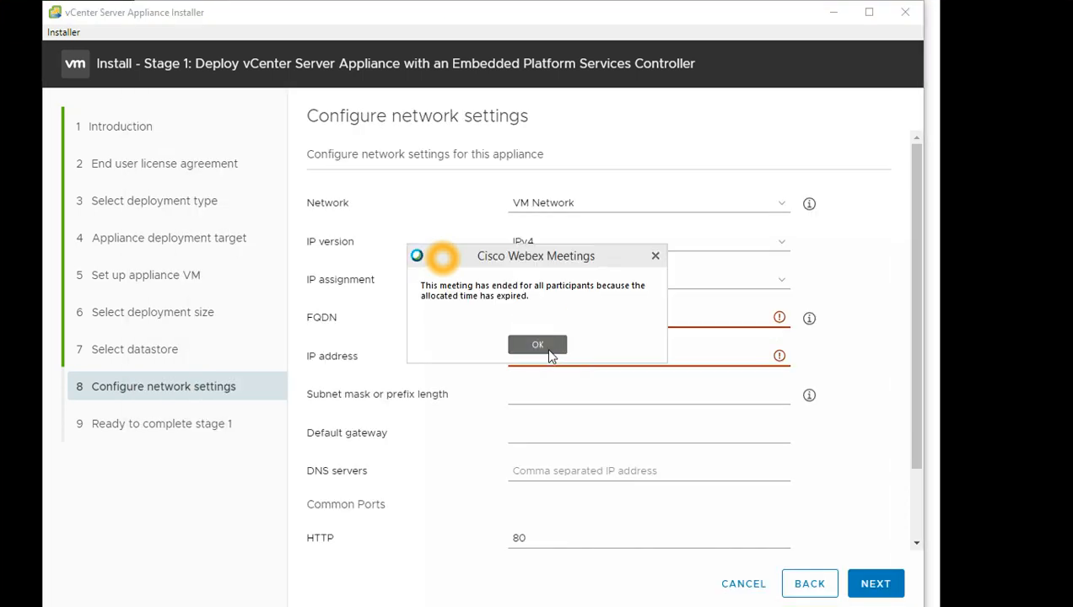
Dismiss the meeting-ended notice and restart the vSphere meeting from the Webex tray app
click(541, 346)
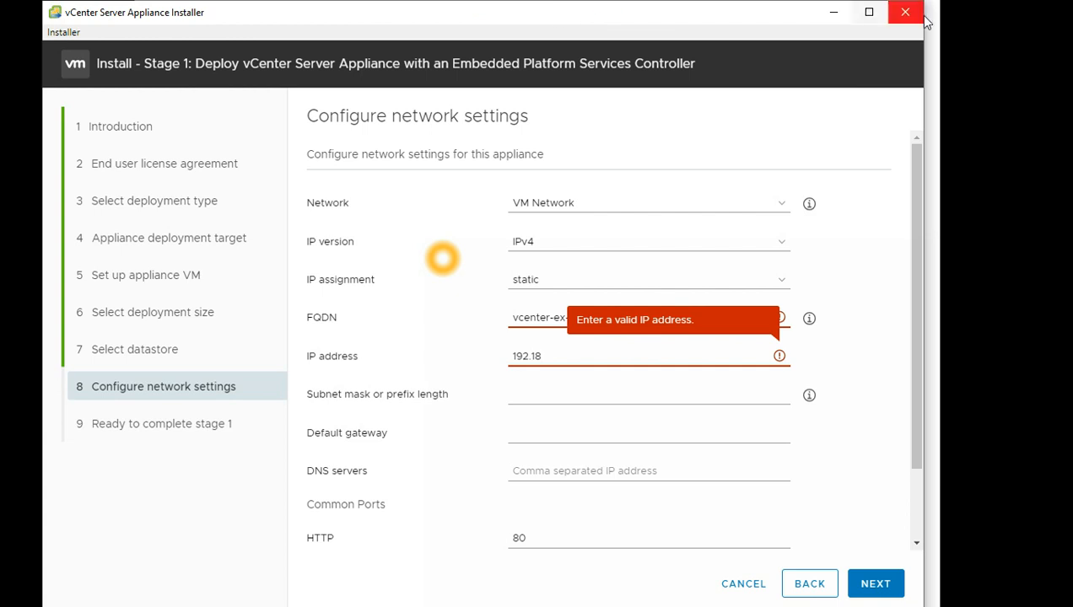
key(super)
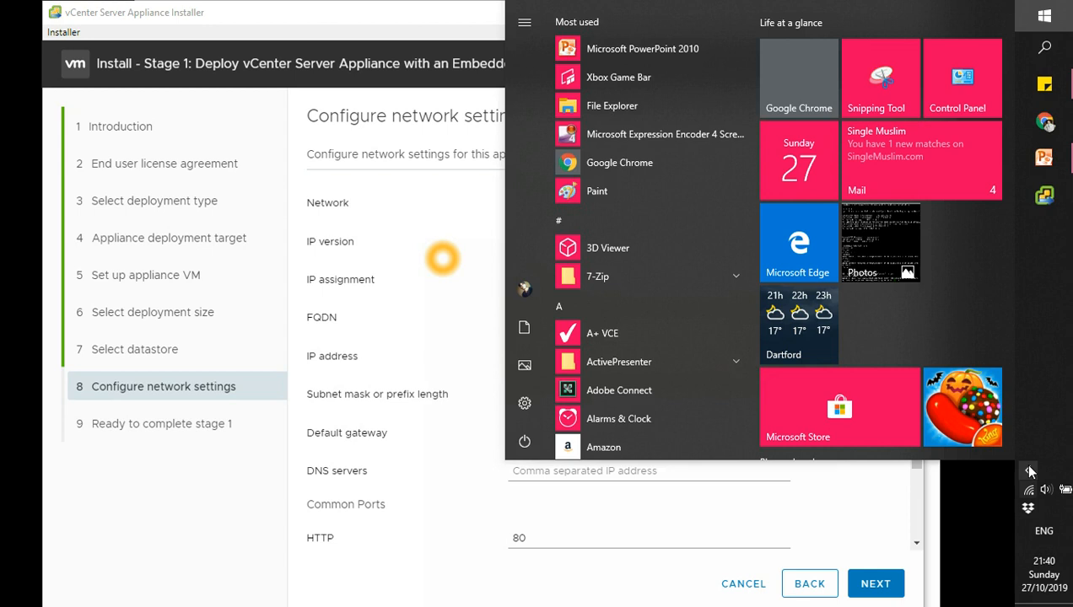
click(1028, 470)
click(1028, 470)
click(1028, 470)
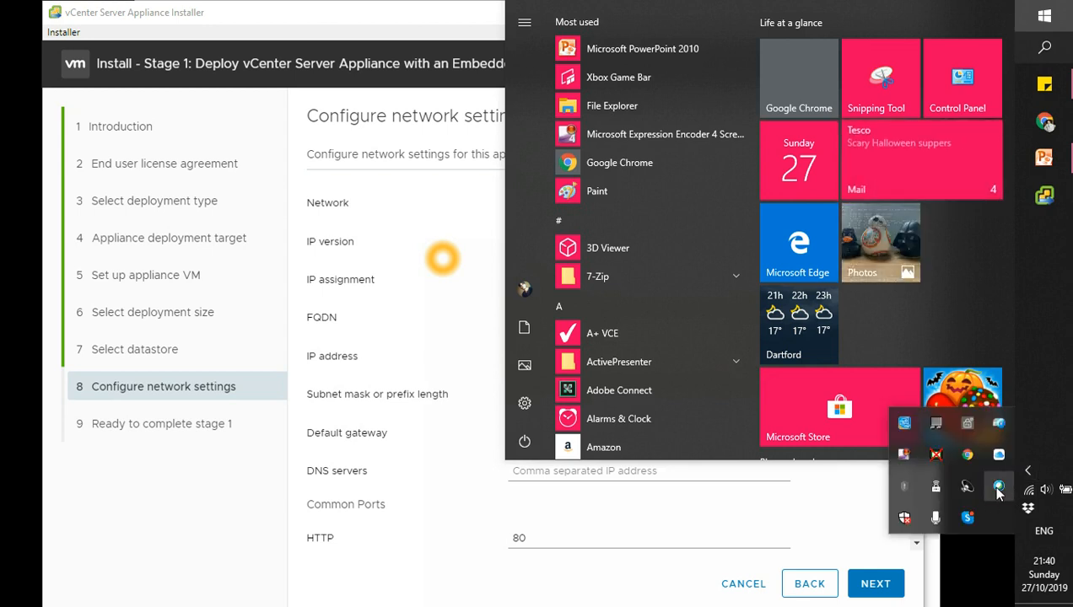
click(998, 487)
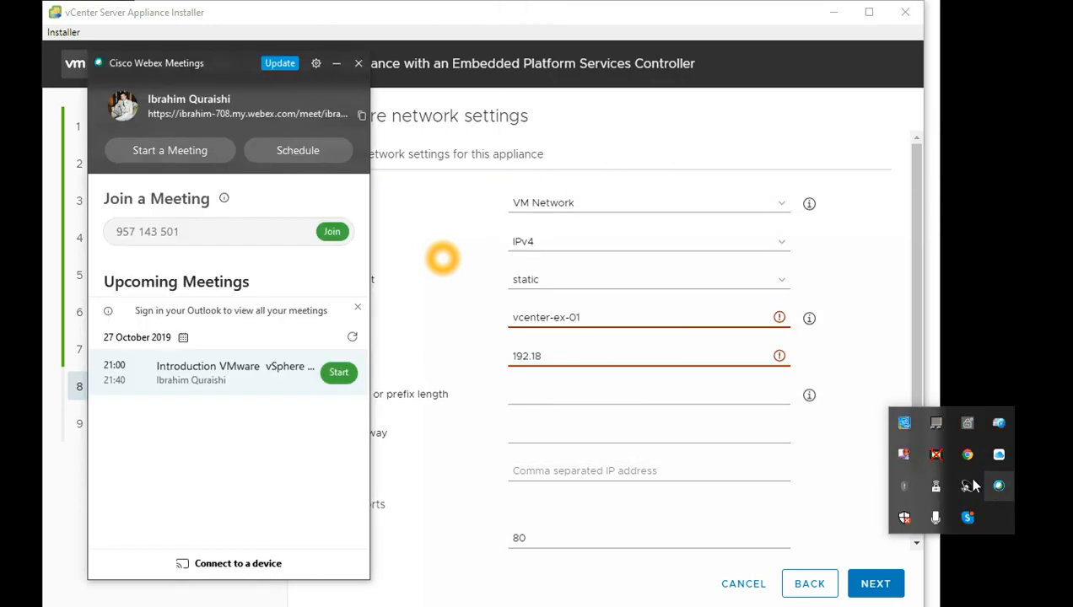
click(336, 373)
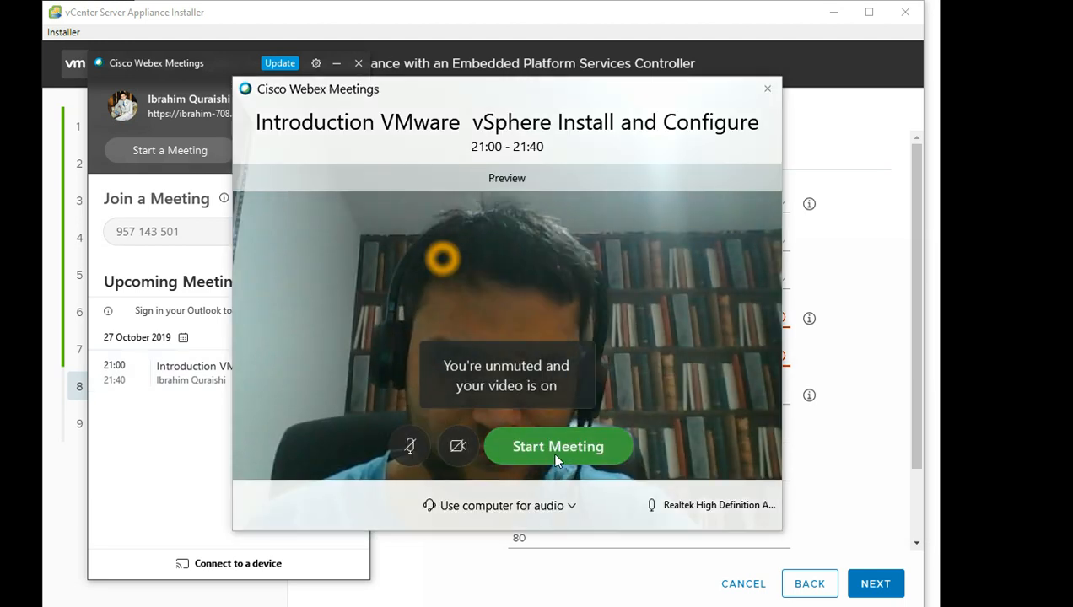
click(555, 451)
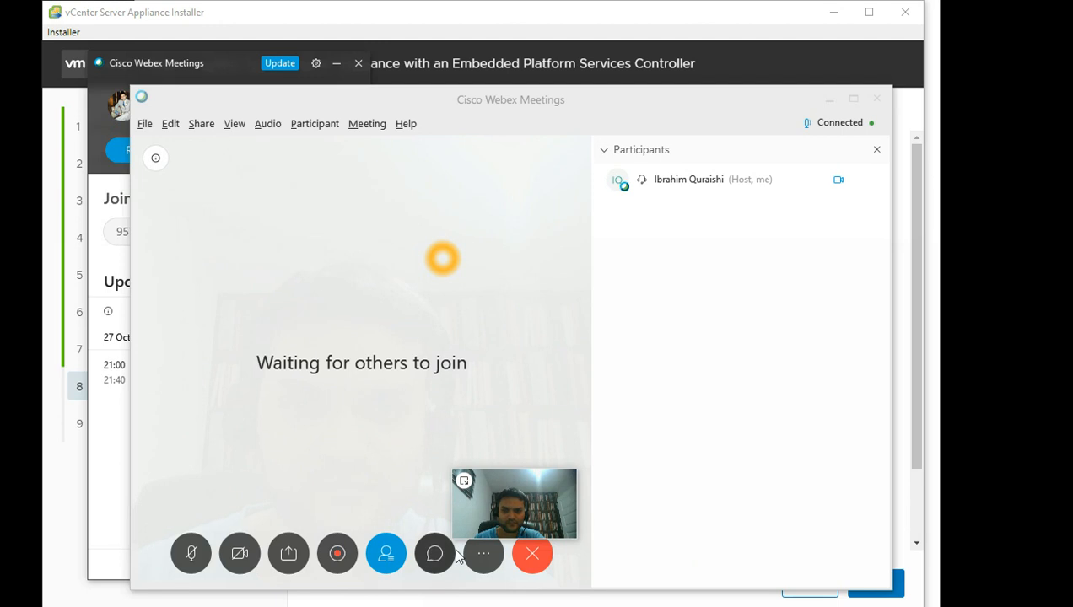
Start recording, share Screen 1, close the Webex window, and move the self-view aside
click(341, 557)
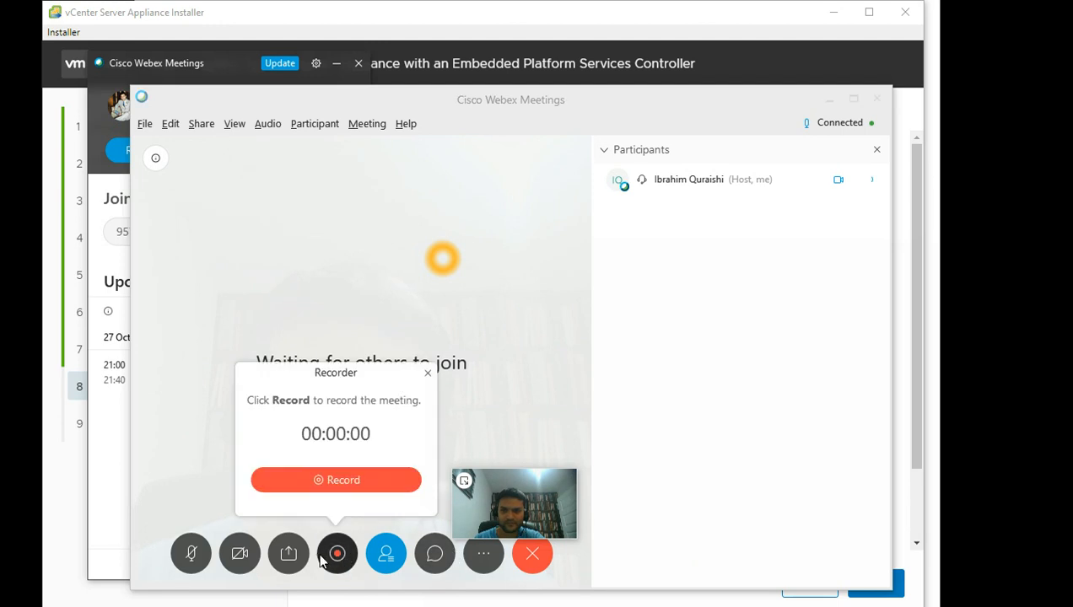
click(330, 479)
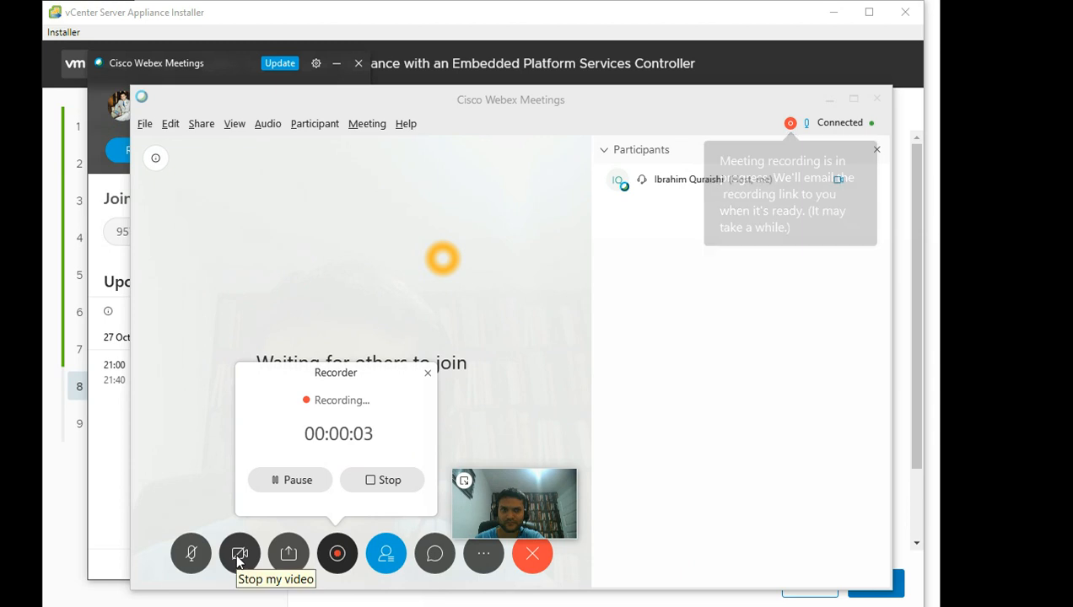
click(297, 554)
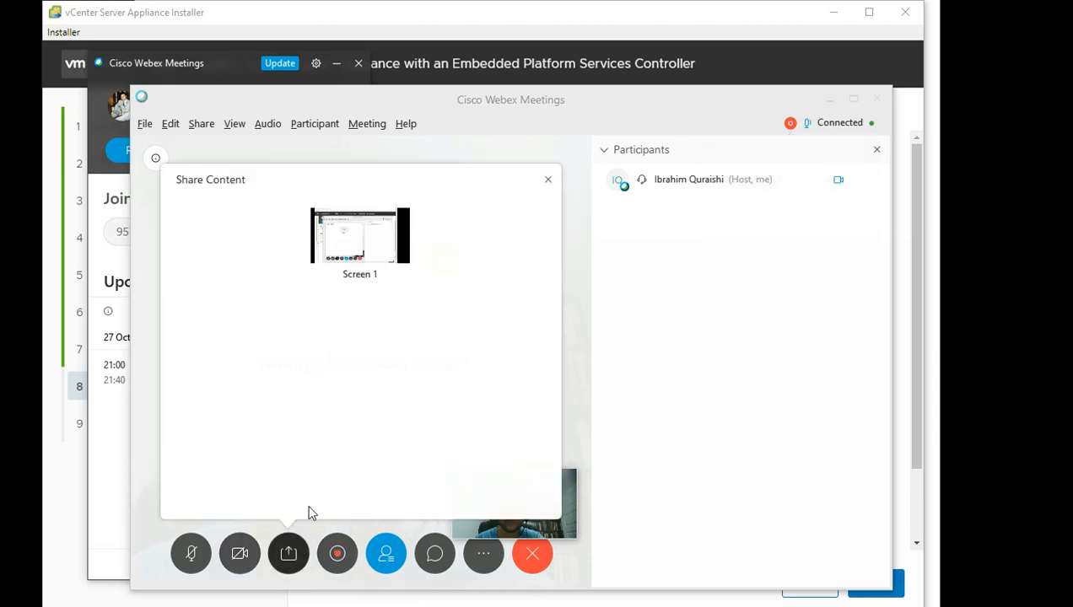
click(366, 252)
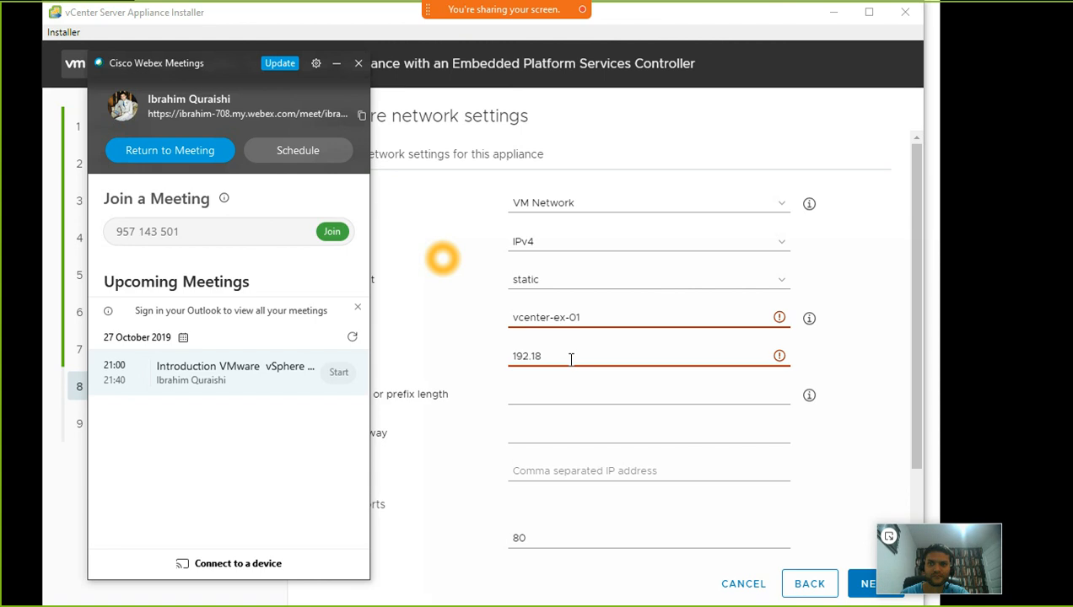
click(358, 65)
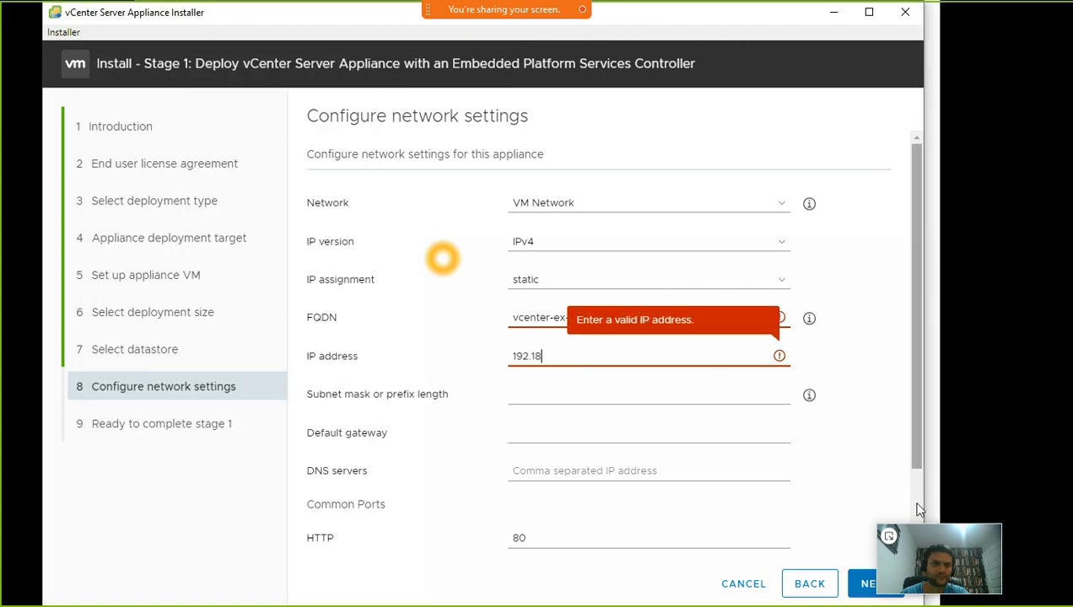
drag(929, 544, 978, 556)
Bring up the Webex participants list and drag it out of the way
mouse_move(588, 8)
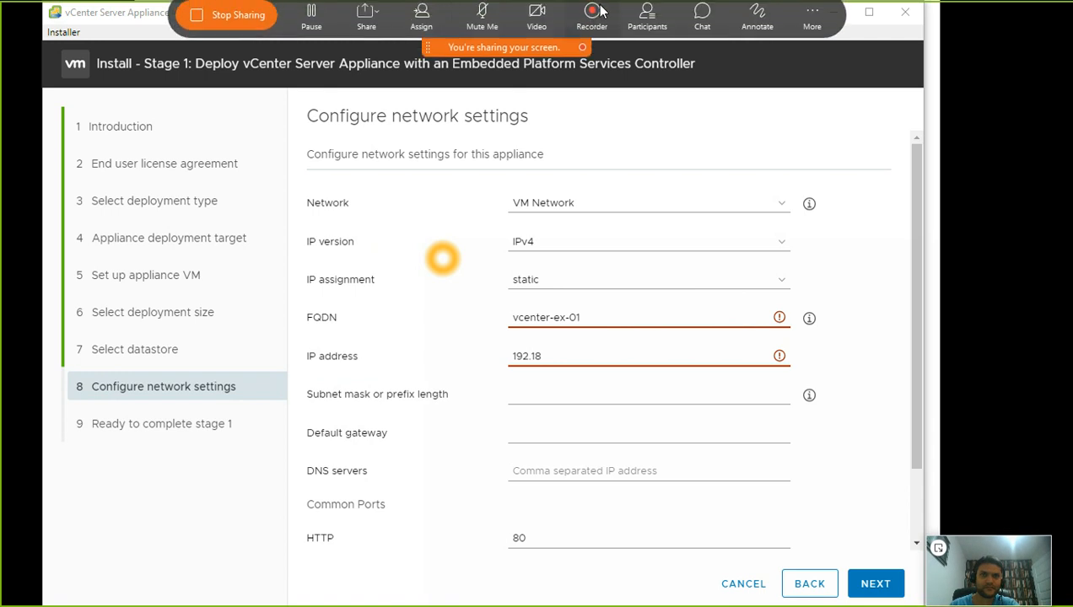
click(648, 25)
drag(850, 270, 987, 21)
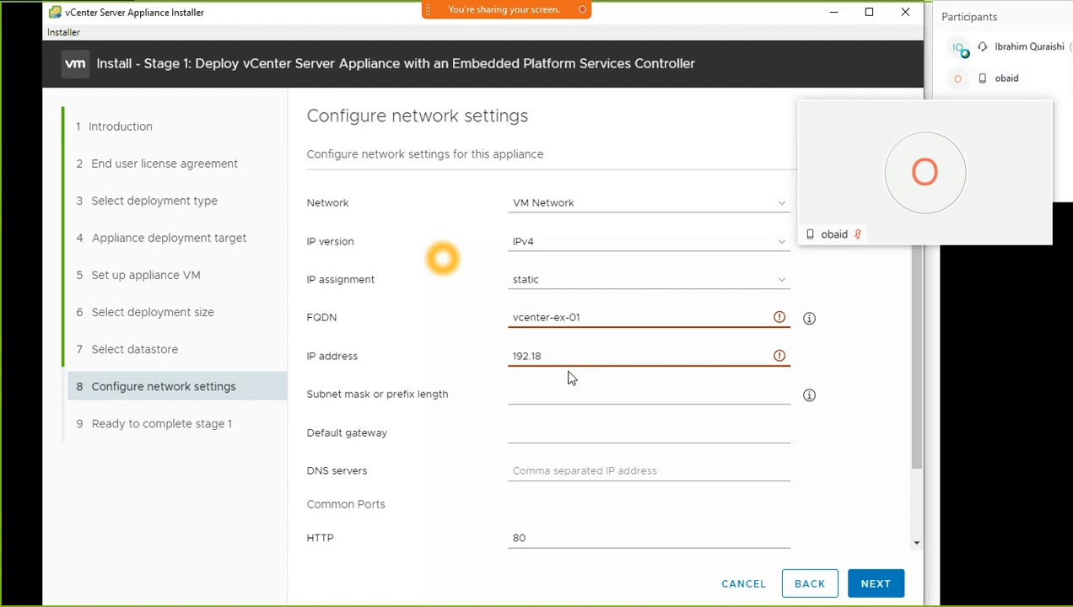
Correct the appliance IP to 192.168.1.75 and set subnet mask 255.255.255.0
click(541, 360)
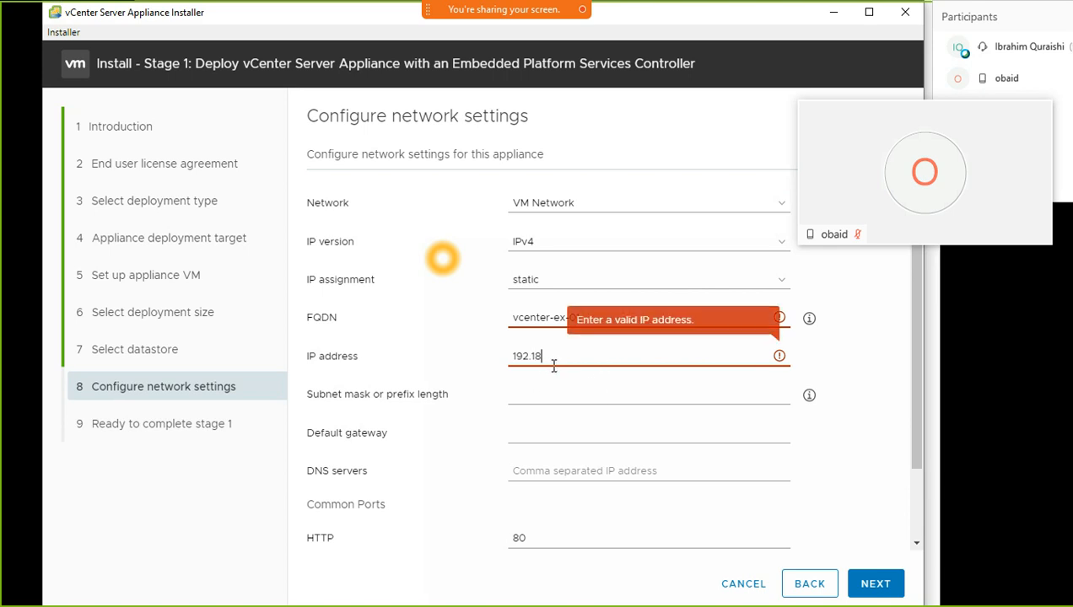
key(BackSpace)
key(BackSpace)
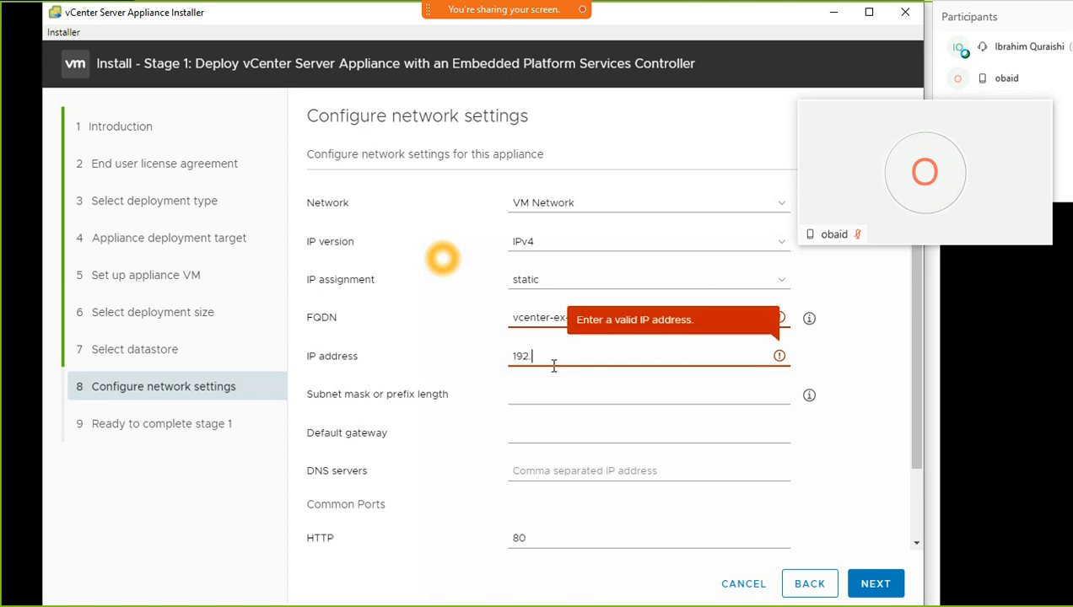
text(168)
text(.1.75)
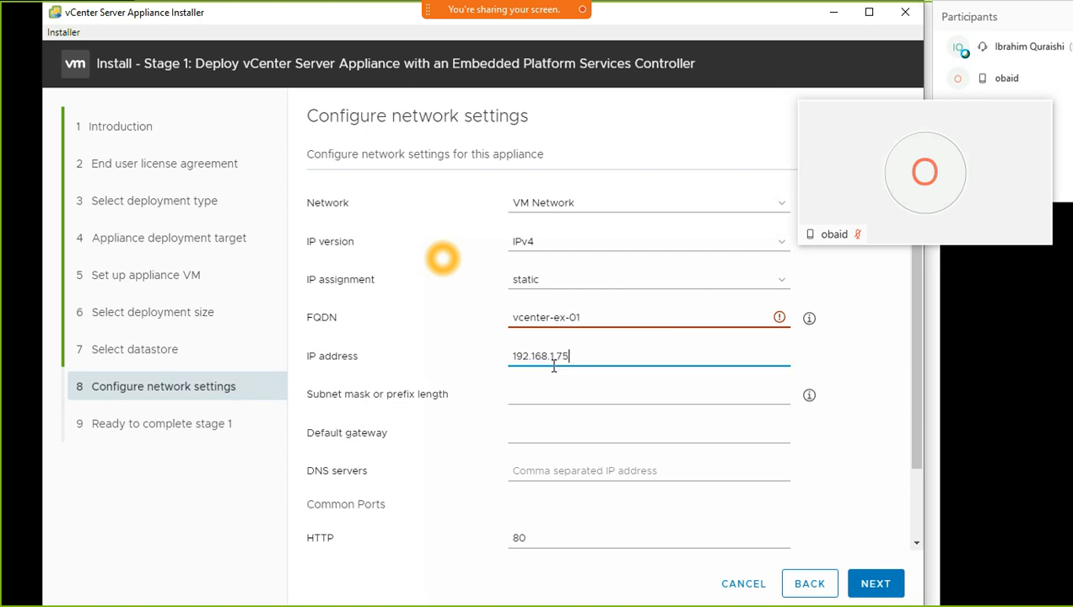
click(560, 403)
text(255.255)
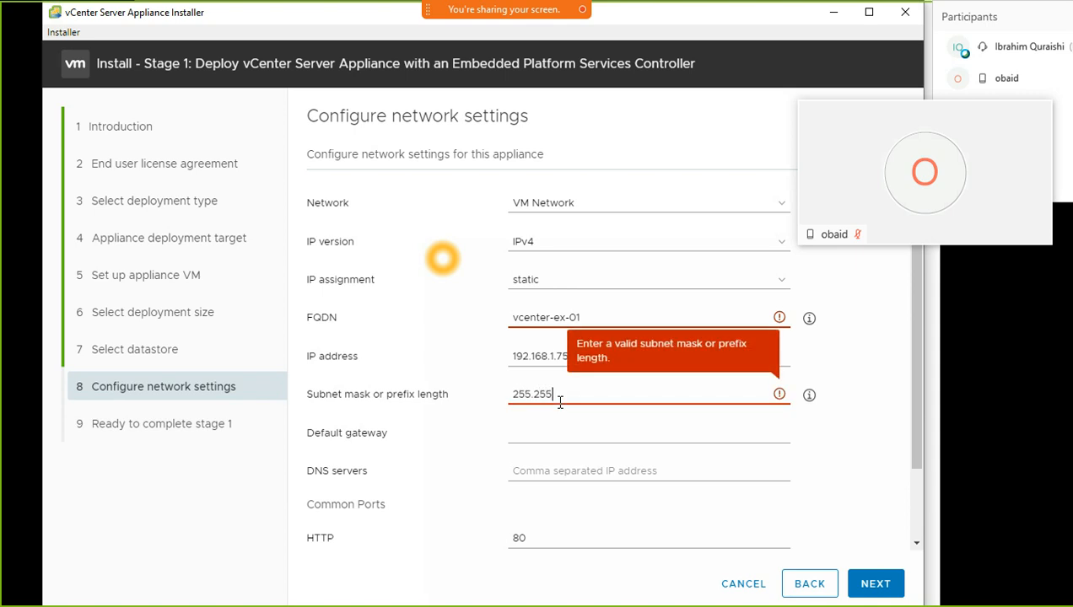
text(.255.0)
Set the default gateway to 192.168.1.1 by copying and editing the IP address
click(549, 427)
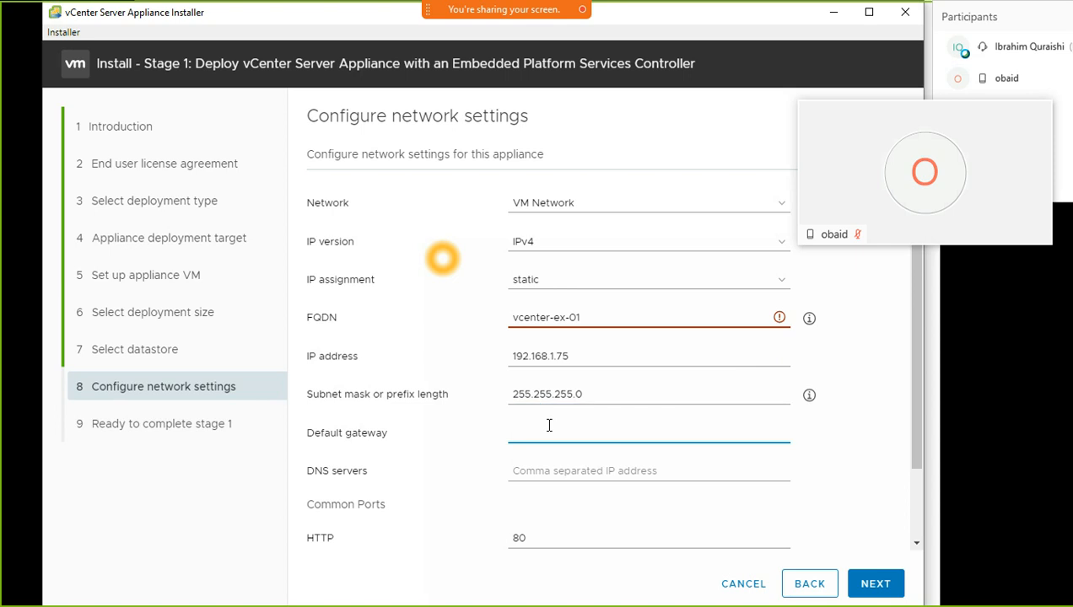
drag(579, 351, 478, 359)
key(ctrl+c)
click(572, 433)
key(ctrl+v)
key(BackSpace)
key(BackSpace)
key(BackSpace)
text(.1)
Enter DNS servers 192.168.1.1,8.8.8.8 and check why the FQDN is flagged invalid
click(552, 474)
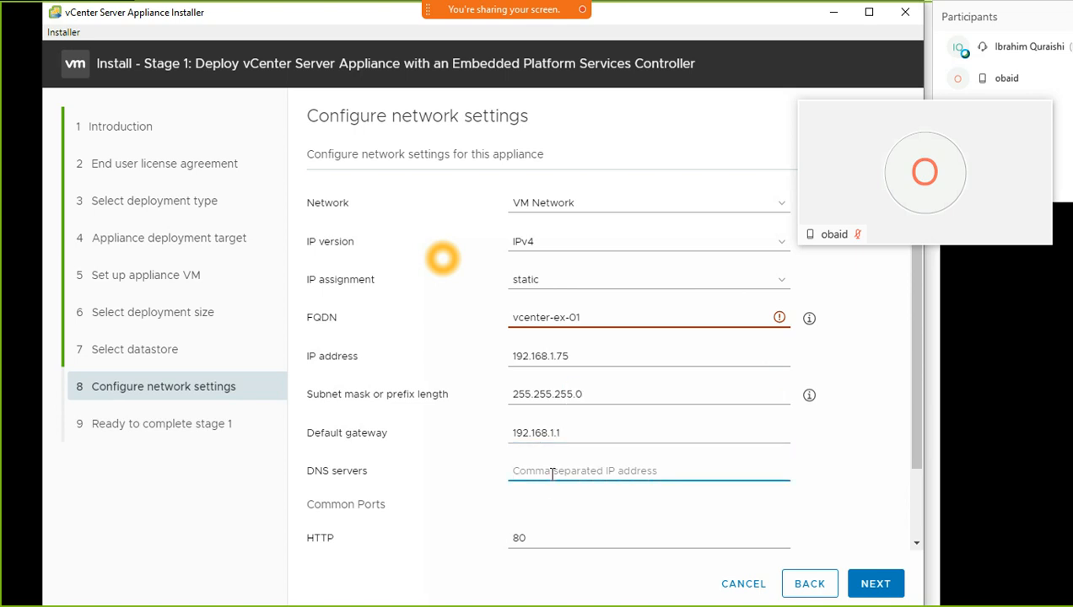
drag(593, 433, 510, 435)
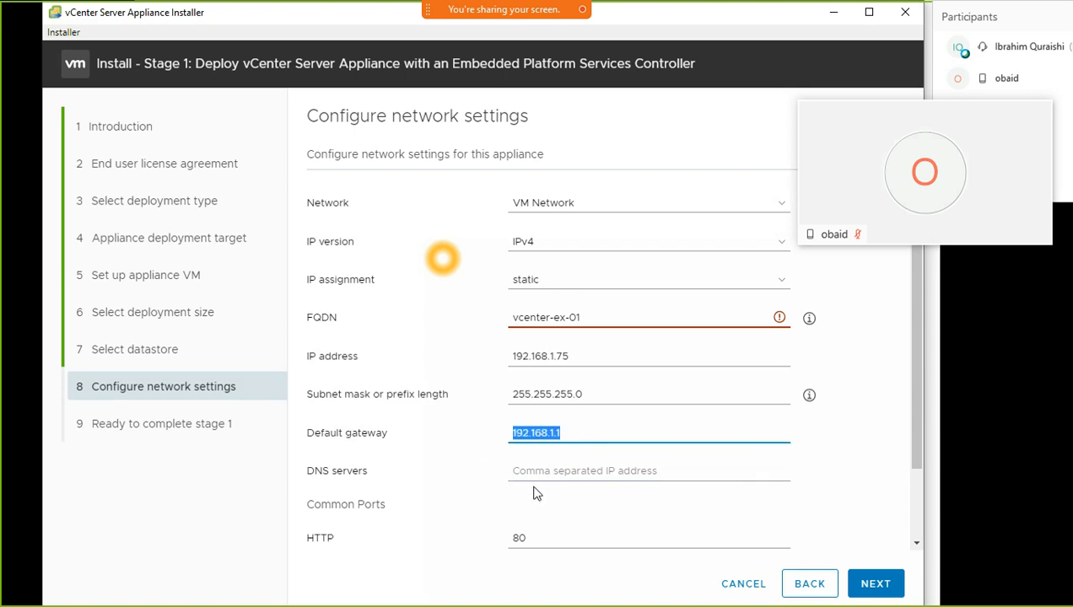
click(540, 469)
key(ctrl+v)
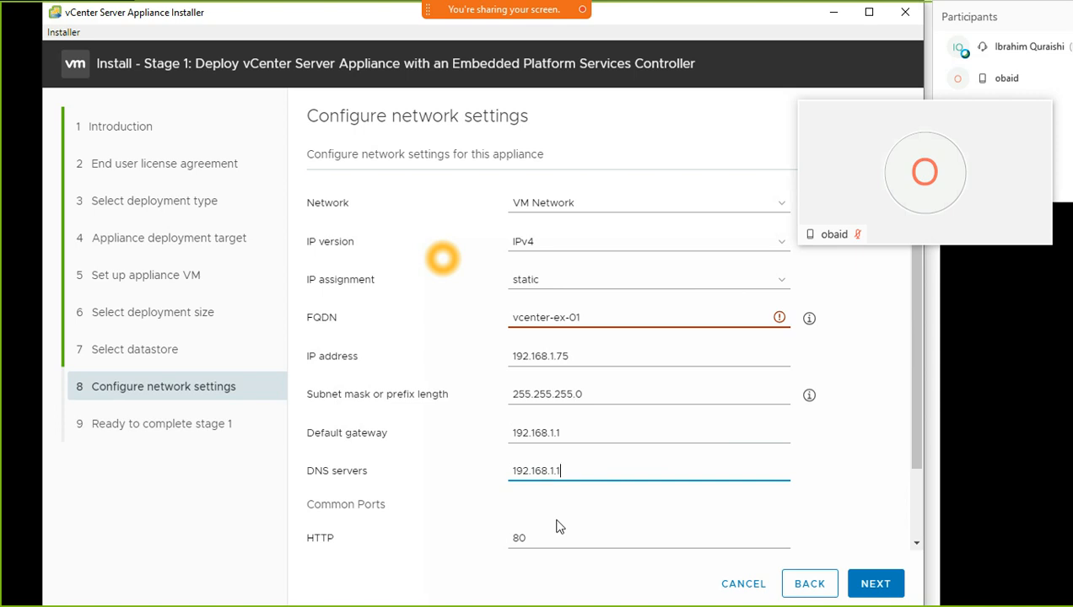
text(,8.8.8.8)
click(536, 517)
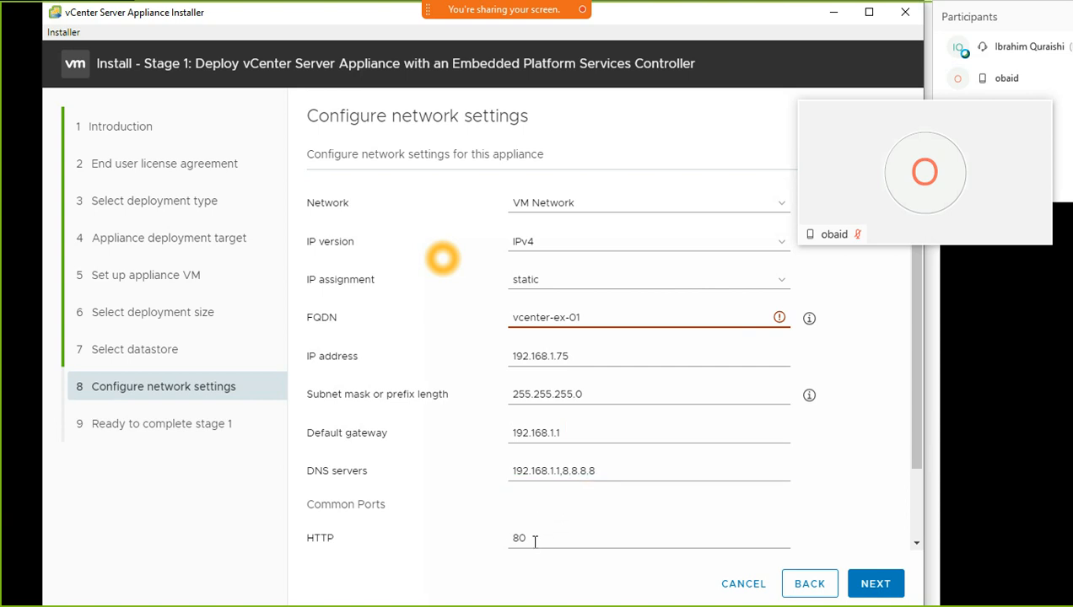
scroll(595, 513, down, 1)
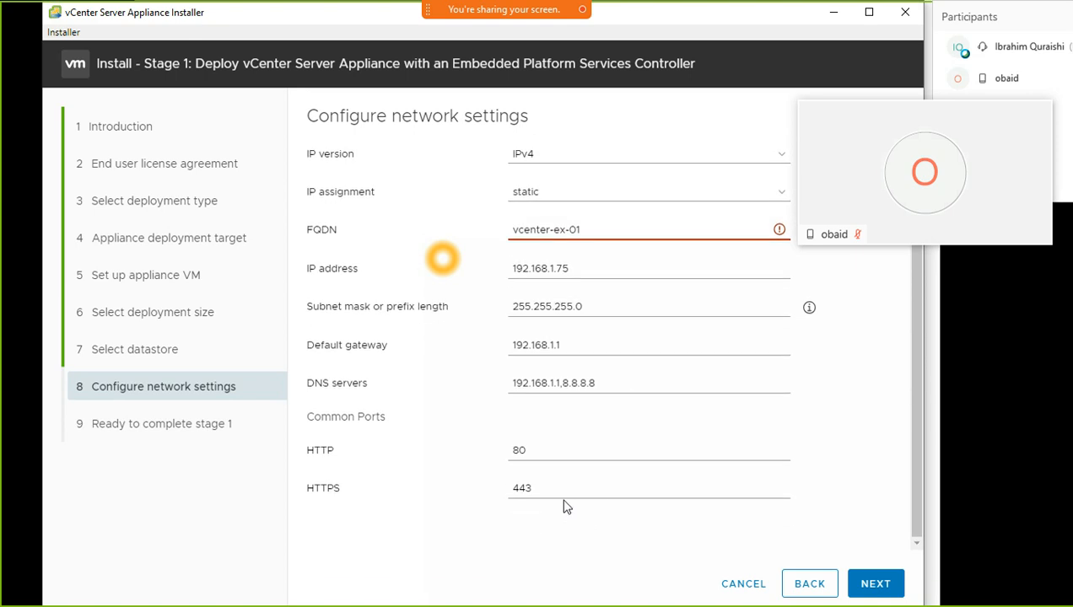
scroll(566, 507, up, 1)
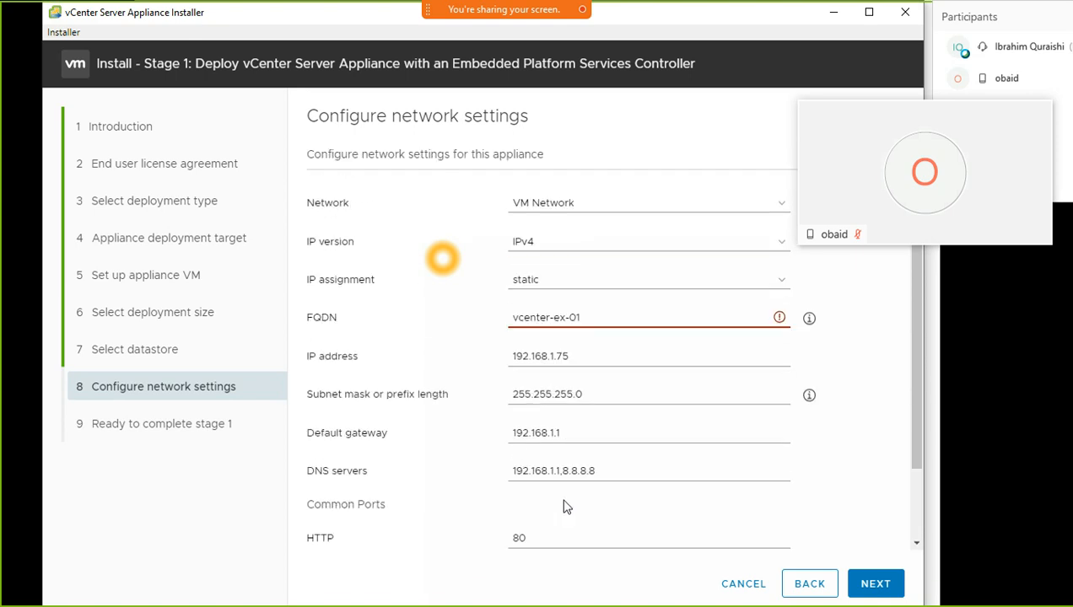
click(780, 319)
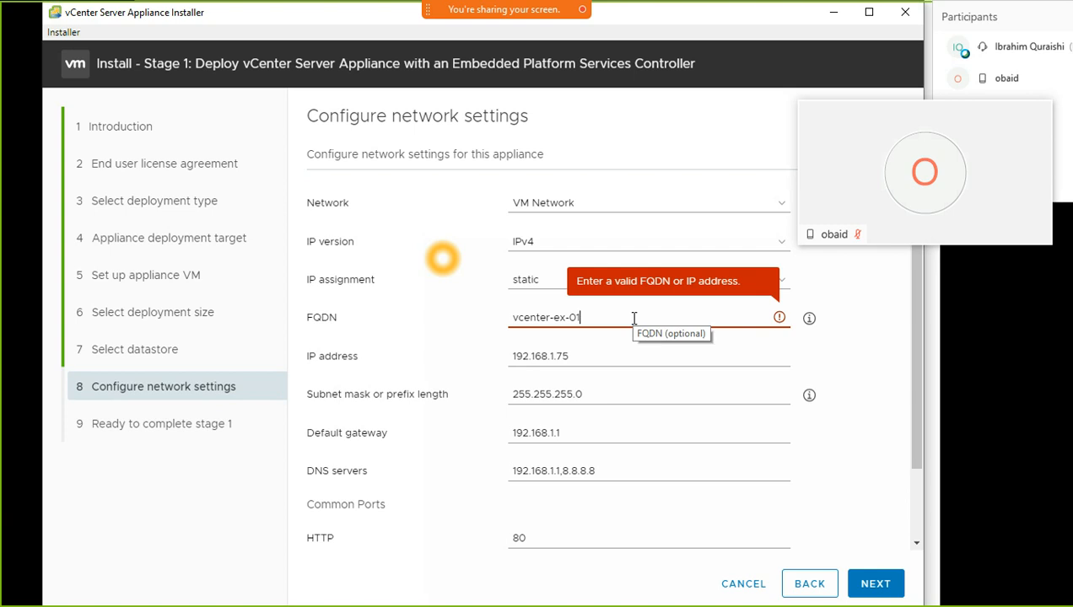
Replace the FQDN vcenter-ex-01 with the IP address 192.168.1.75
drag(633, 318, 456, 335)
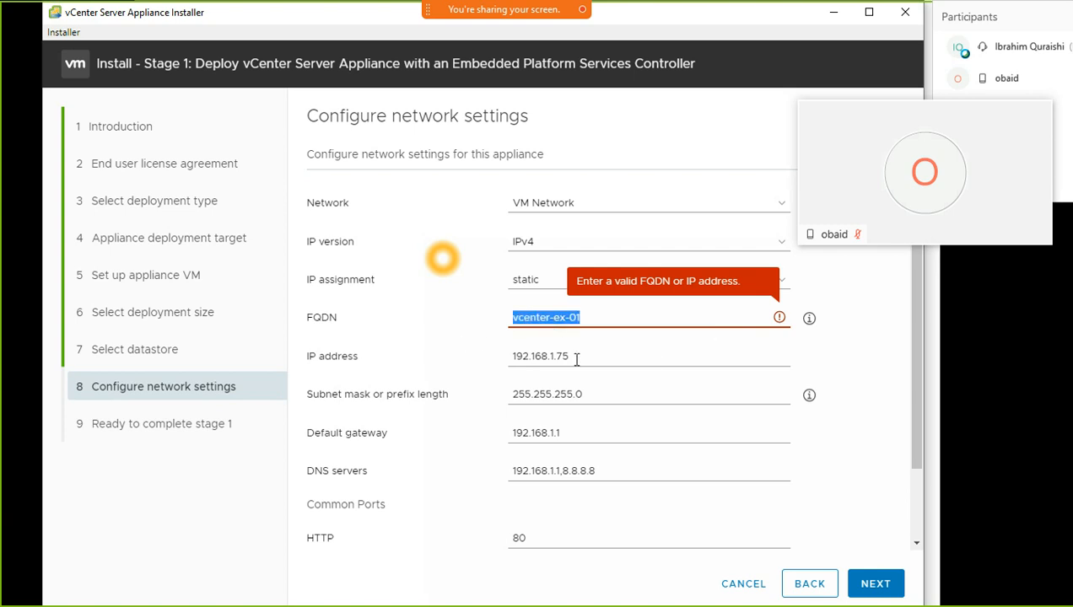
drag(575, 357, 454, 361)
drag(587, 317, 478, 314)
key(ctrl+v)
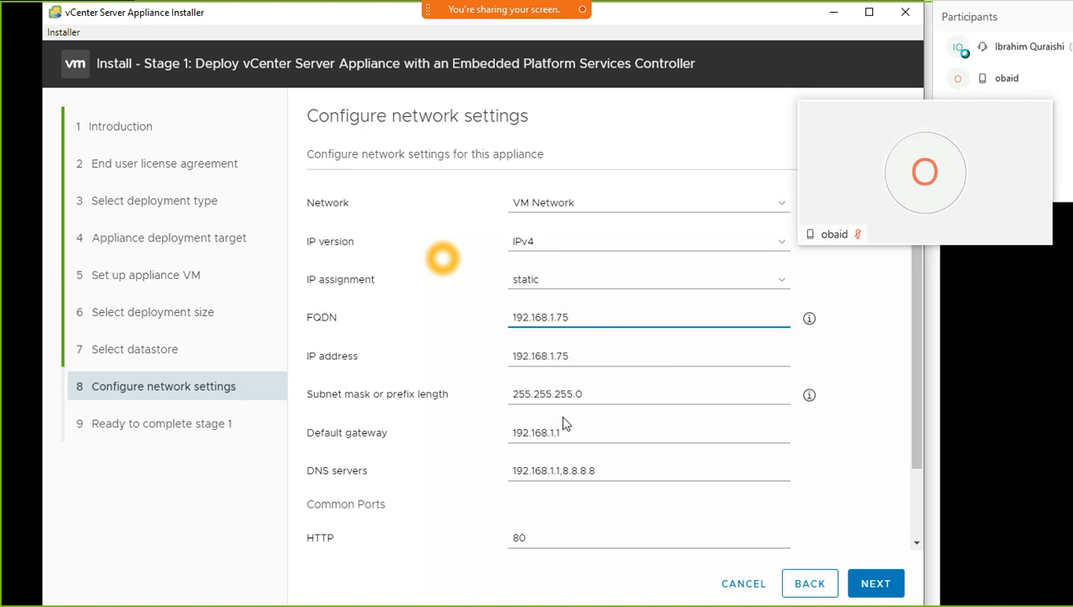
drag(885, 122, 1072, 508)
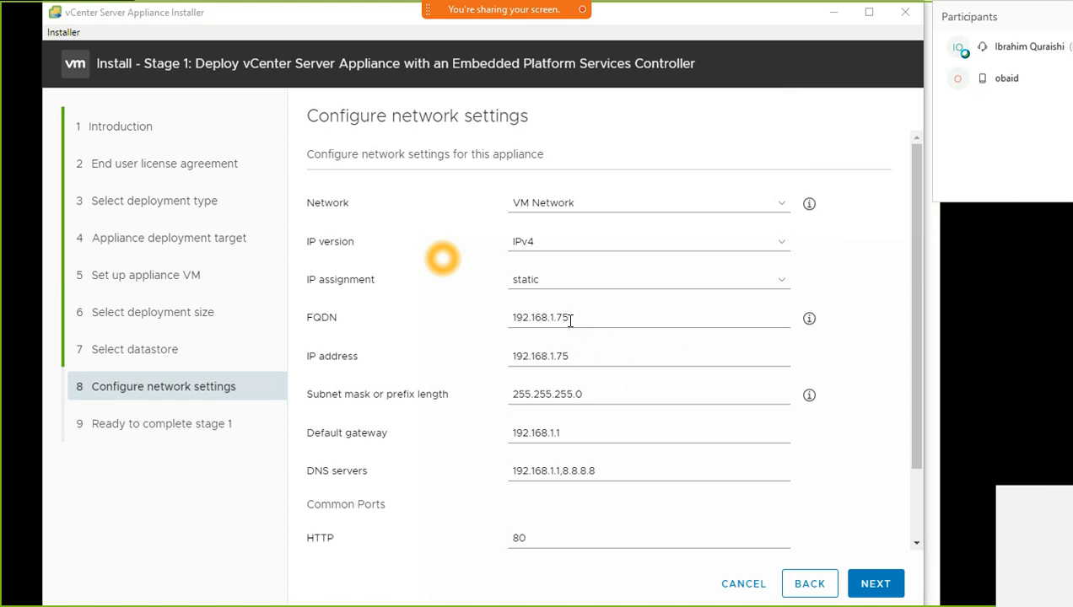
drag(575, 318, 493, 343)
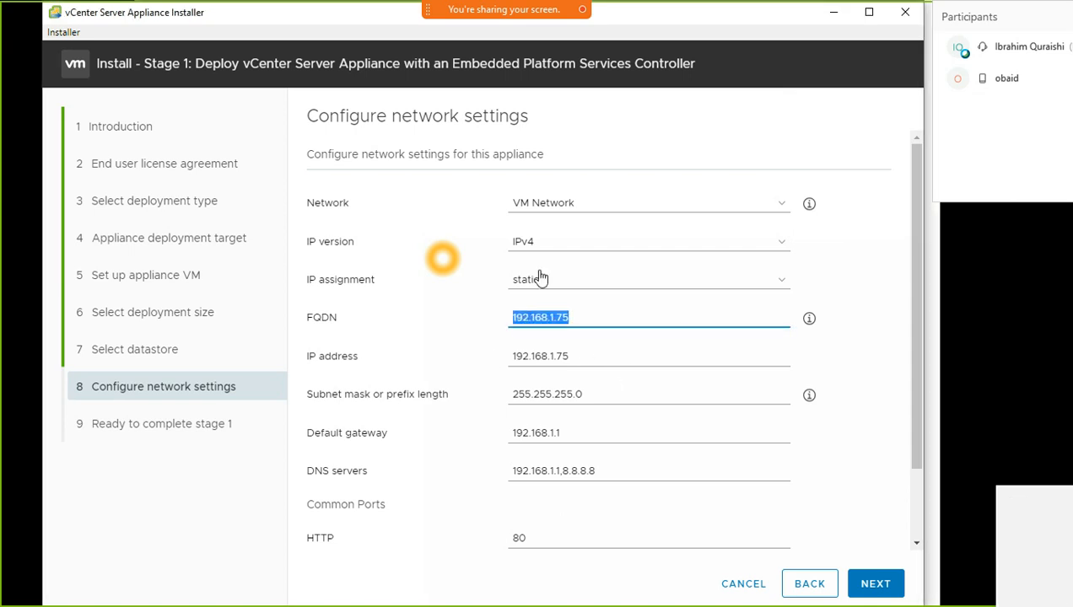
Confirm VM Network and IPv4 are still selected, then open the Windows Run box
click(570, 208)
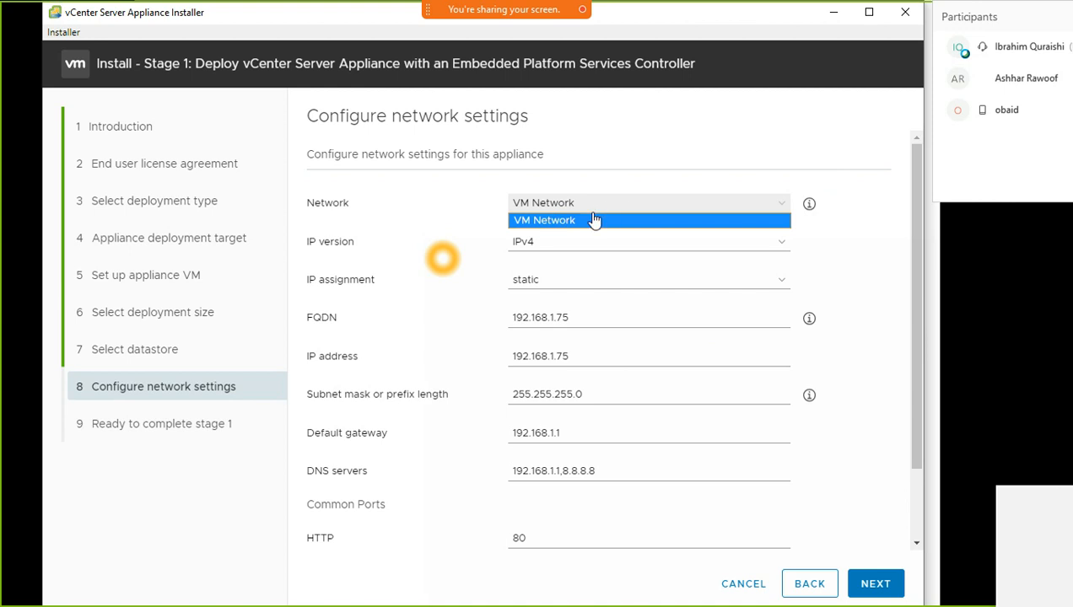
click(708, 155)
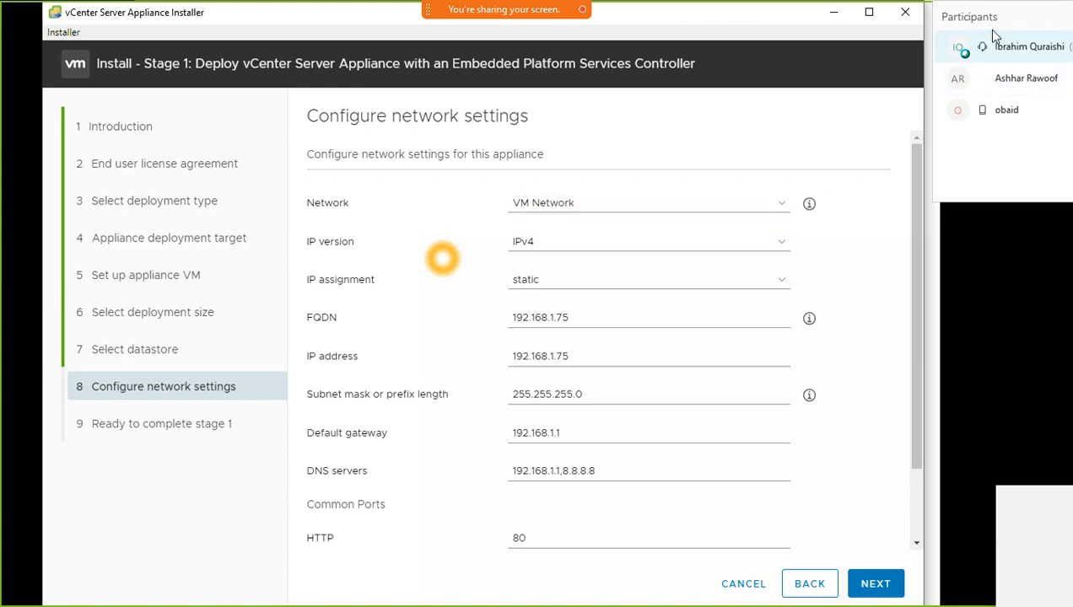
mouse_move(993, 15)
mouse_down()
mouse_move(820, 25)
mouse_move(970, 28)
mouse_move(999, 15)
mouse_up()
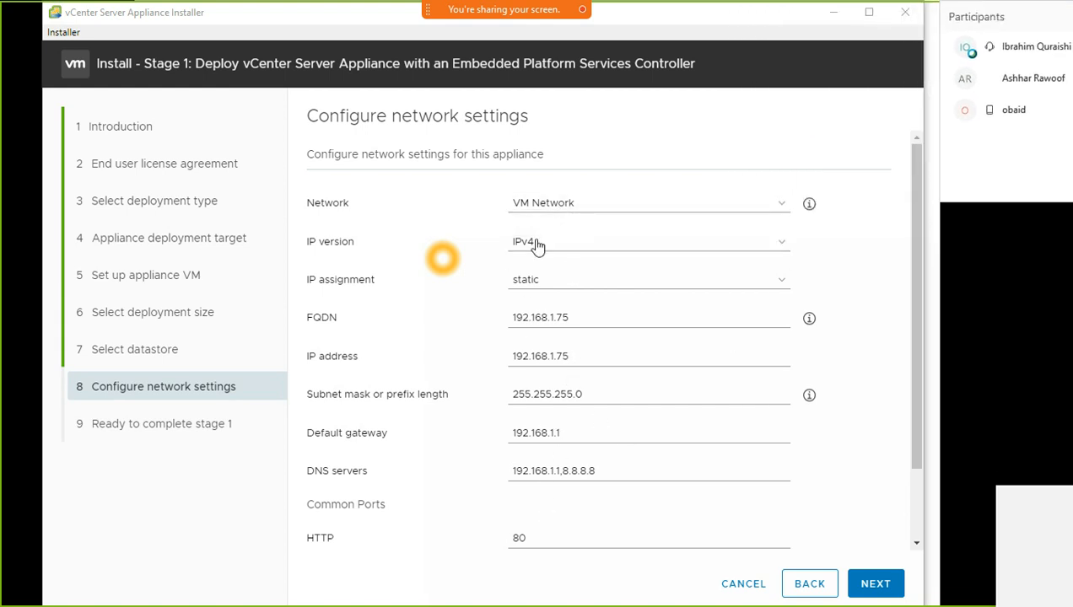
click(548, 204)
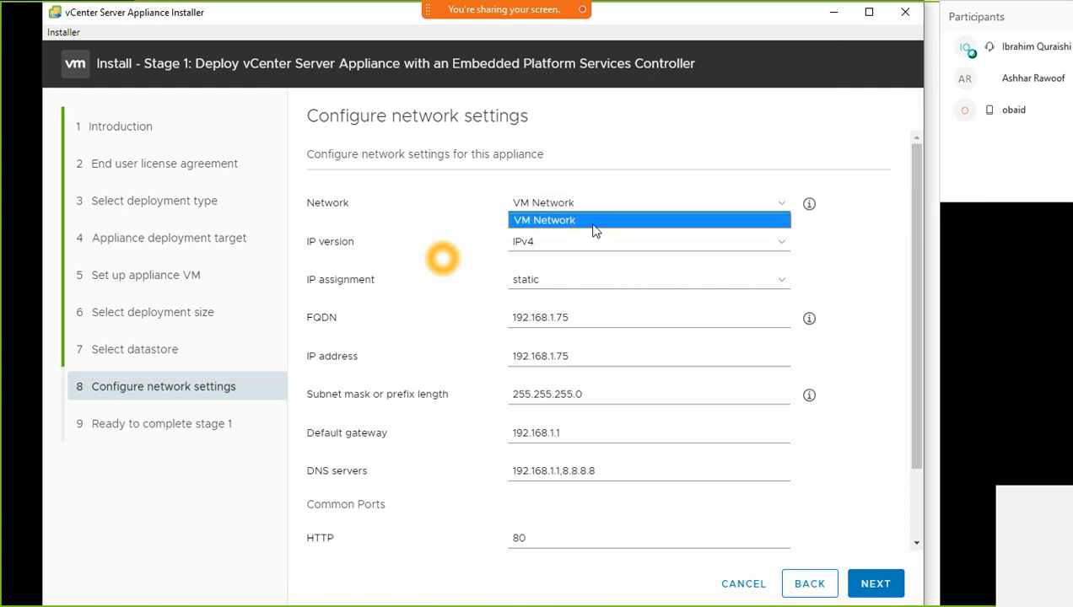
click(599, 221)
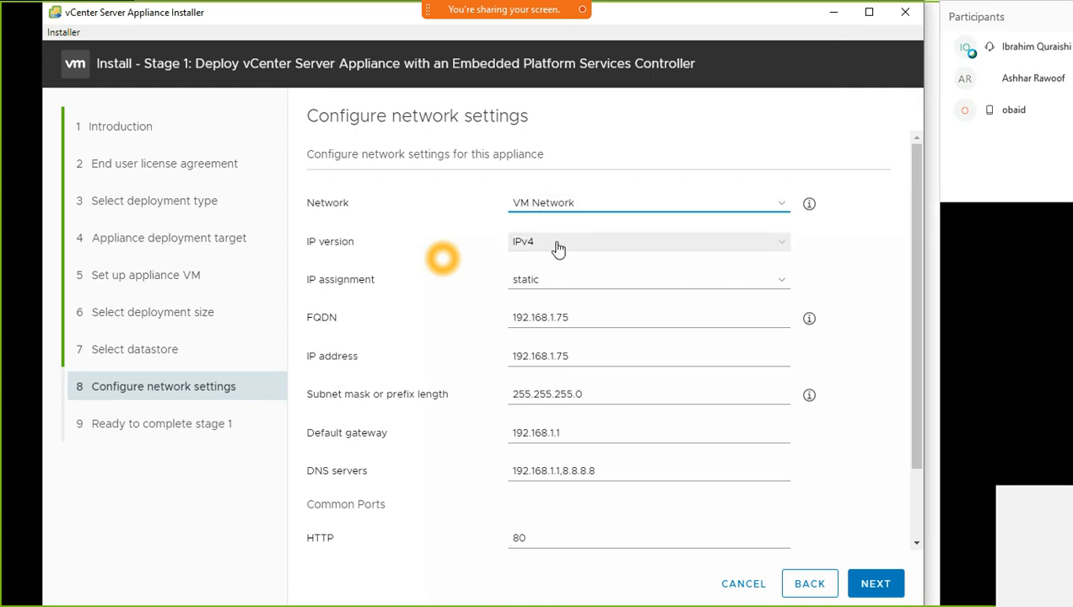
click(556, 245)
click(556, 257)
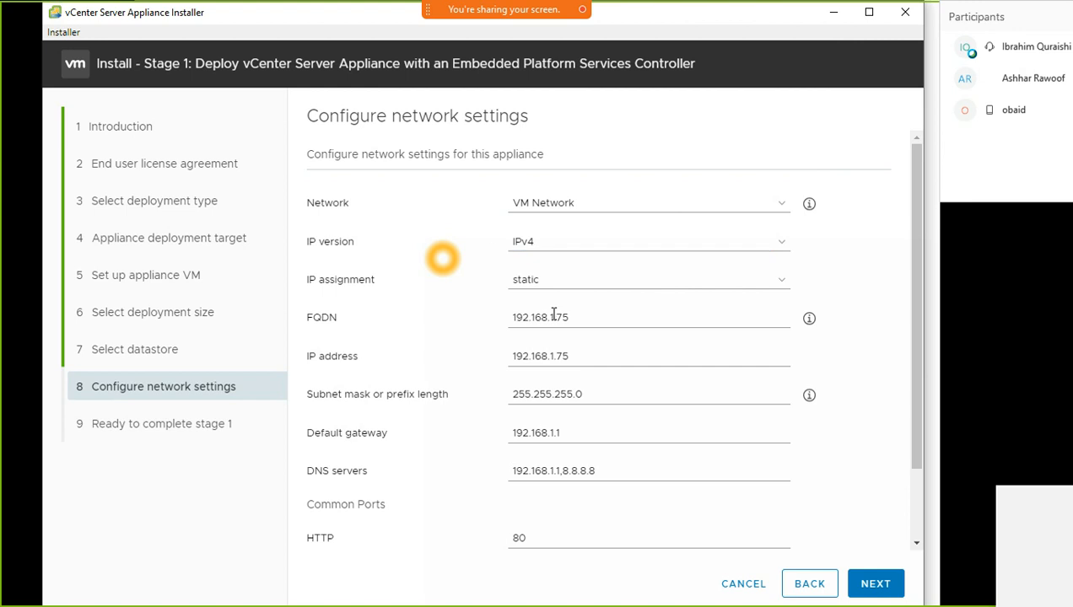
drag(568, 318, 440, 334)
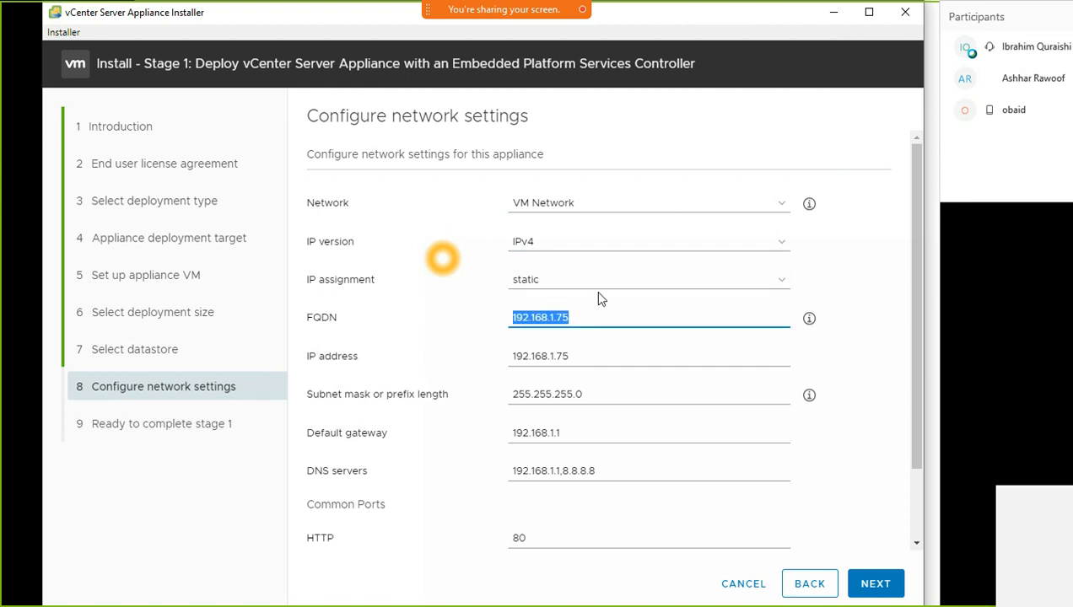
key(super+r)
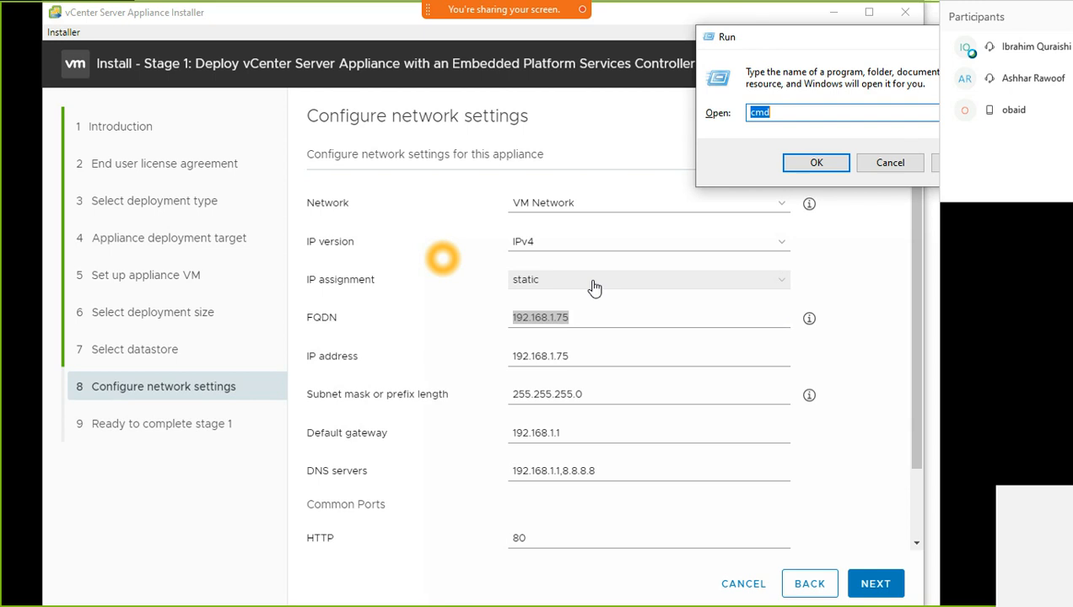
Ping 192.168.1.75 from Command Prompt, confirm it is unreachable, then minimize the console
key(Return)
text(ping )
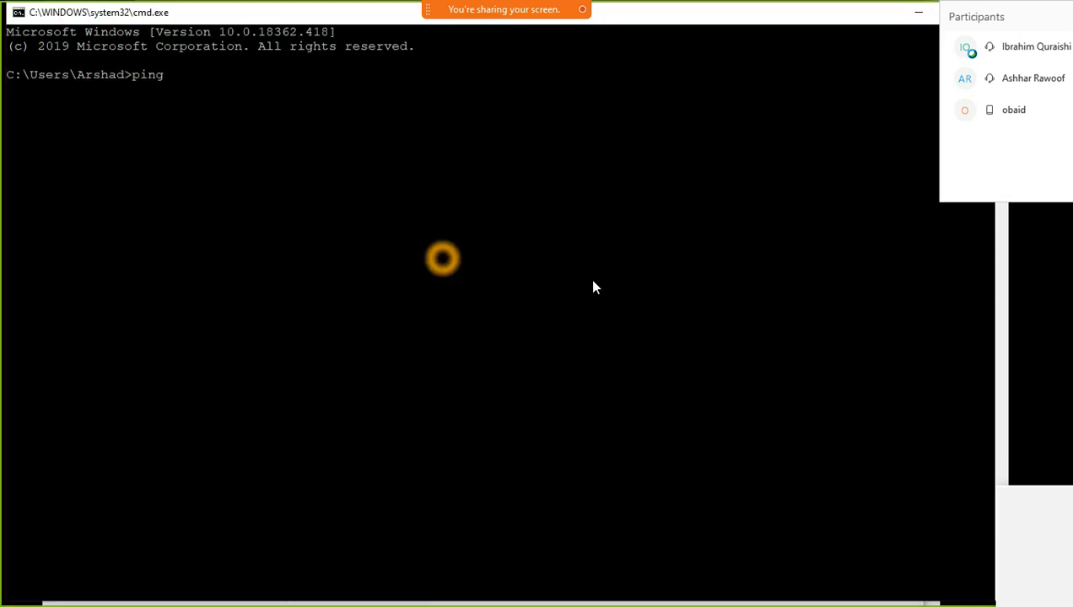
text(192.168.1.75)
key(Return)
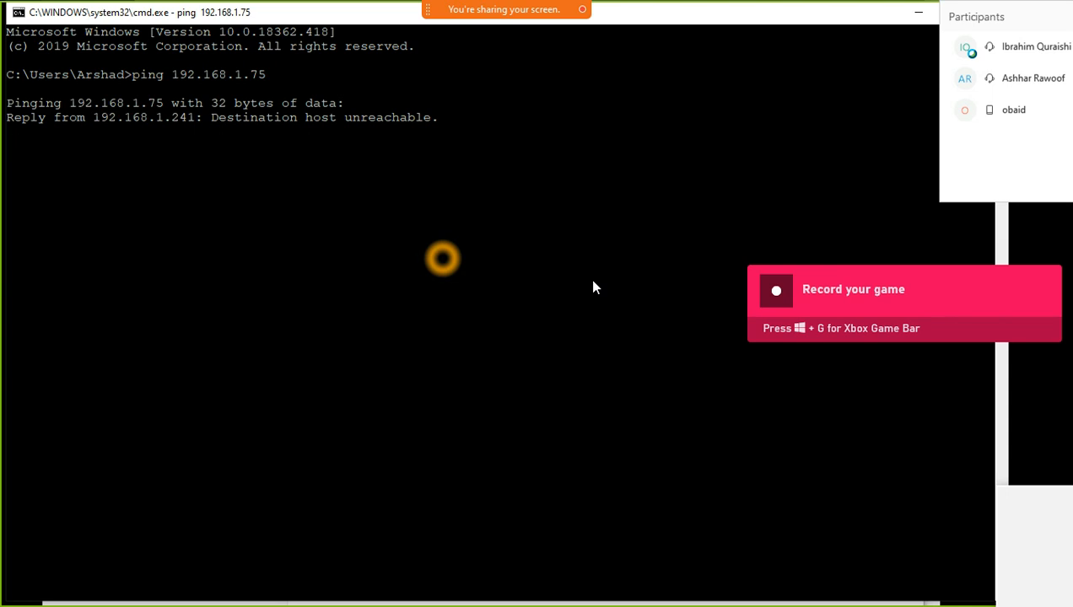
key(ctrl+c)
key(Return)
click(919, 13)
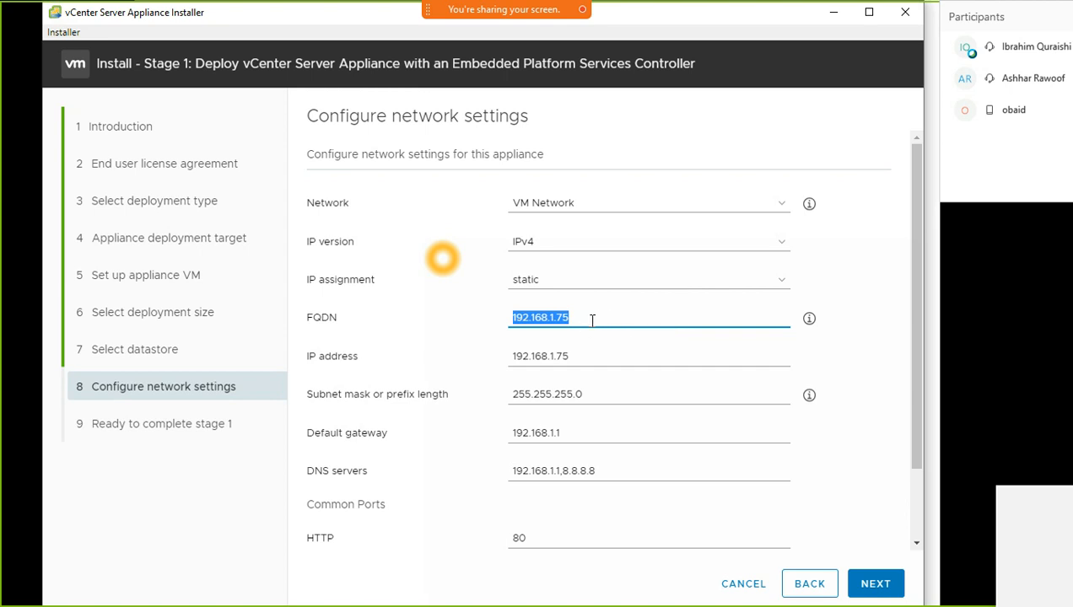
click(591, 319)
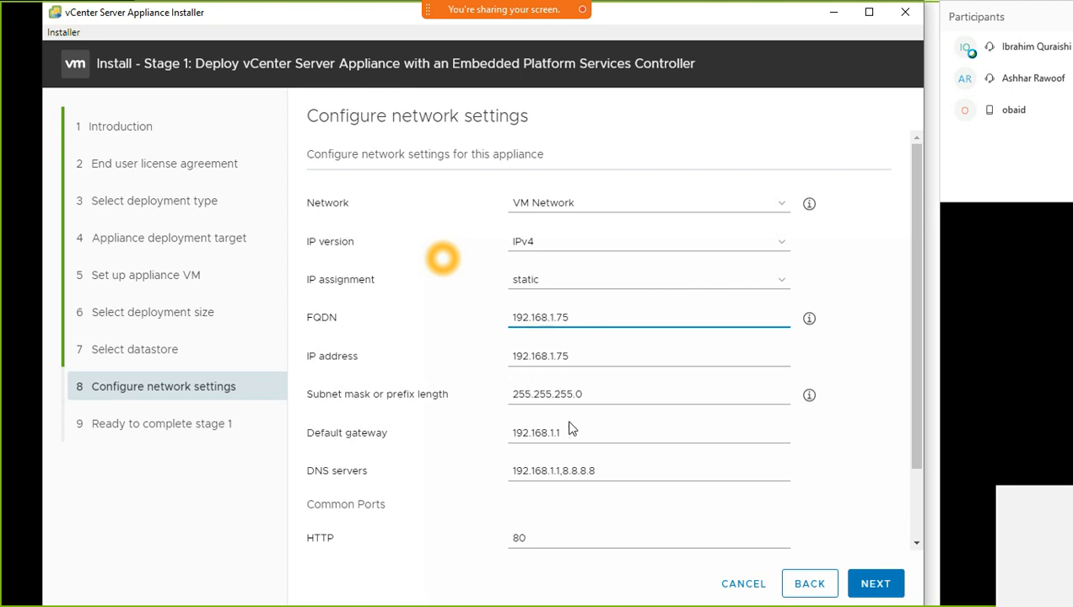
scroll(568, 427, down, 1)
scroll(576, 431, up, 1)
click(600, 204)
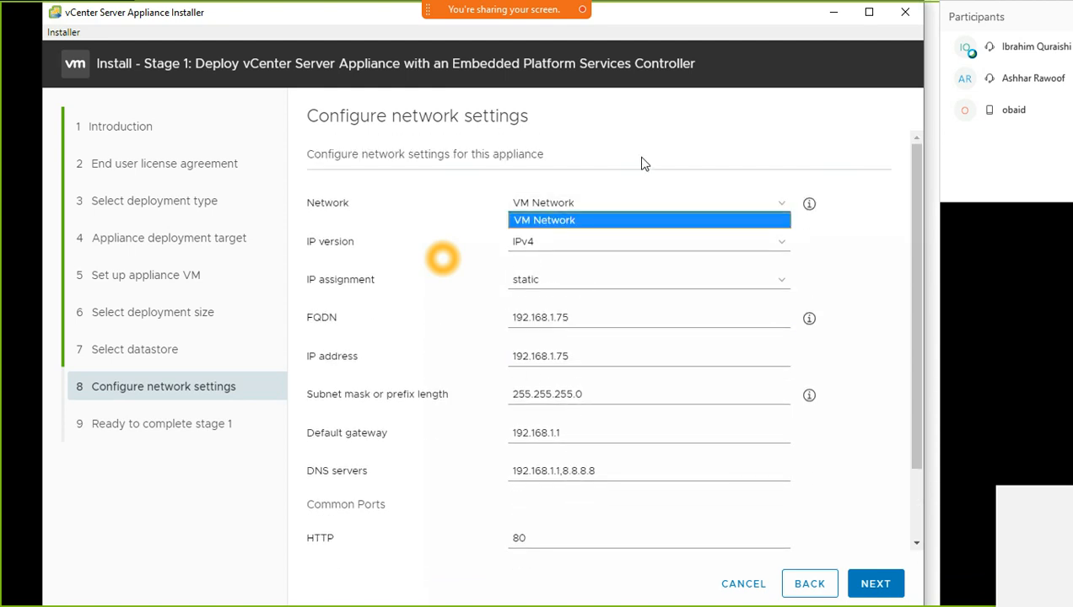
click(831, 454)
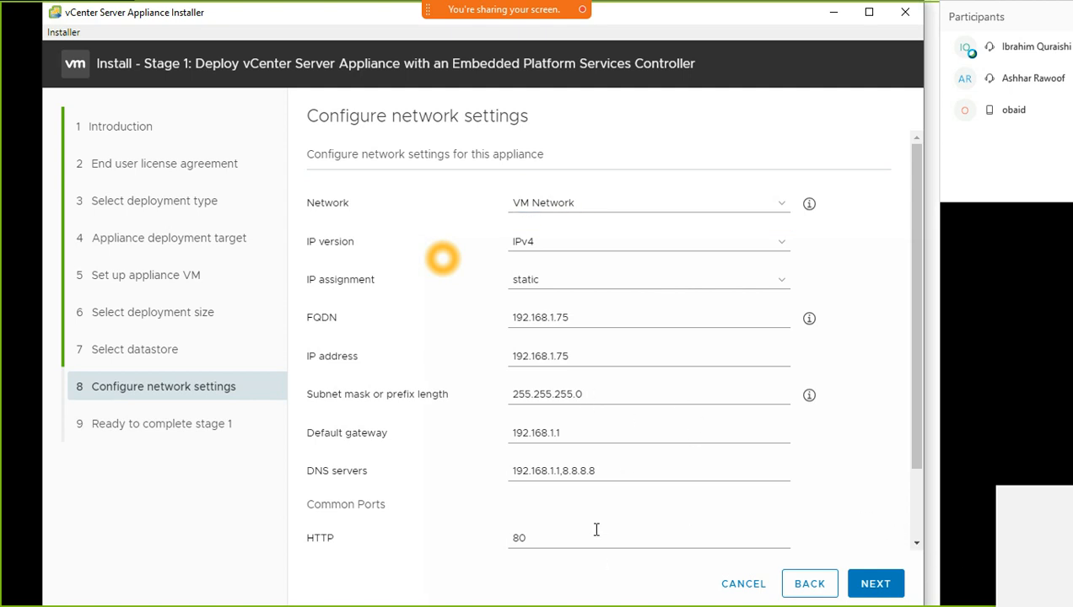
click(565, 470)
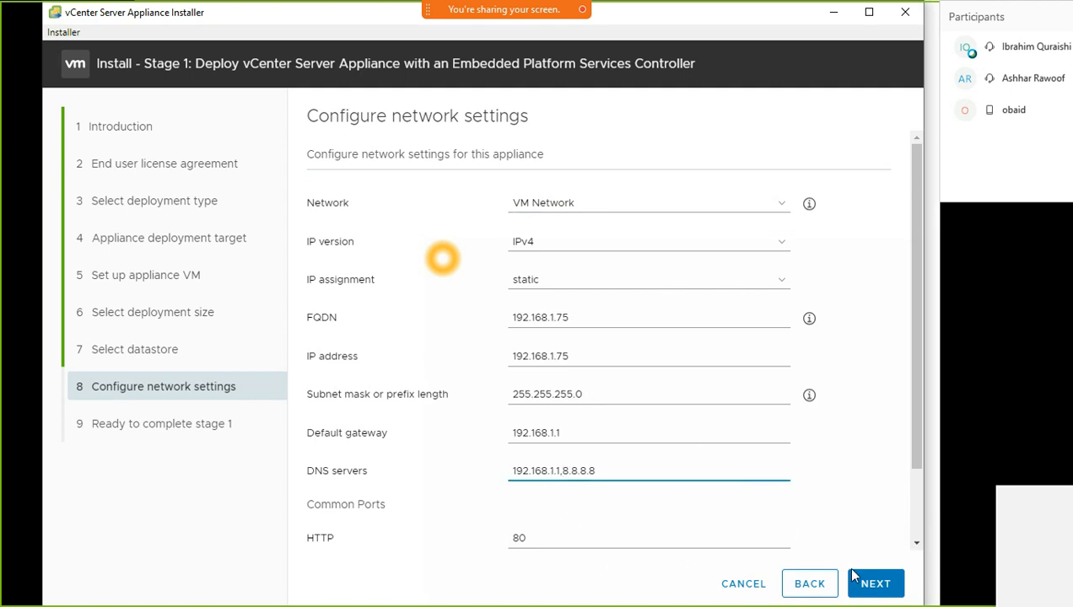
click(878, 589)
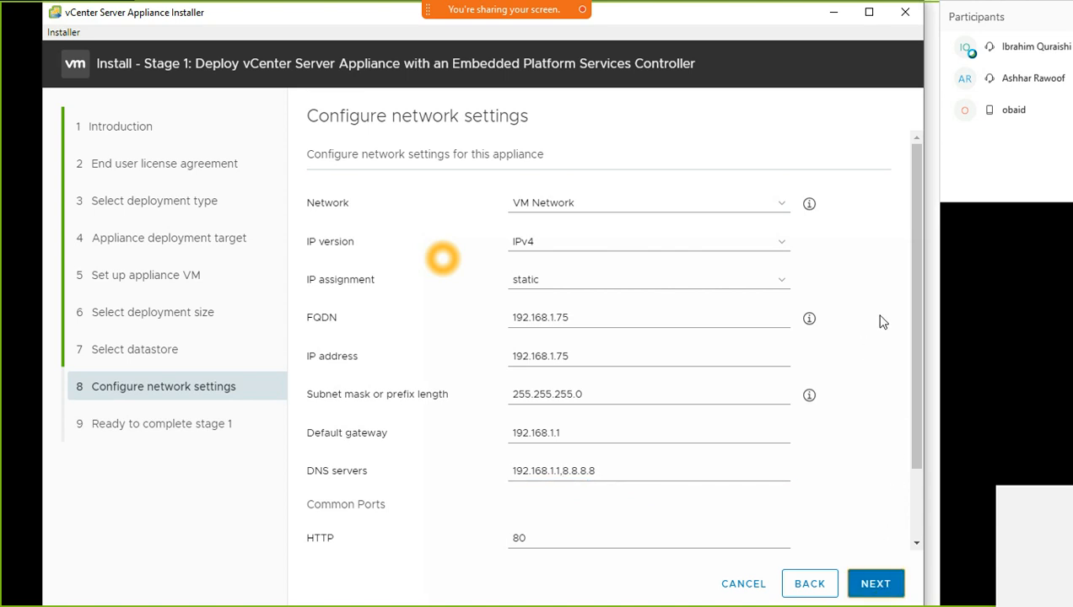
drag(974, 21, 516, 200)
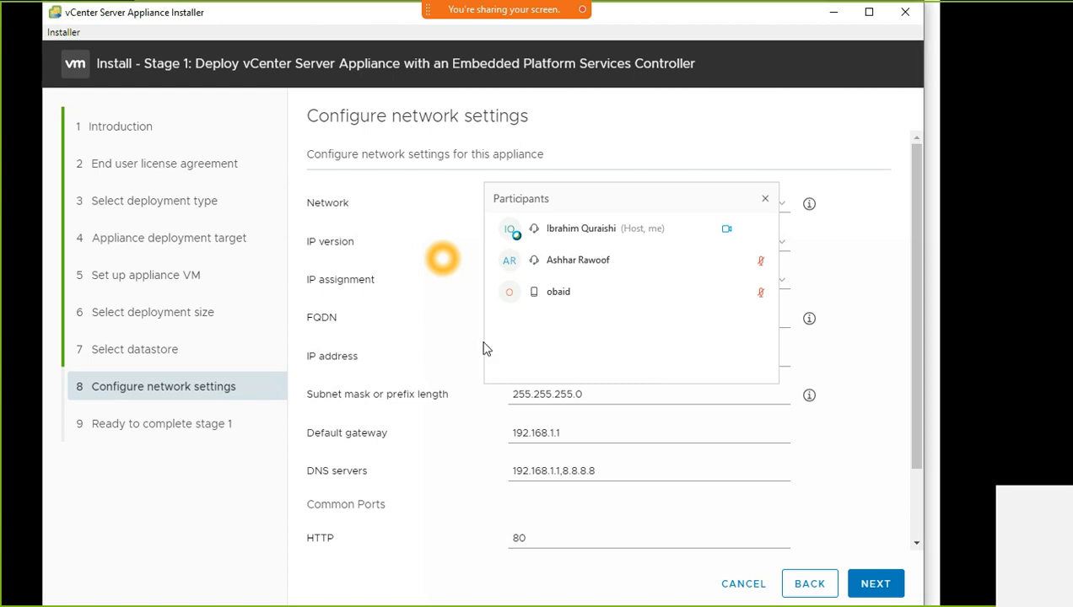
drag(674, 208, 904, 45)
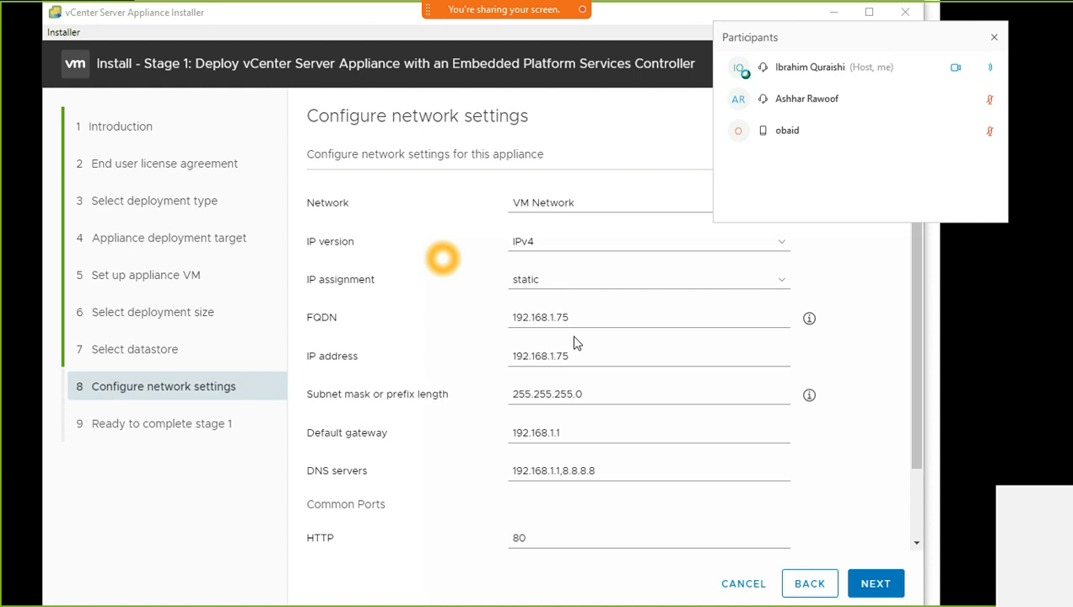
drag(577, 314, 483, 323)
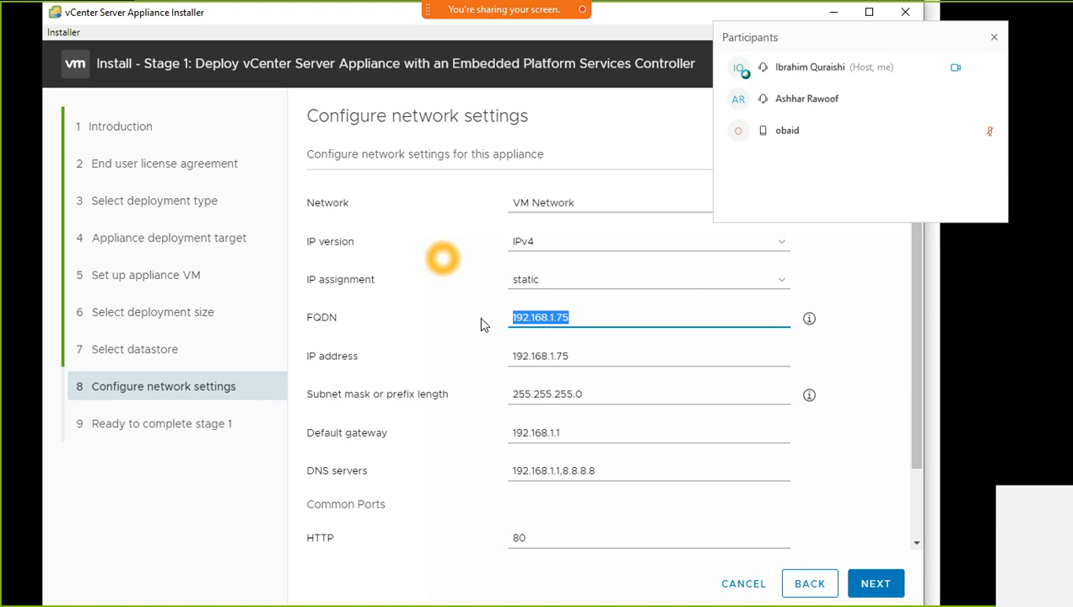
Enter vcetner-01.agileops.com as the appliance FQDN and copy it for use in the console
key(BackSpace)
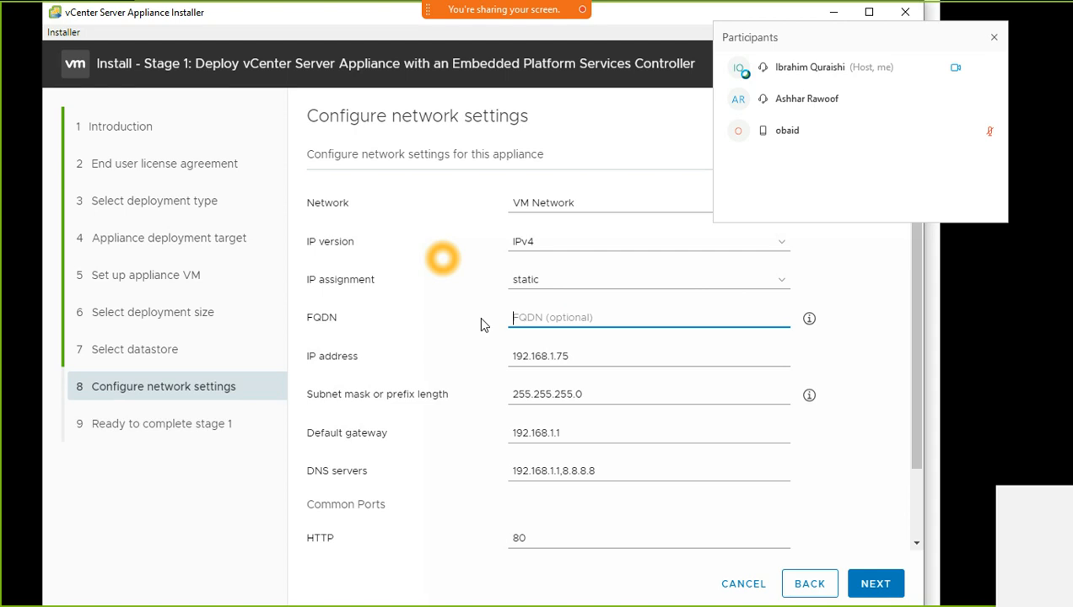
text(vc)
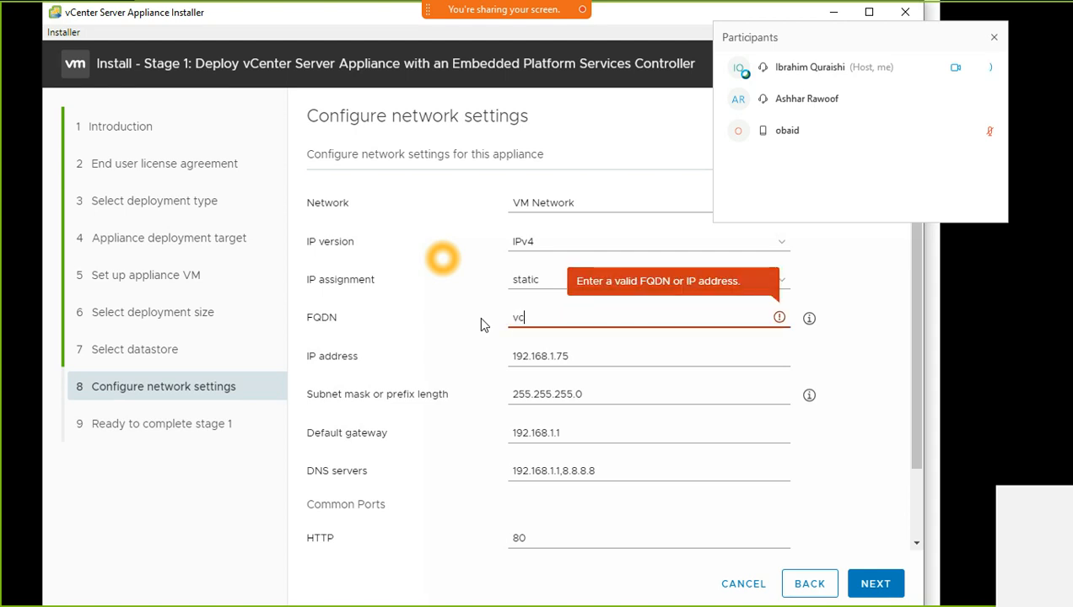
text(enter-01.)
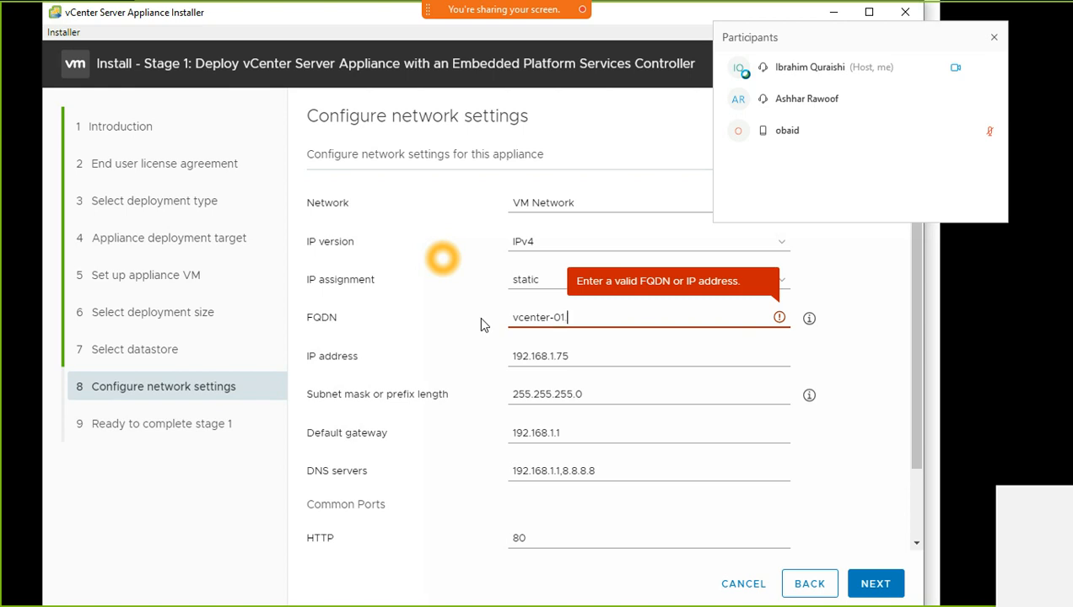
text( telephoni)
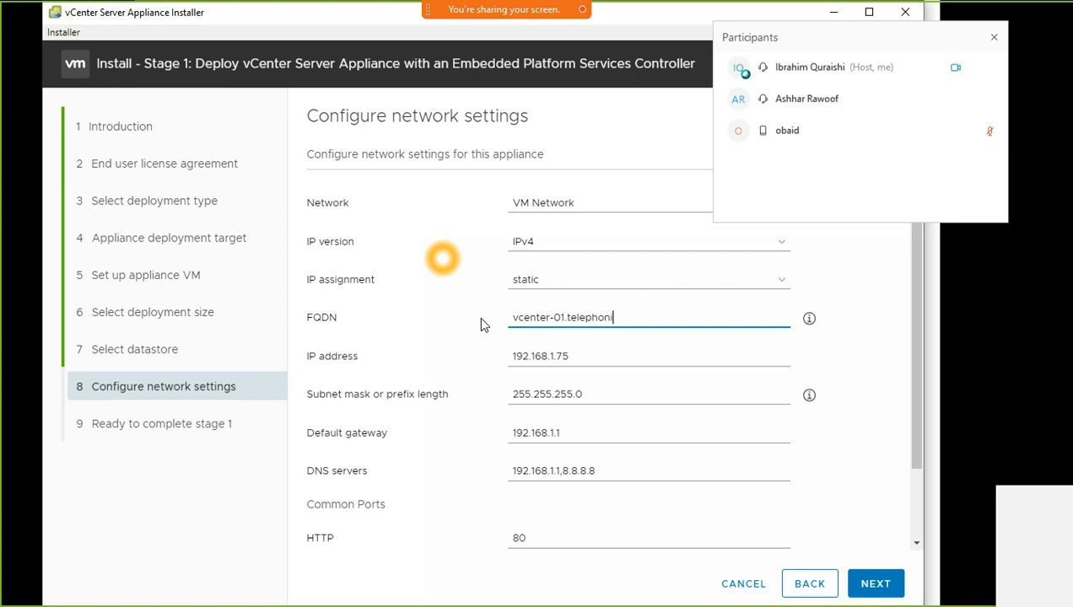
text(ca.co.uk)
drag(564, 320, 482, 319)
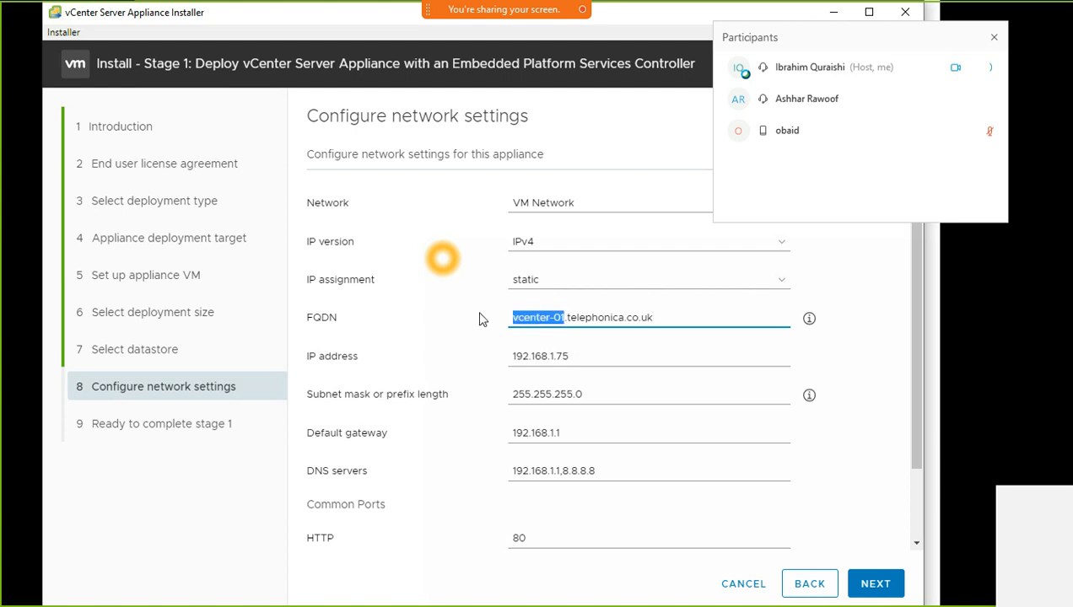
click(566, 319)
drag(565, 319, 674, 314)
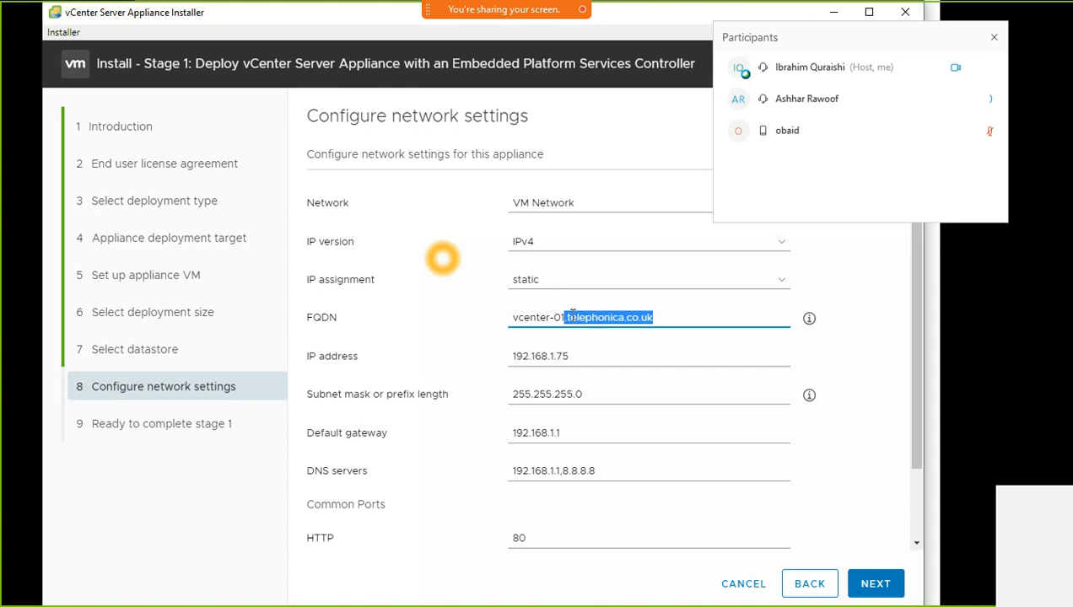
drag(667, 317, 500, 321)
text(agile)
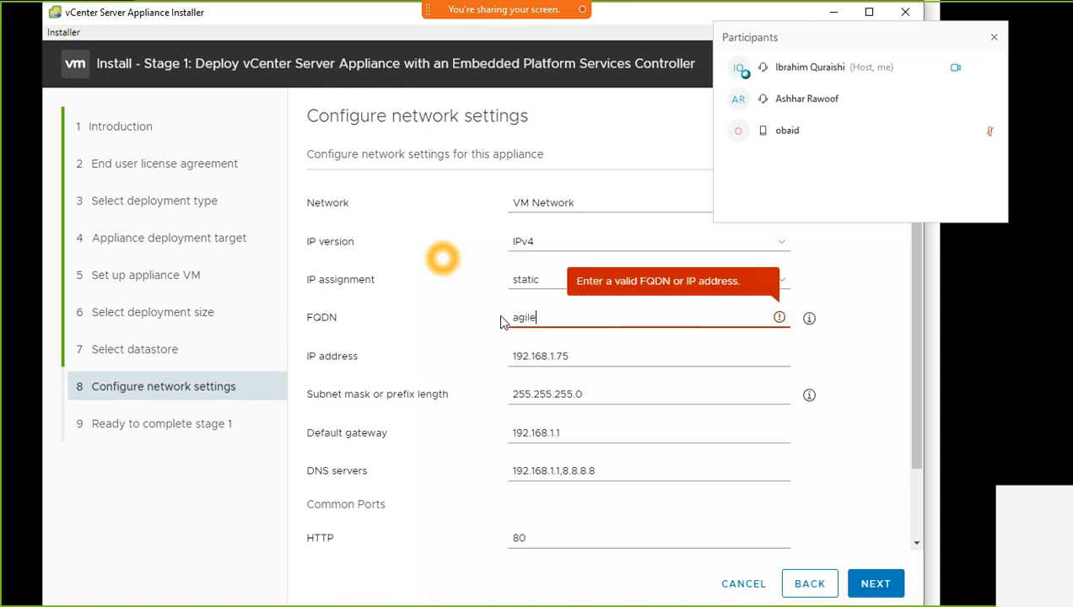
text(ops.com)
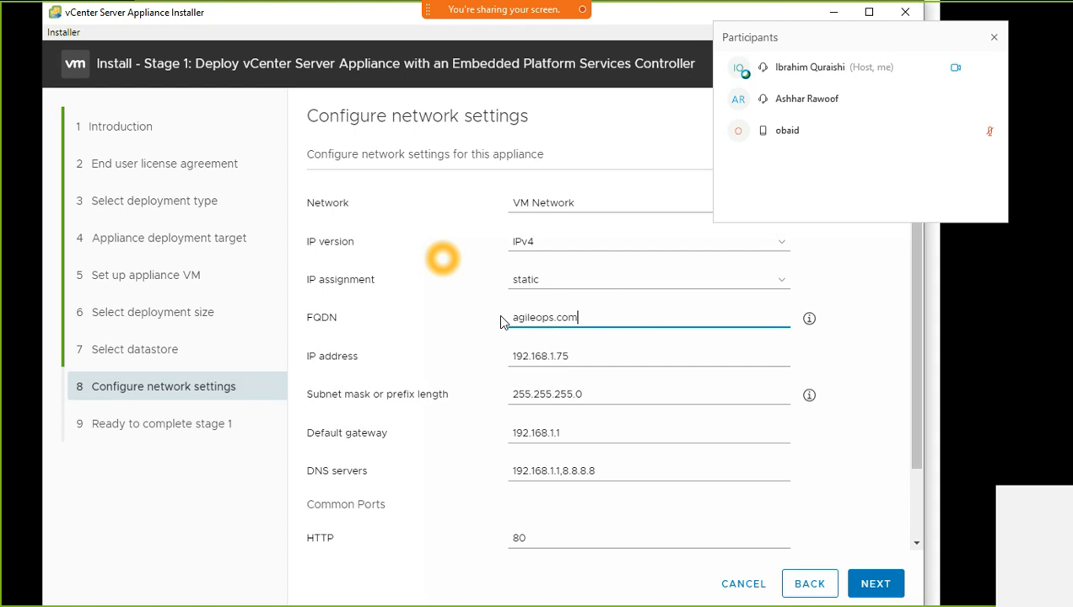
key(Left)
text(vcetner-01.)
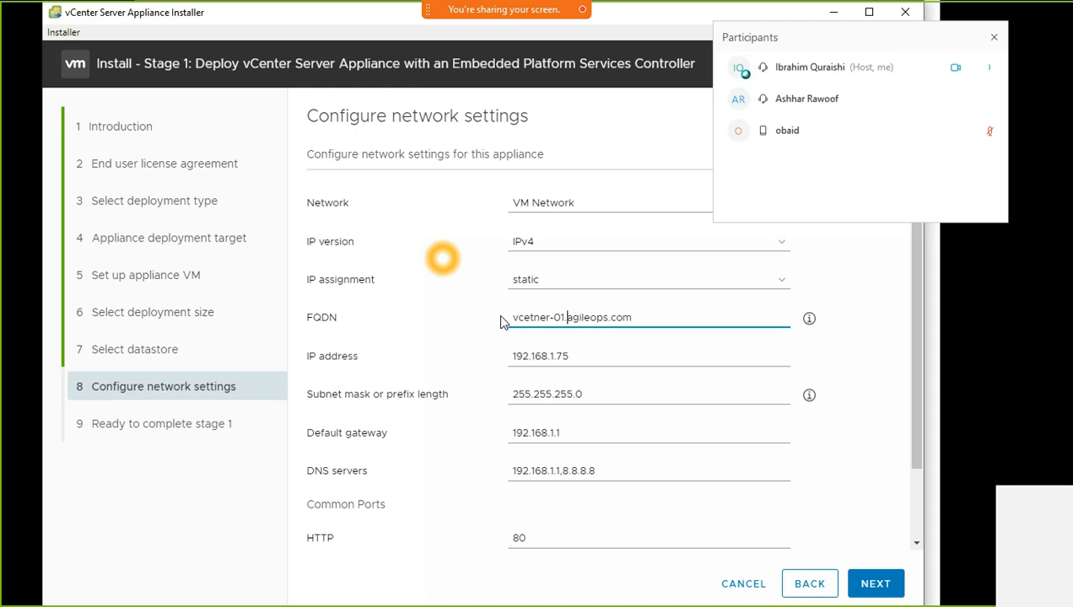
drag(665, 317, 507, 321)
key(ctrl+c)
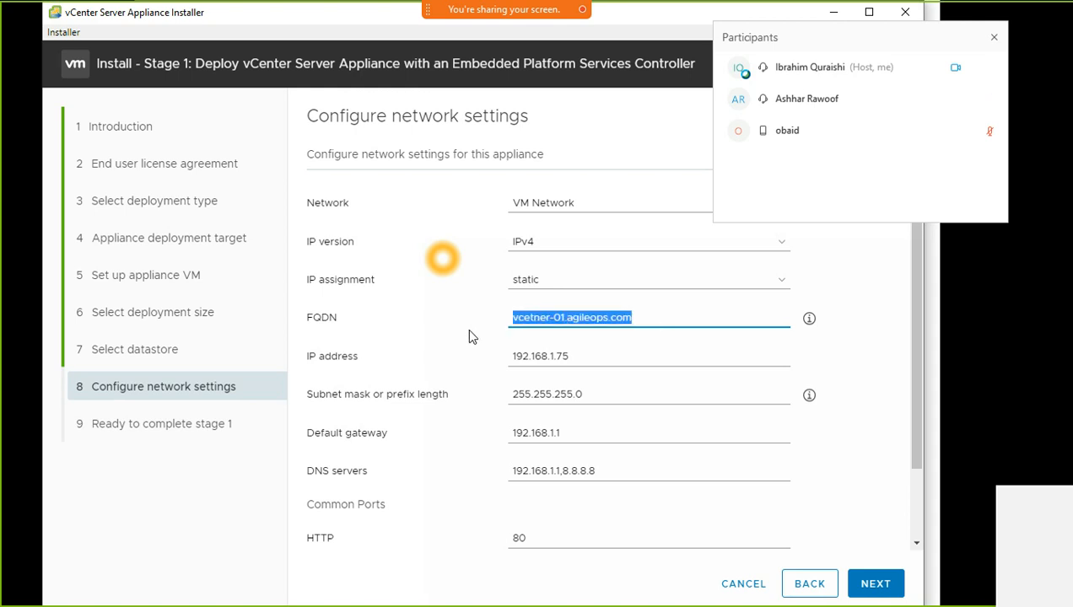
key(alt+Tab)
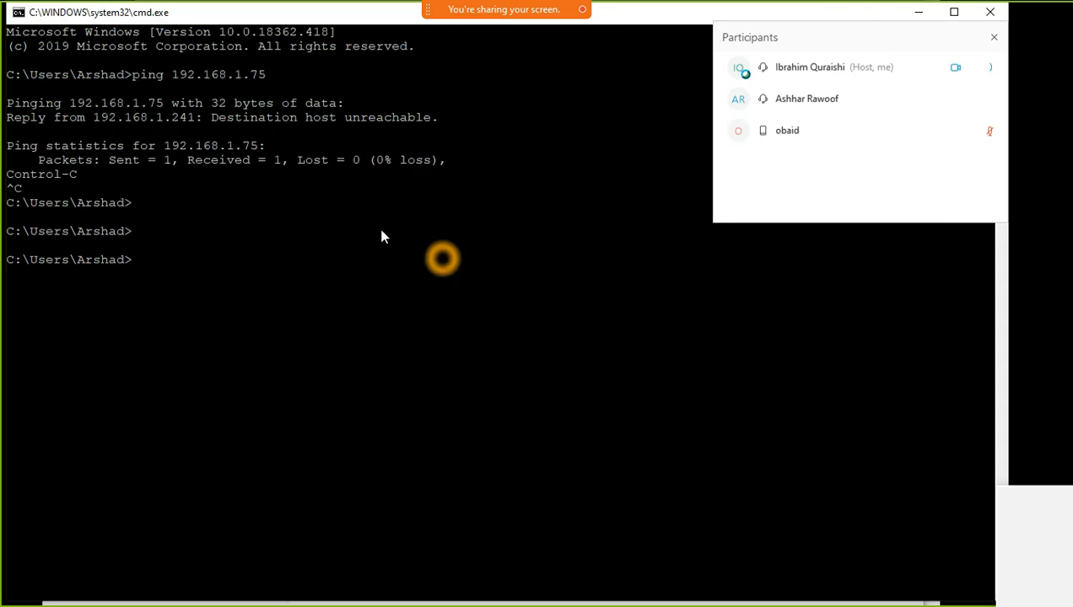
Ping the pasted vcetner-01.agileops.com and note the could-not-find-host error
text(ping)
key(ctrl+v)
key(Return)
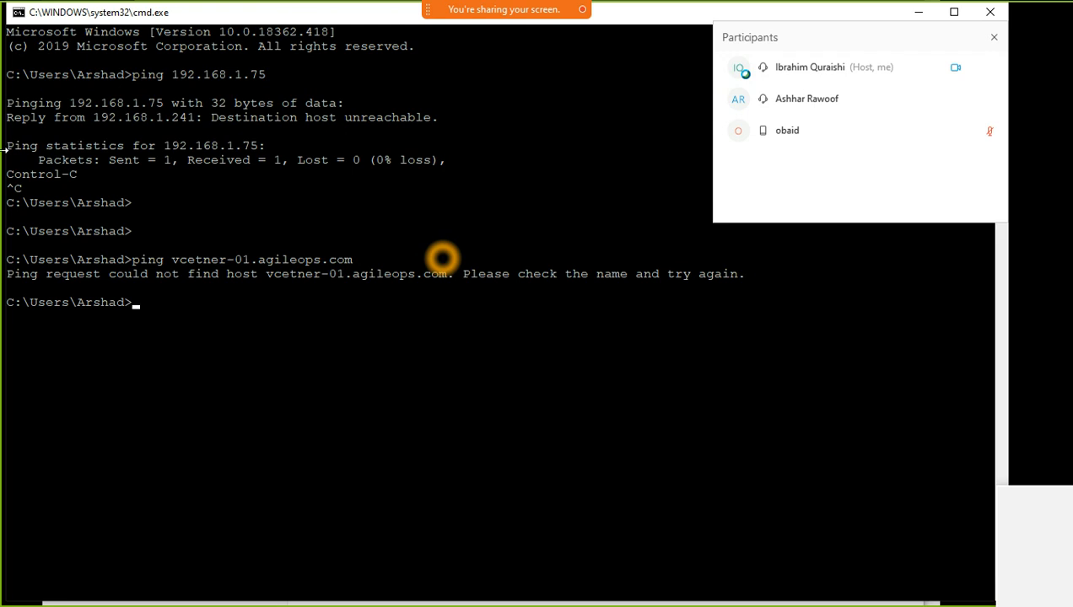
drag(168, 145, 258, 149)
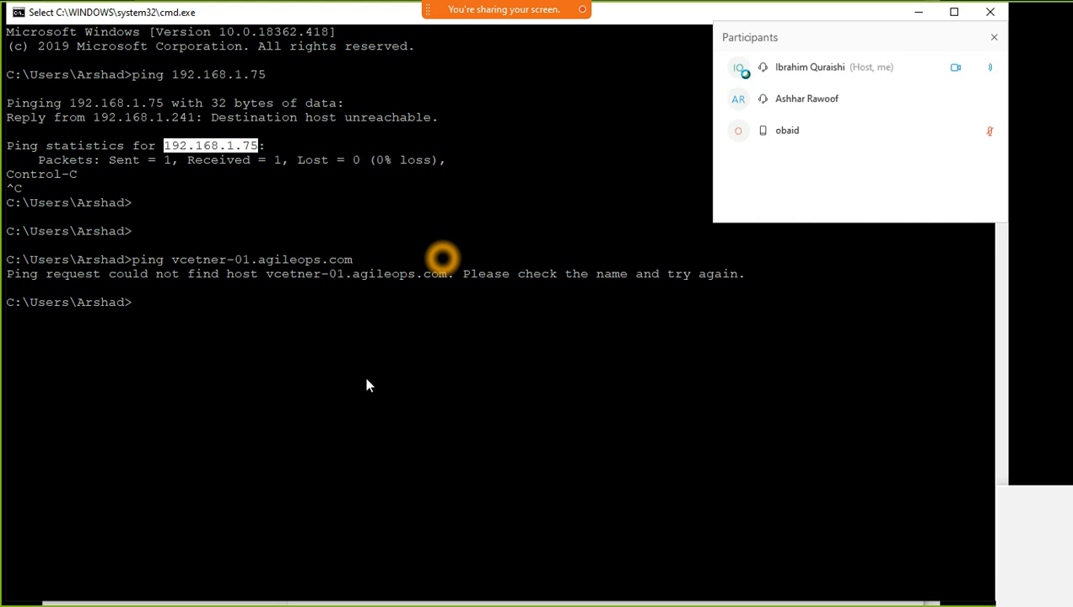
drag(173, 260, 377, 262)
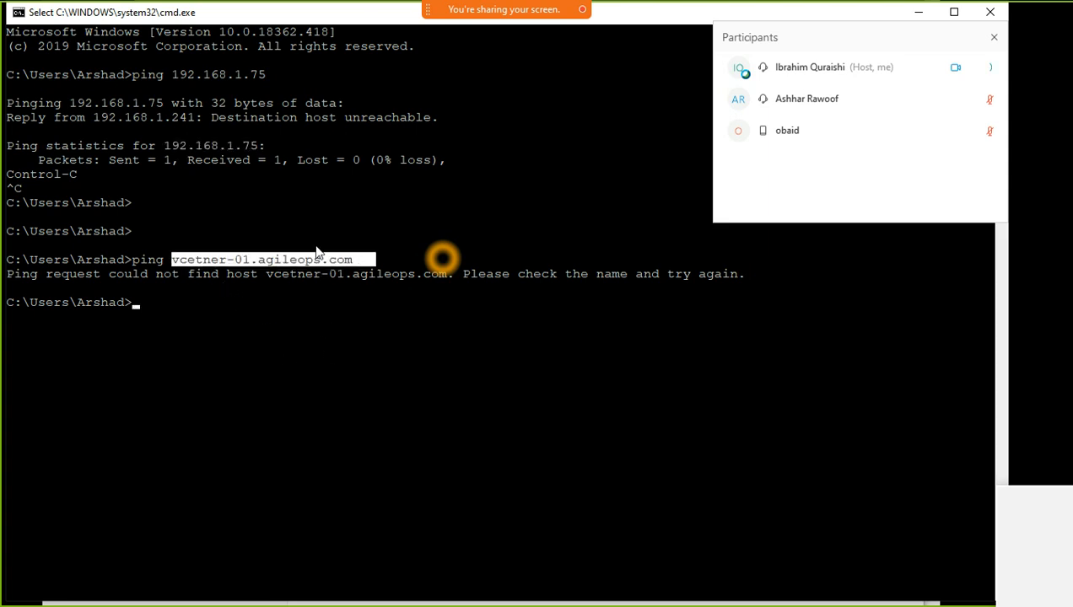
drag(165, 145, 265, 150)
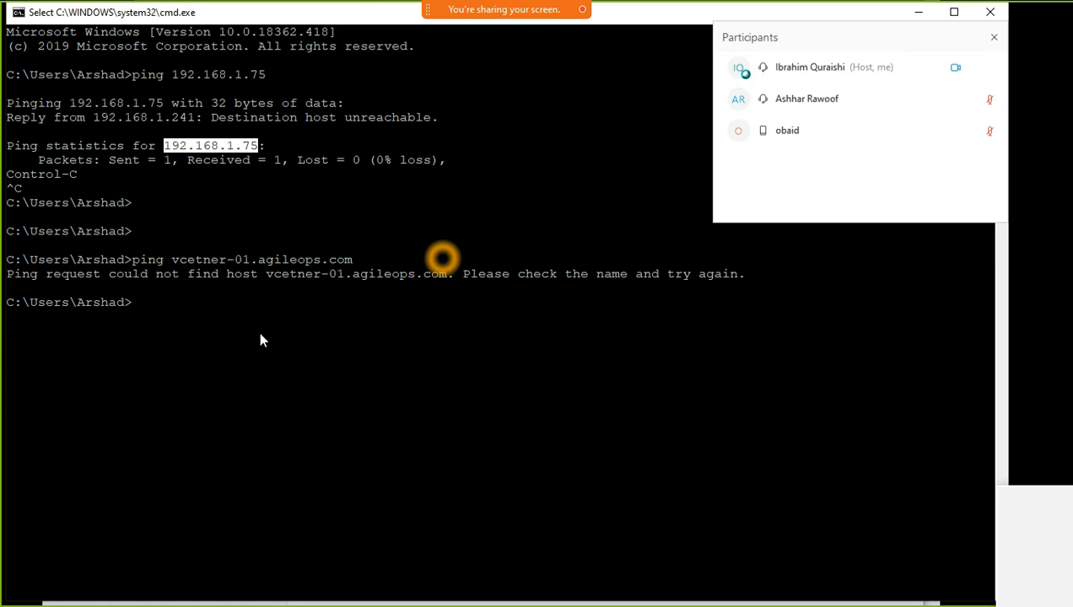
Run nslookup orange.com, note the 193.33.36.131 answer, and drag the console aside
text(ping)
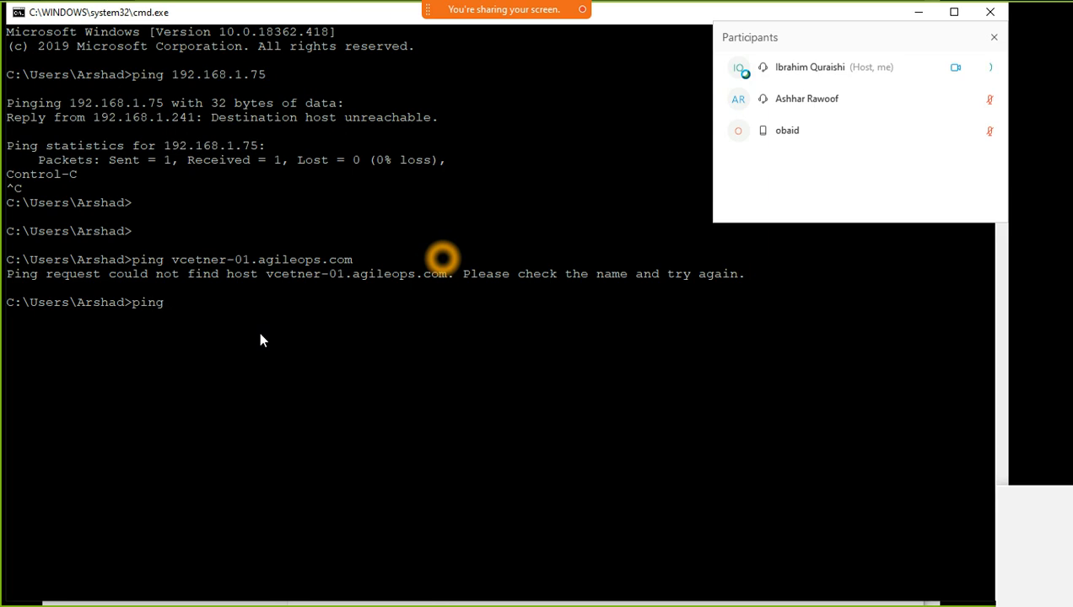
key(BackSpace)
key(BackSpace)
key(BackSpace)
key(BackSpace)
key(BackSpace)
text(nslo)
text(lookup)
text( d)
key(BackSpace)
text(orange.com)
key(Return)
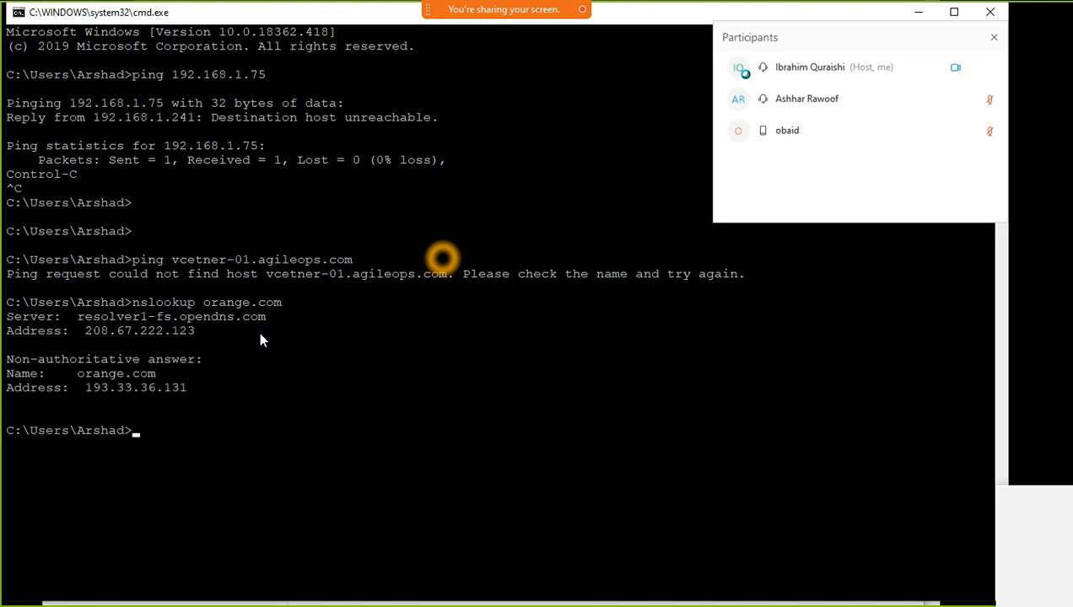
drag(85, 374, 155, 373)
drag(85, 388, 203, 388)
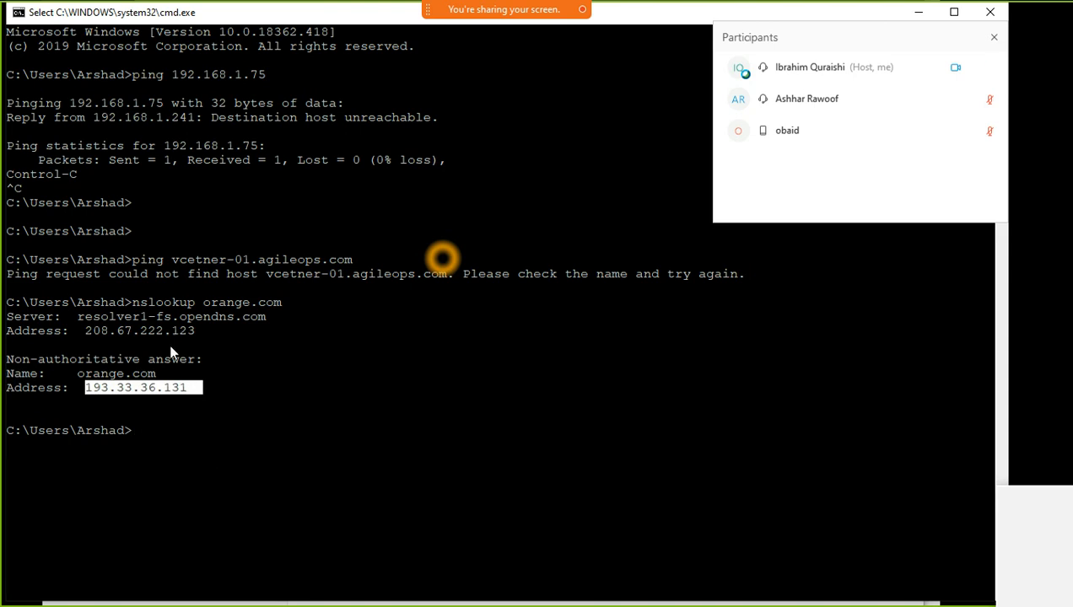
drag(669, 15, 397, 592)
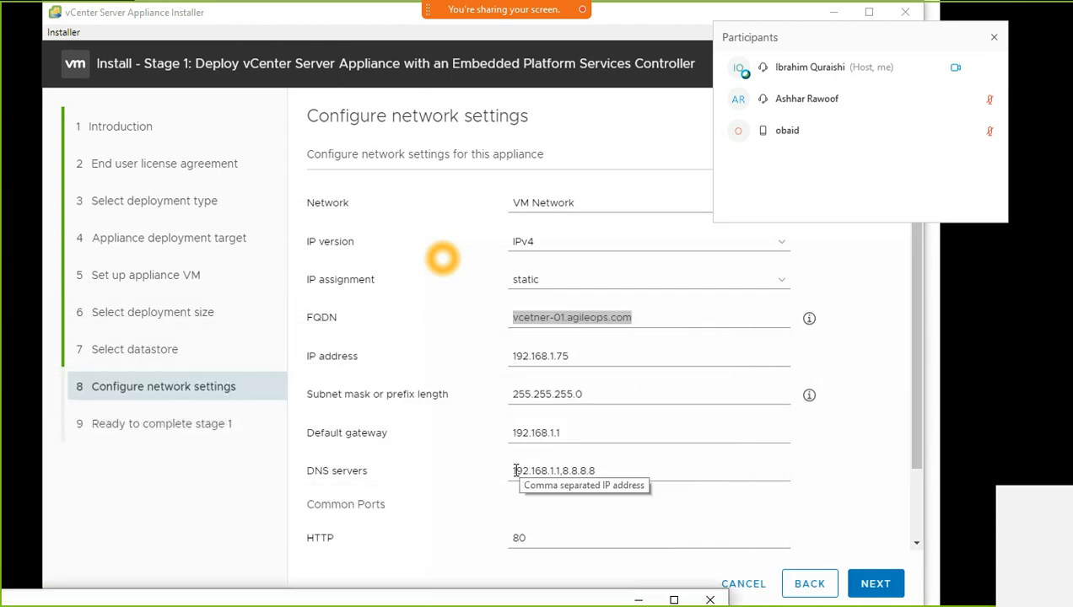
Copy 192.168.1.75 from the IP address field and paste it over the vcetner-01.agileops.com FQDN
drag(517, 471, 628, 471)
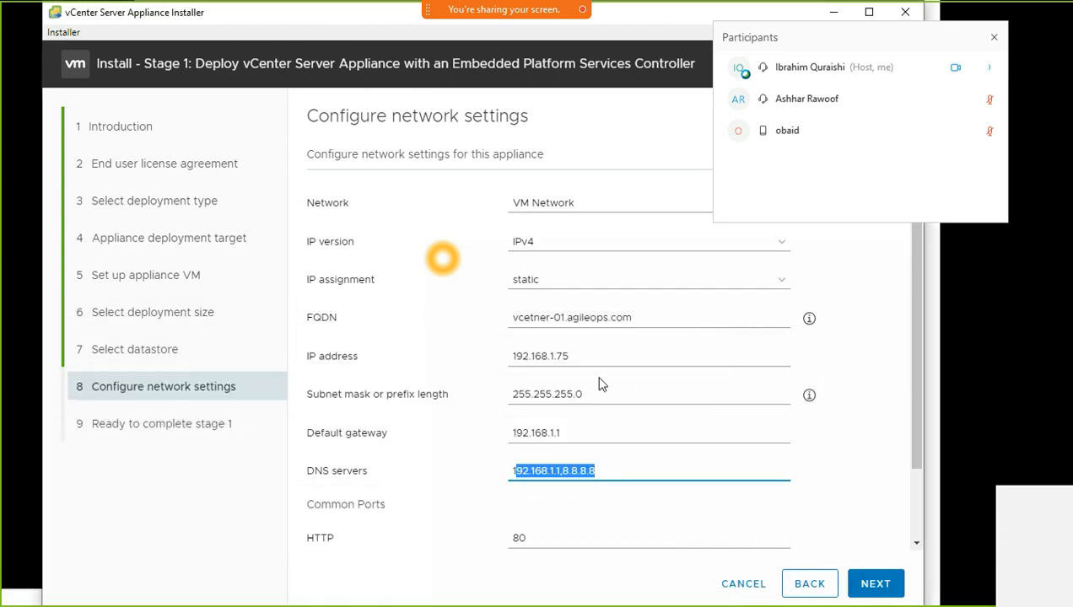
click(553, 470)
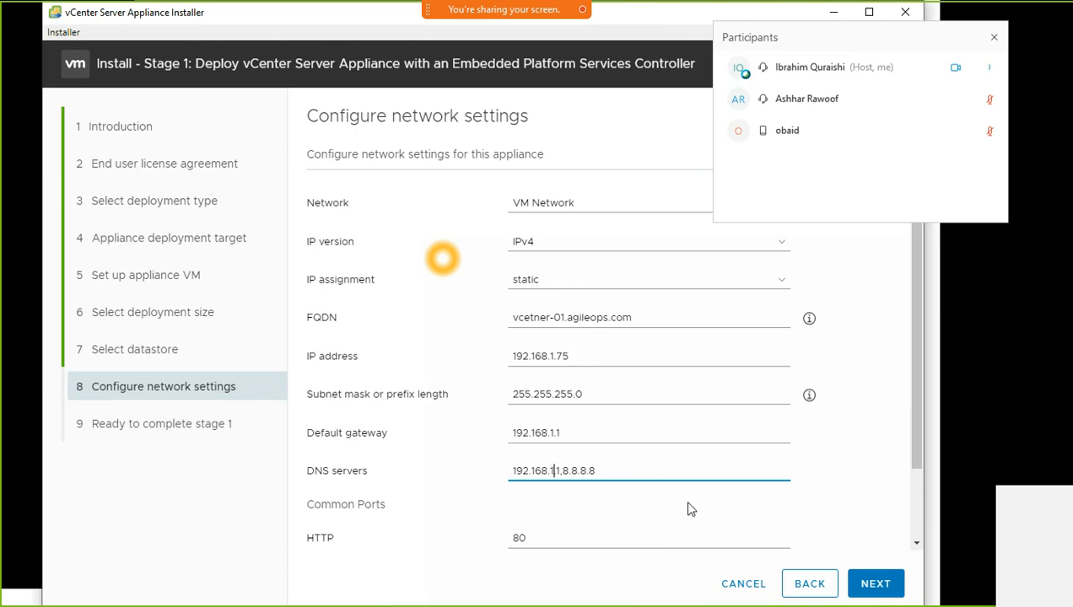
click(643, 320)
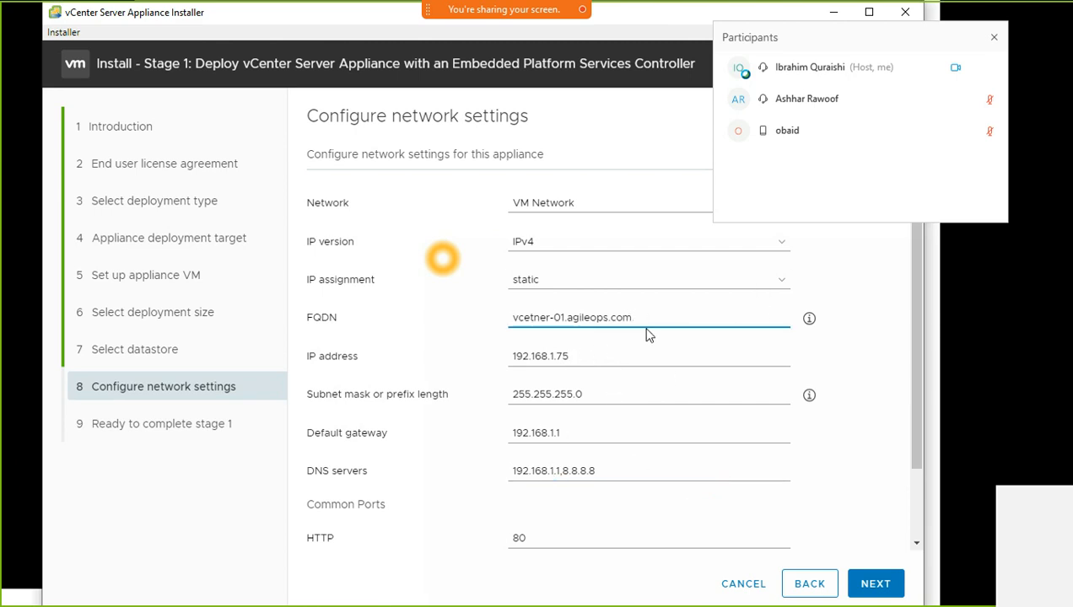
drag(581, 356, 491, 377)
key(ctrl+c)
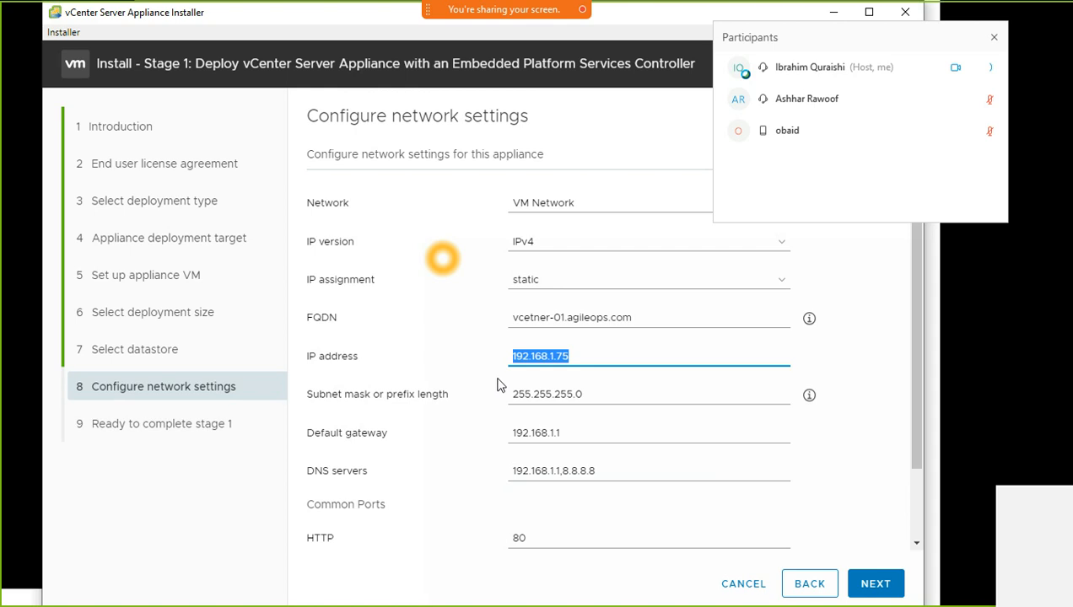
drag(631, 317, 476, 329)
key(ctrl+v)
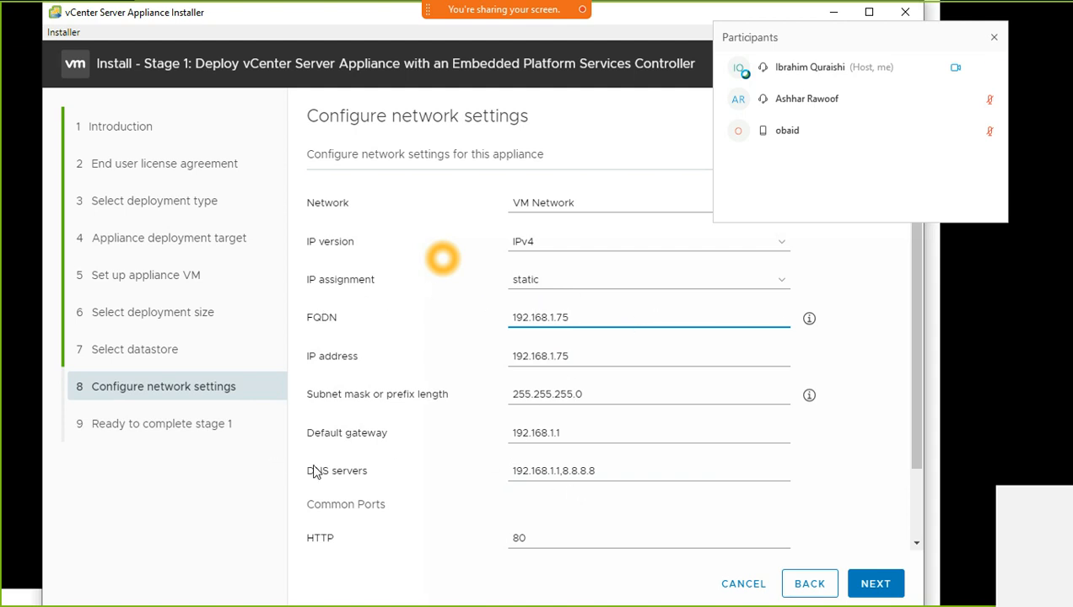
Continue to the summary and review vcenter-wx-01, Tiny size and datastore_99 thin settings
click(862, 573)
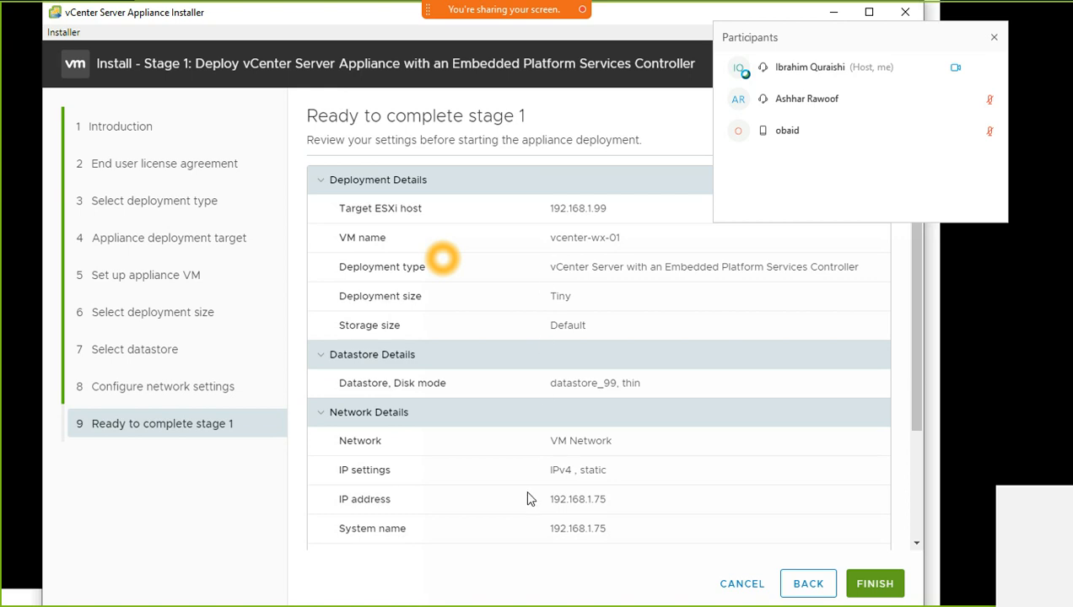
drag(344, 208, 661, 223)
drag(550, 237, 643, 242)
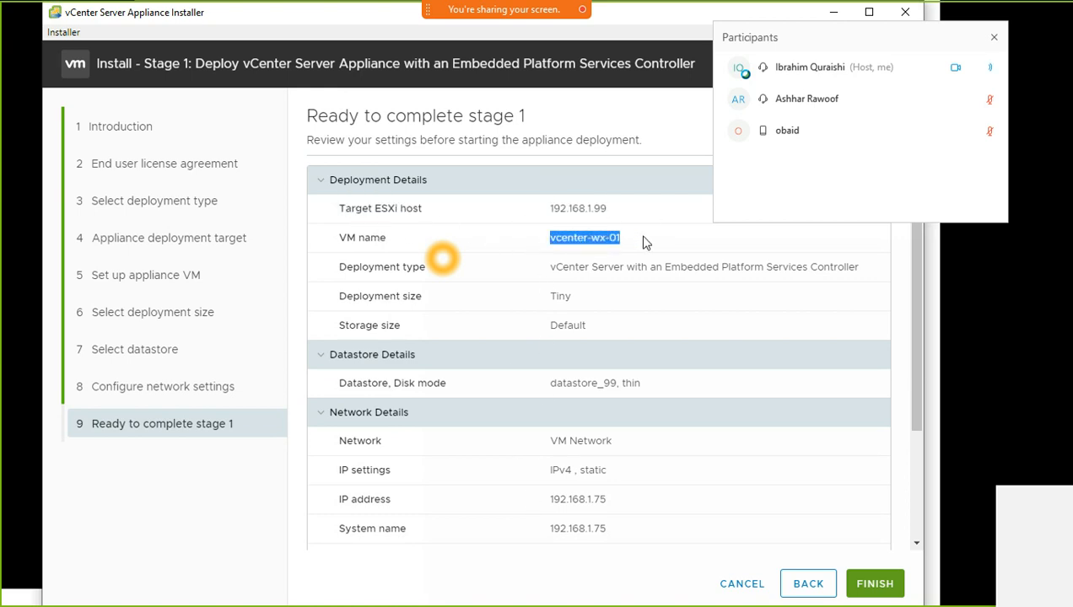
drag(550, 266, 872, 265)
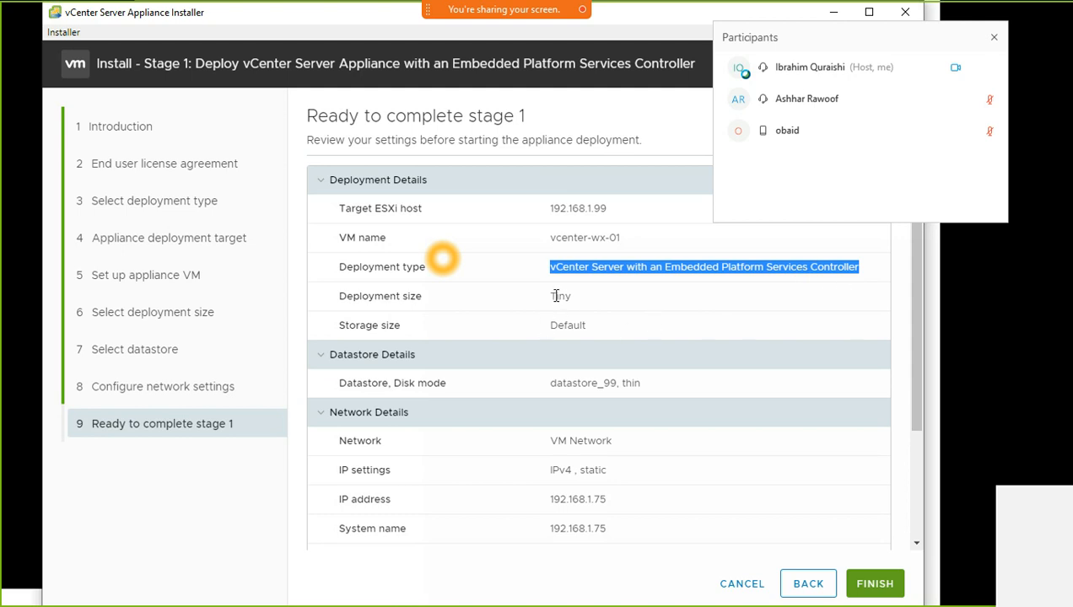
drag(554, 295, 604, 302)
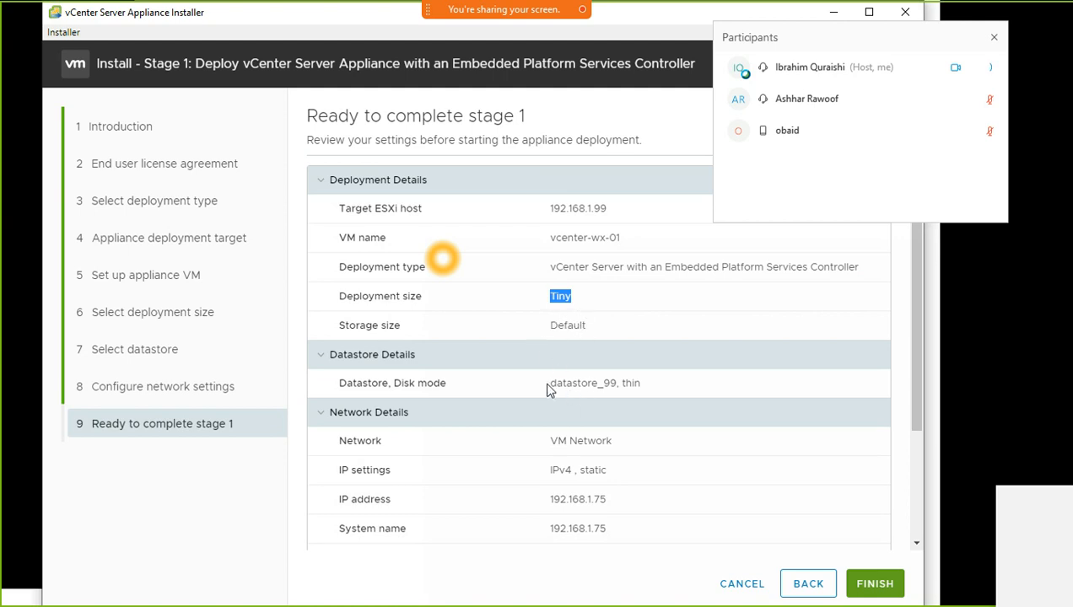
drag(548, 389, 673, 387)
scroll(685, 449, down, 3)
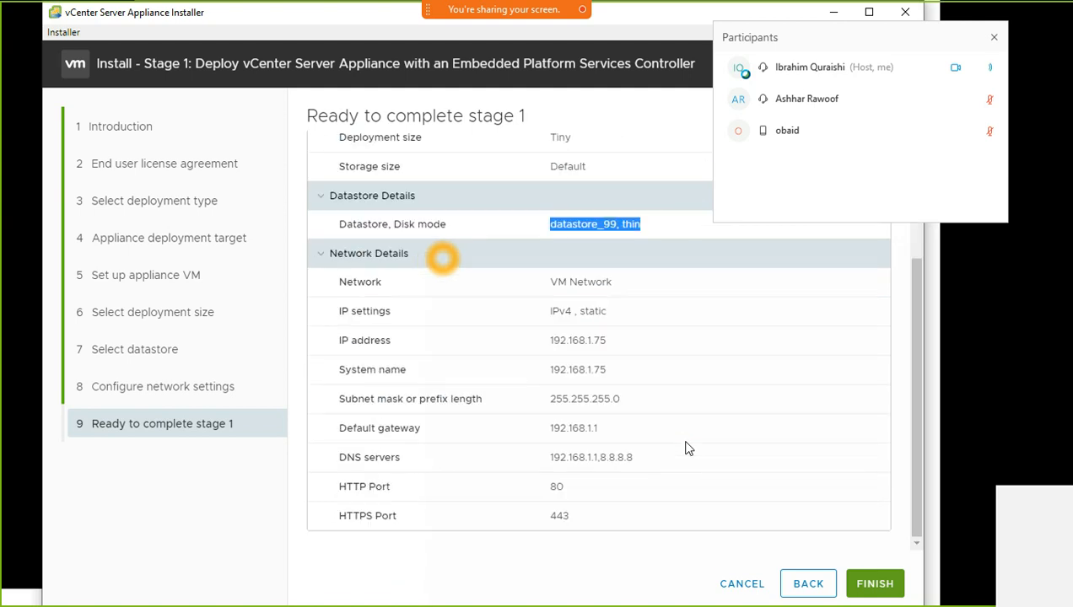
click(557, 301)
drag(557, 300, 593, 526)
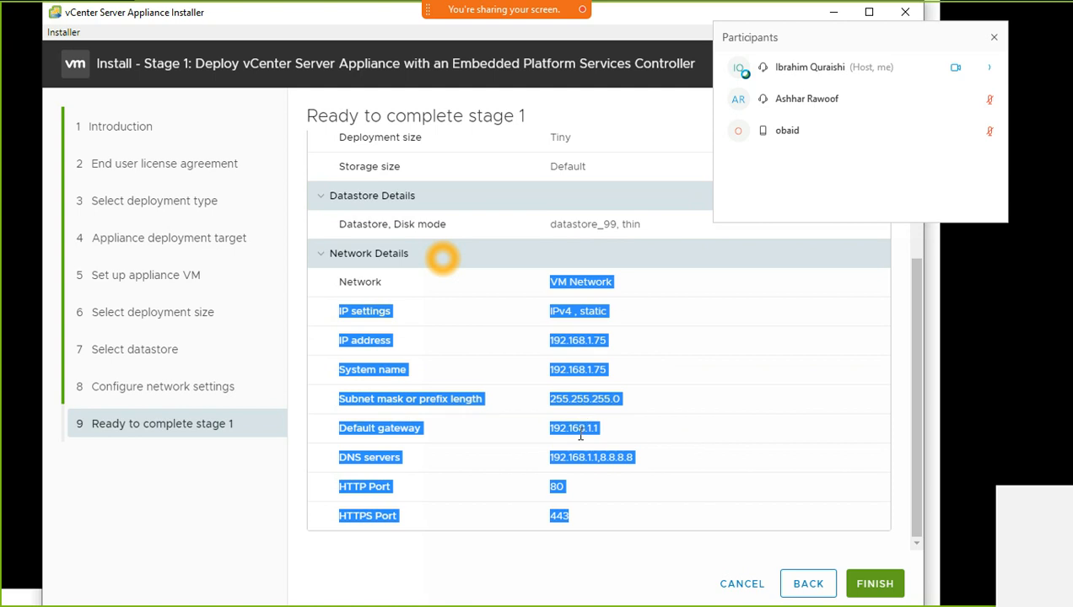
click(628, 422)
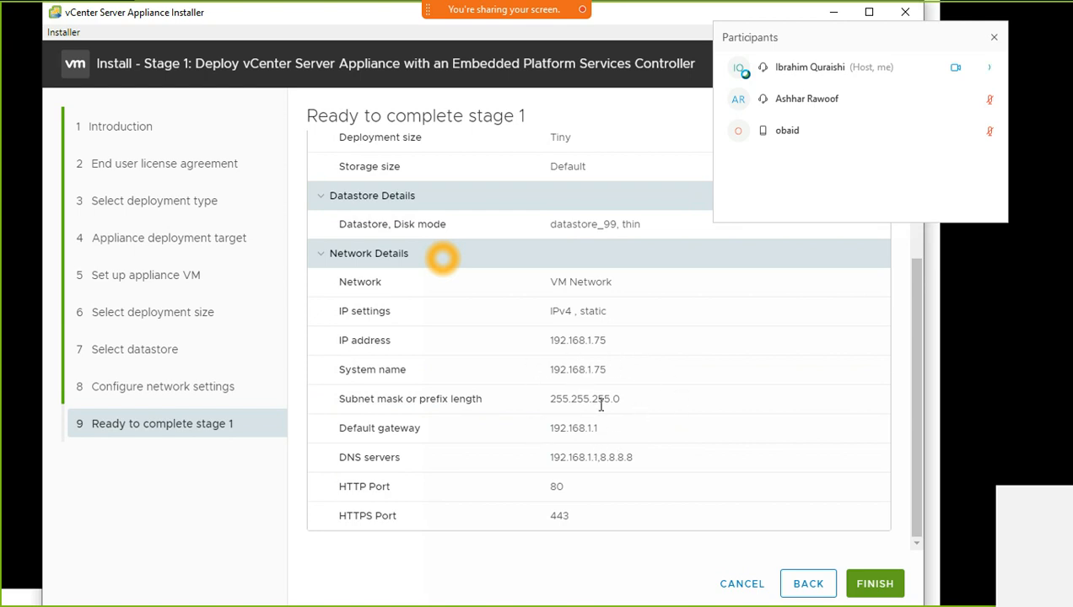
drag(550, 396, 643, 396)
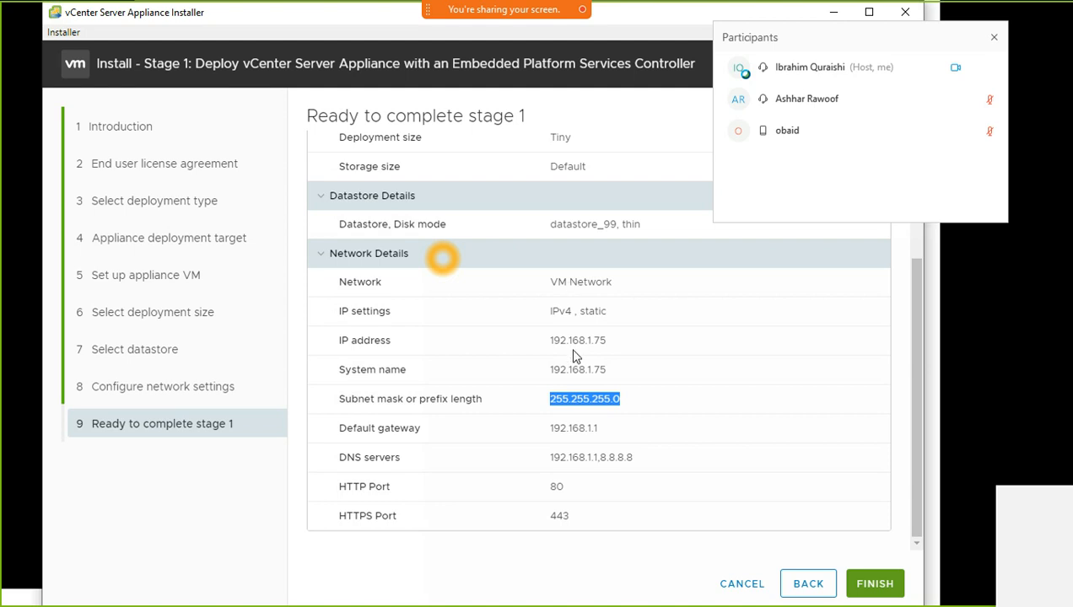
click(616, 402)
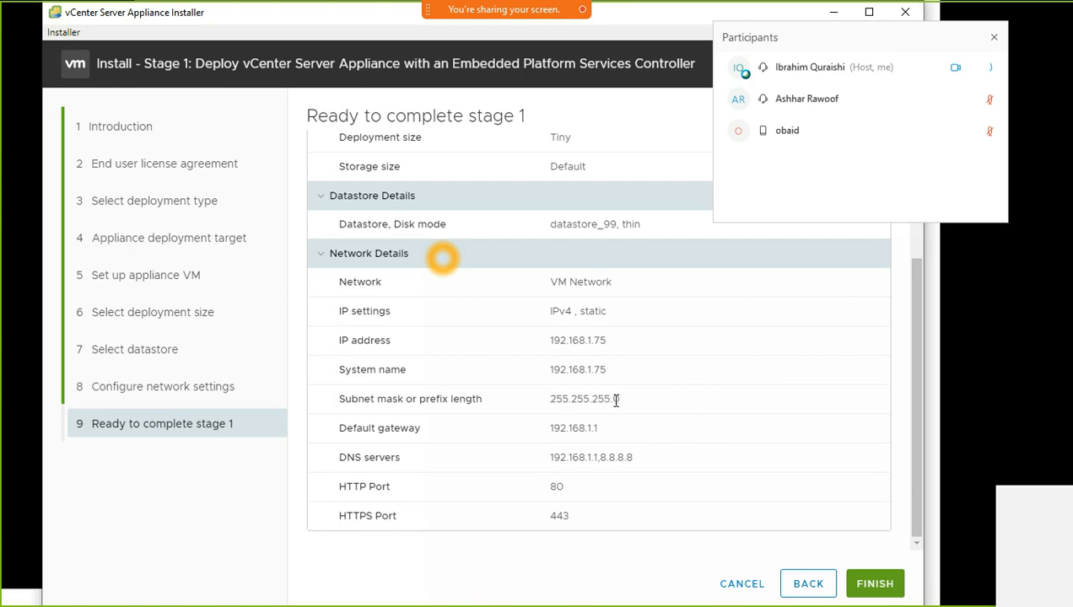
drag(610, 399, 633, 400)
click(581, 400)
drag(550, 400, 633, 402)
click(558, 400)
double_click(558, 399)
click(582, 405)
drag(550, 342, 627, 356)
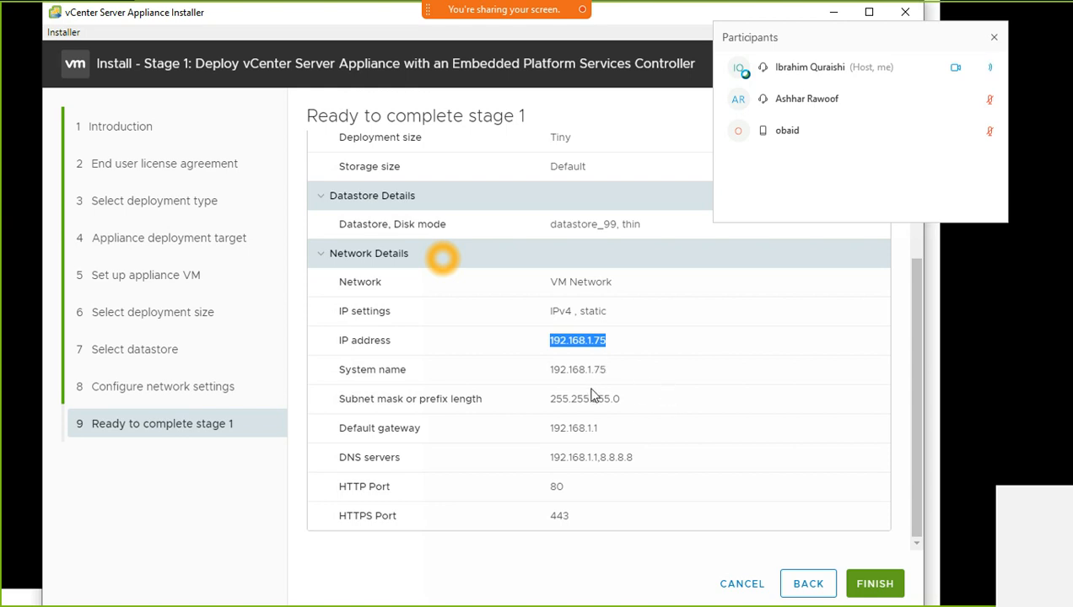
click(573, 338)
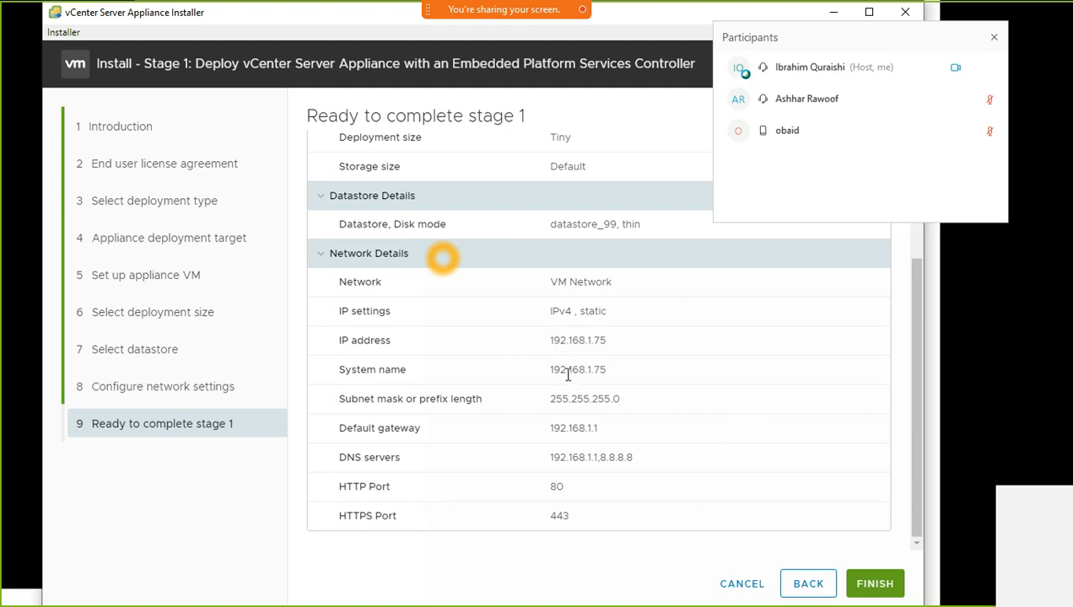
drag(552, 427, 614, 438)
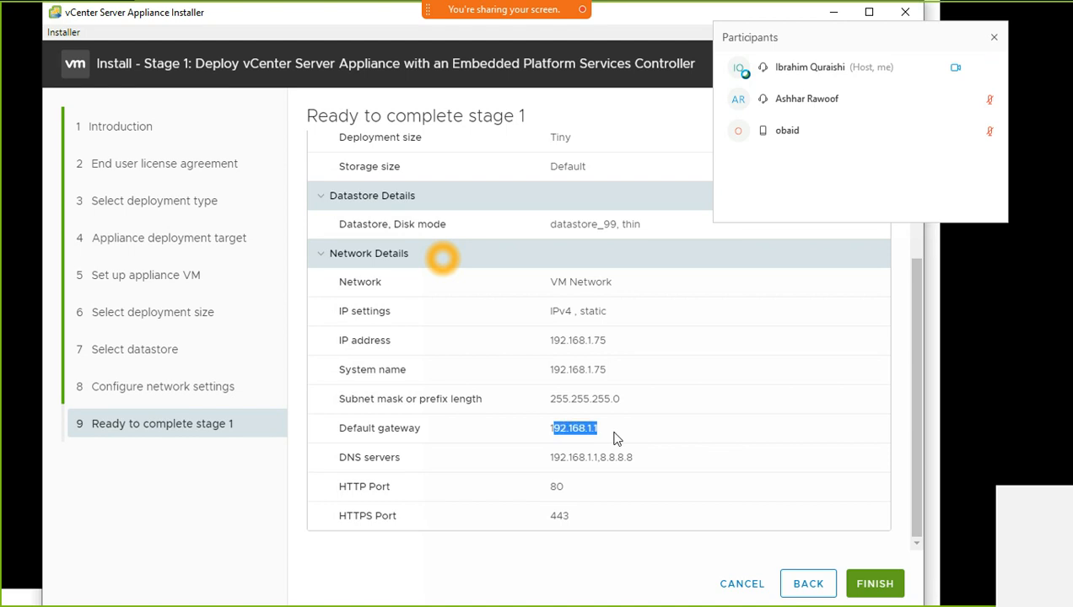
drag(614, 438, 520, 423)
click(608, 445)
drag(601, 429, 548, 430)
drag(593, 428, 520, 426)
click(606, 427)
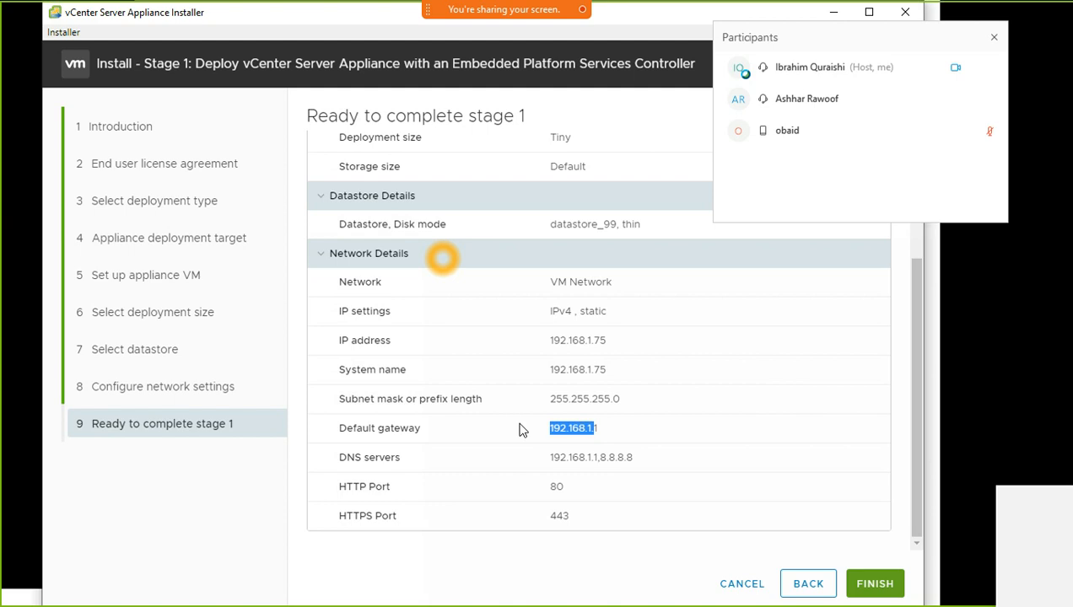
click(604, 432)
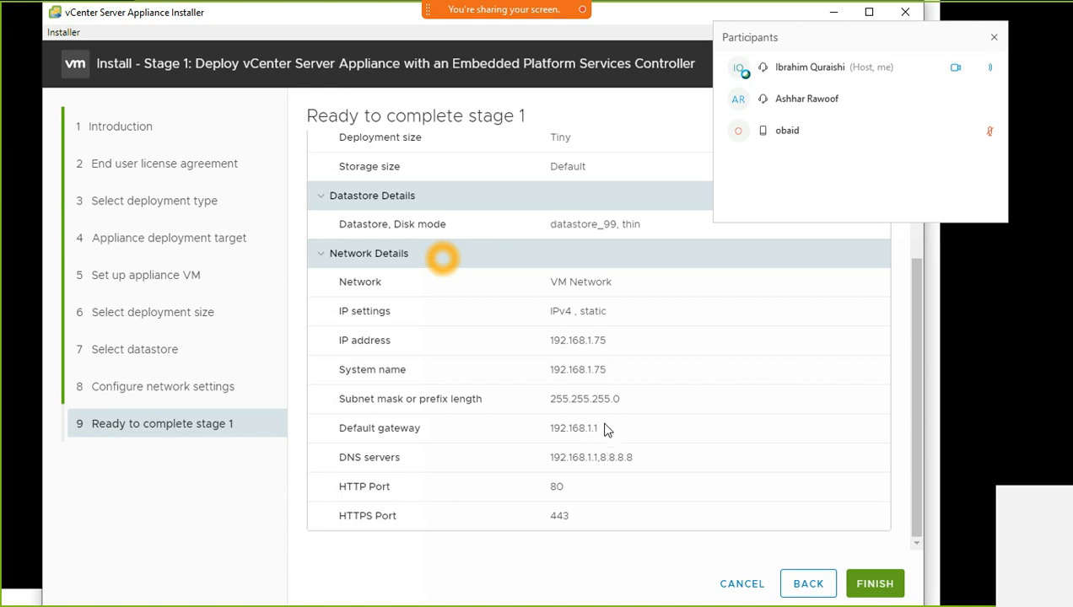
drag(604, 430, 523, 431)
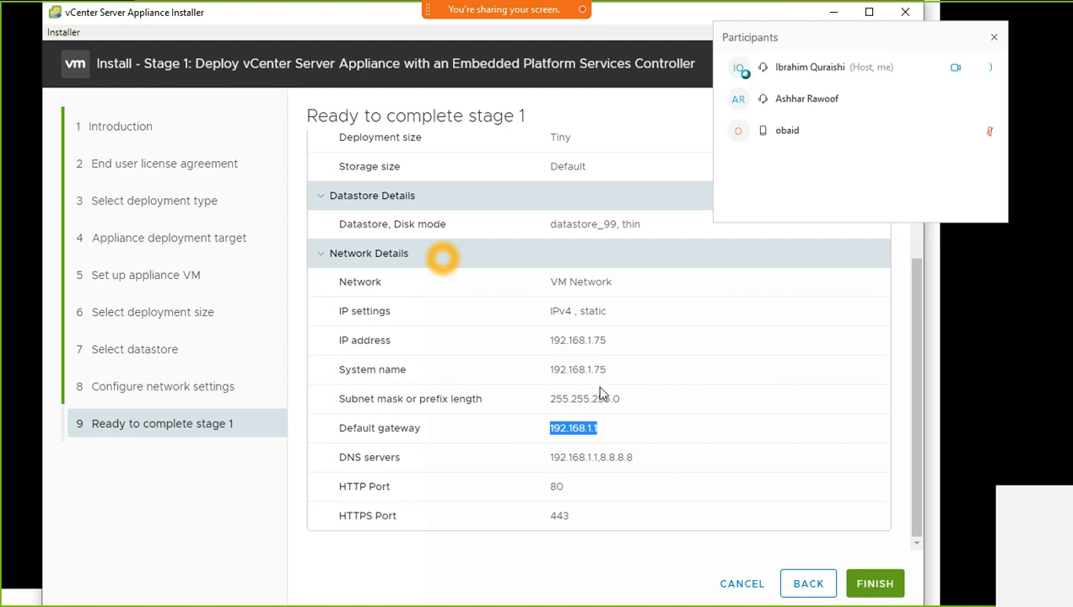
click(543, 345)
drag(542, 344, 661, 351)
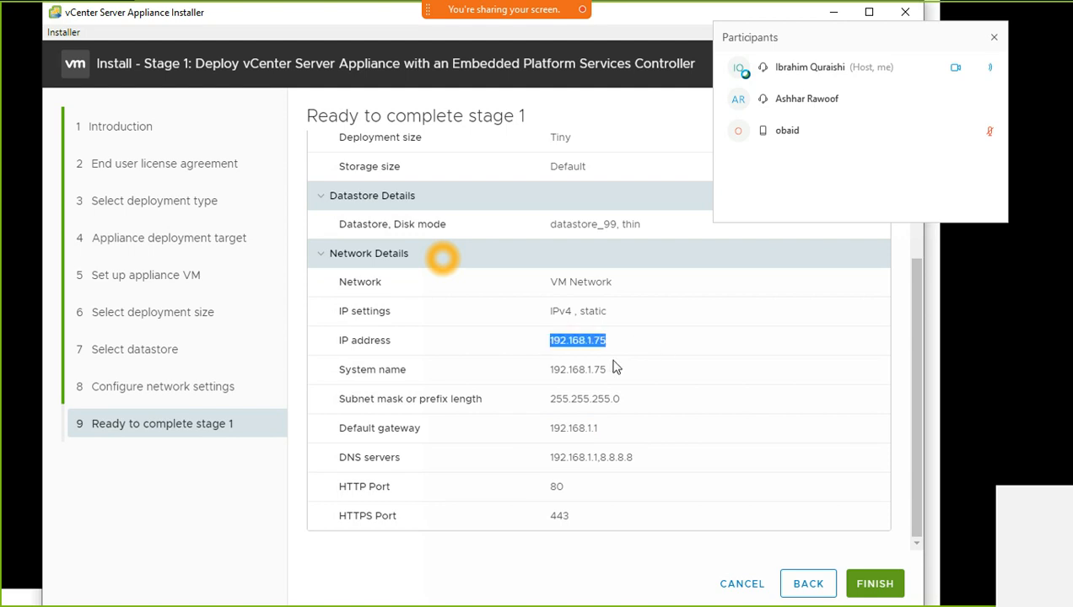
drag(555, 400, 733, 431)
drag(572, 457, 662, 458)
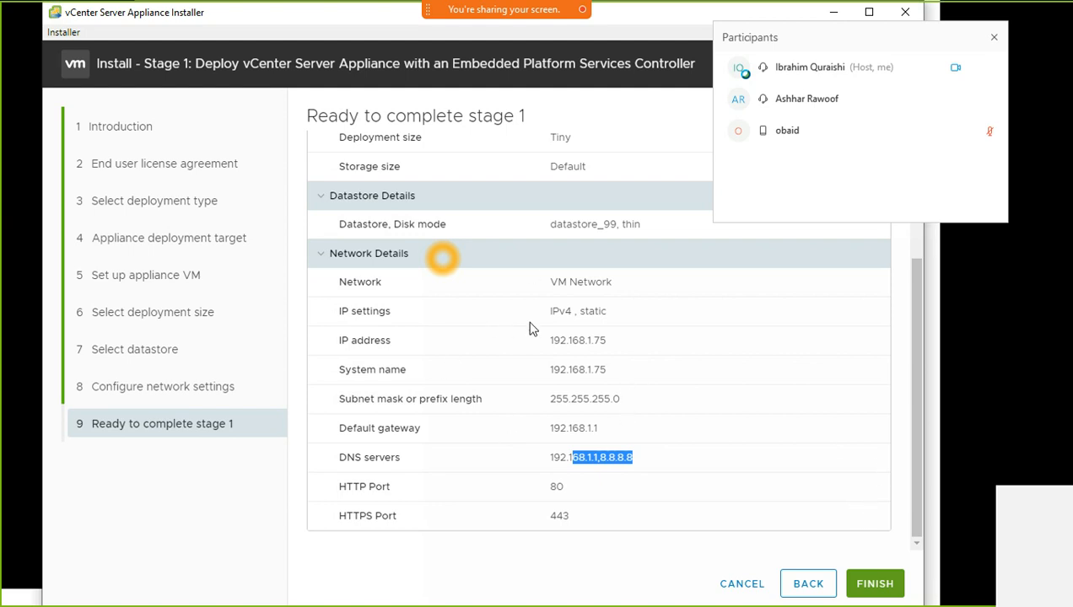
drag(561, 342, 638, 338)
click(583, 394)
drag(570, 396, 622, 394)
drag(538, 424, 637, 410)
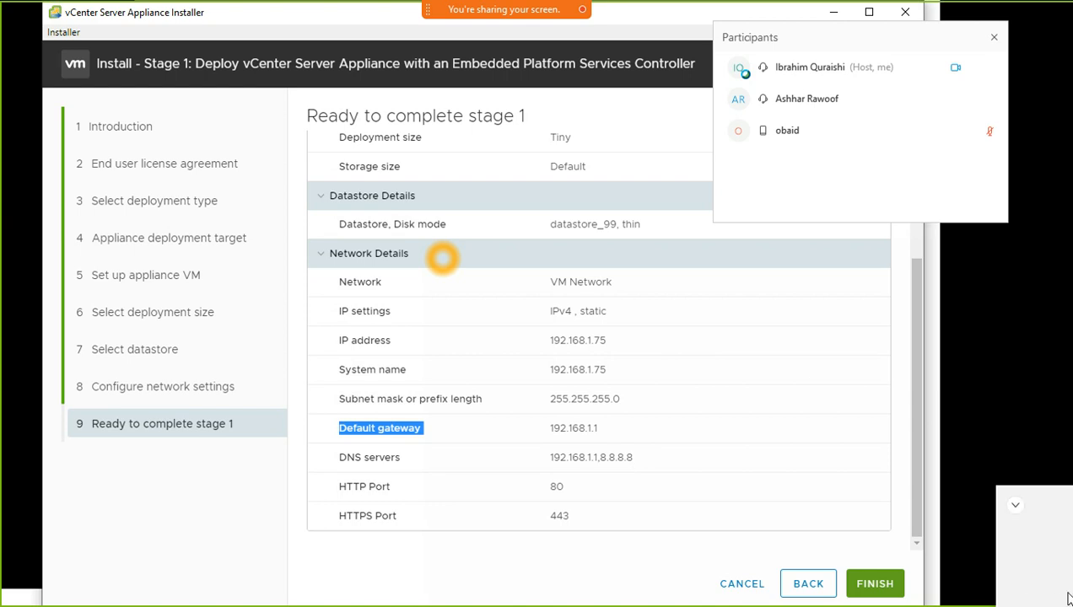
Launch the stage 1 deployment with FINISH, then bring up the ESXi login page in Chrome
click(896, 588)
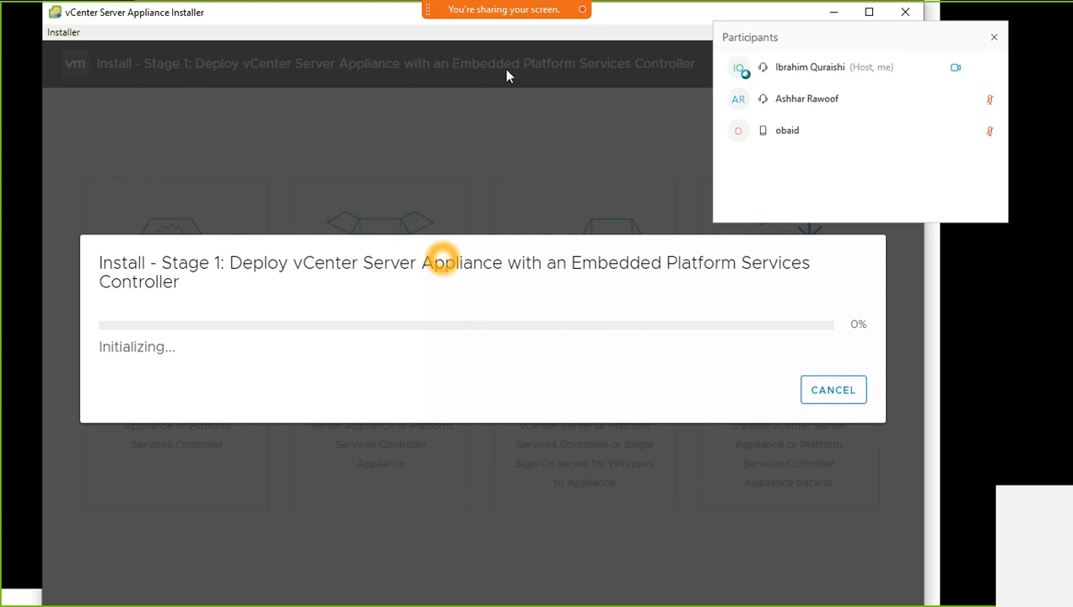
click(833, 18)
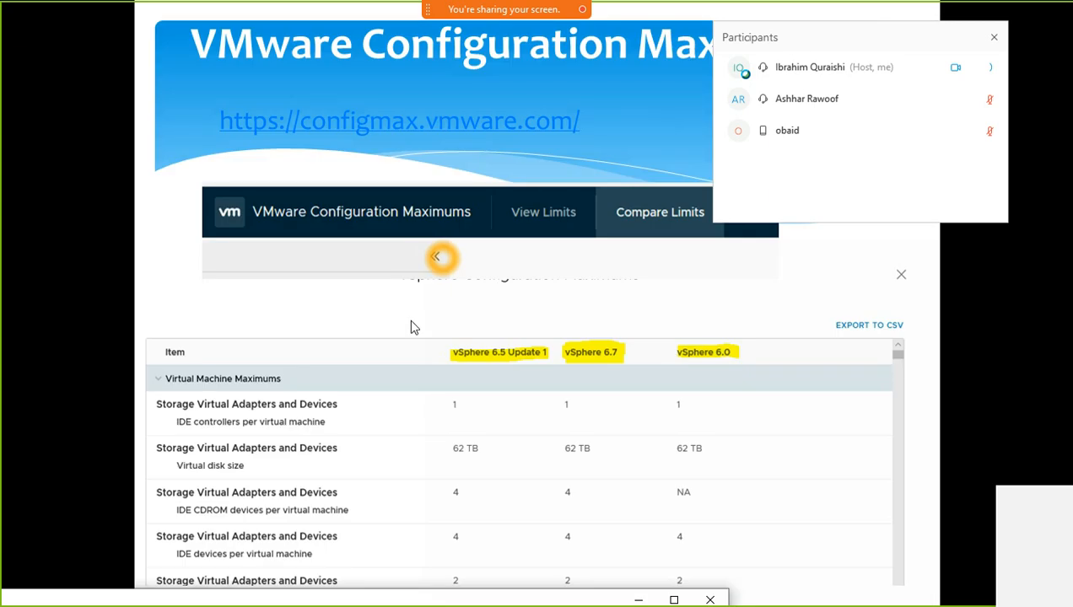
key(alt+Tab)
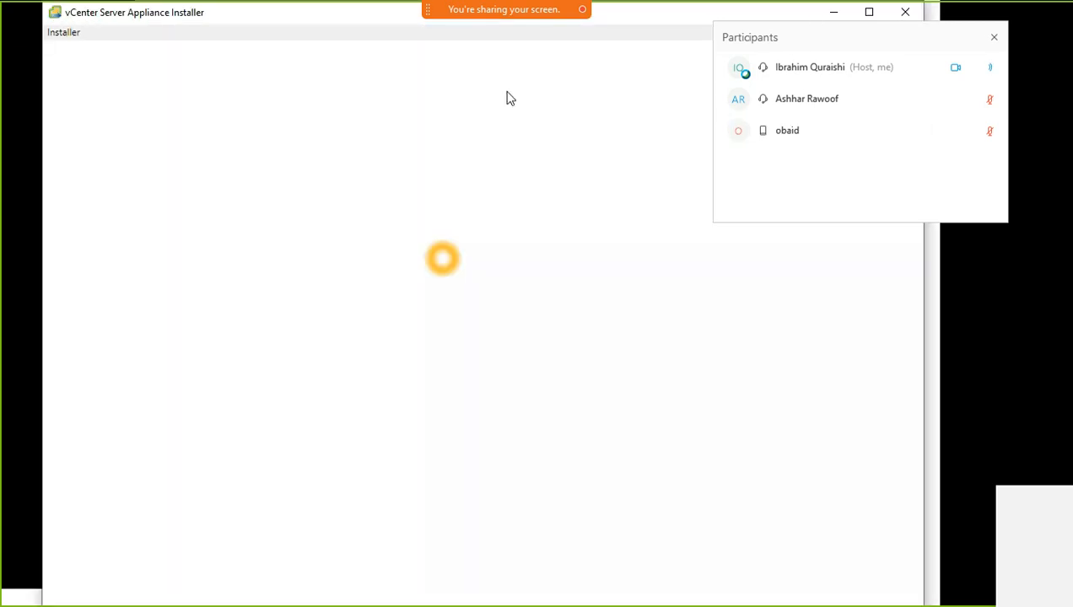
key(alt+Tab)
click(455, 184)
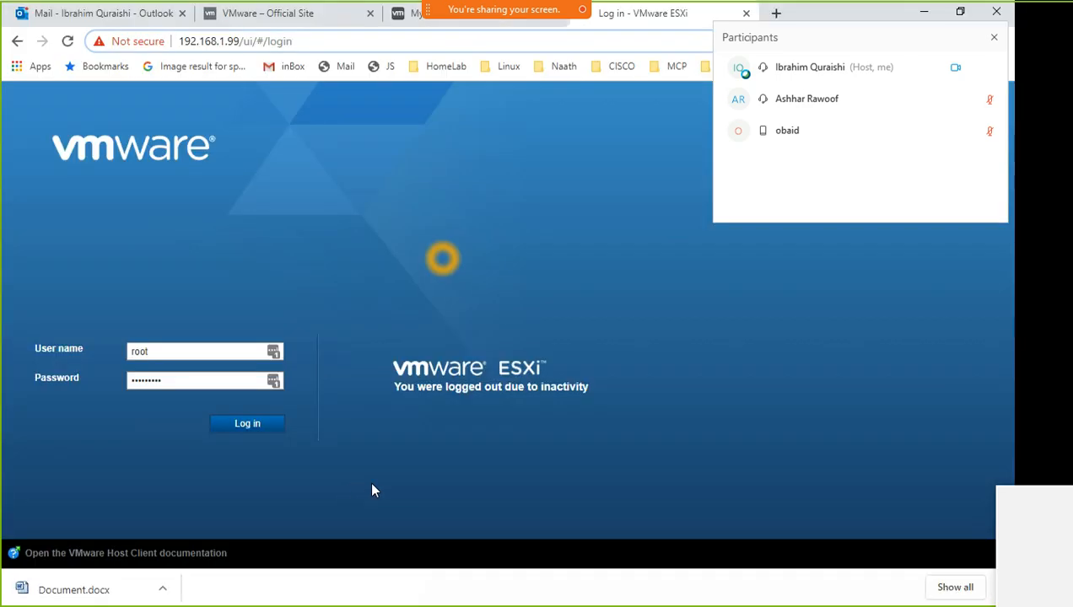
Log in to ESXi, inspect the Import VApp task at 3%, and show the Virtual Machines list
click(272, 430)
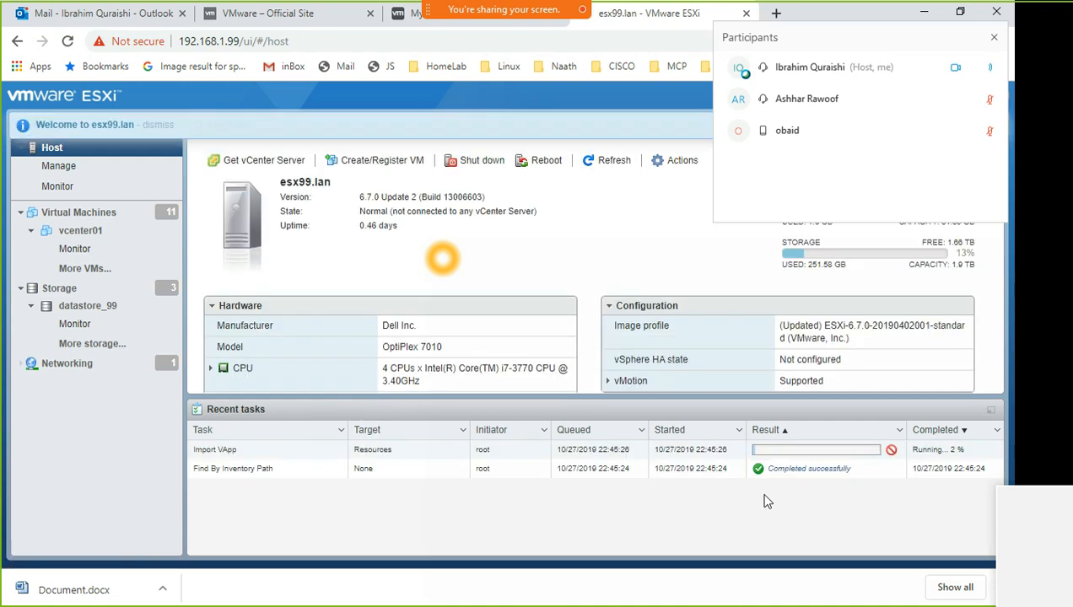
click(240, 455)
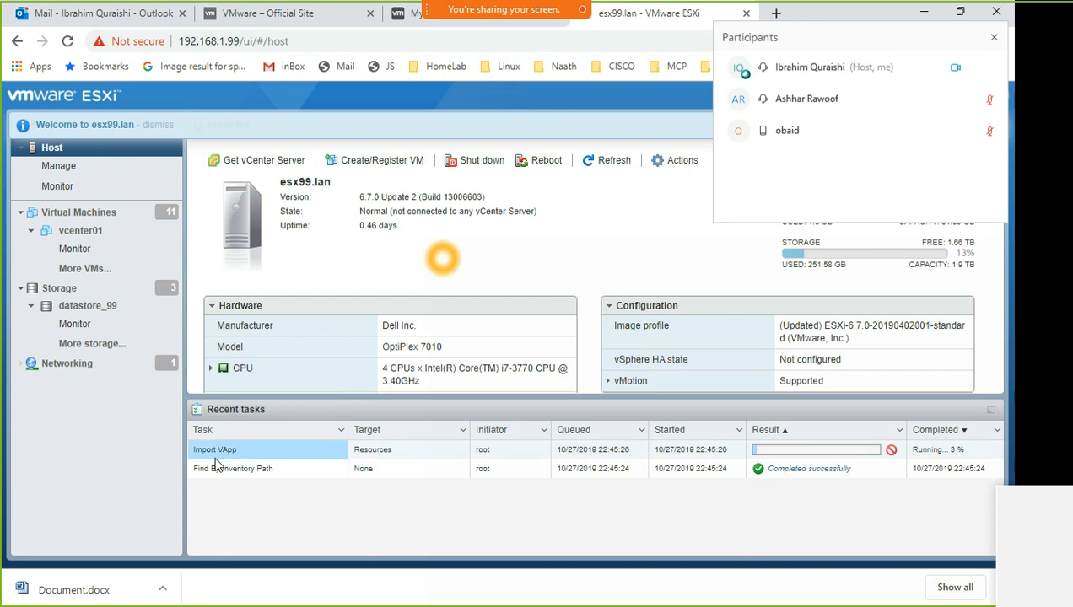
click(415, 455)
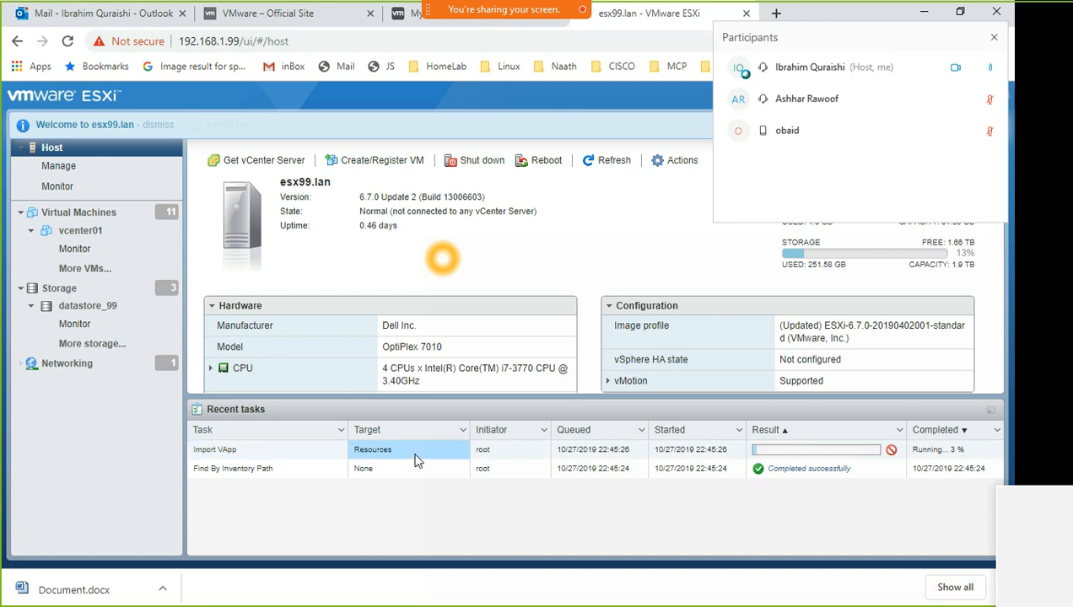
click(503, 456)
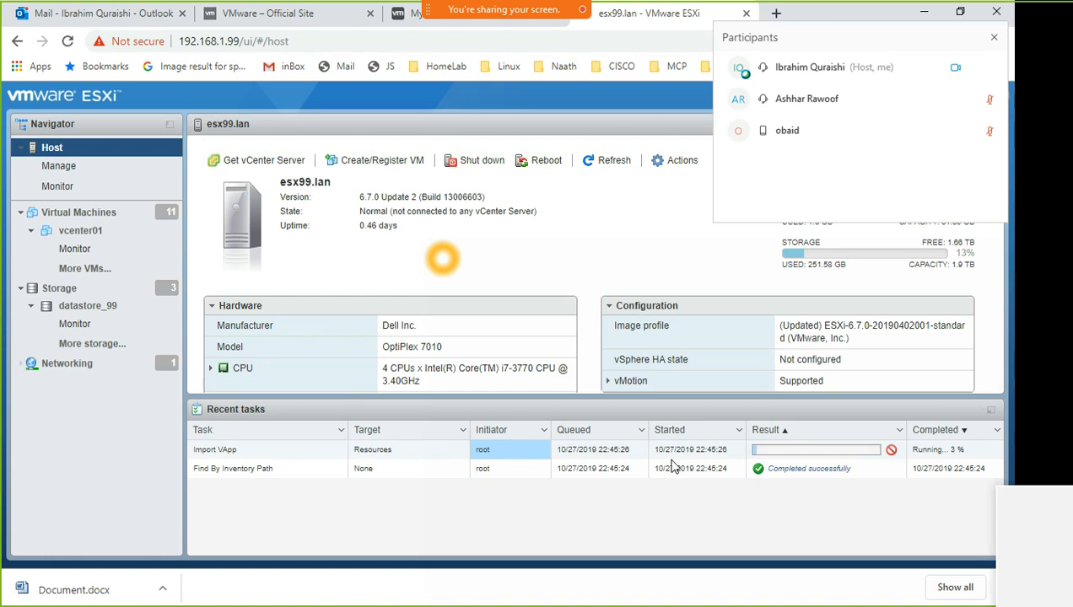
drag(934, 448, 974, 453)
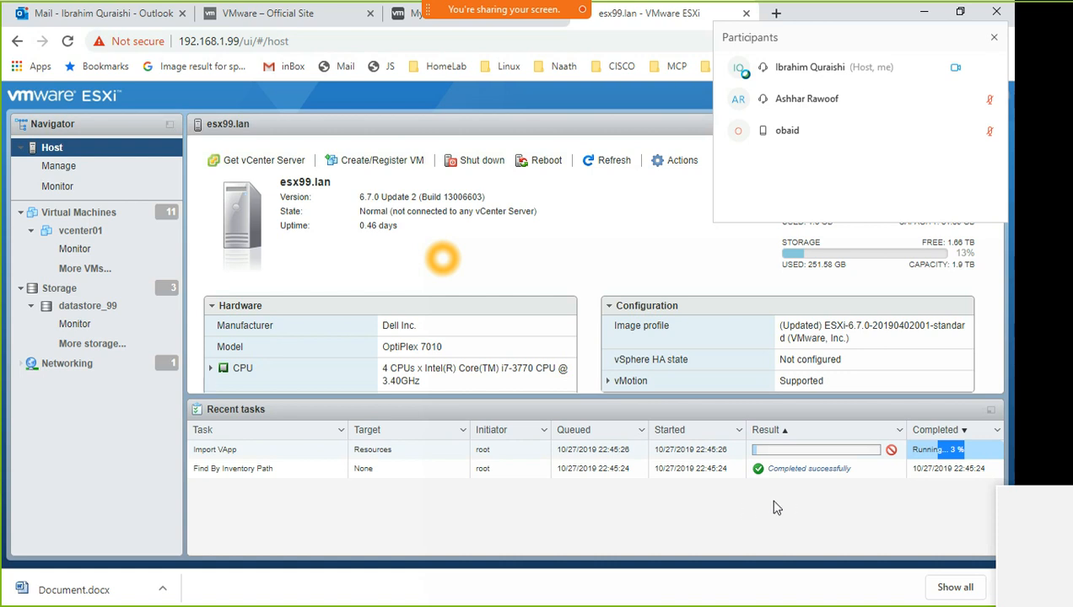
click(293, 467)
double_click(226, 505)
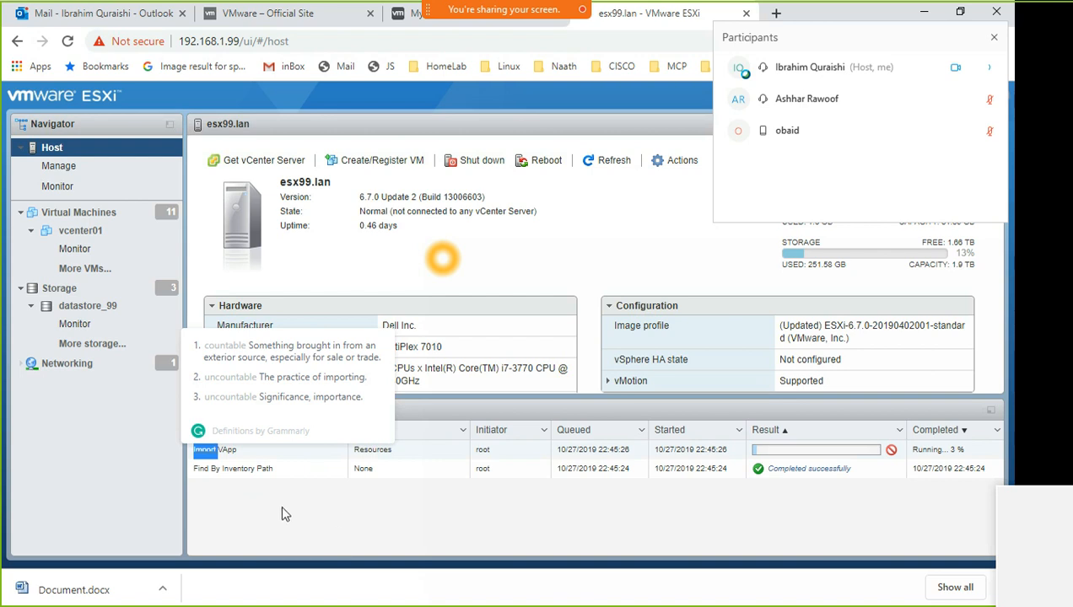
click(223, 462)
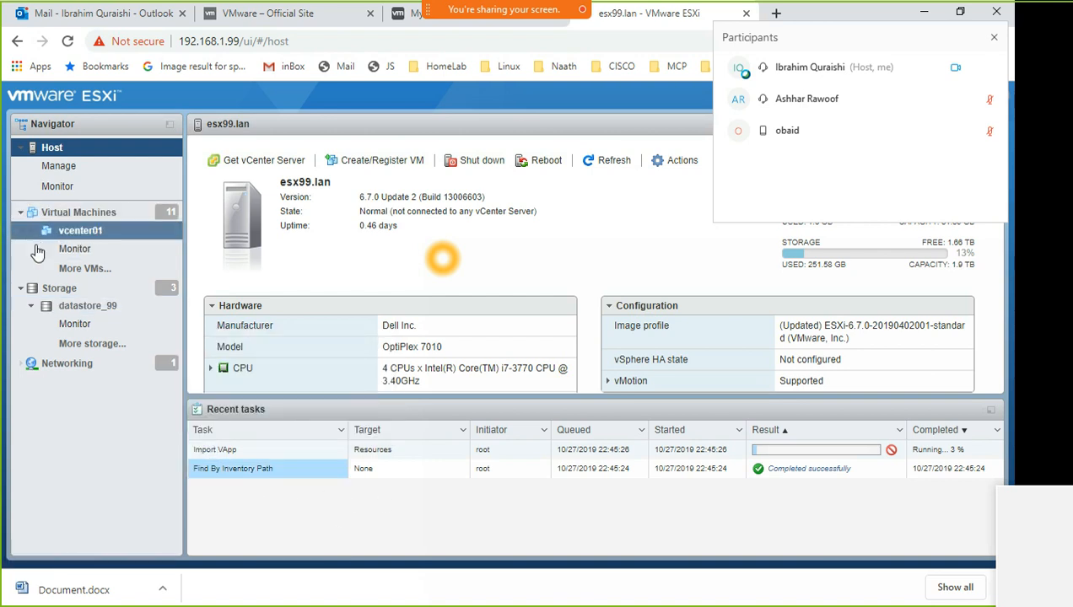
click(78, 212)
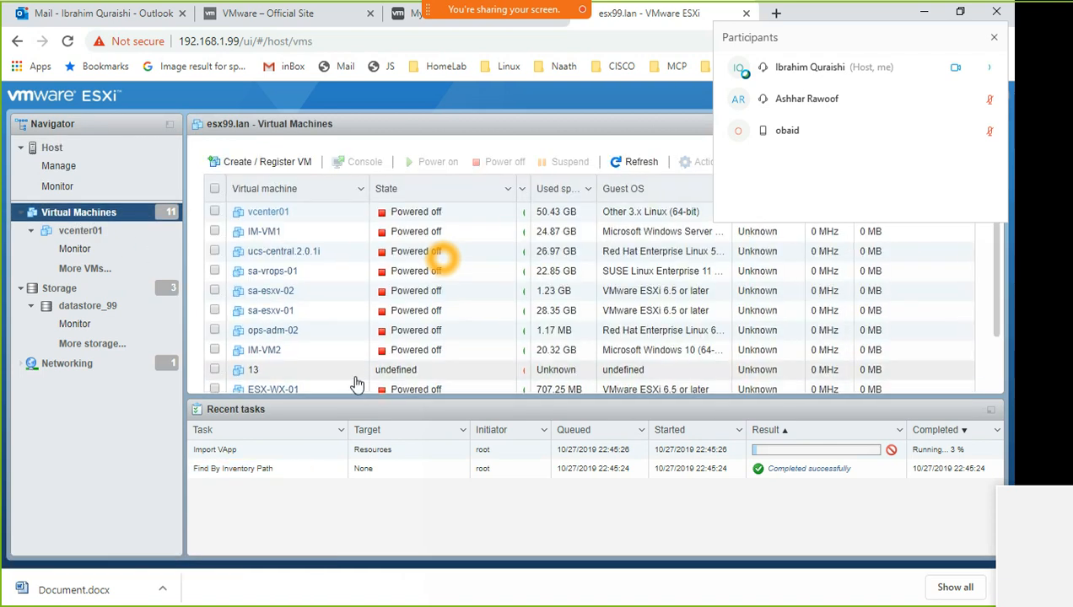
Select the new vcenter-wx-01 VM in the list, then switch back to the installer
scroll(341, 341, down, 1)
scroll(341, 346, down, 2)
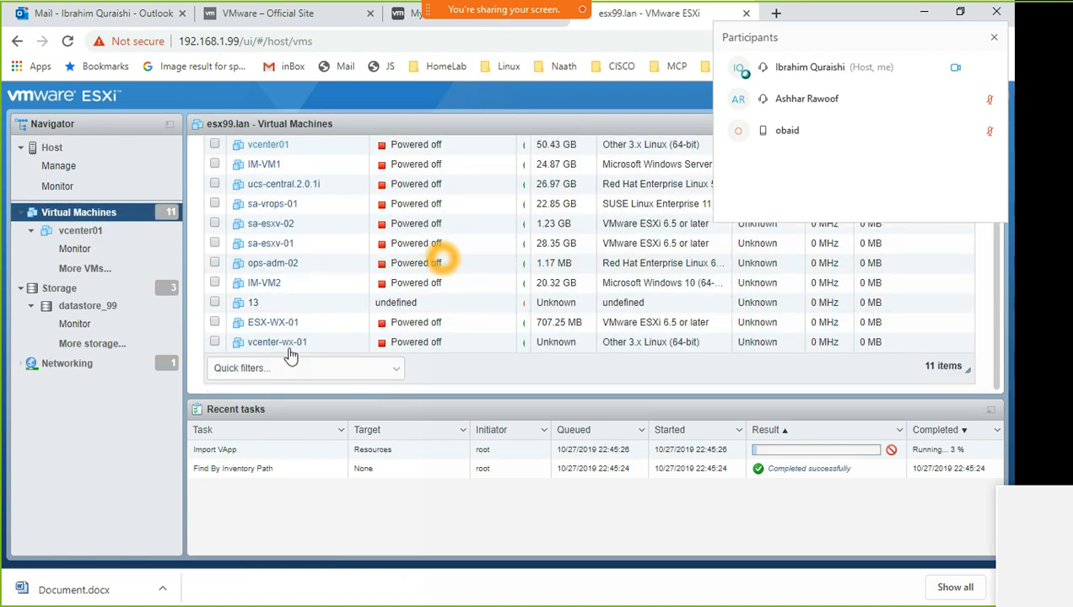
click(349, 345)
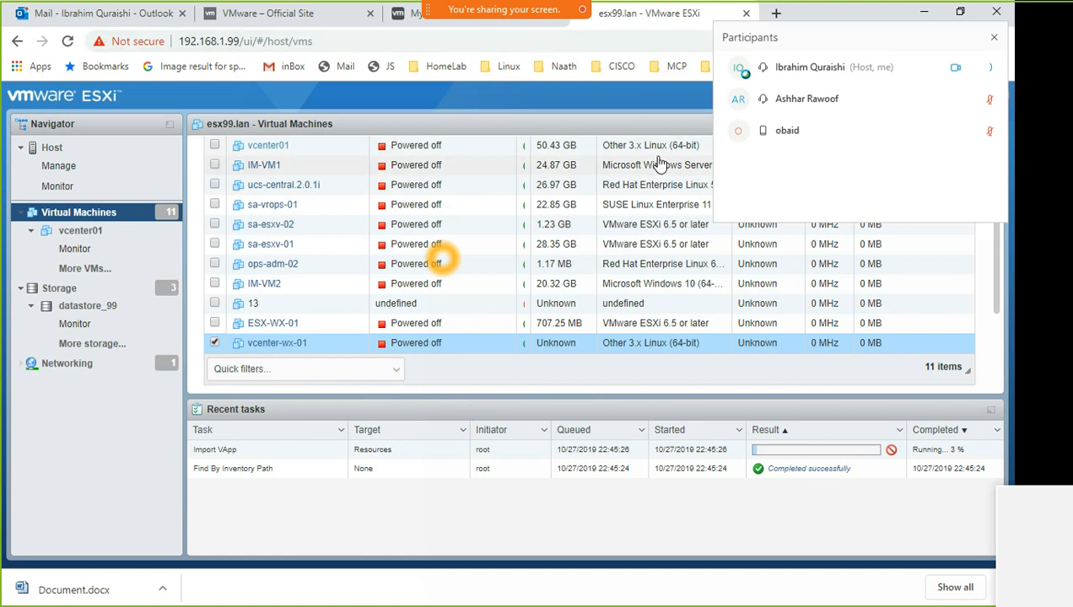
key(alt+Tab)
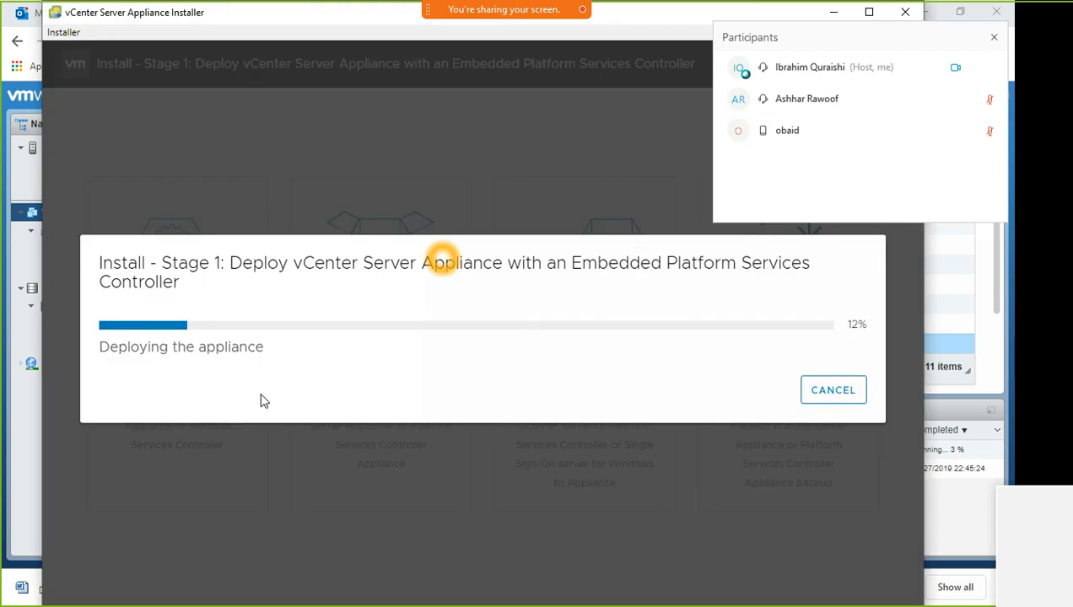
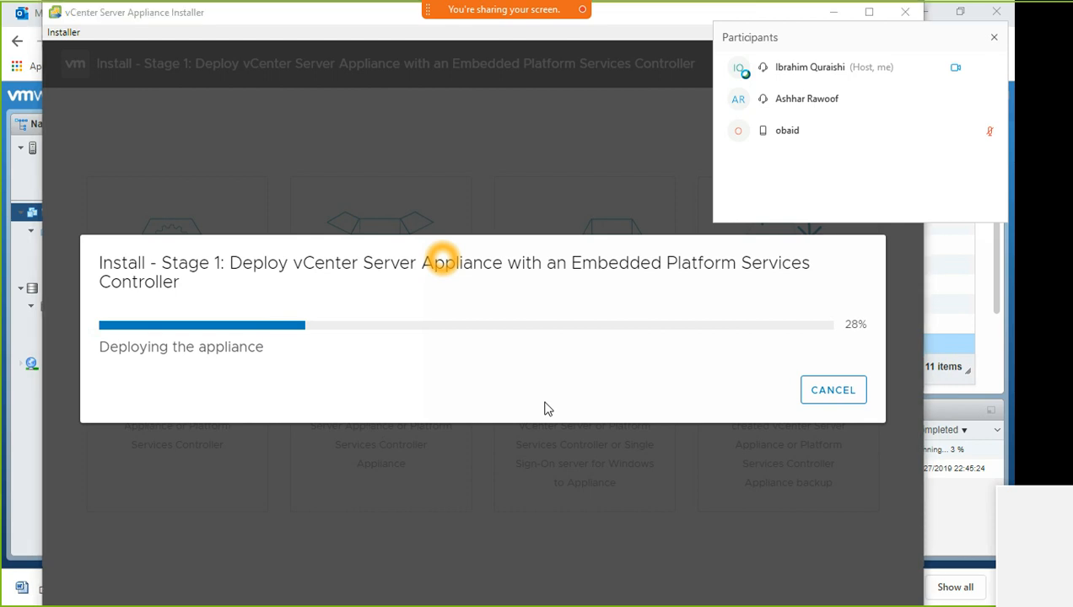
Wait until Stage 1 reports the vCenter Server with embedded Platform Services Controller successfully deployed
key(super+i)
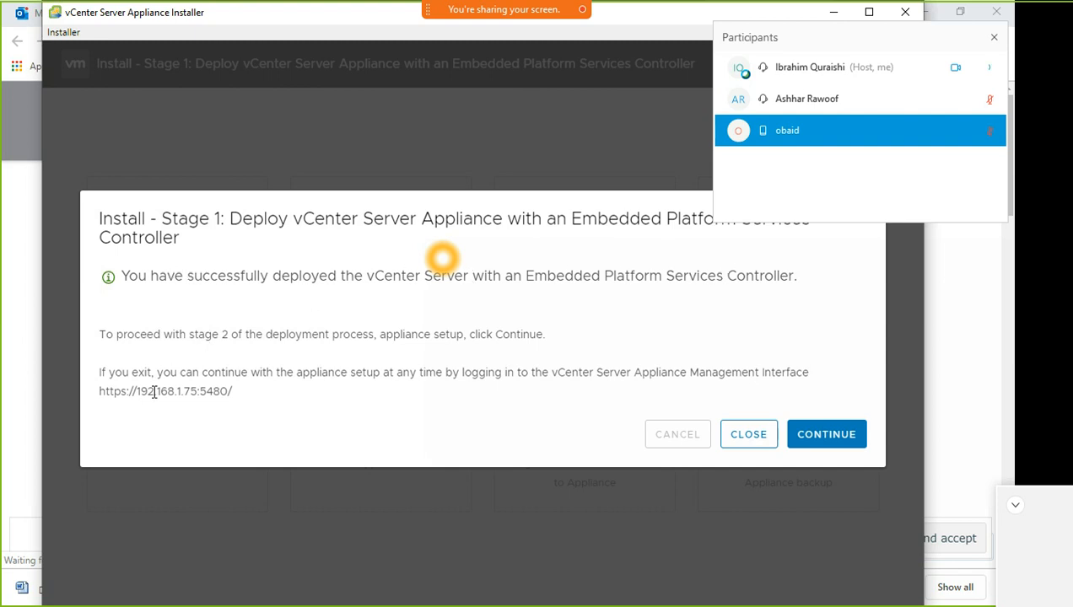
drag(228, 393, 102, 397)
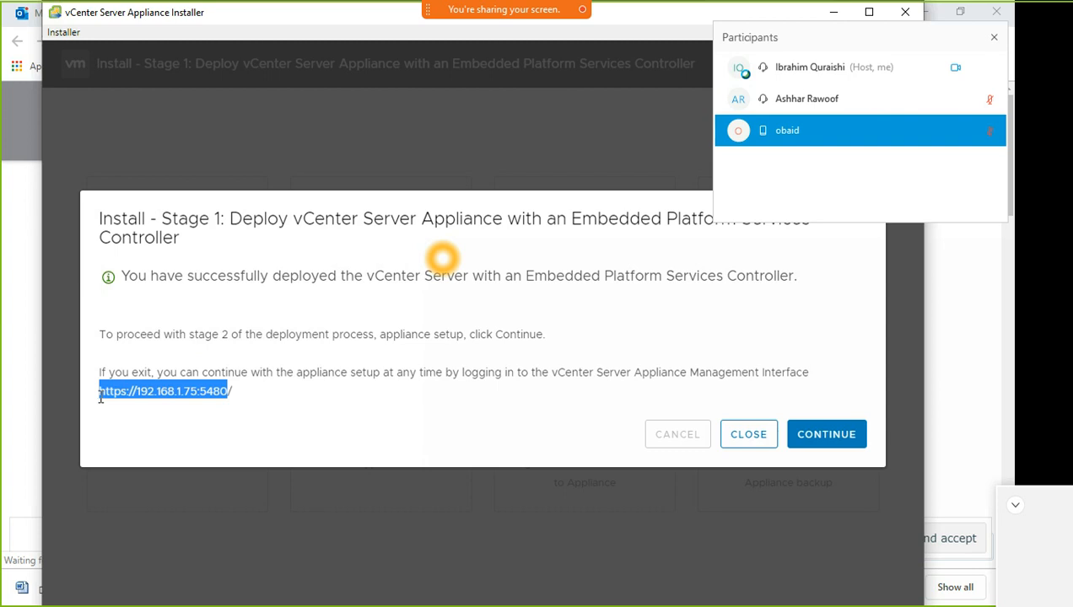
click(819, 440)
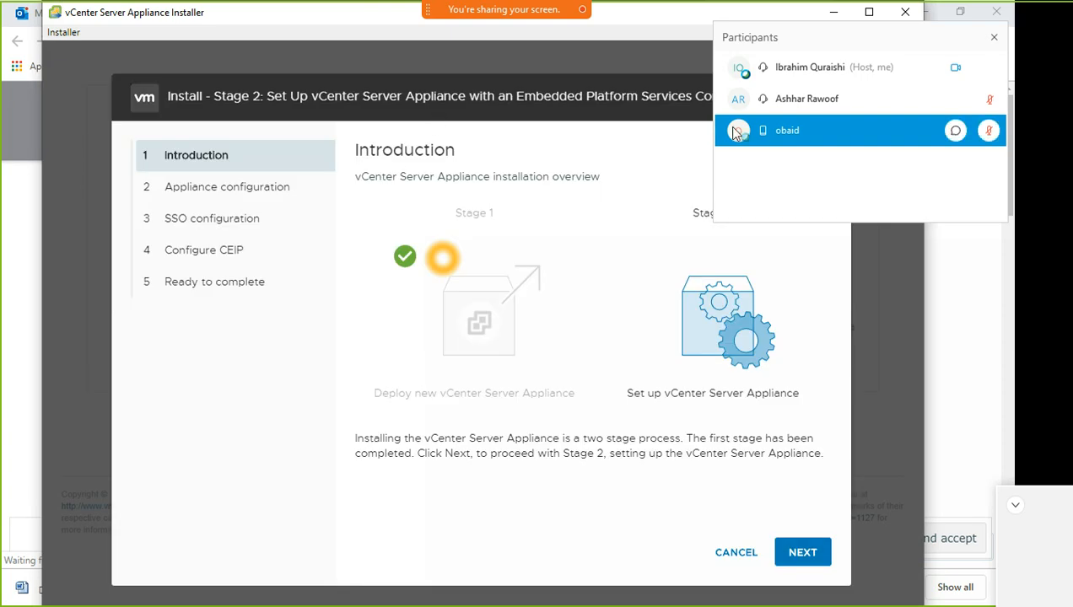
Move the Participants panel aside and minimise the installer to reveal the subnet cheat sheet
drag(838, 42, 1072, 333)
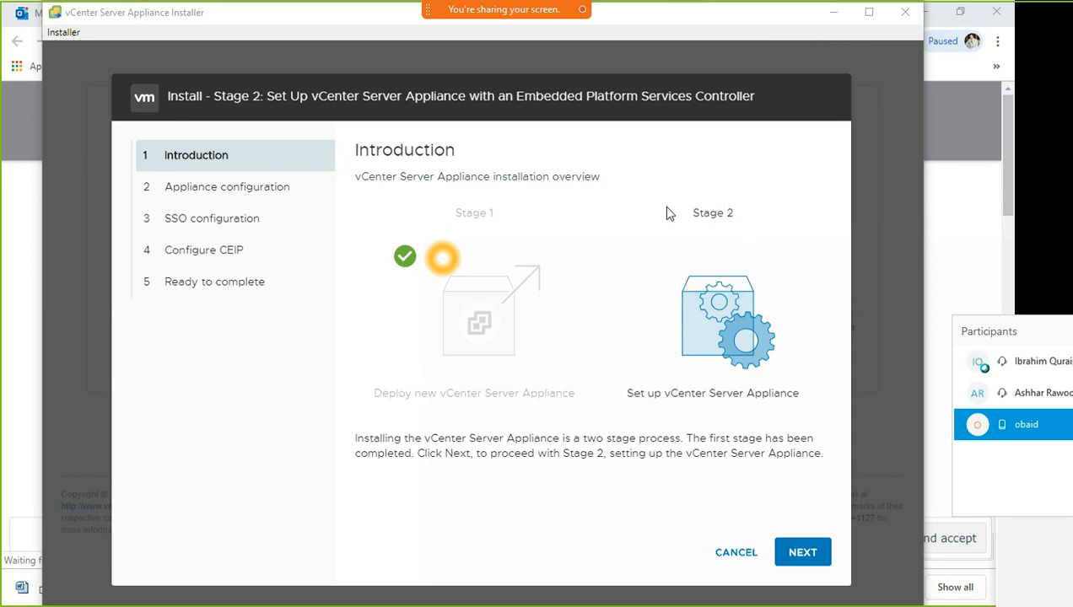
click(832, 13)
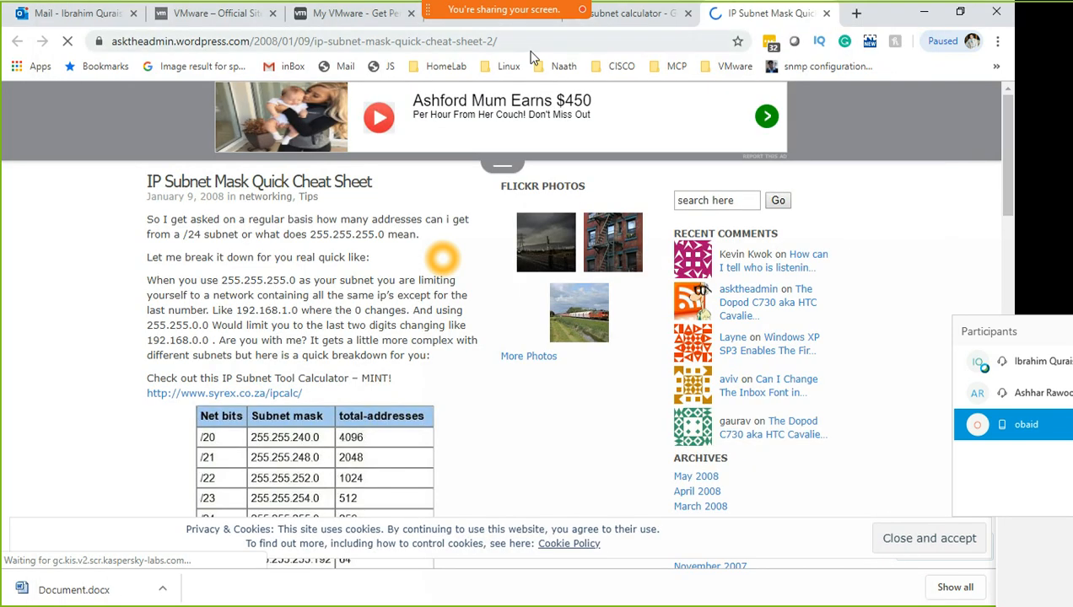
Go from the subnet calculator tab to the ESXi host's Virtual Machines list showing vcenter-wx-01
click(611, 19)
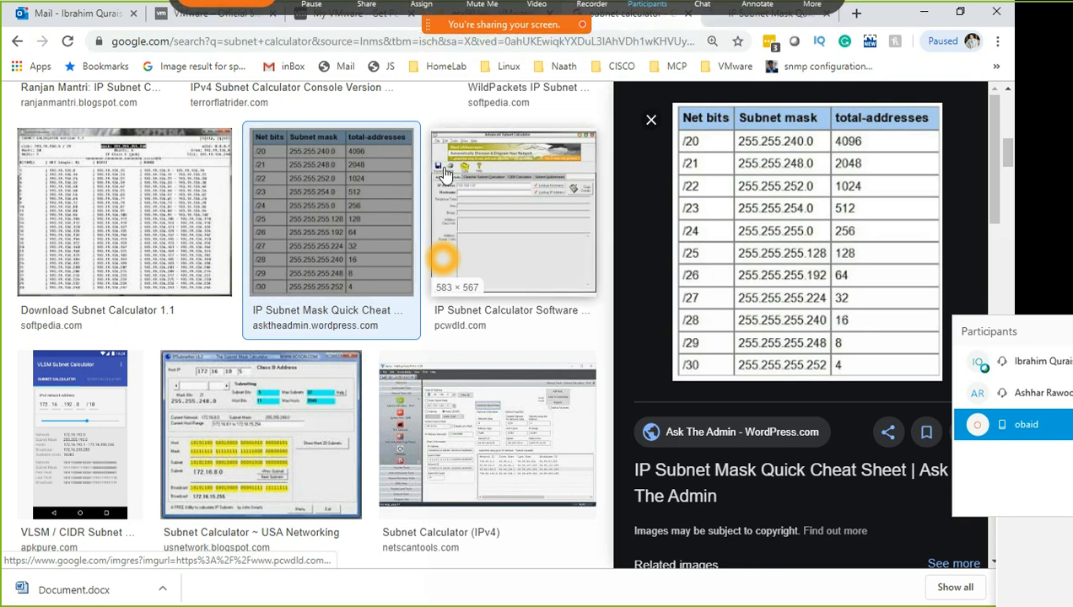
click(486, 28)
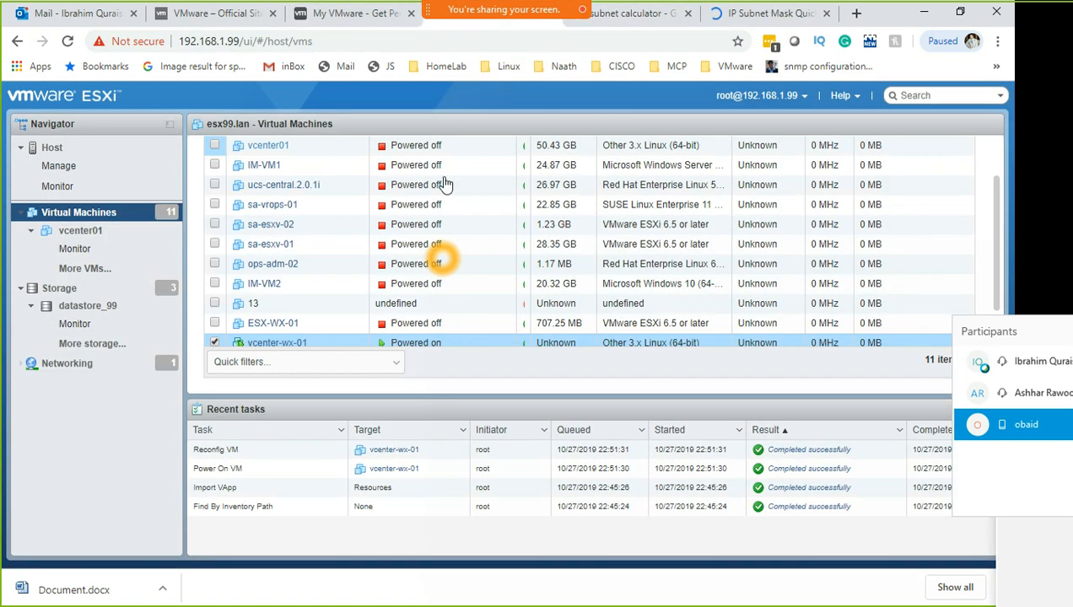
Open the vcenter-wx-01 console thumbnail, then return to the IP Subnet Mask cheat sheet tab
scroll(301, 360, down, 3)
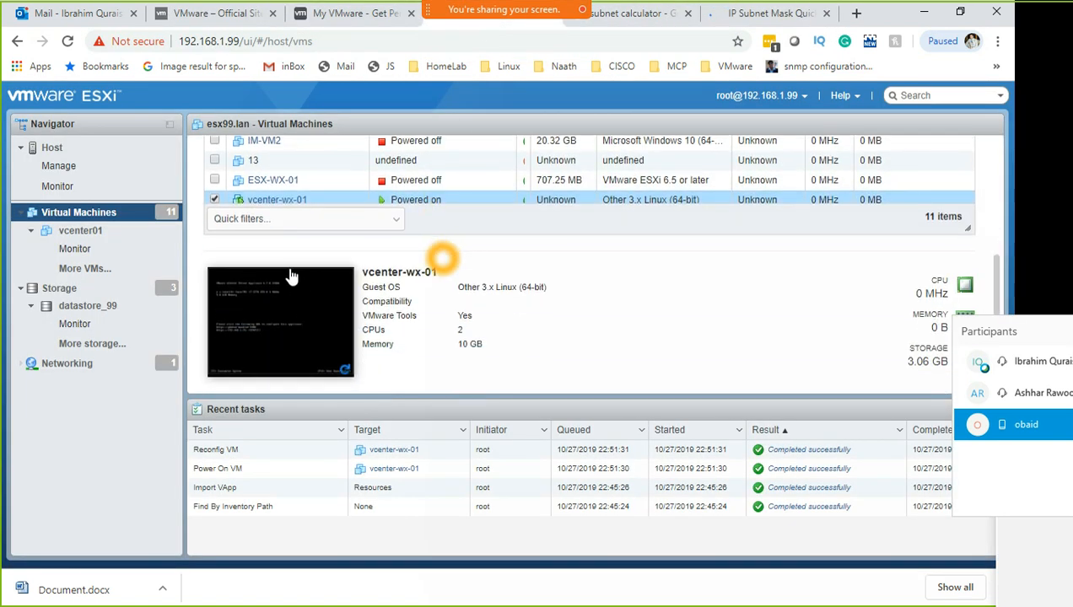
click(305, 353)
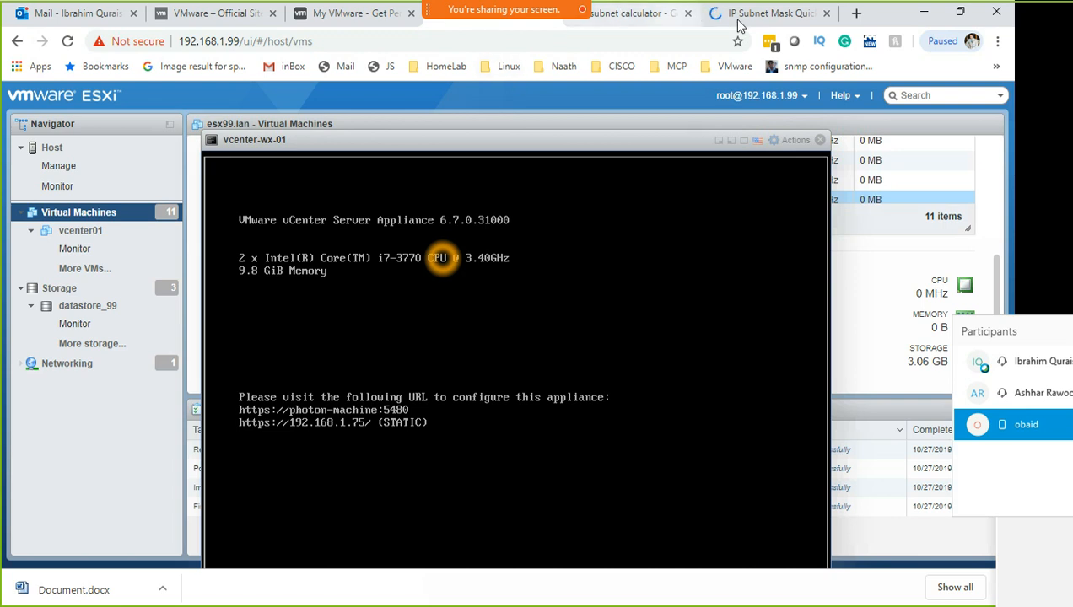
click(768, 16)
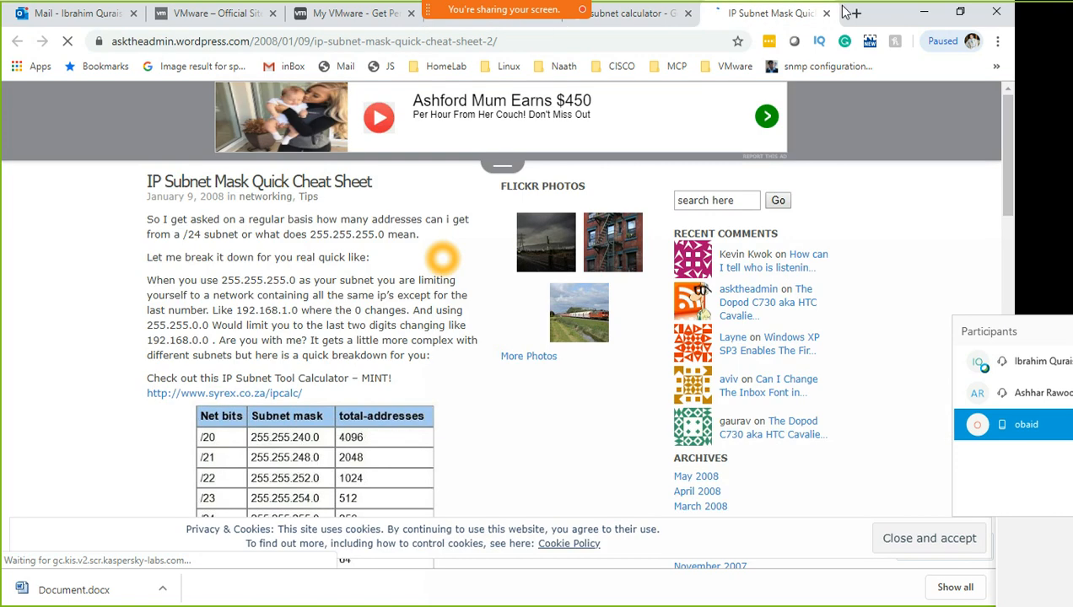
Minimise Chrome and bring the vCenter Server Appliance Installer forward with Alt+Tab
click(925, 12)
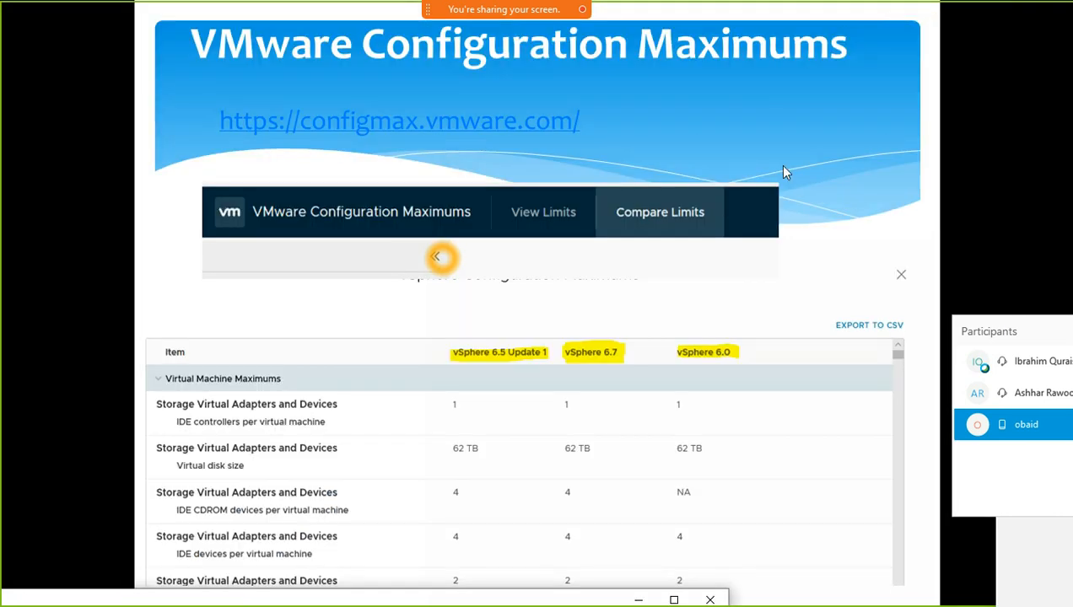
key(alt+Tab)
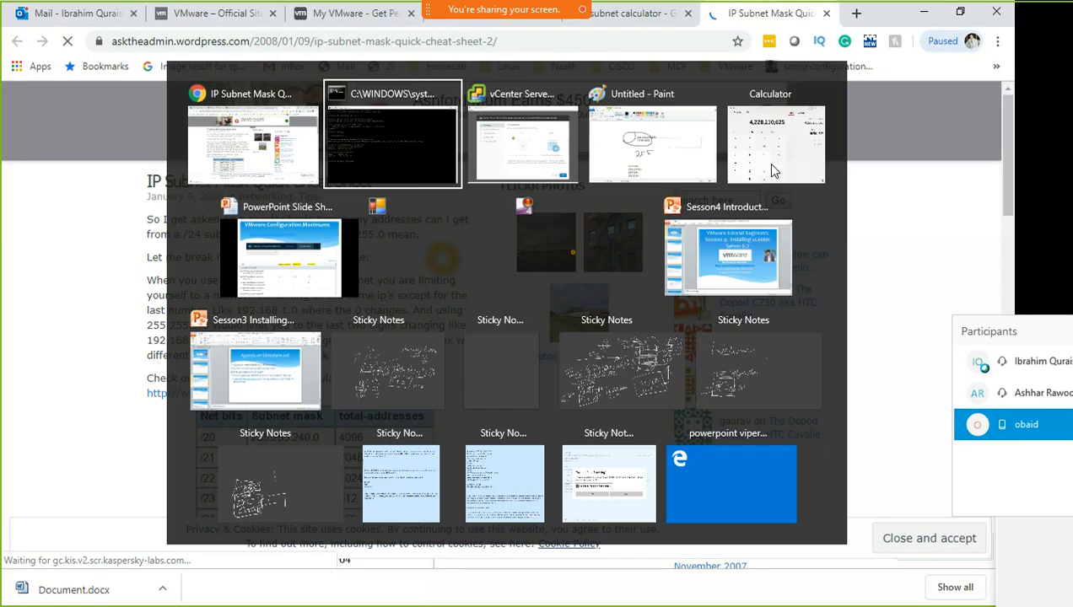
key(alt+Tab)
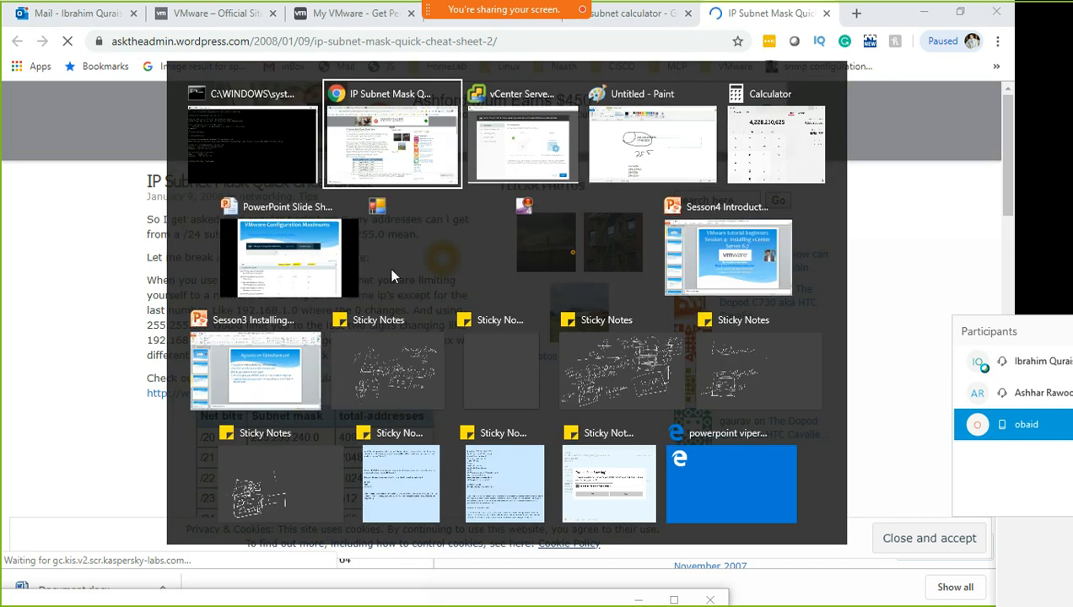
click(529, 156)
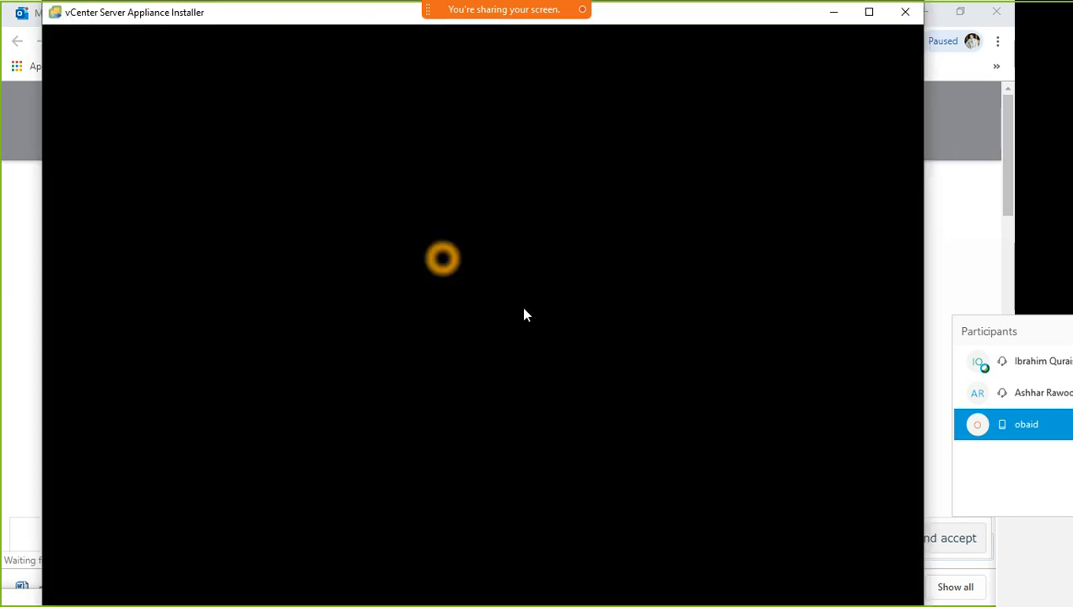
Keep time sync mode on the ESXi host and SSH access Disabled in appliance configuration
click(806, 552)
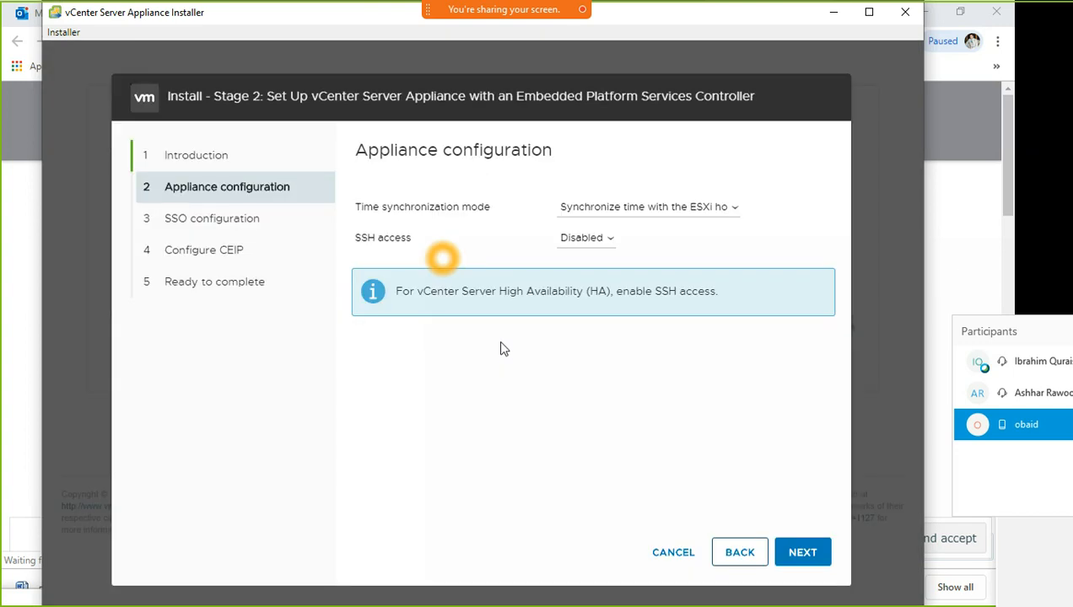
click(721, 211)
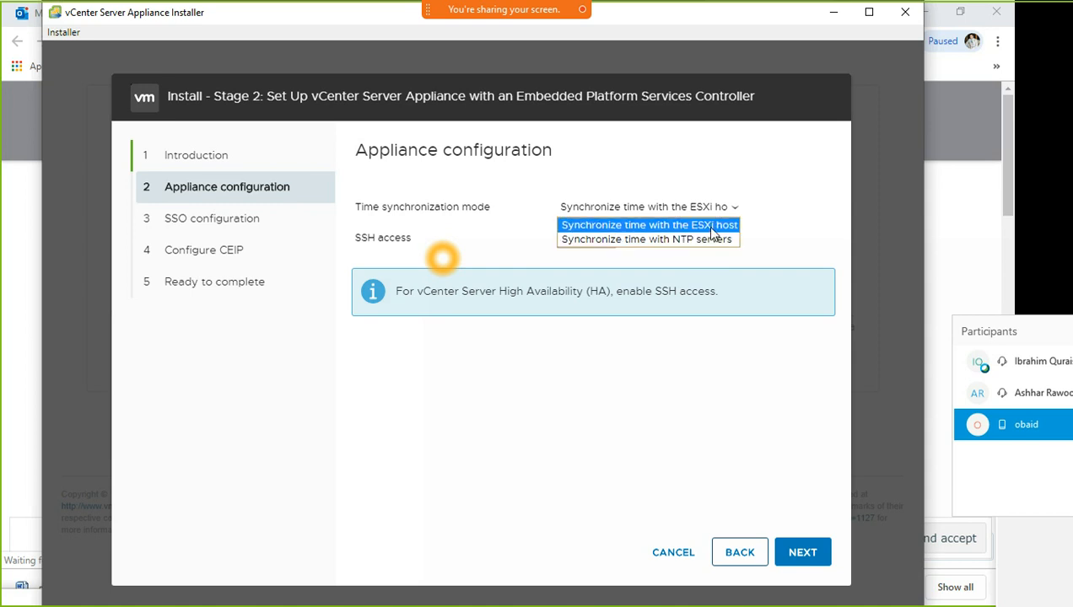
click(712, 228)
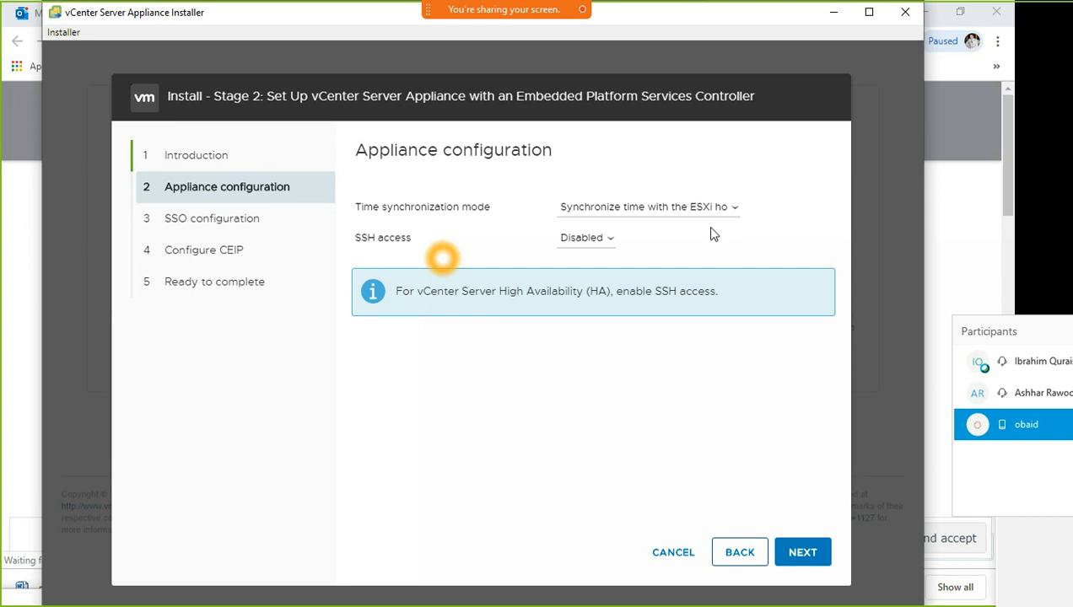
click(665, 209)
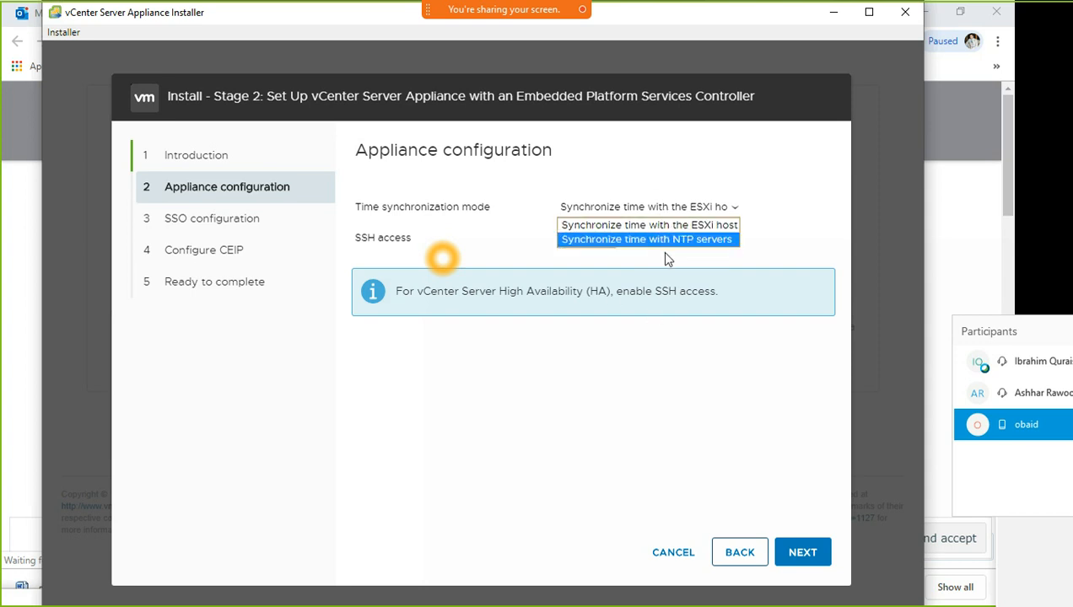
click(1006, 338)
drag(1006, 337, 815, 156)
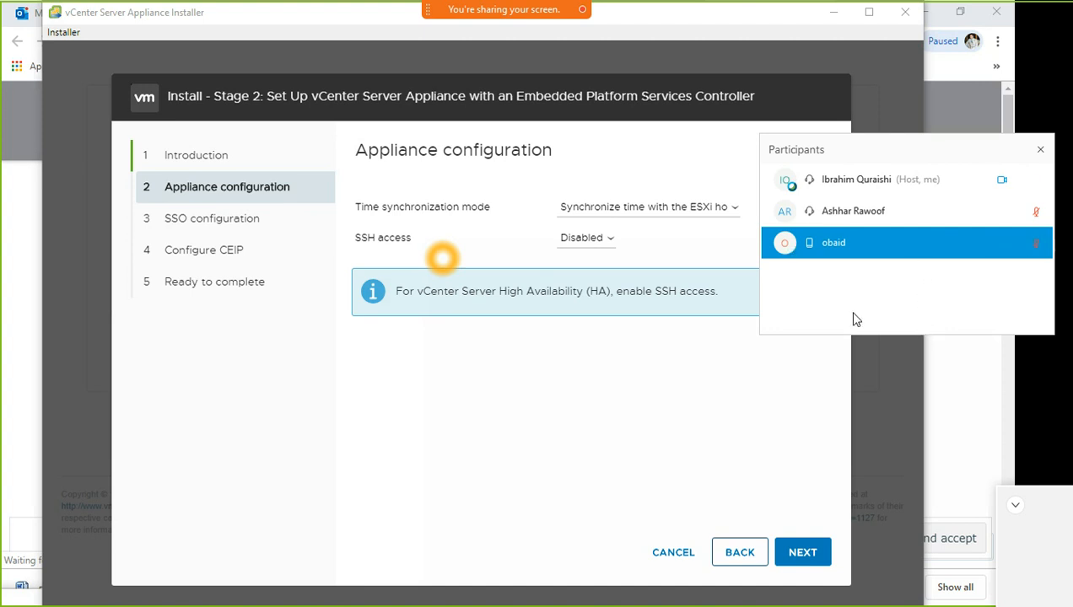
drag(654, 290, 661, 290)
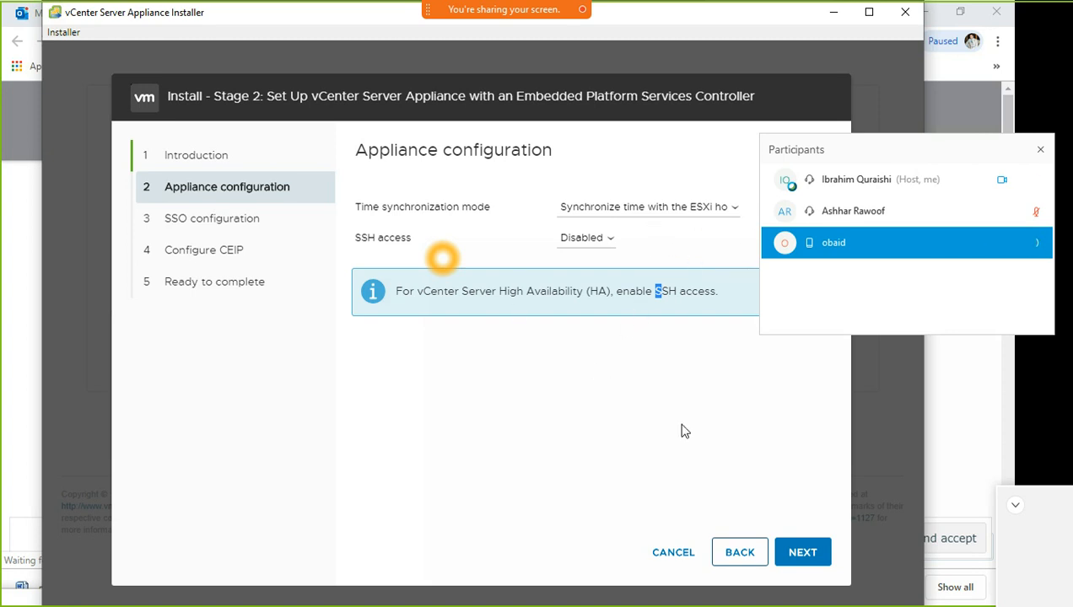
click(803, 554)
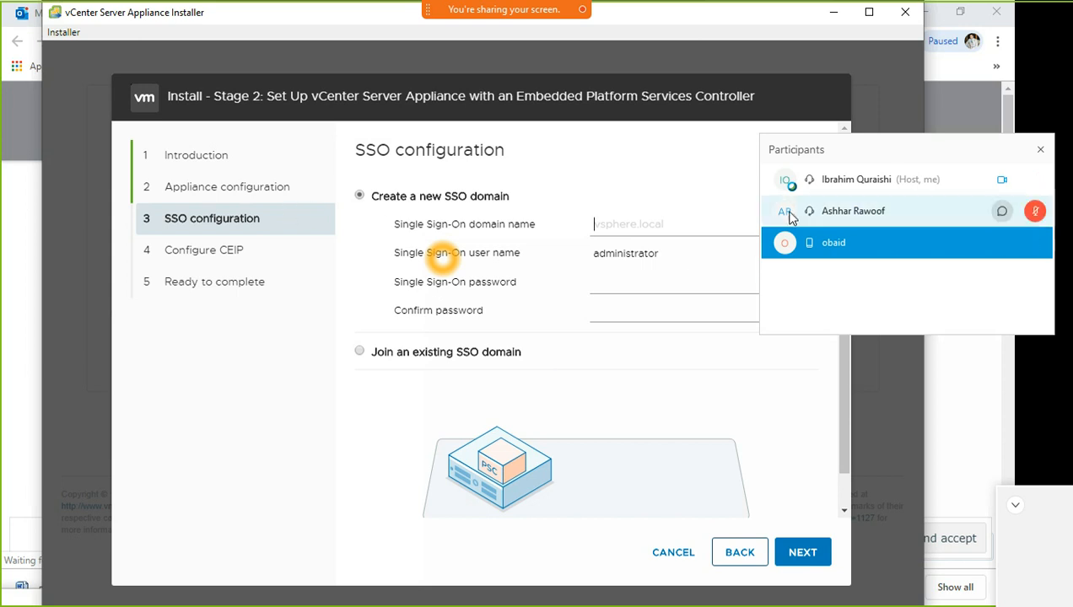
Enter agileops.vsphere.local in the Single Sign-On domain name field
drag(852, 152, 1046, 295)
click(638, 224)
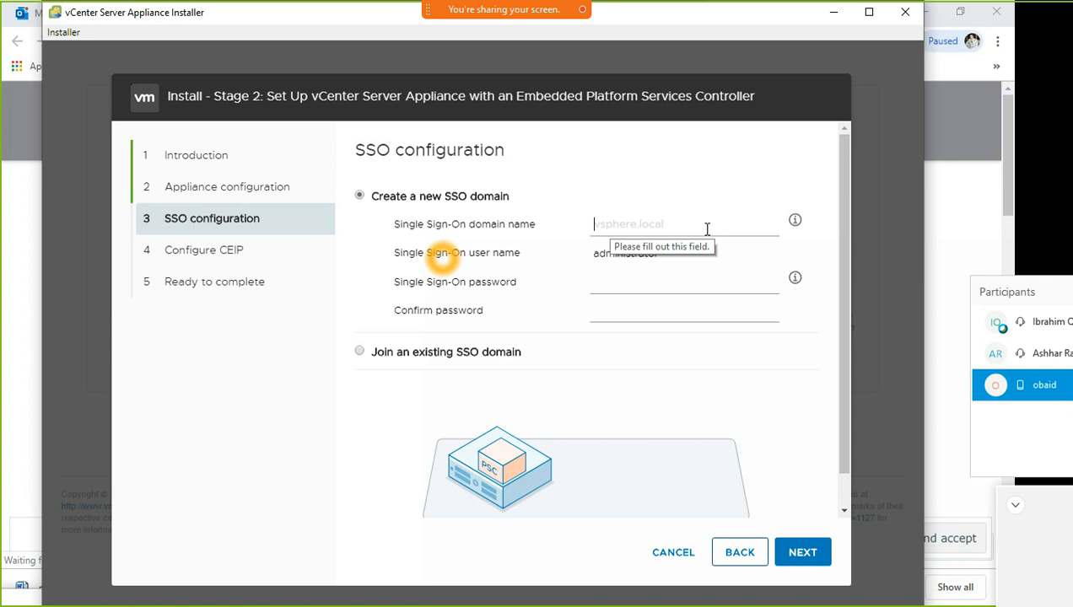
text(a)
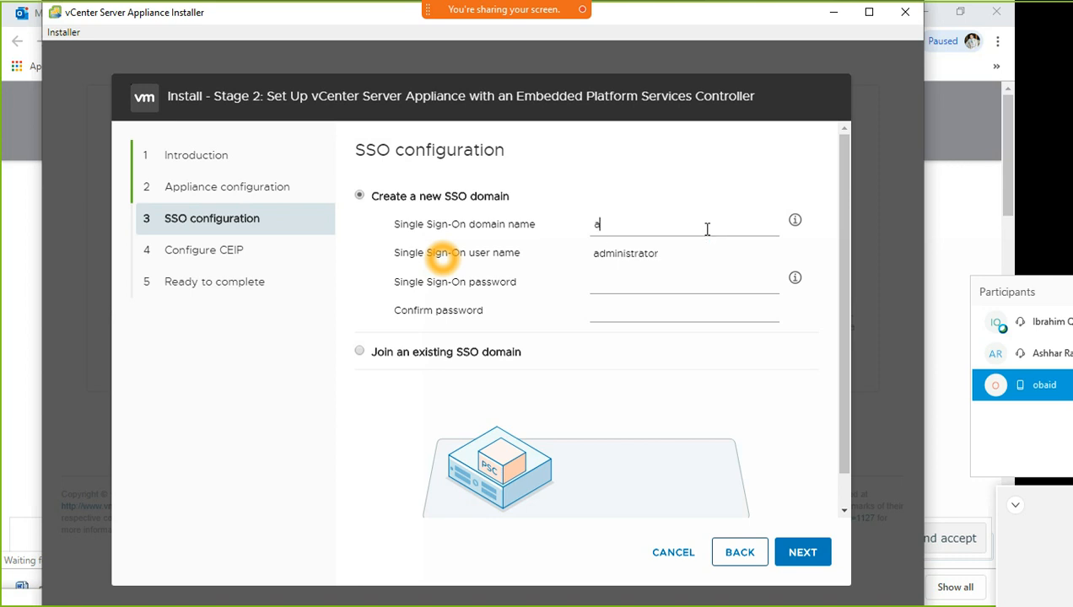
text(gileops.vsphere.local)
Edit the domain name by inserting 'live.' to make agileops.live.vsphere.local
key(Left)
key(Left)
key(Left)
key(Left)
key(Left)
key(Left)
key(Left)
key(Left)
key(Left)
key(Left)
key(Left)
key(Left)
key(Left)
text(lab)
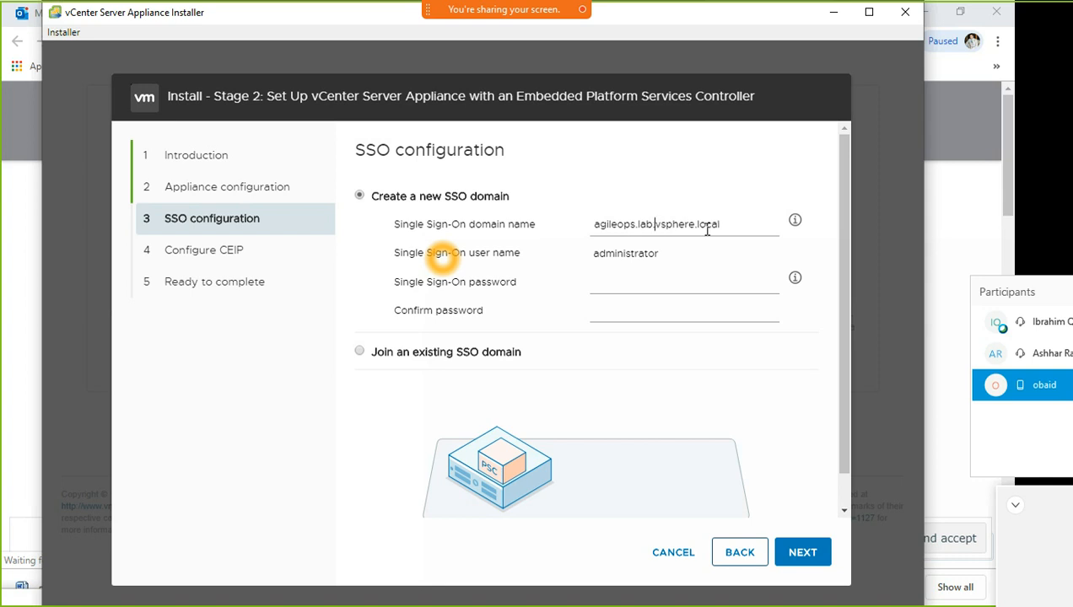
key(BackSpace)
key(BackSpace)
key(BackSpace)
key(BackSpace)
text(test.)
key(BackSpace)
text(.)
key(BackSpace)
key(BackSpace)
key(BackSpace)
key(BackSpace)
key(BackSpace)
text(ua)
key(BackSpace)
key(BackSpace)
text(dve.)
key(BackSpace)
key(BackSpace)
key(BackSpace)
key(BackSpace)
text(live.)
drag(725, 227, 533, 244)
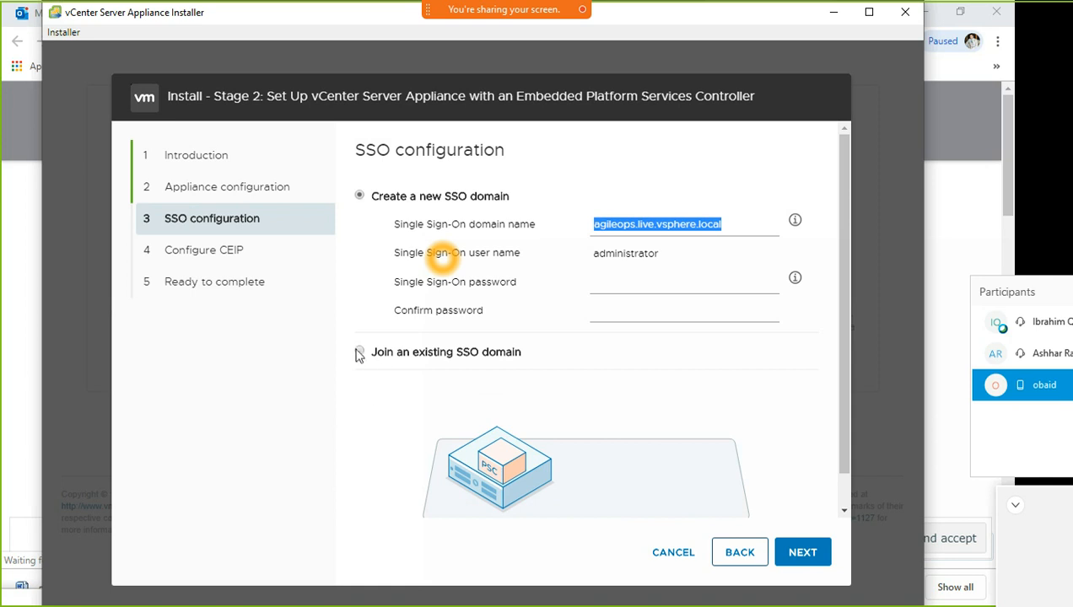
click(607, 317)
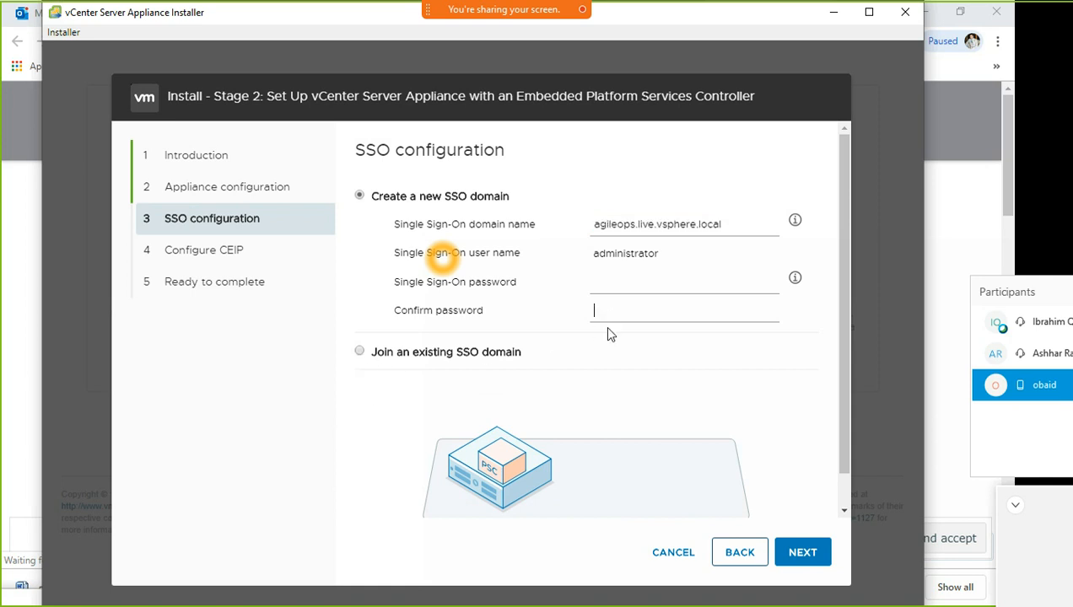
click(360, 353)
click(612, 269)
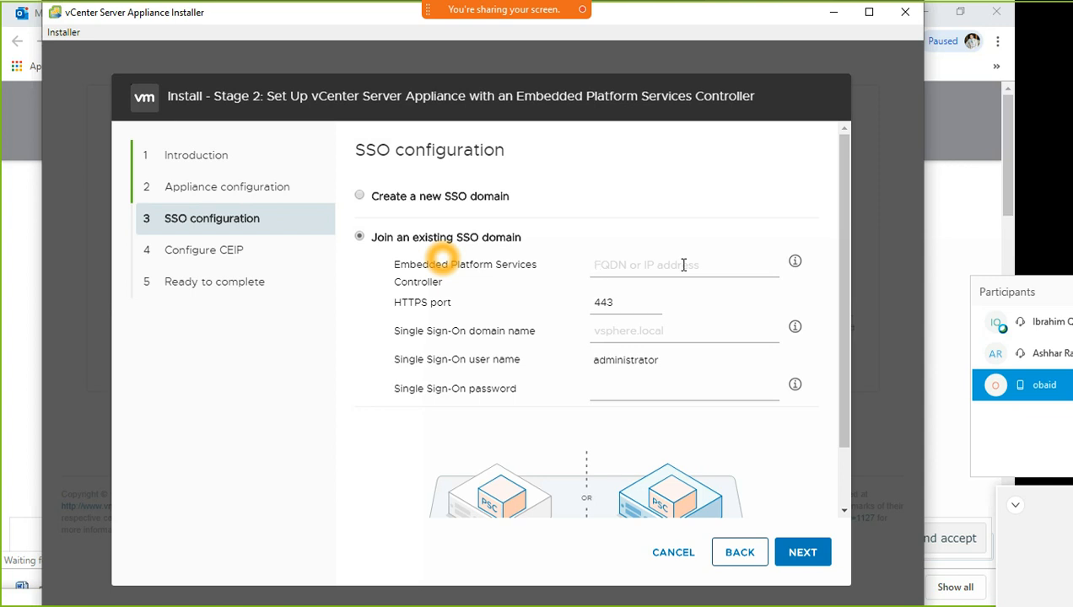
click(654, 334)
drag(399, 397, 522, 395)
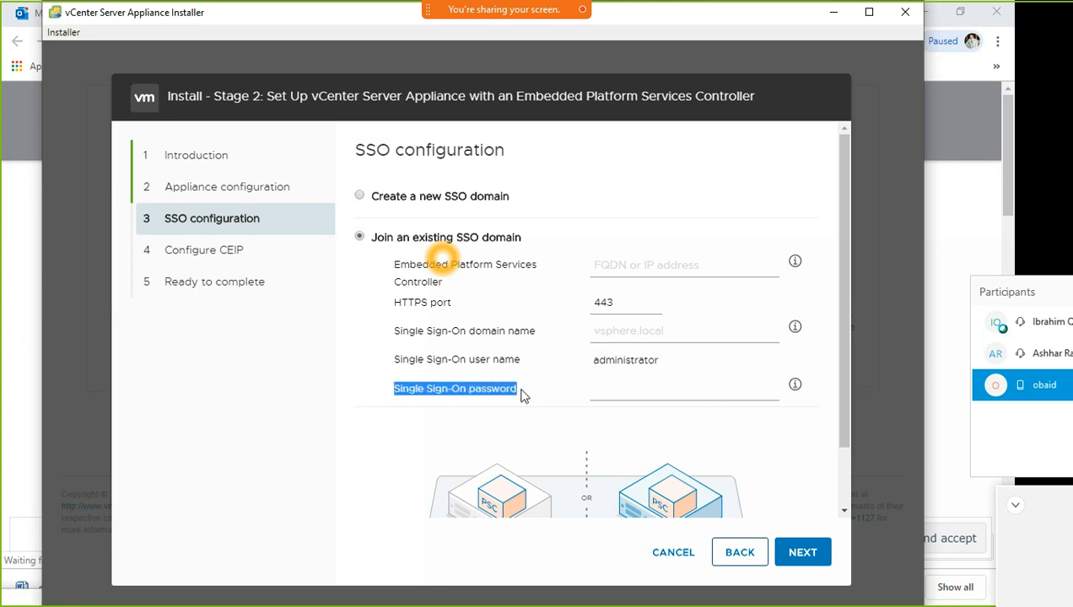
click(631, 386)
scroll(696, 451, down, 1)
scroll(696, 451, down, 1)
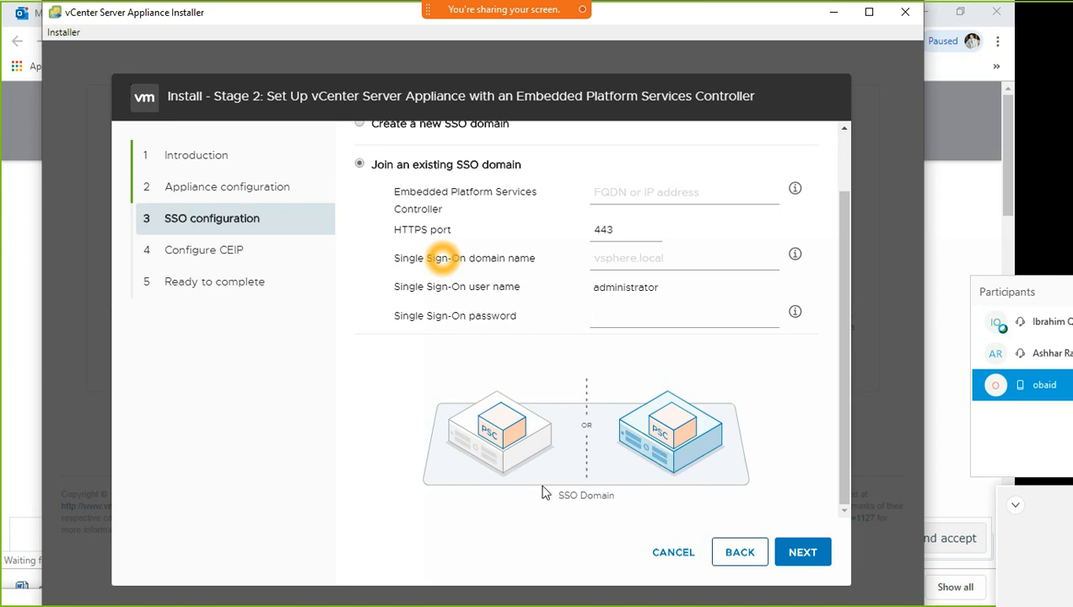
drag(556, 497, 643, 497)
drag(802, 384, 688, 450)
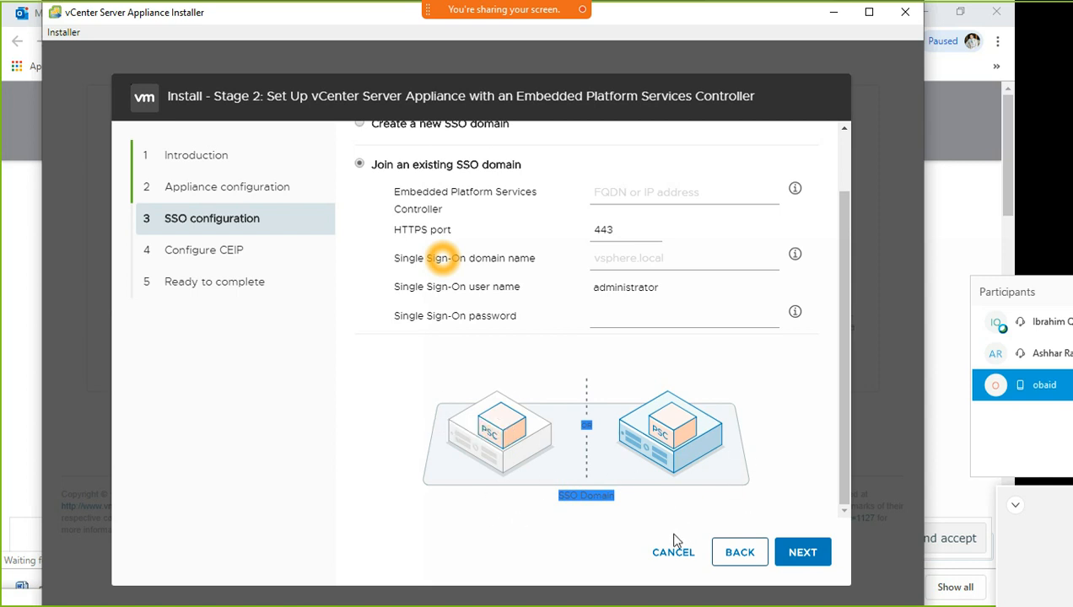
scroll(469, 376, up, 2)
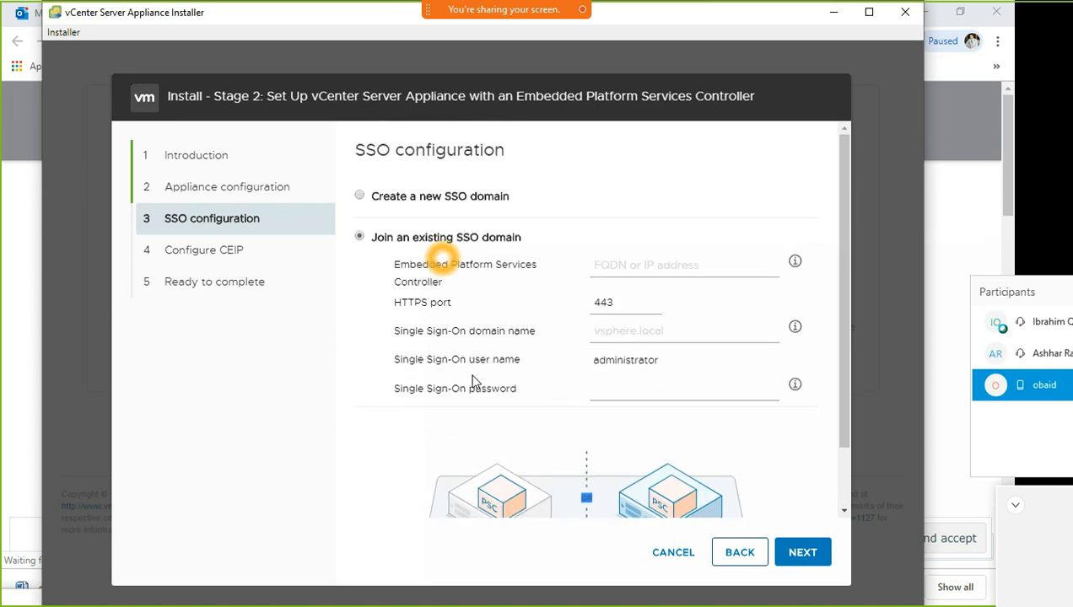
click(361, 196)
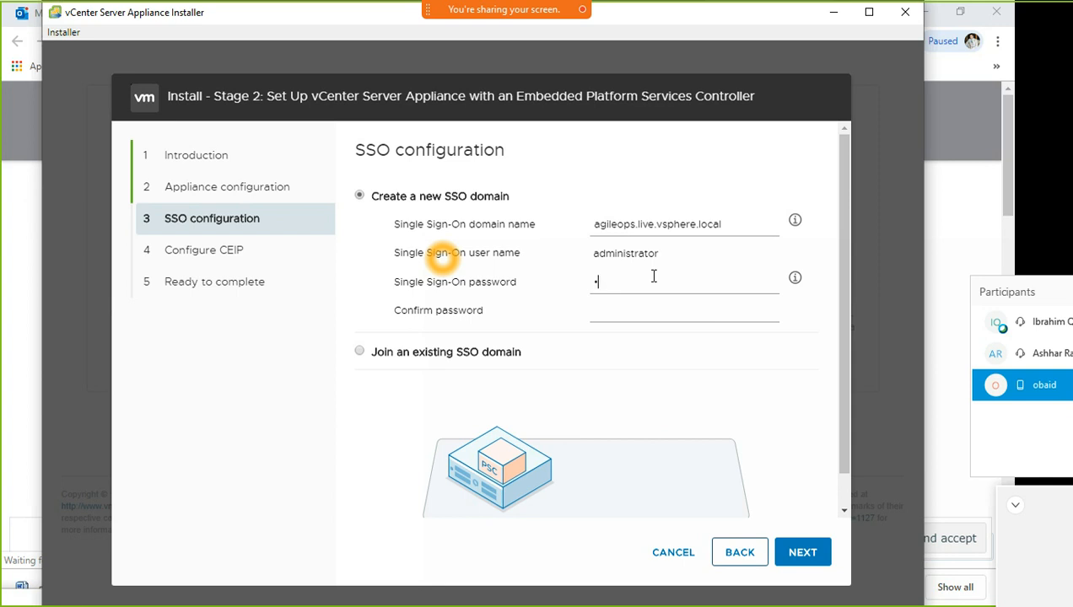
Enter the SSO administrator password in both password fields and continue to CEIP
drag(731, 223, 542, 242)
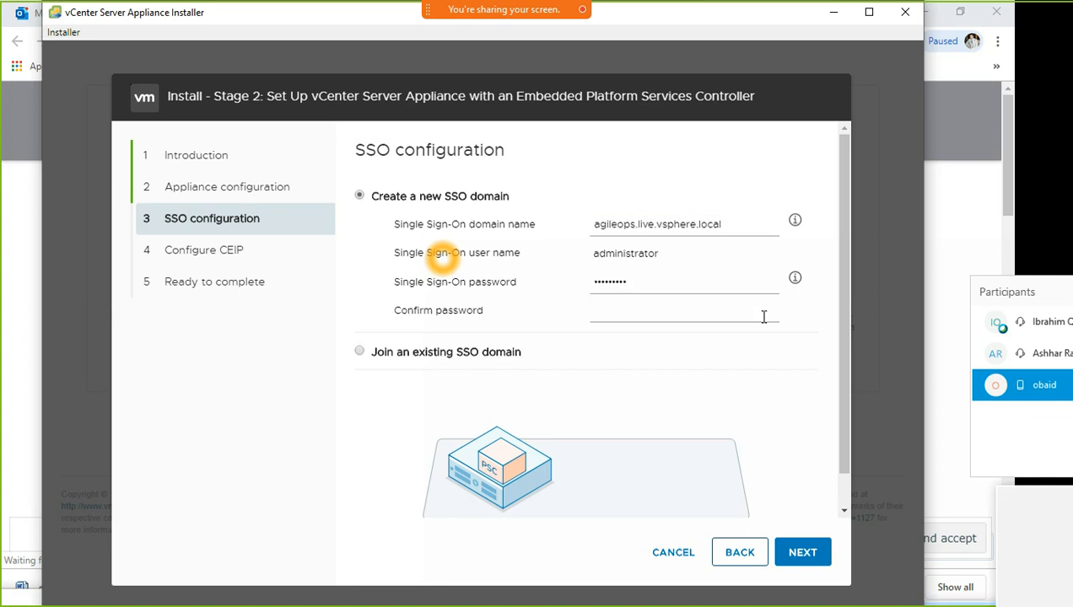
text(••••••)
double_click(661, 283)
text(•)
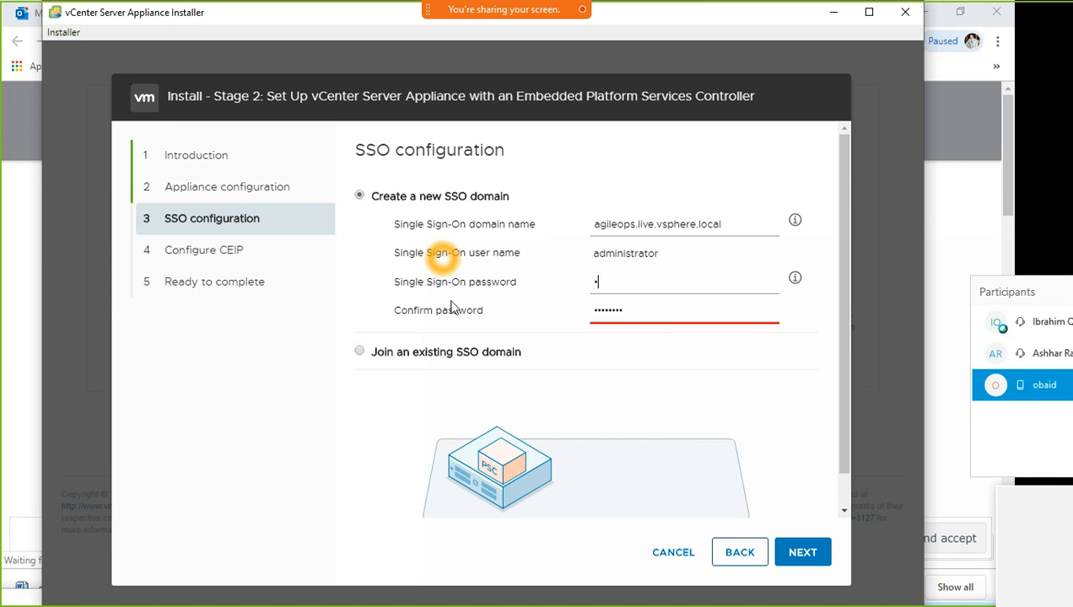
text(•••••••)
drag(658, 310, 540, 327)
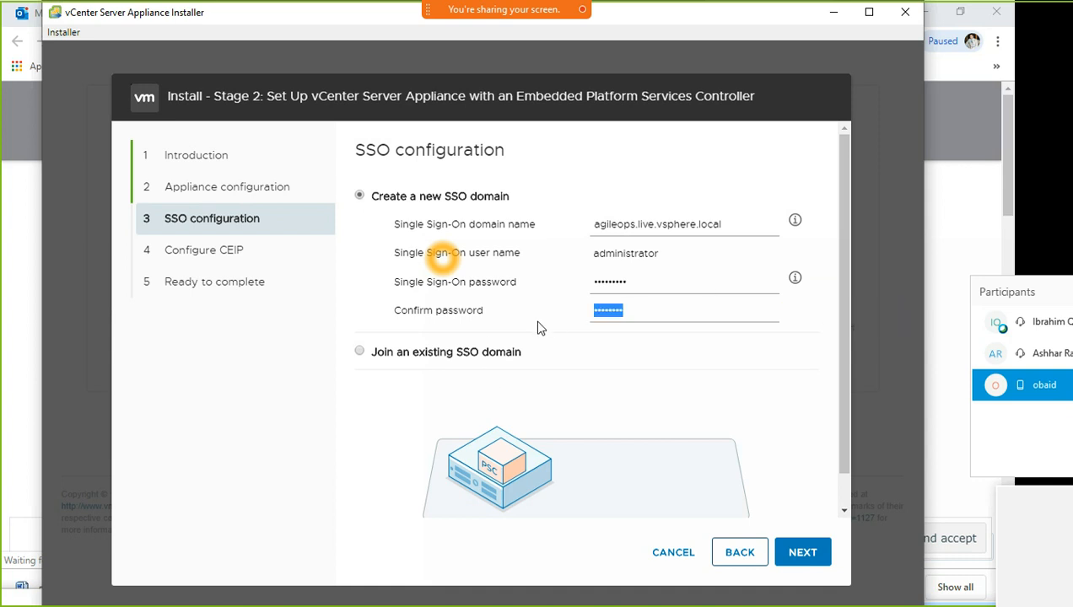
text(••••••••)
click(814, 561)
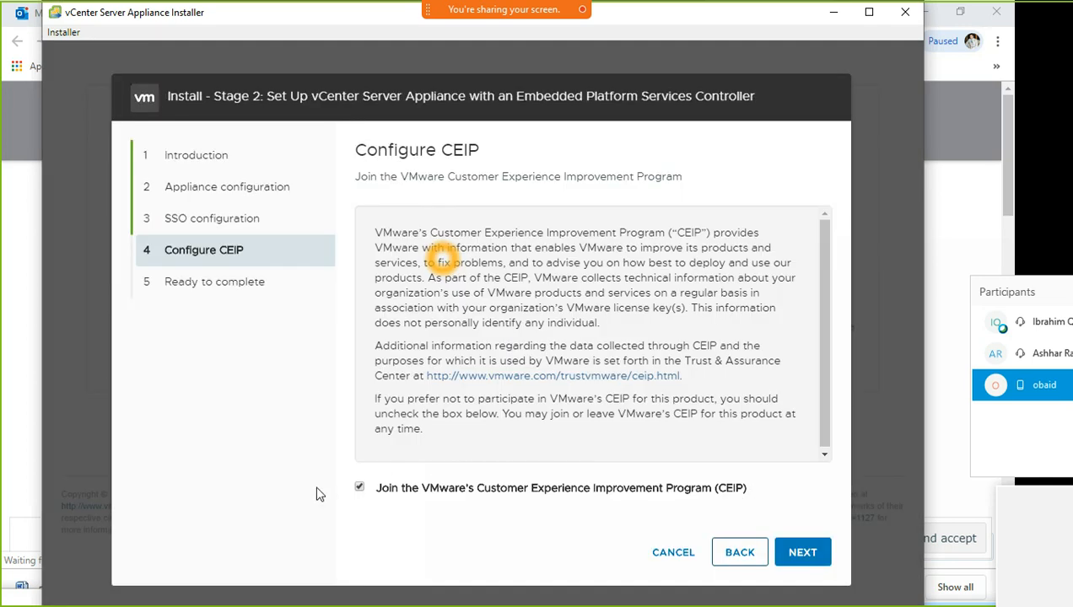
Uncheck the CEIP participation box and proceed to the Ready to complete summary
click(360, 488)
click(802, 552)
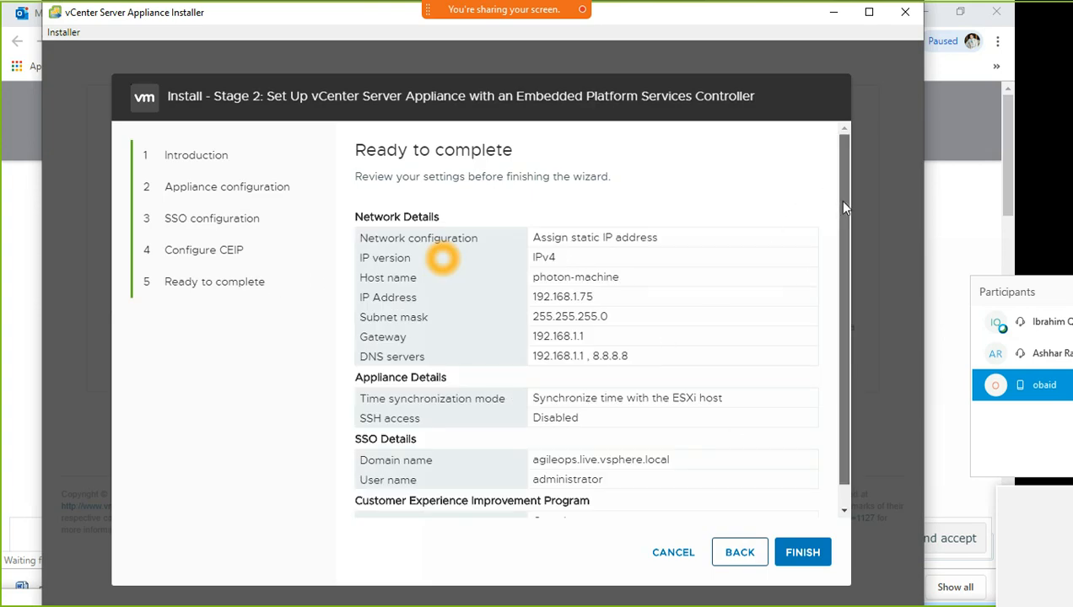
Check the summary (IP 192.168.1.75, SSO domain agileops.live.vsphere.local, CEIP off) and finish the wizard
scroll(837, 185, down, 1)
scroll(841, 278, up, 1)
drag(360, 238, 423, 255)
drag(548, 240, 721, 364)
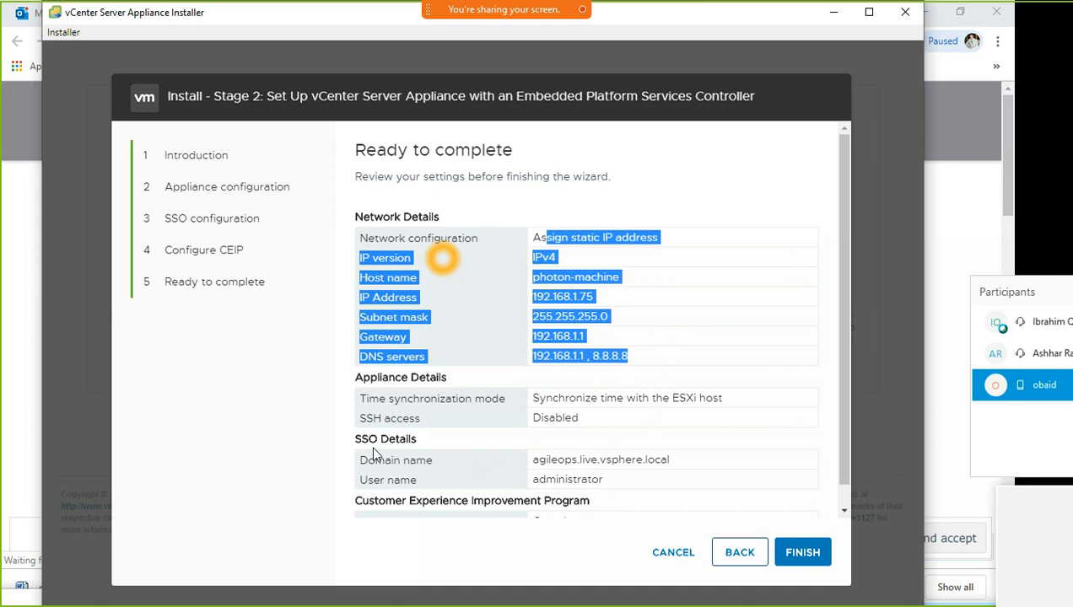
drag(356, 450, 721, 513)
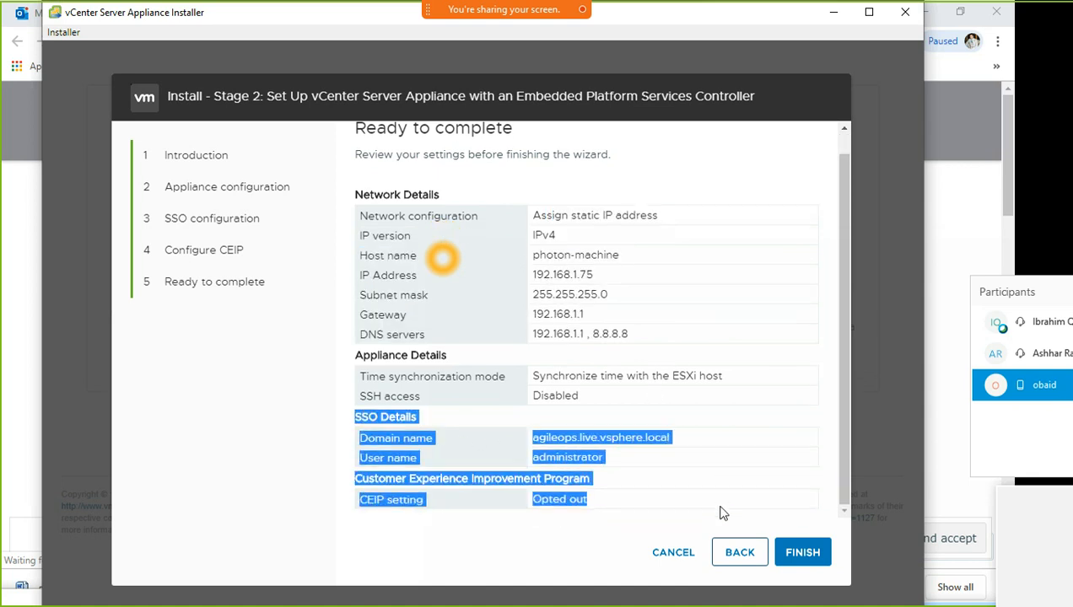
drag(594, 499, 377, 489)
drag(533, 448, 682, 447)
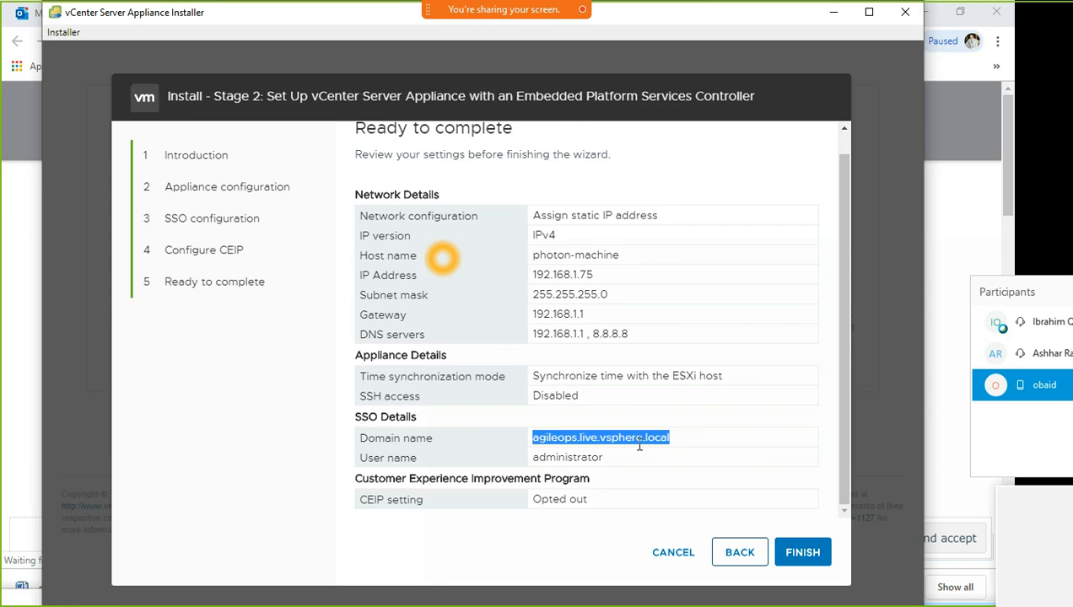
drag(538, 455, 609, 462)
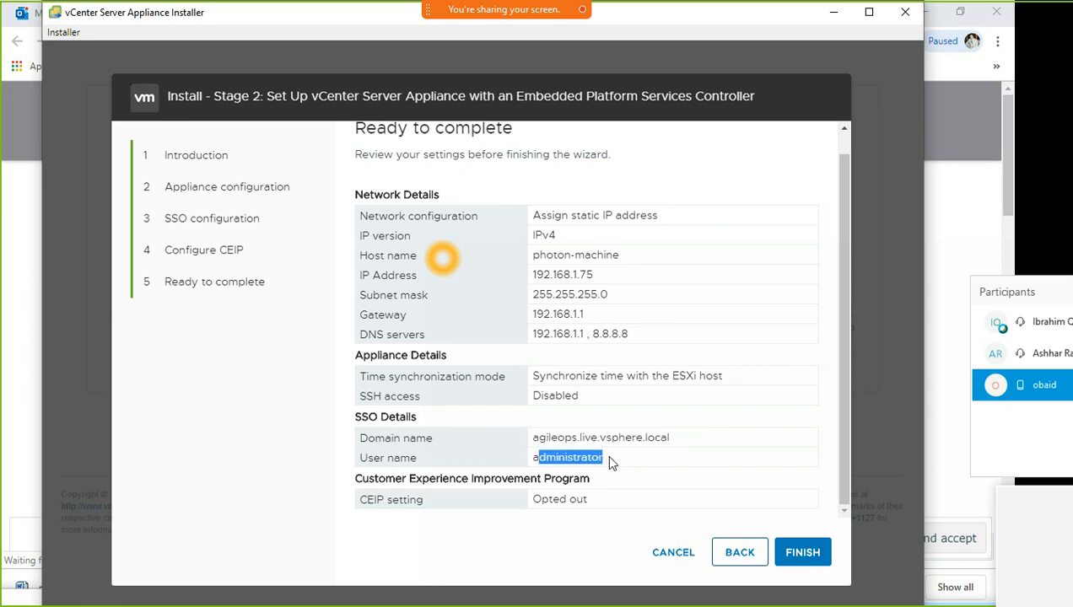
click(611, 463)
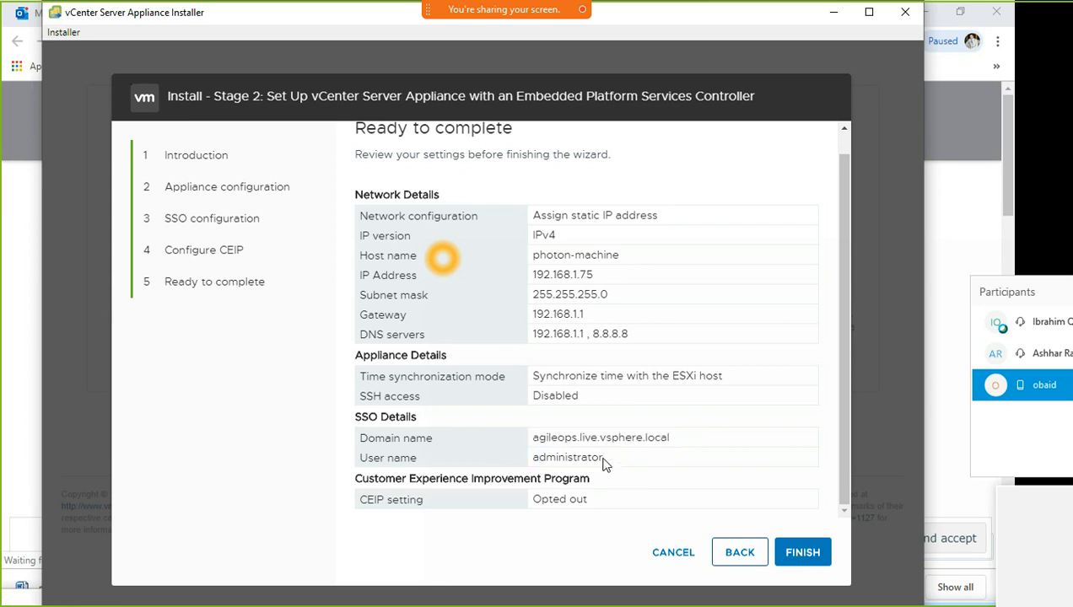
click(809, 558)
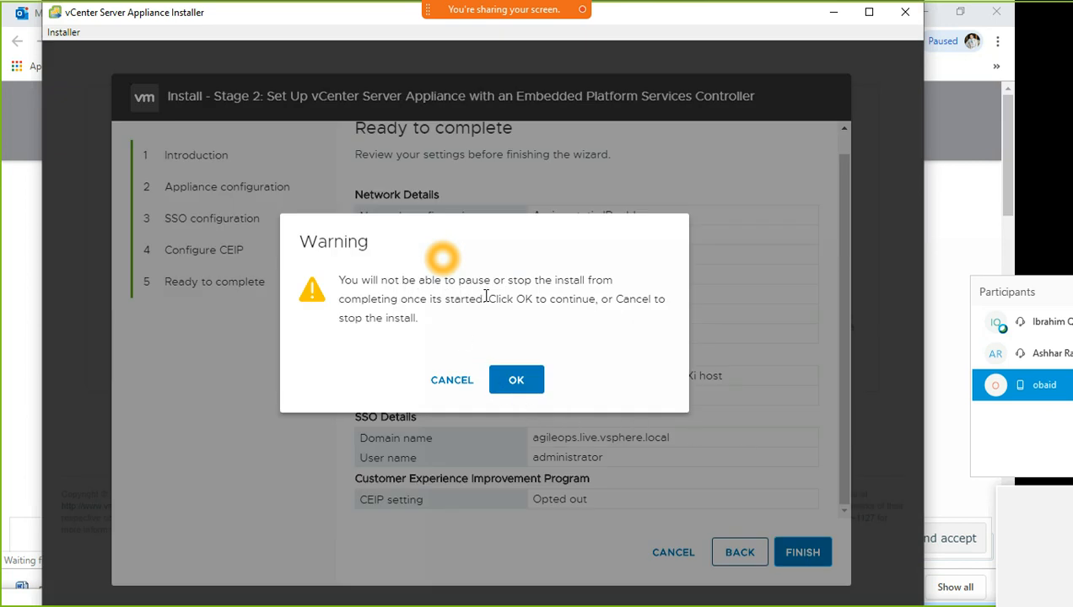
Accept the cannot-be-paused warning with OK to launch Stage 2 configuration
click(515, 379)
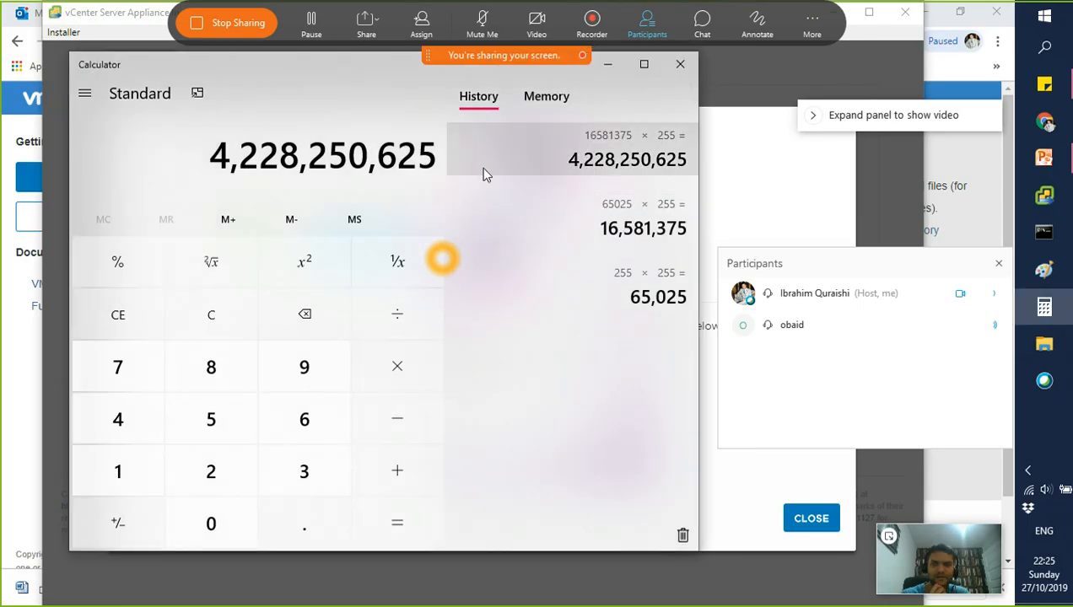
Close Calculator, confirm Stage 2 is complete, and bring up the Getting Started page at 192.168.1.75
click(680, 64)
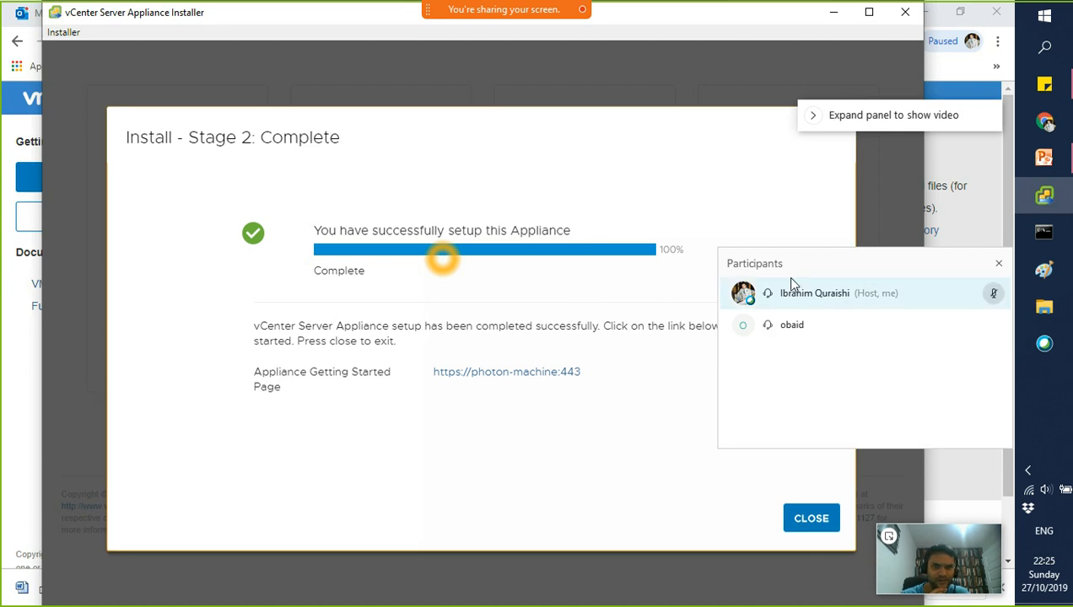
drag(779, 267, 1067, 563)
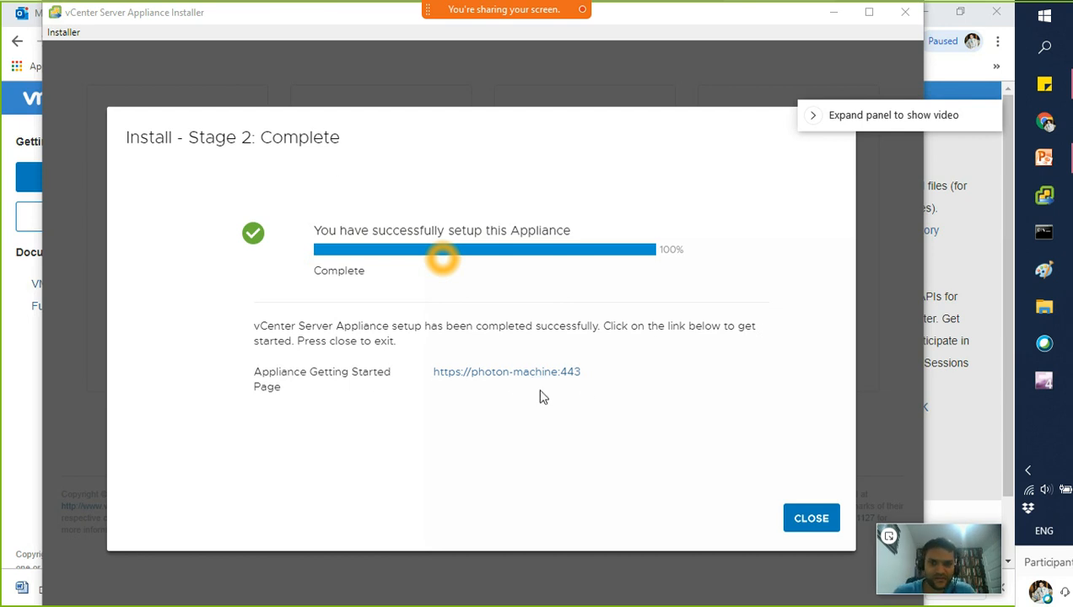
drag(580, 372, 436, 383)
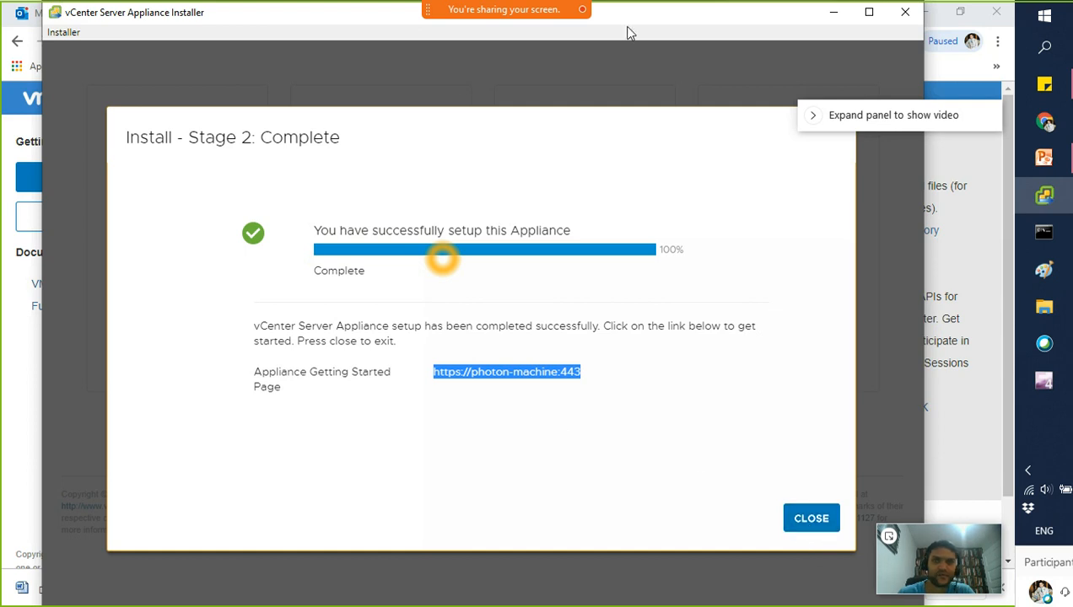
click(1054, 134)
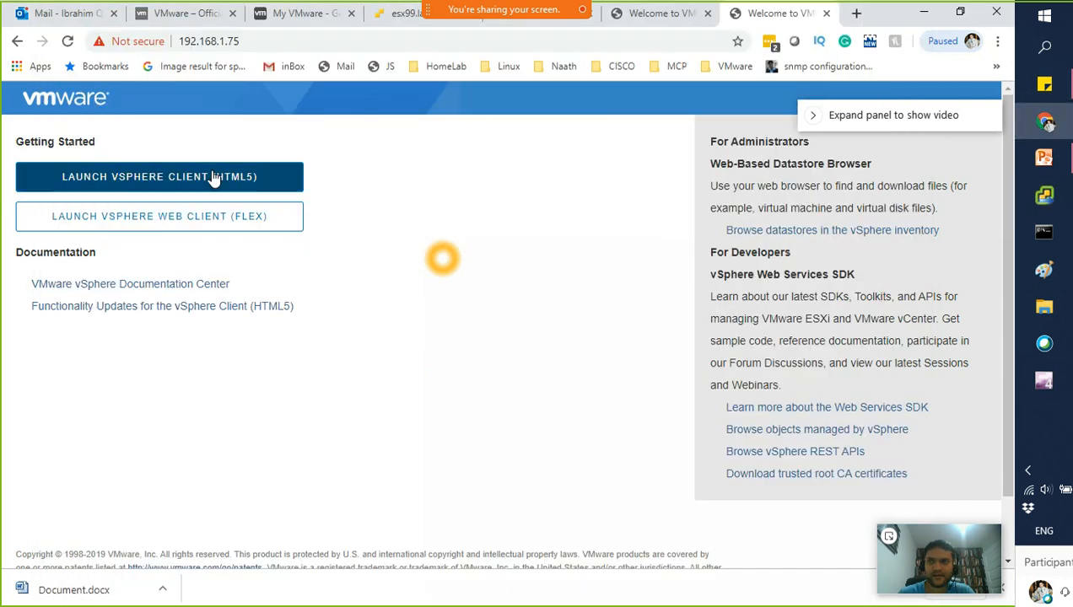
Launch the HTML5 vSphere Client and focus the username field on its login page
click(281, 46)
key(Return)
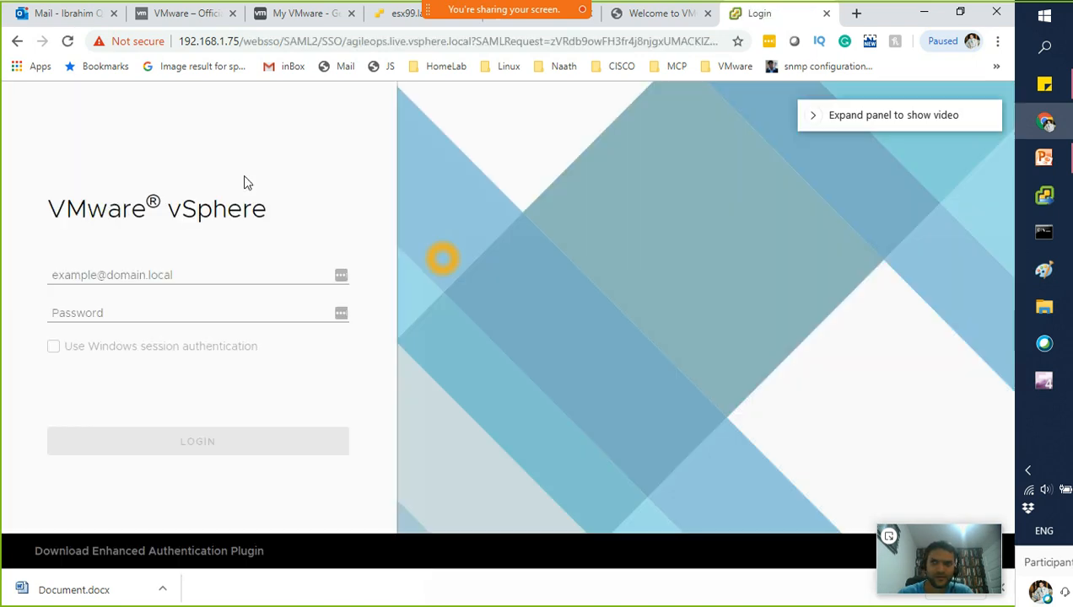
click(186, 283)
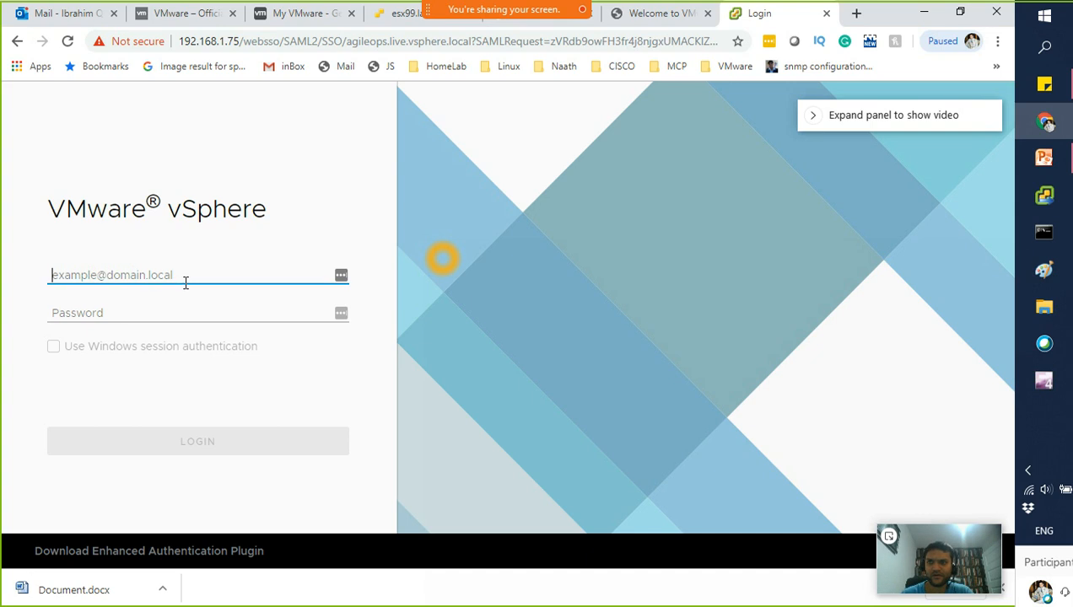
Enter the SSO administrator user name in the Username field
text(admi)
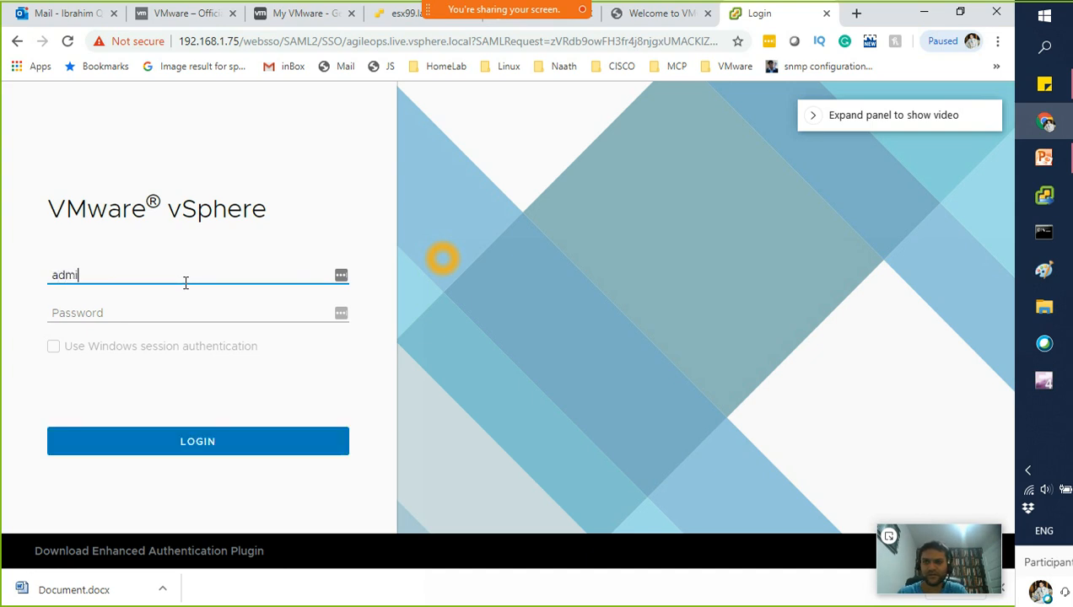
text(nistrator)
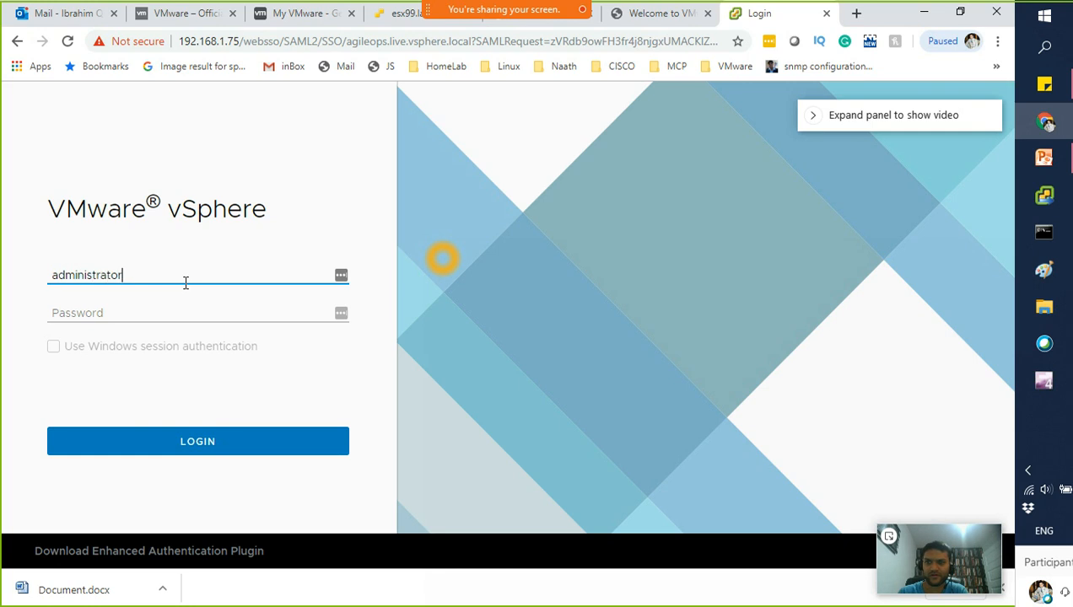
text(@agileops.)
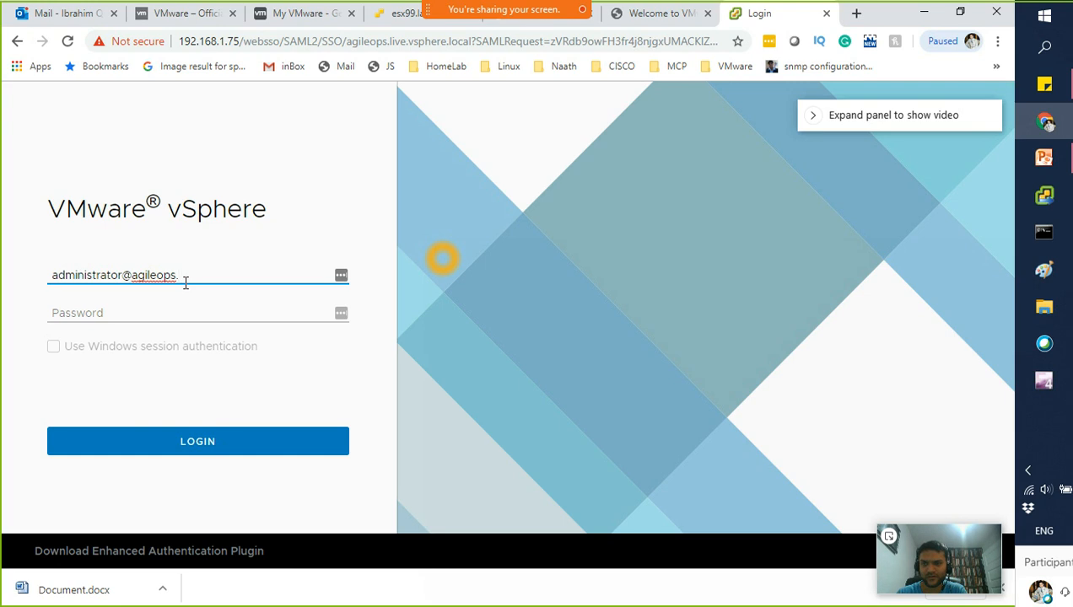
text(clocal)
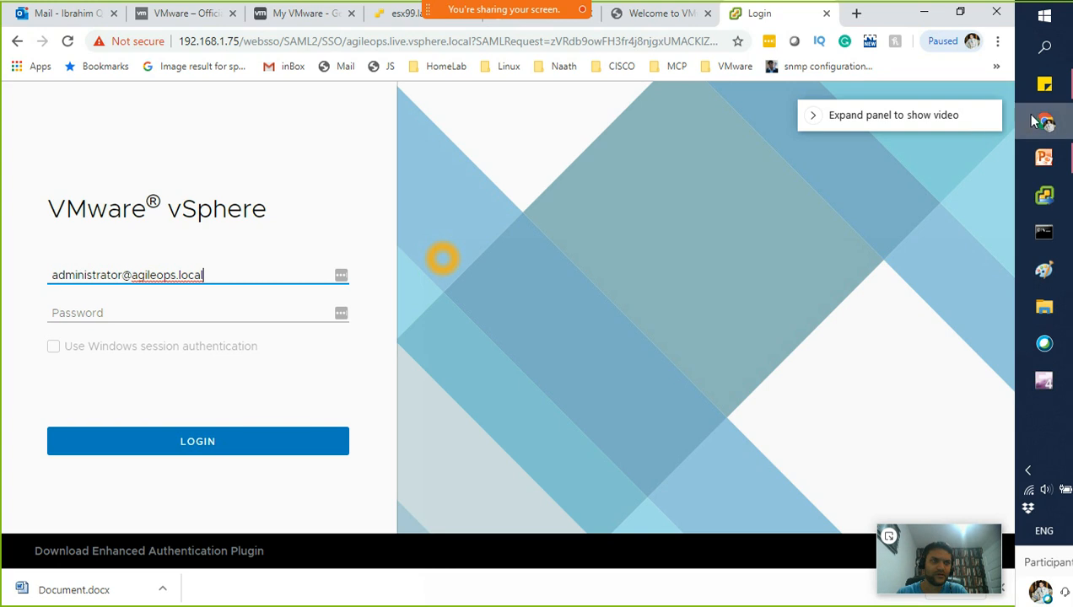
Copy agileops.live.vsphere.local from the sticky note and paste it over the user name's wrong domain
mouse_move(1045, 84)
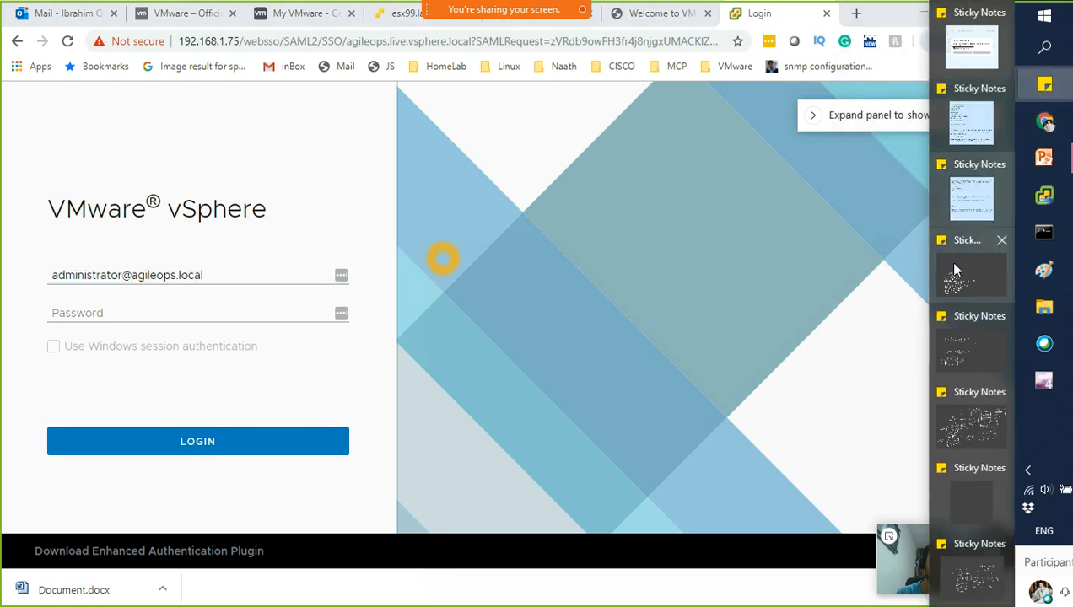
click(970, 199)
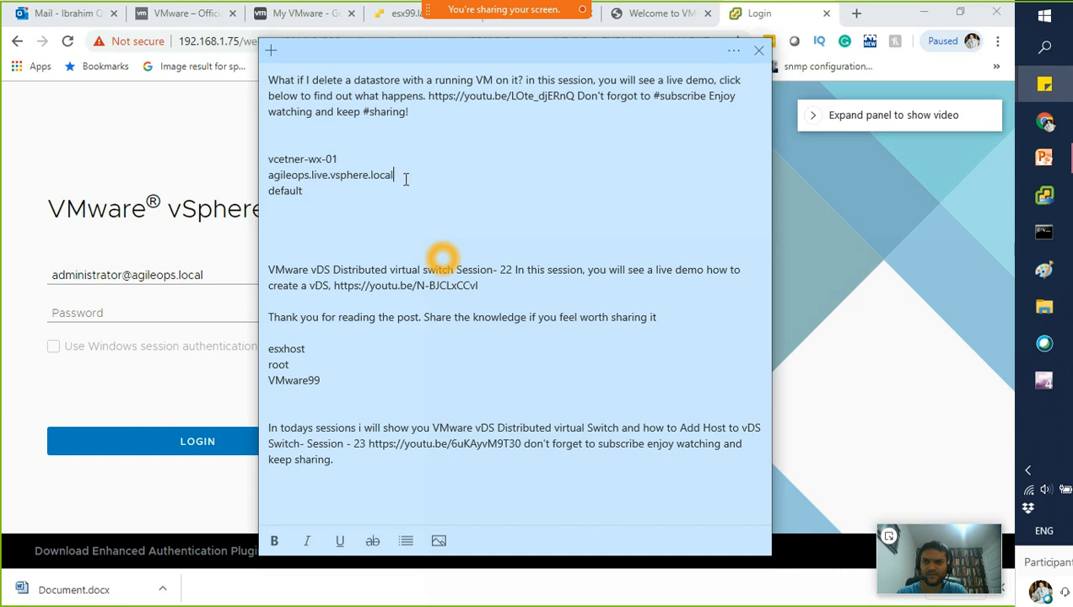
drag(396, 176, 274, 180)
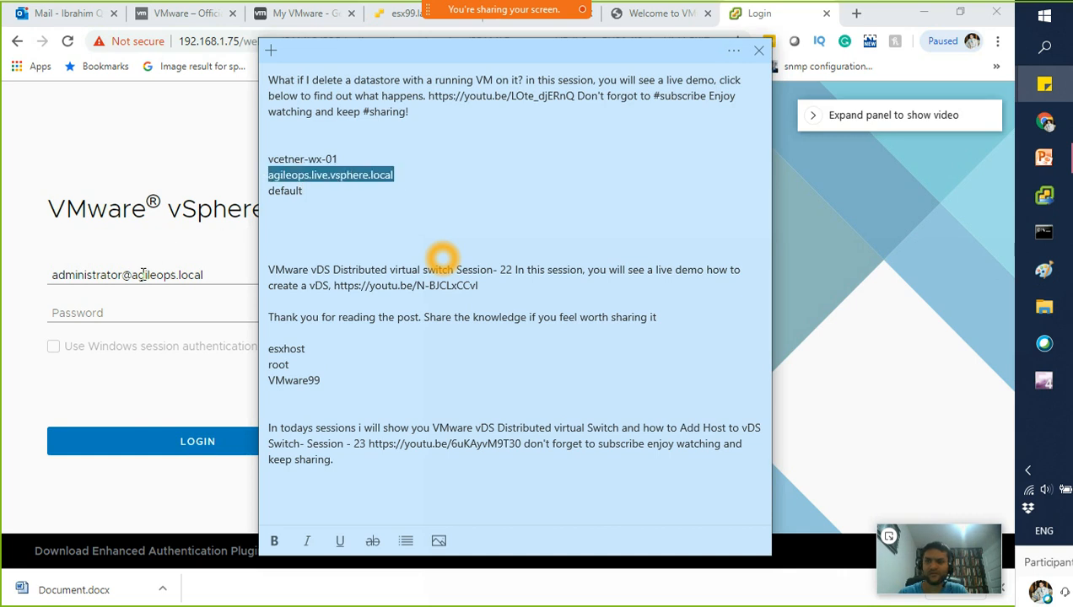
click(142, 276)
drag(211, 276, 132, 278)
key(ctrl+v)
click(193, 305)
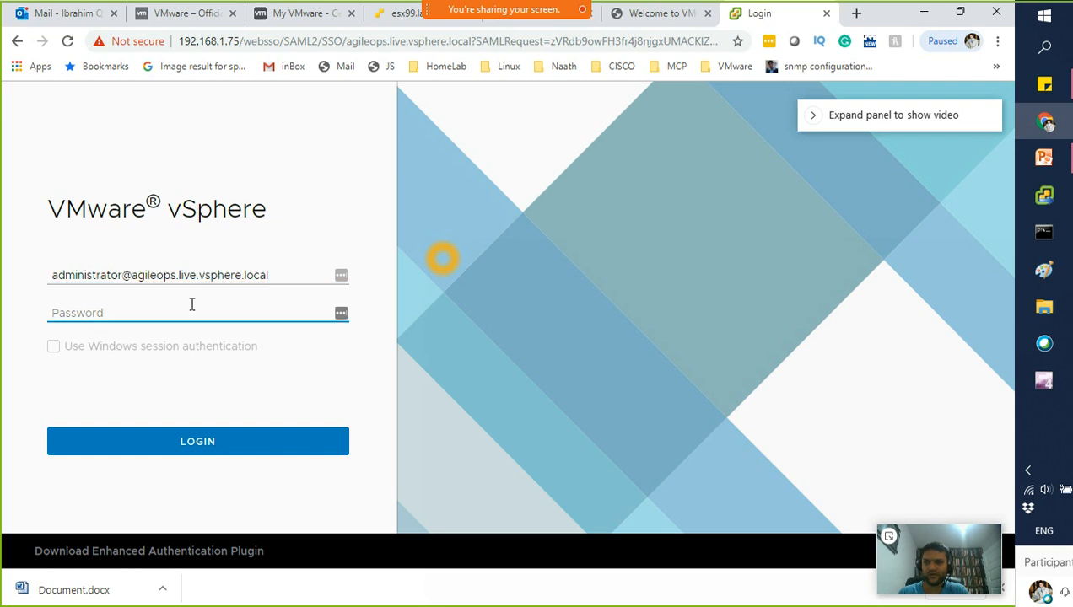
Enter the administrator password and log in to the Hosts and Clusters view
drag(194, 275, 326, 276)
click(204, 314)
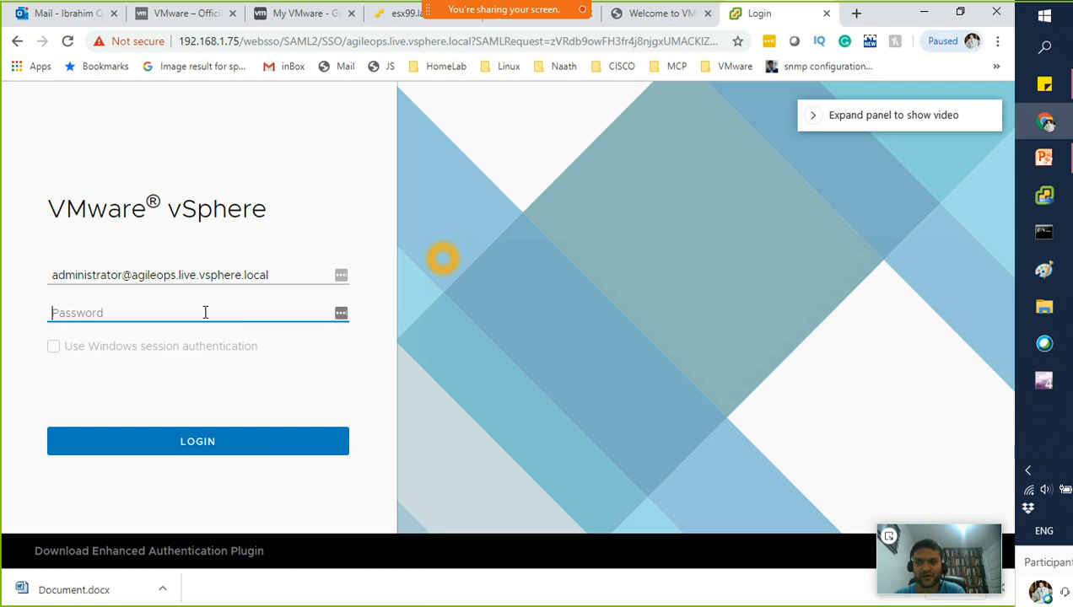
text(••)
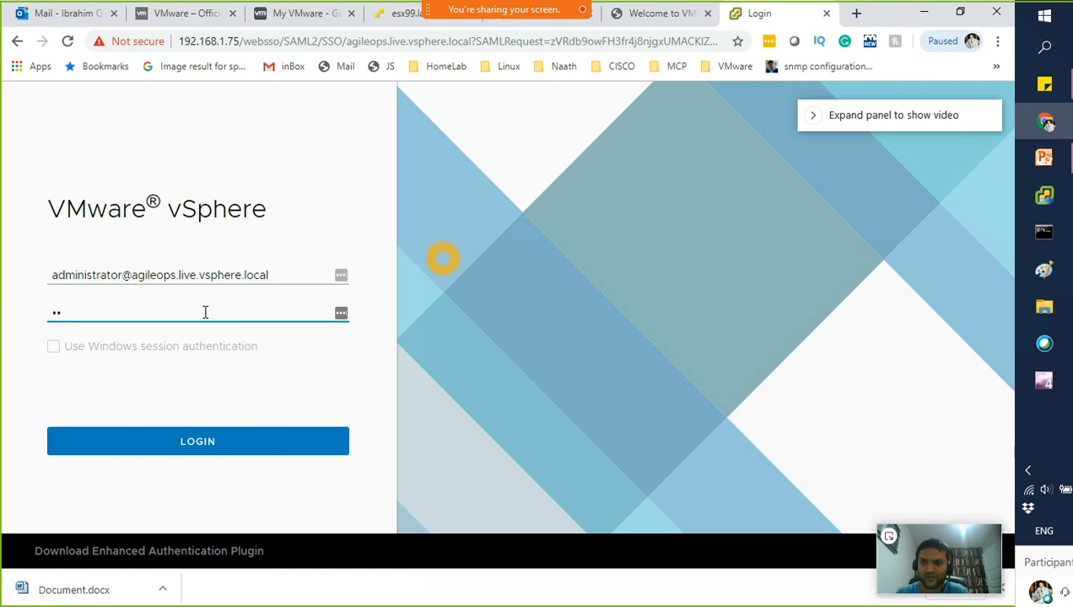
text(•••••••)
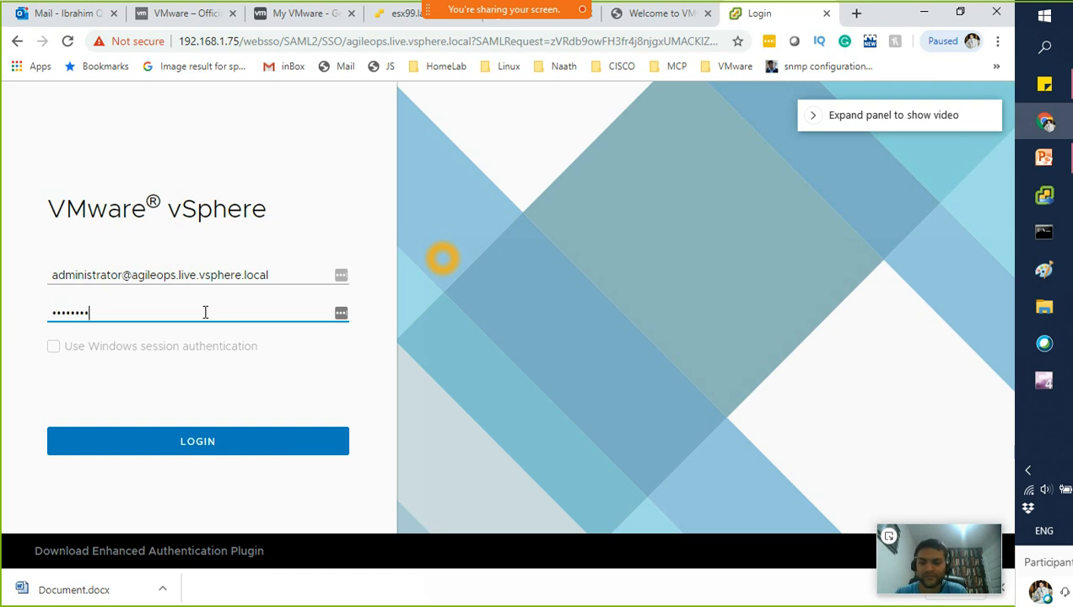
key(Return)
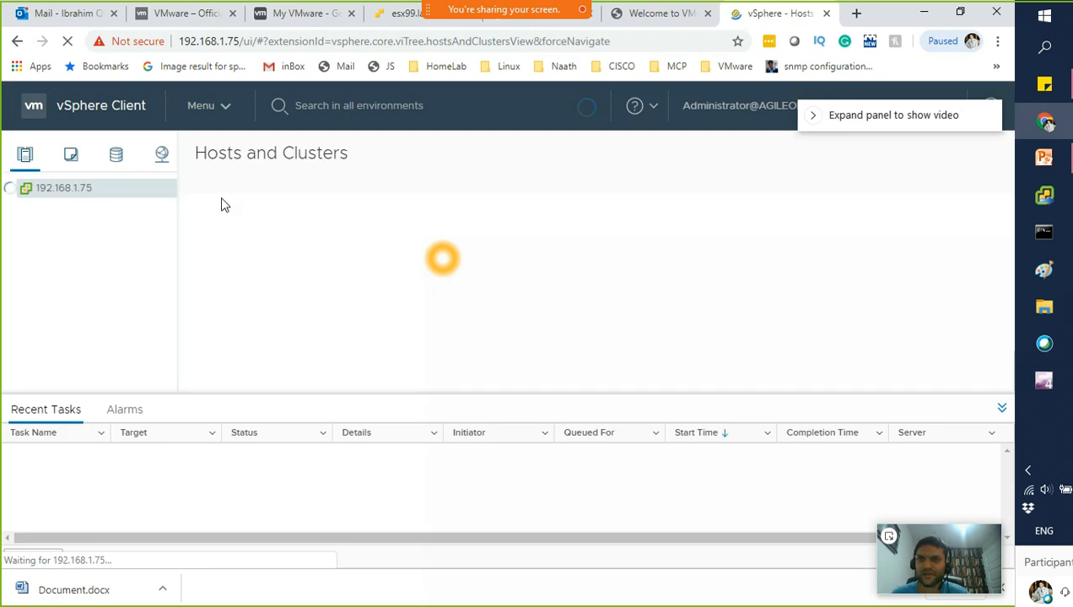
Save the vCenter login credentials in LastPass
drag(180, 43, 241, 53)
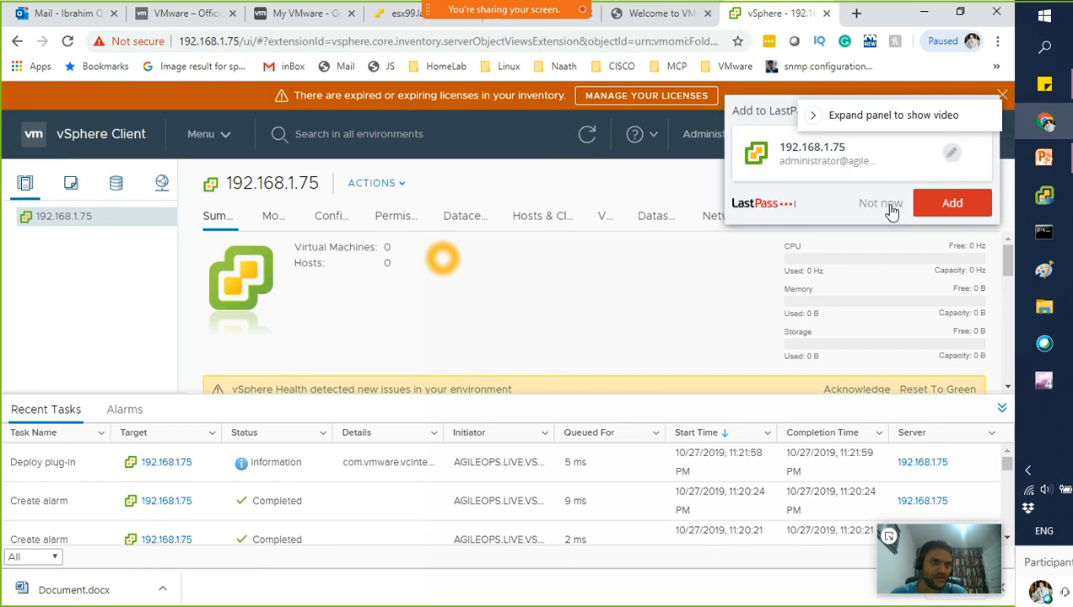
click(934, 211)
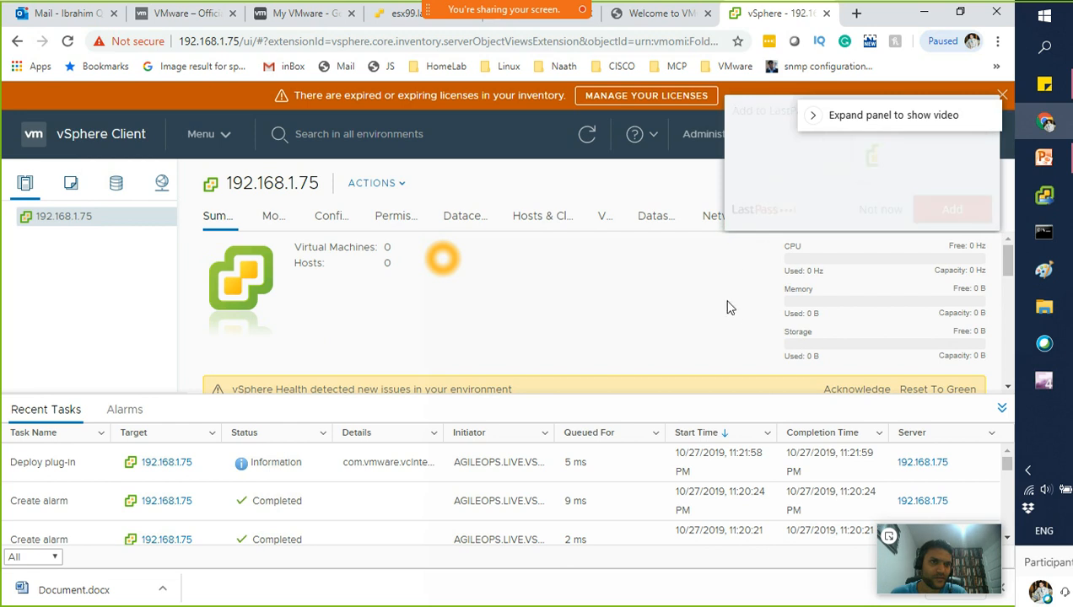
scroll(822, 337, down, 1)
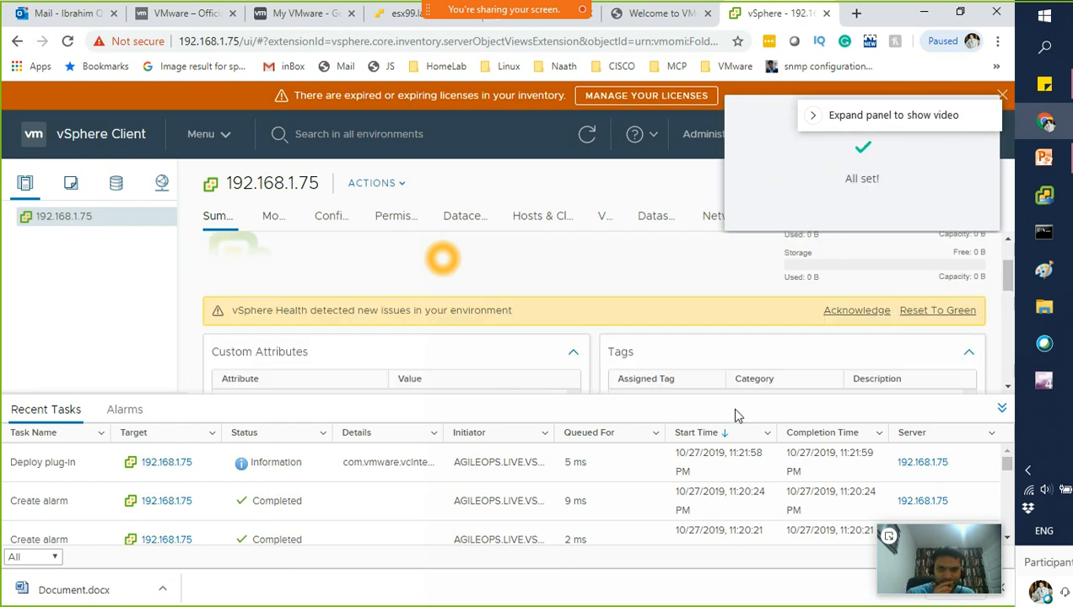
scroll(765, 361, up, 1)
scroll(770, 361, up, 1)
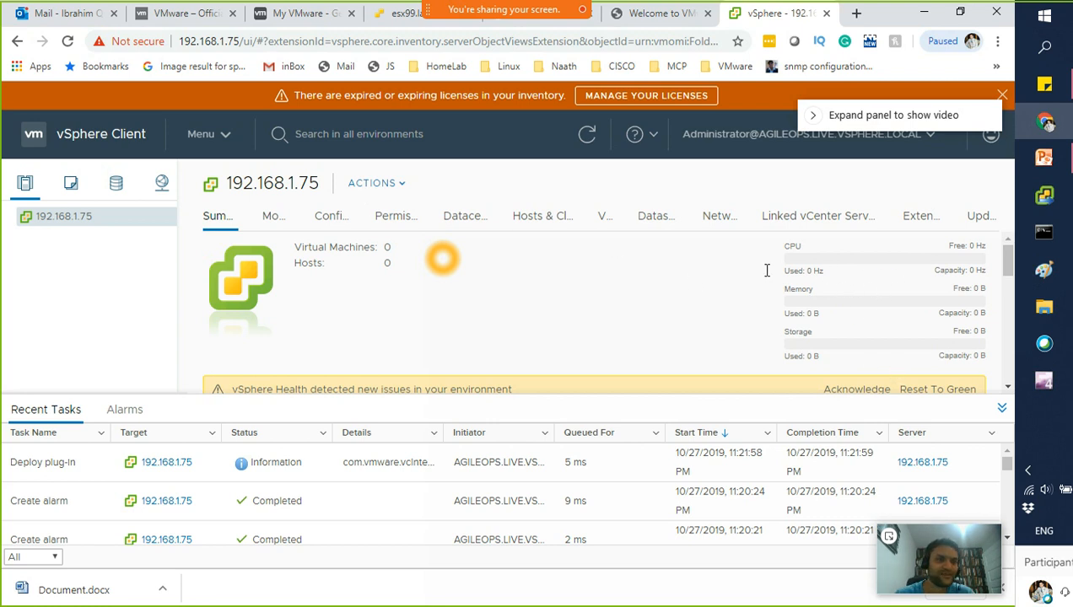
Move through Monitor and Configure to the Permissions tab of vCenter 192.168.1.75
click(270, 219)
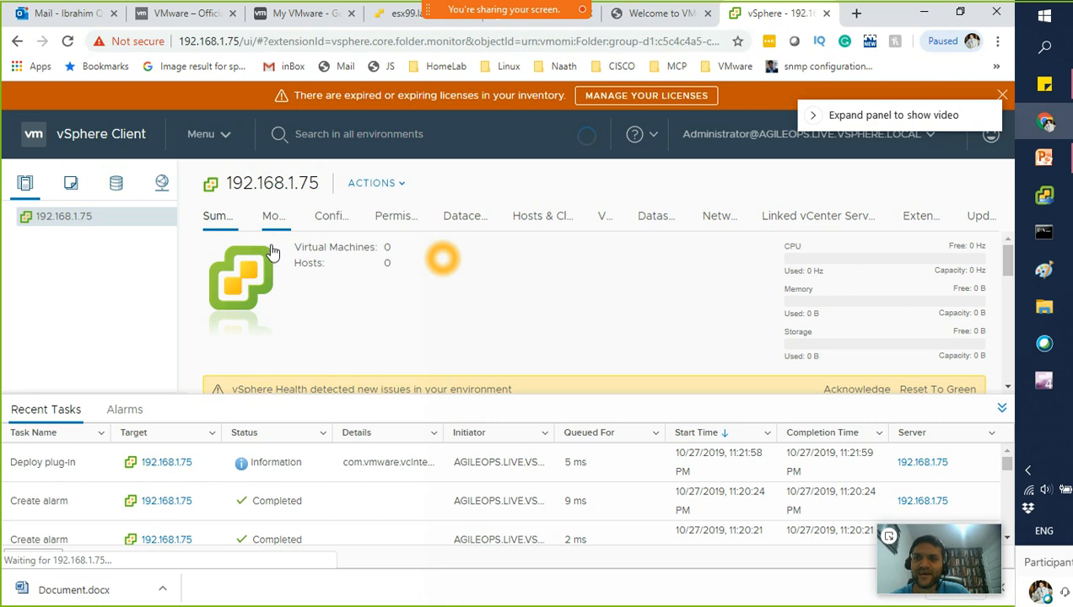
click(331, 221)
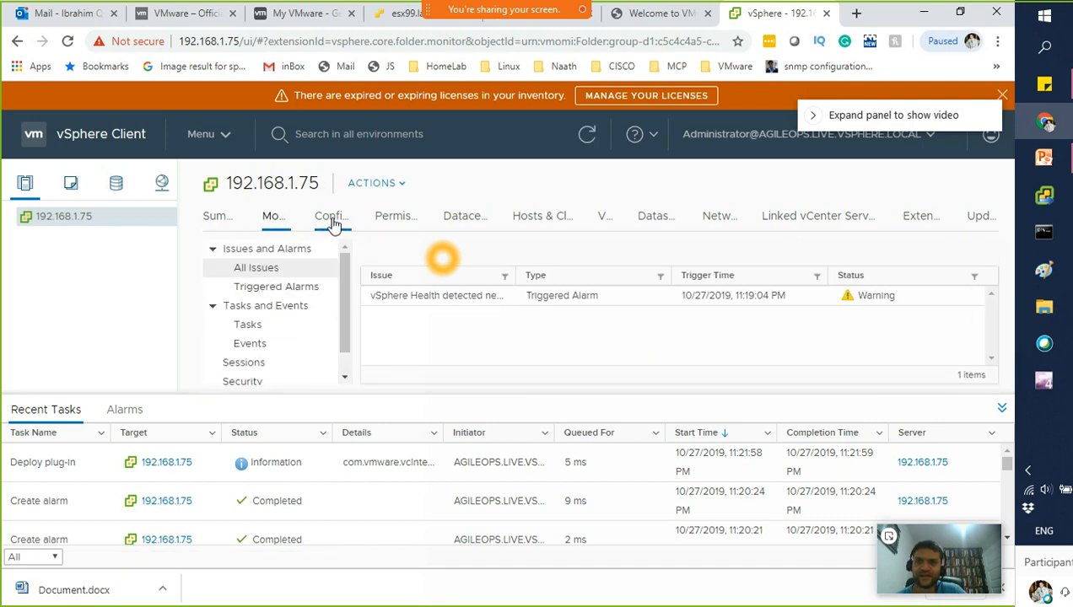
click(383, 221)
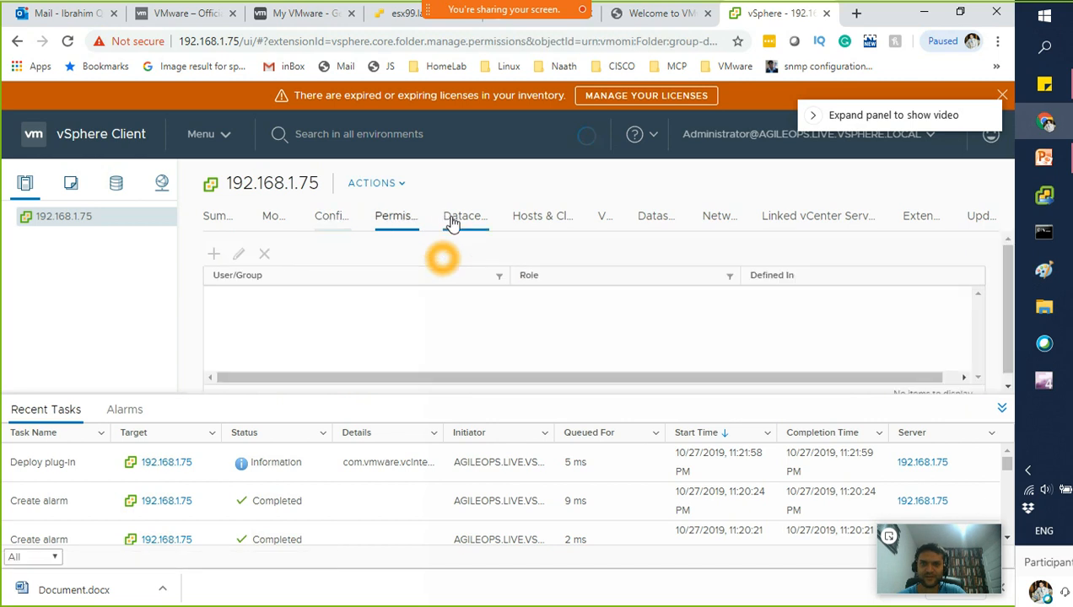
Add datacenter London-DC-01 under 192.168.1.75, replacing the default datacenter name
right_click(81, 221)
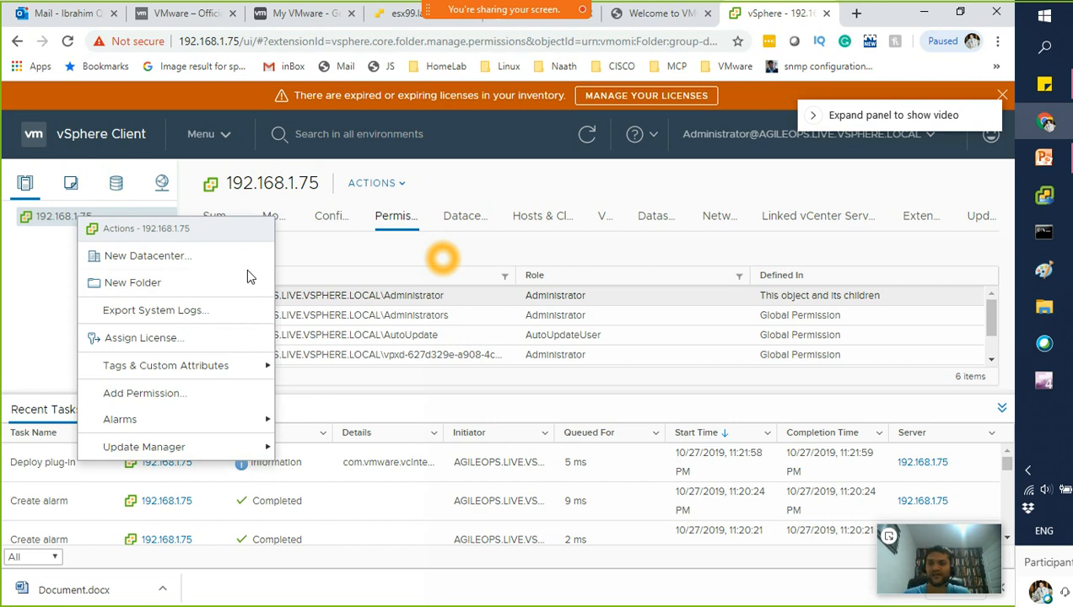
click(181, 263)
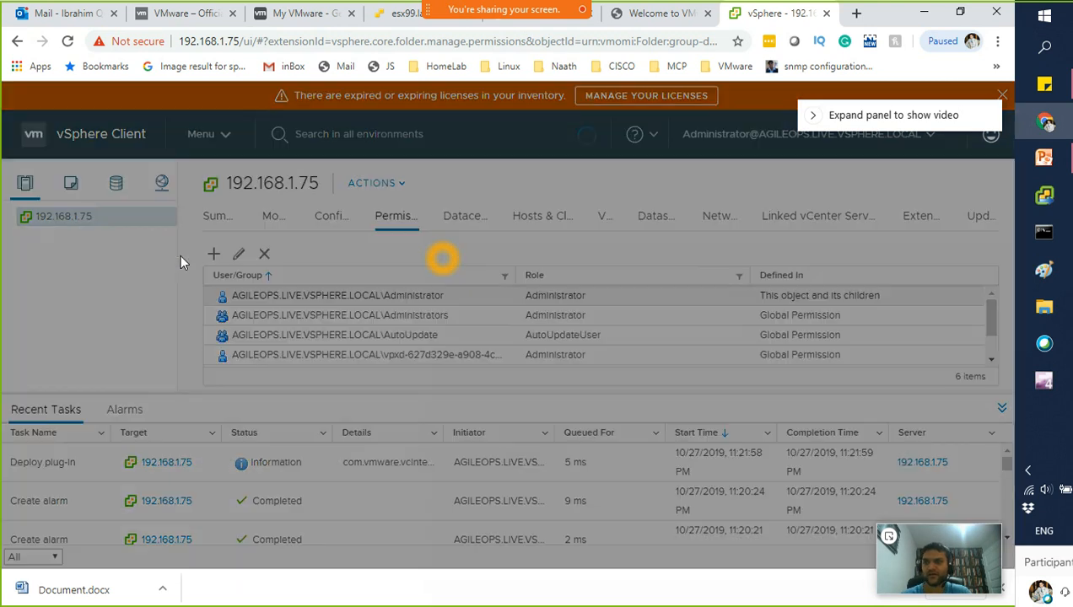
key(BackSpace)
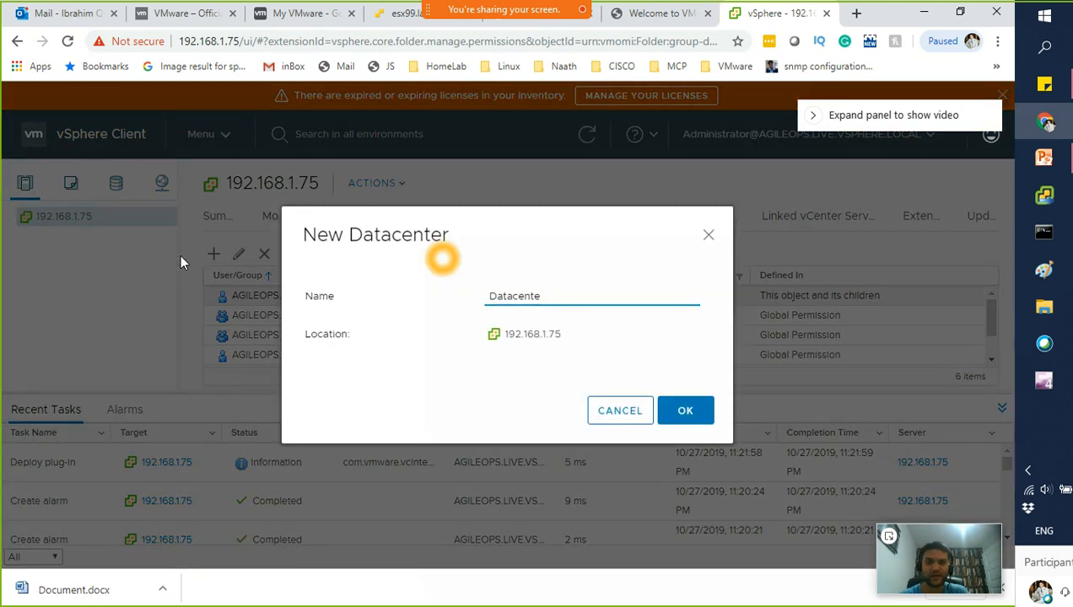
key(BackSpace)
key(BackSpace)
key(BackSpace)
key(BackSpace)
key(BackSpace)
key(BackSpace)
key(BackSpace)
key(BackSpace)
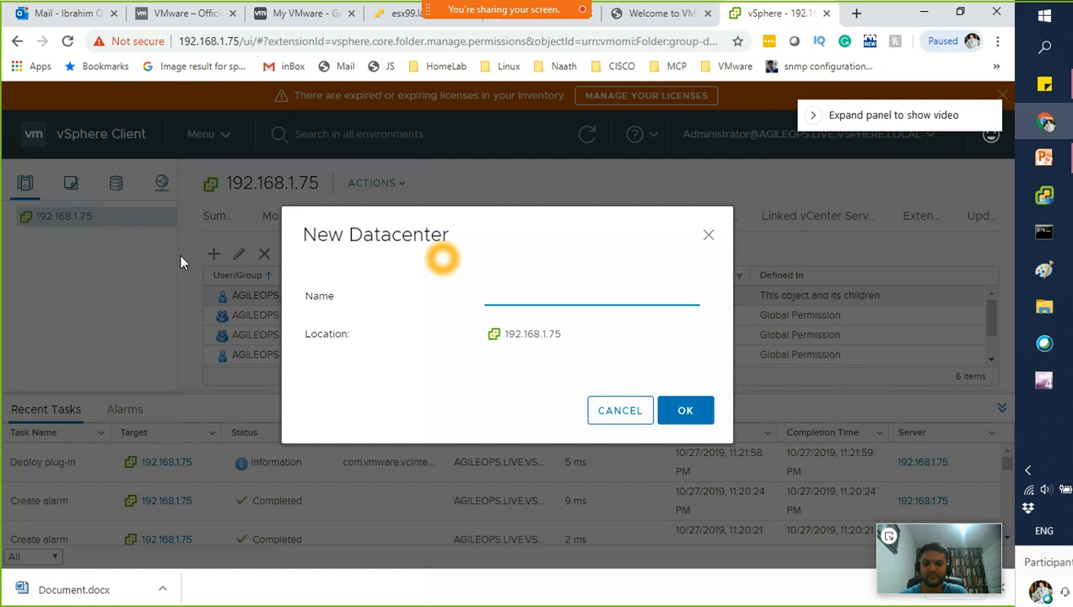
text(London-DC-01)
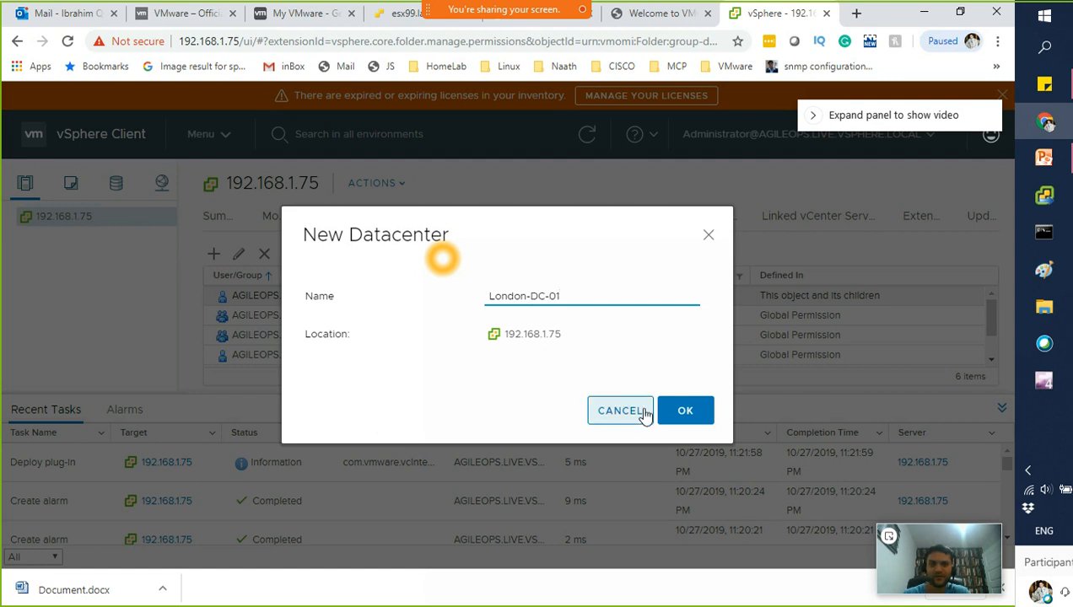
click(687, 414)
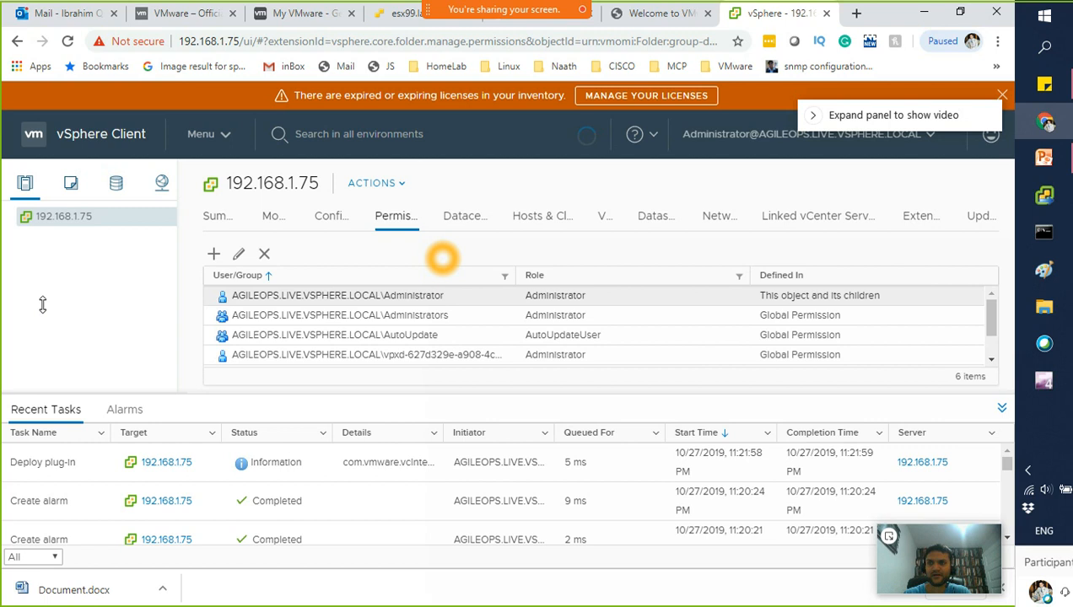
Start a new cluster in London-DC-01 and clear the default name for Demo-01
right_click(68, 243)
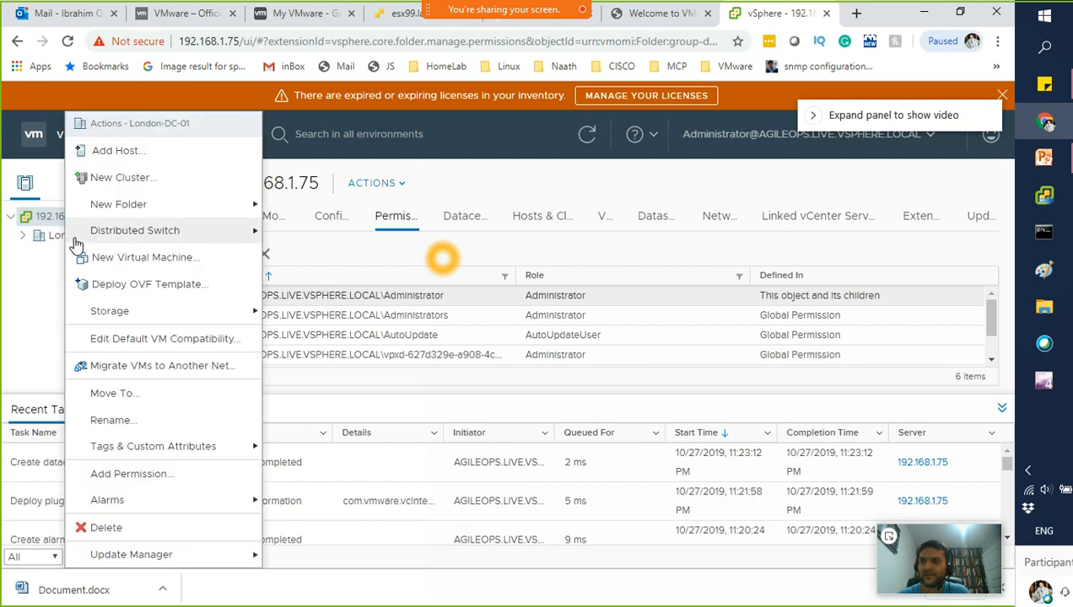
click(133, 180)
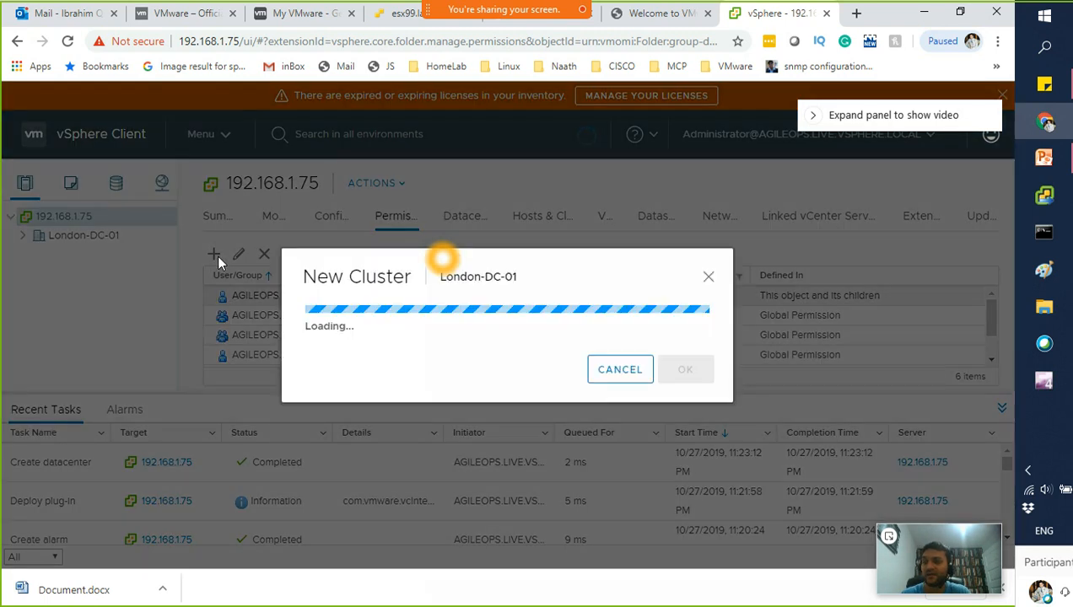
key(BackSpace)
key(BackSpace)
key(BackSpace)
key(BackSpace)
key(BackSpace)
key(BackSpace)
key(BackSpace)
key(BackSpace)
key(BackSpace)
key(BackSpace)
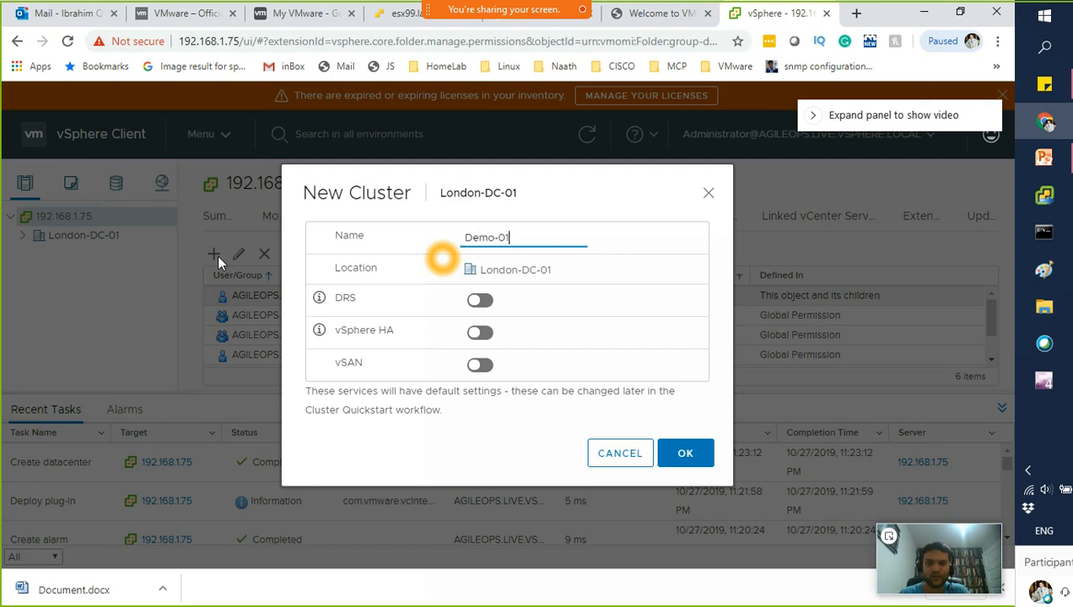
Leave DRS, vSphere HA and vSAN off and create the Demo-01 cluster
click(480, 302)
click(481, 334)
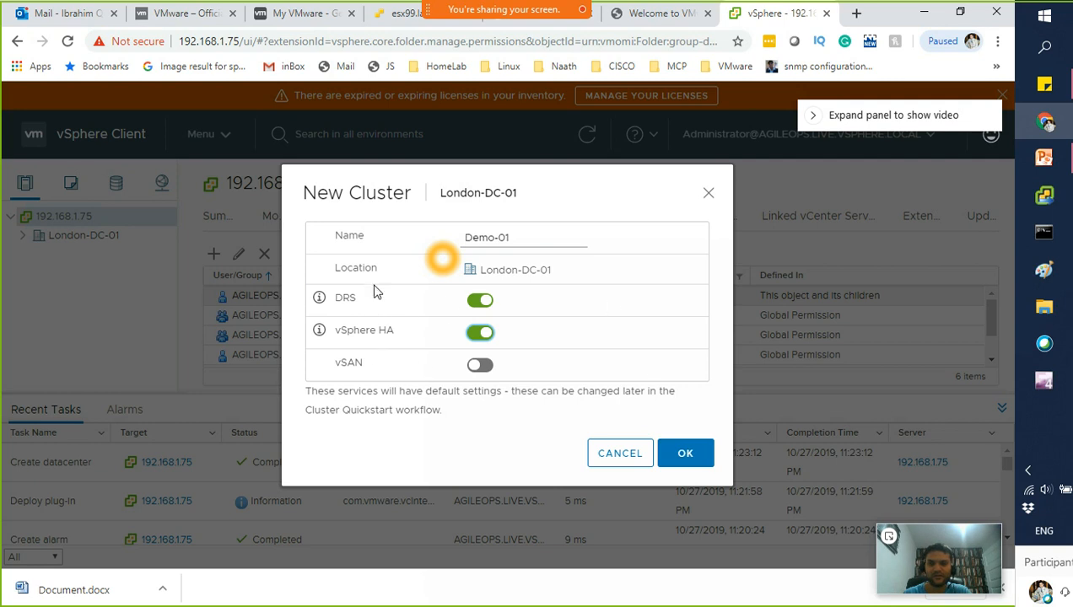
click(480, 365)
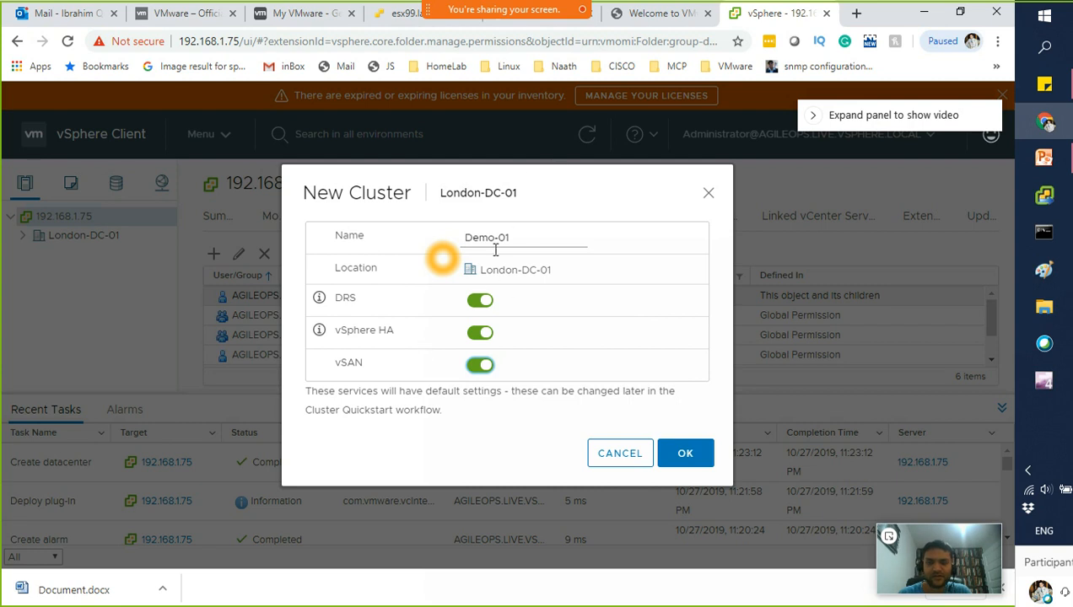
click(477, 302)
click(478, 333)
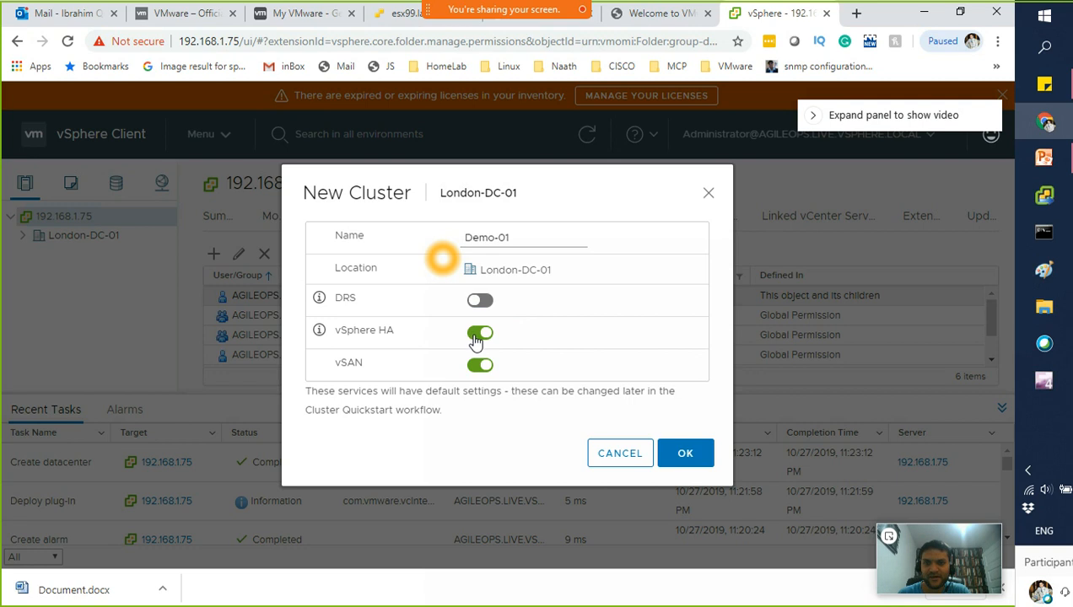
click(488, 367)
click(488, 368)
click(489, 336)
click(481, 366)
click(479, 301)
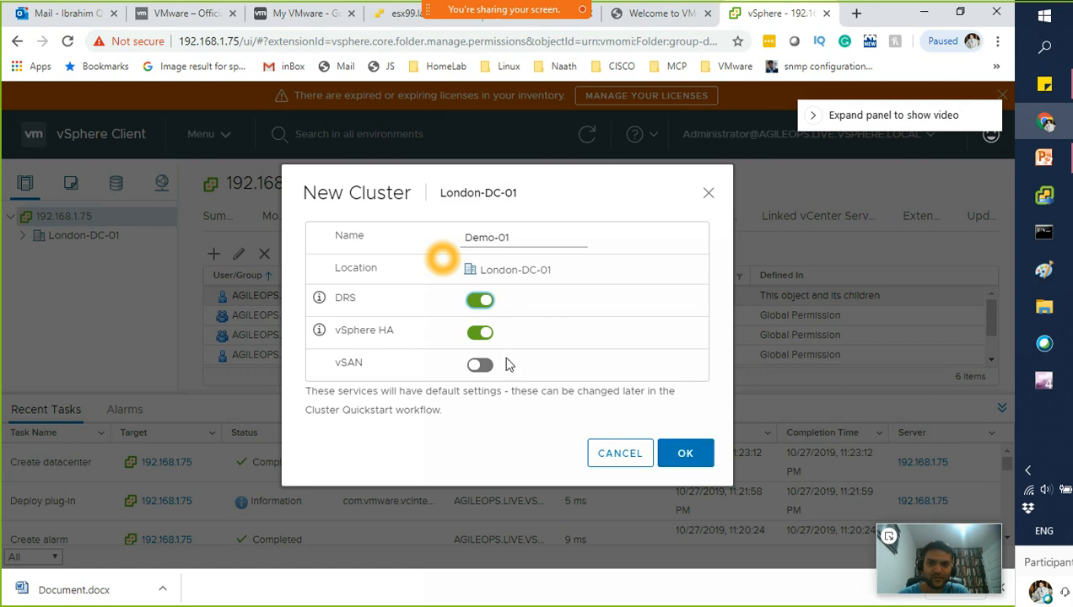
click(479, 334)
click(680, 457)
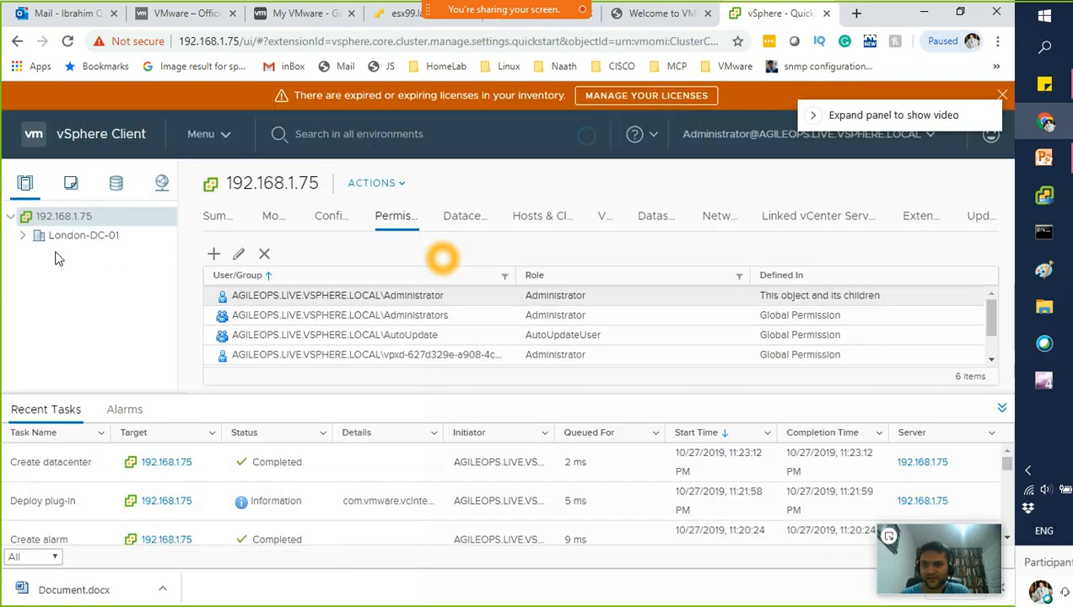
Open the Add Hosts wizard on the Demo-01 cluster
click(36, 255)
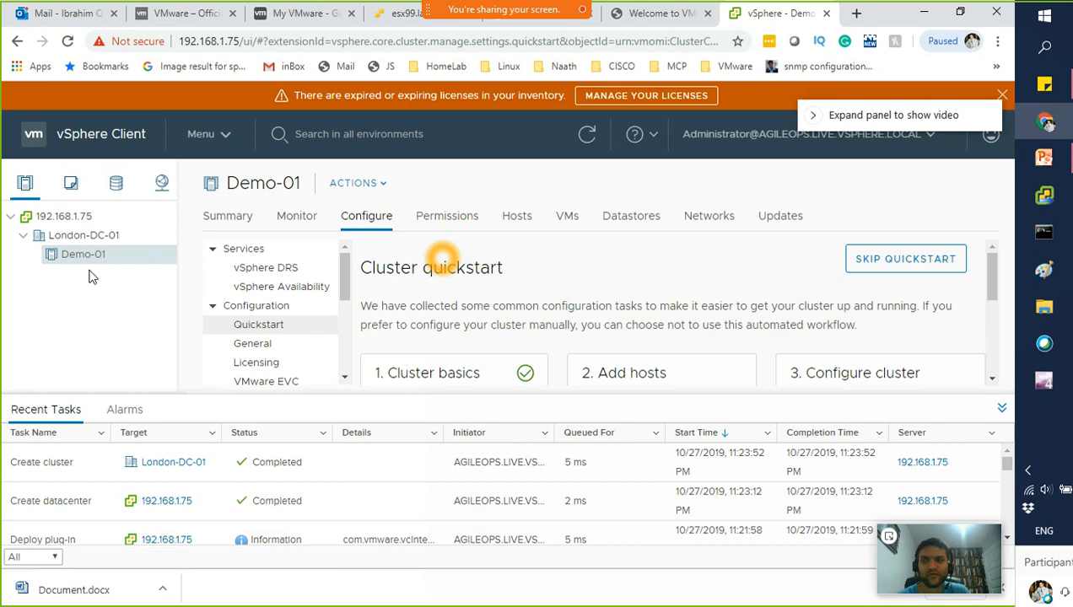
scroll(604, 306, down, 3)
scroll(604, 306, up, 3)
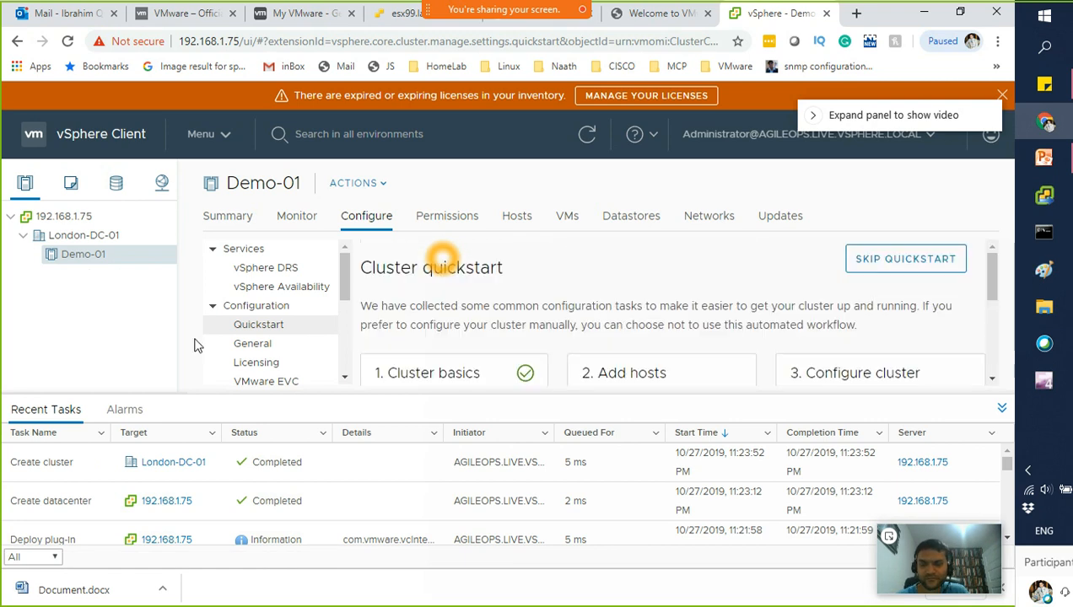
right_click(103, 264)
click(158, 127)
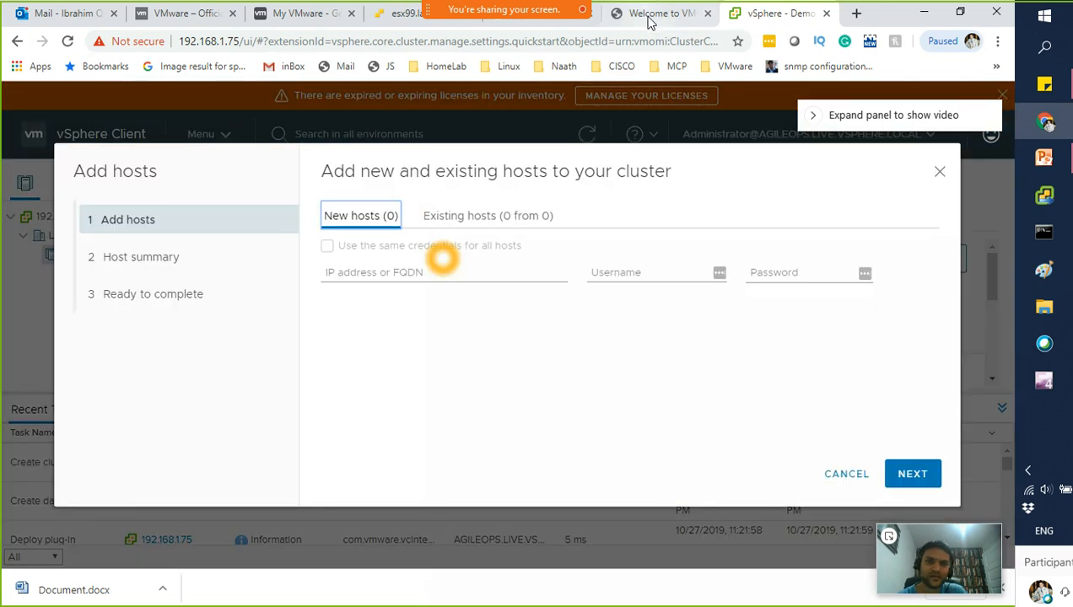
Begin the new host's IP address with 192, then switch to the VMware welcome page tab
click(364, 274)
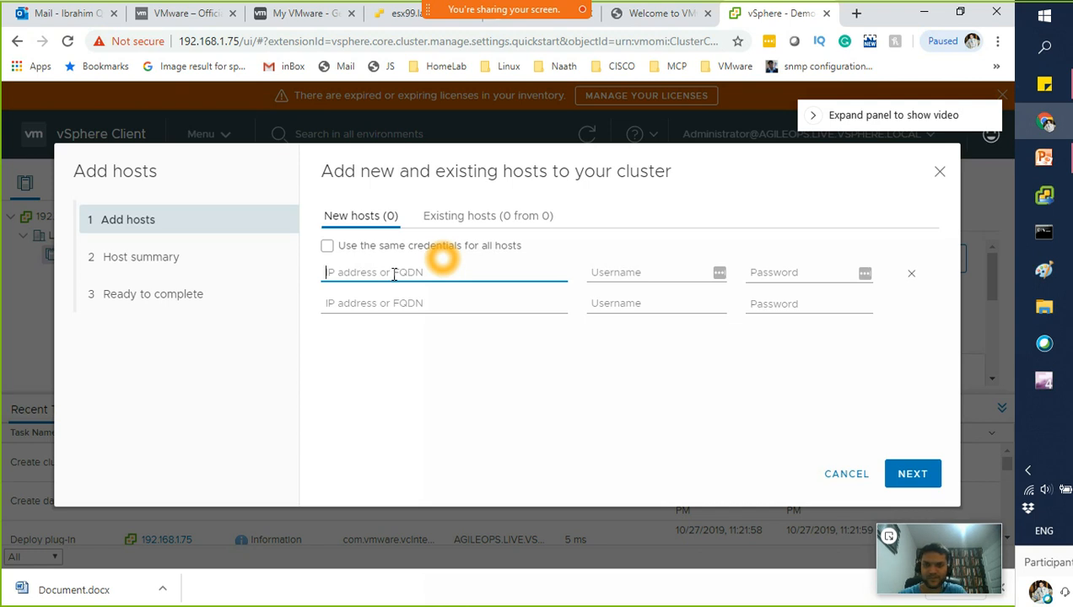
text(192)
click(667, 13)
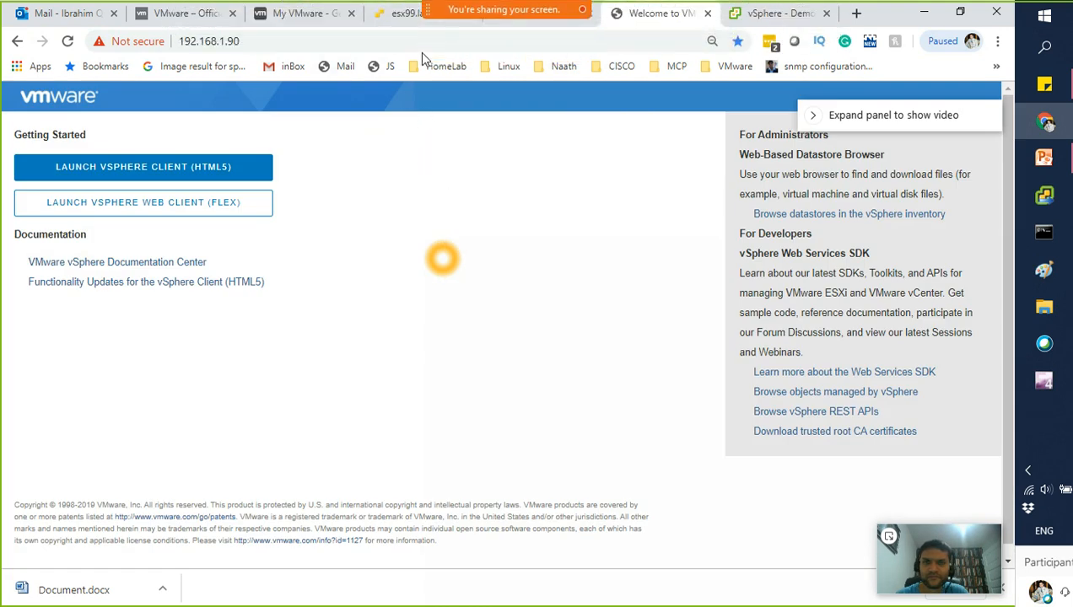
Read the ESX-WX-01 console's management address 192.168.1.105 in ESXi Host Client, then return to vSphere
click(406, 14)
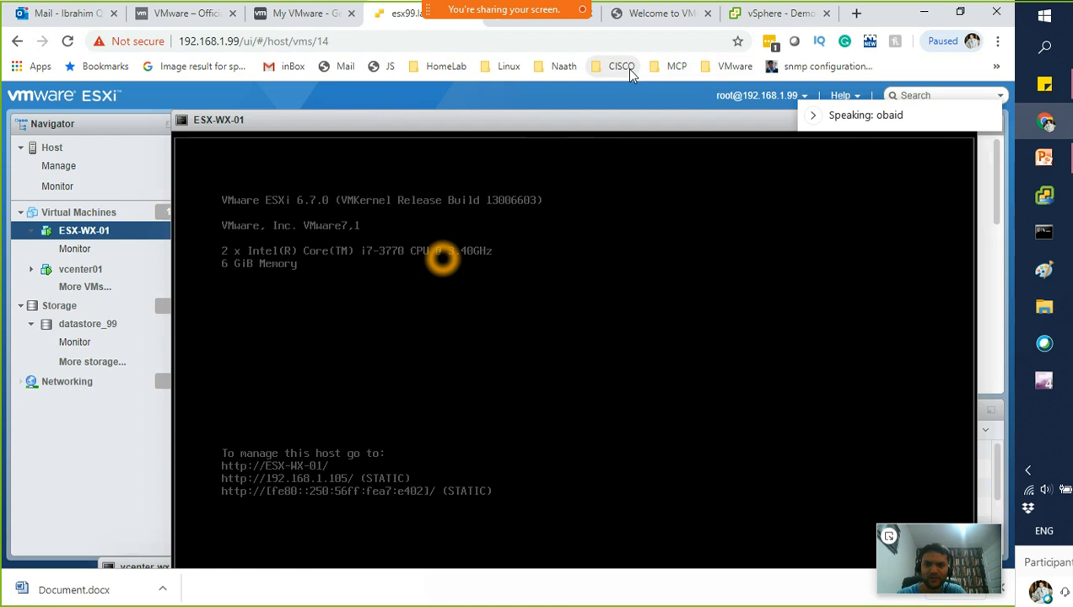
click(780, 13)
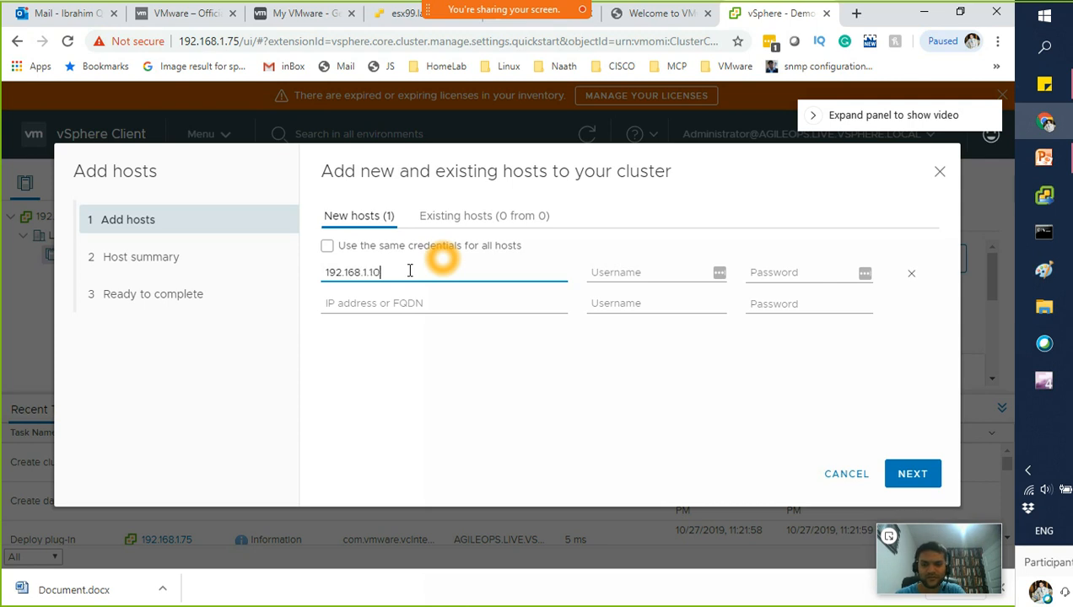
Enter username root and the host's password for 192.168.1.105
click(618, 281)
text(root)
click(802, 272)
key(BackSpace)
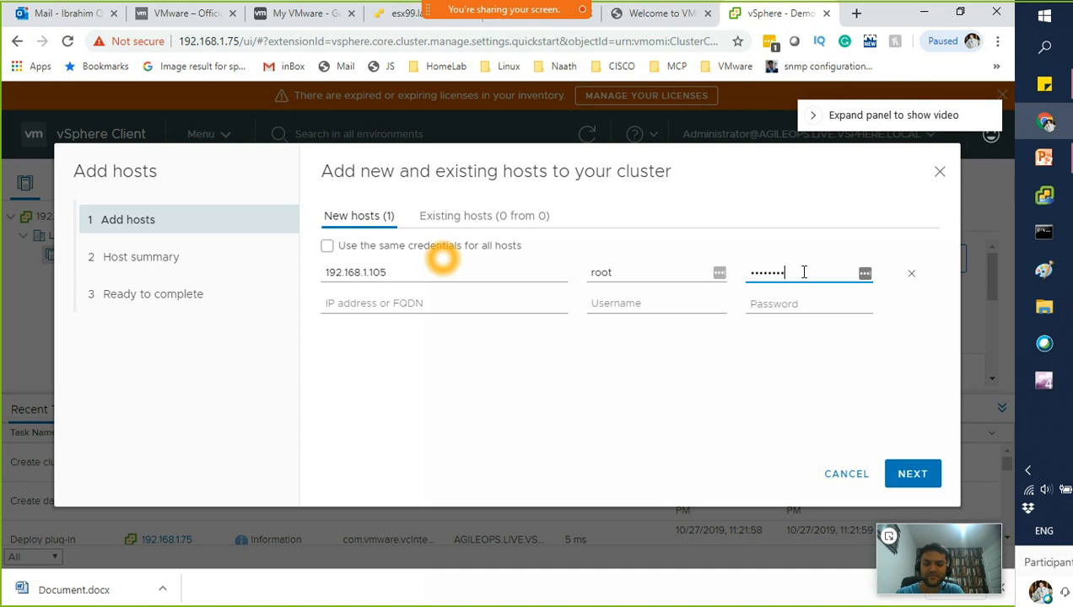
Remove the four empty extra host rows from the wizard
click(439, 303)
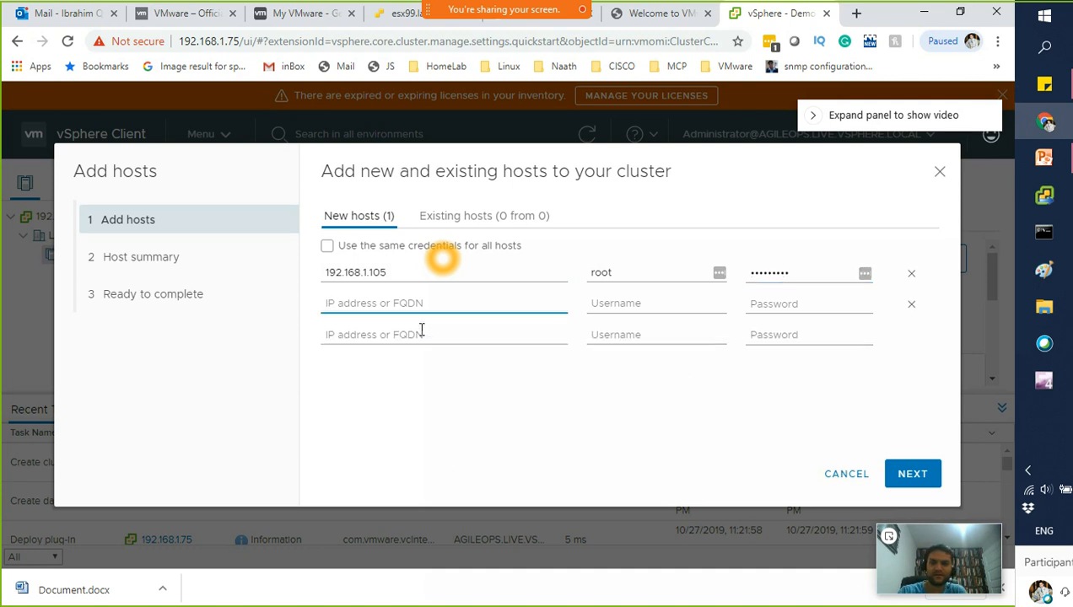
click(421, 334)
click(414, 369)
click(407, 394)
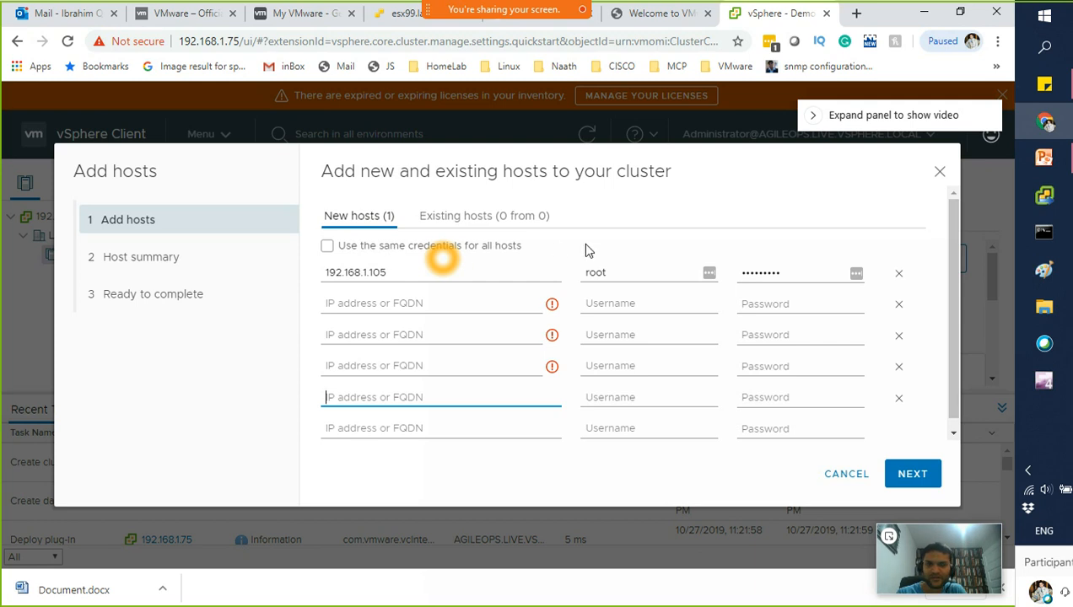
click(899, 398)
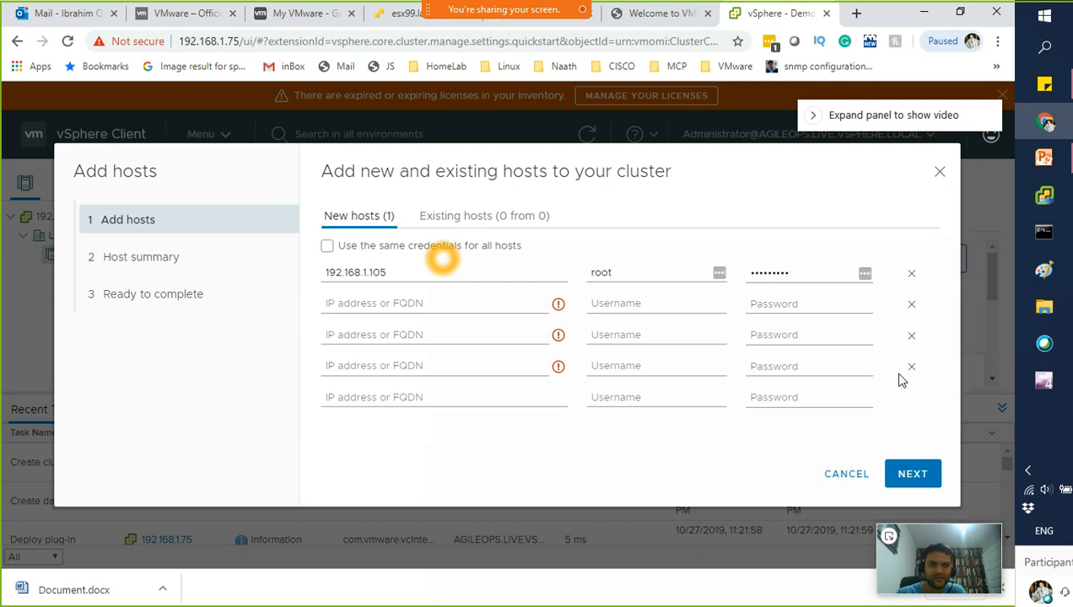
click(910, 367)
click(911, 337)
click(911, 306)
Continue and trust the certificate thumbprint for host 192.168.1.105
click(913, 474)
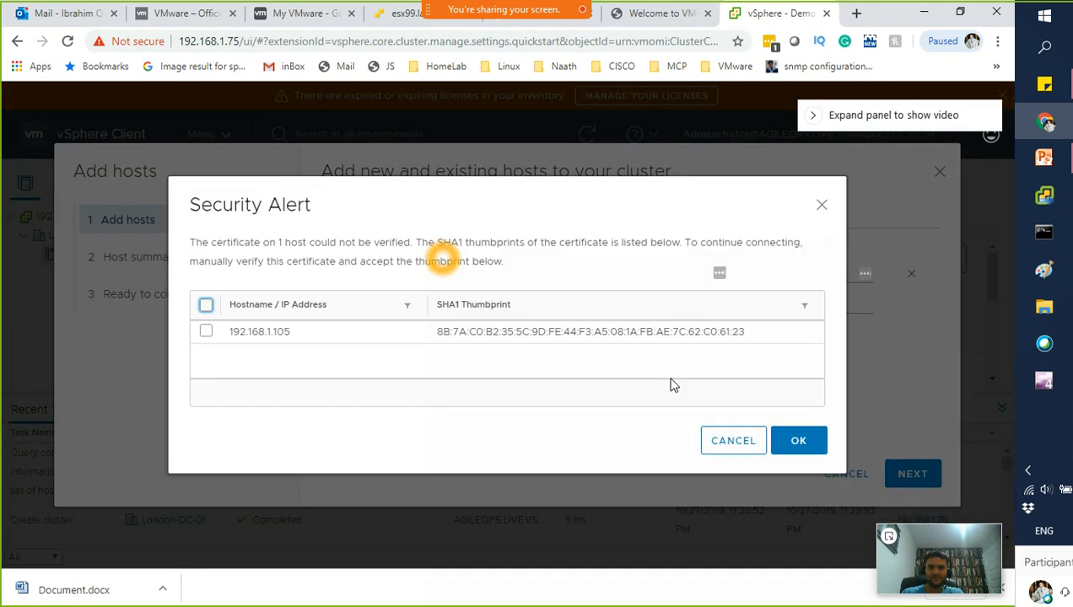
click(206, 331)
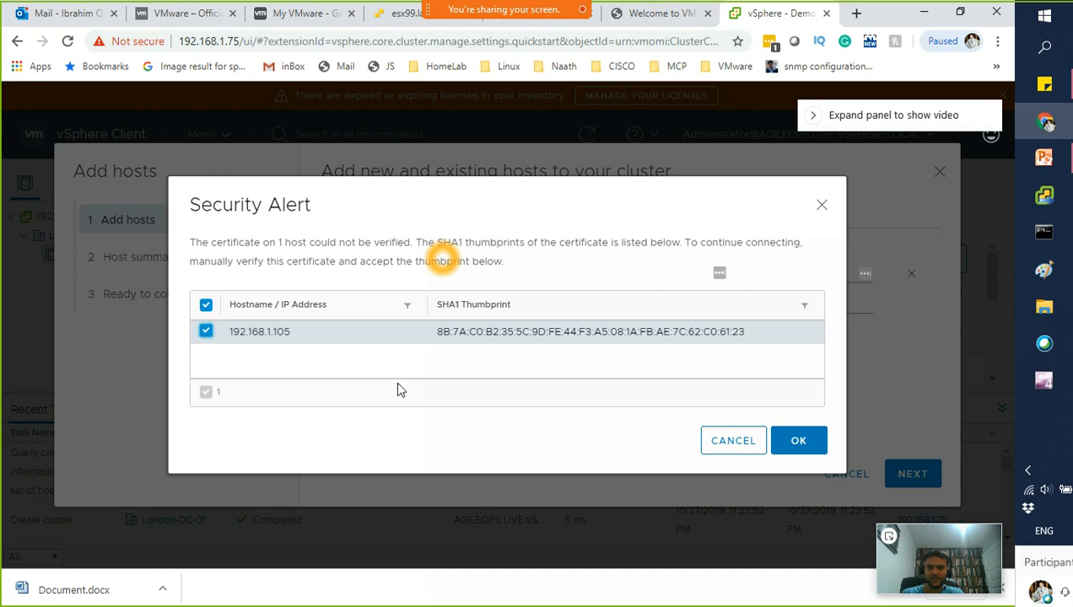
click(805, 445)
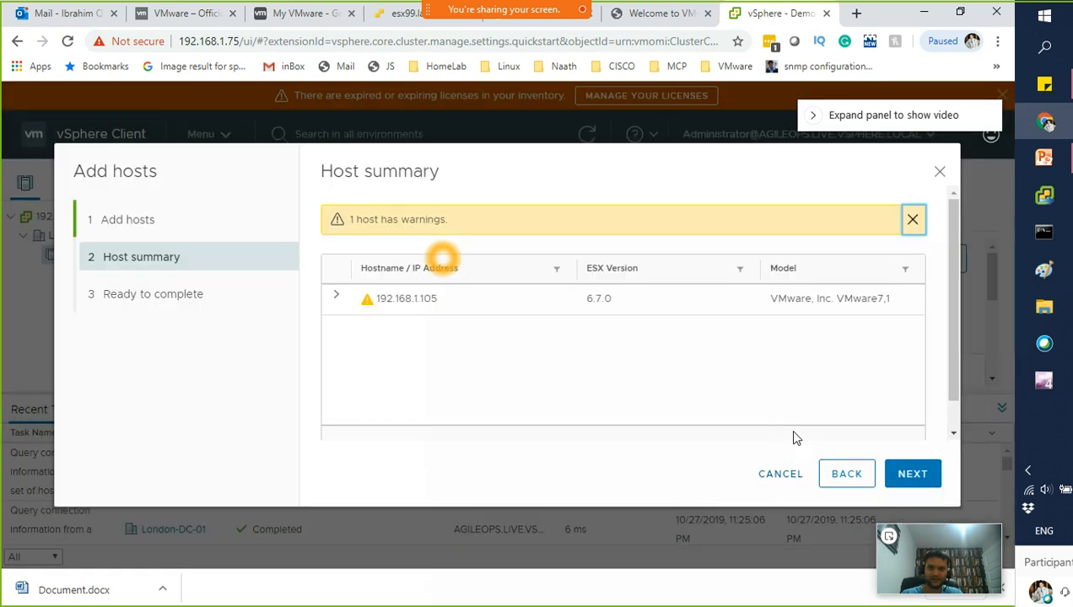
Finish the Add Hosts wizard and select the new host 192.168.1.105
click(888, 479)
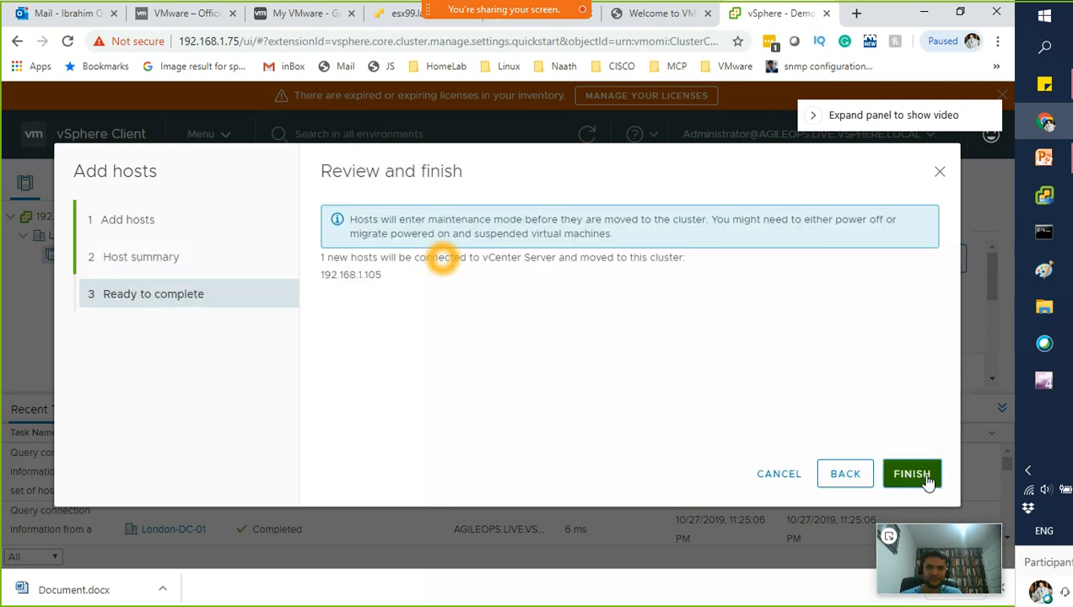
click(912, 474)
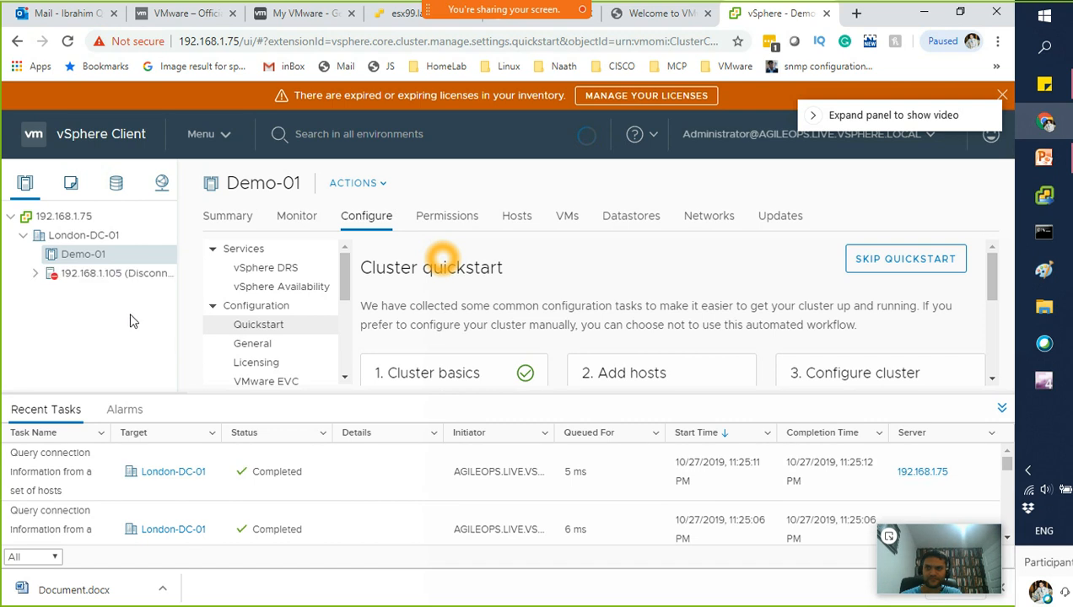
click(82, 277)
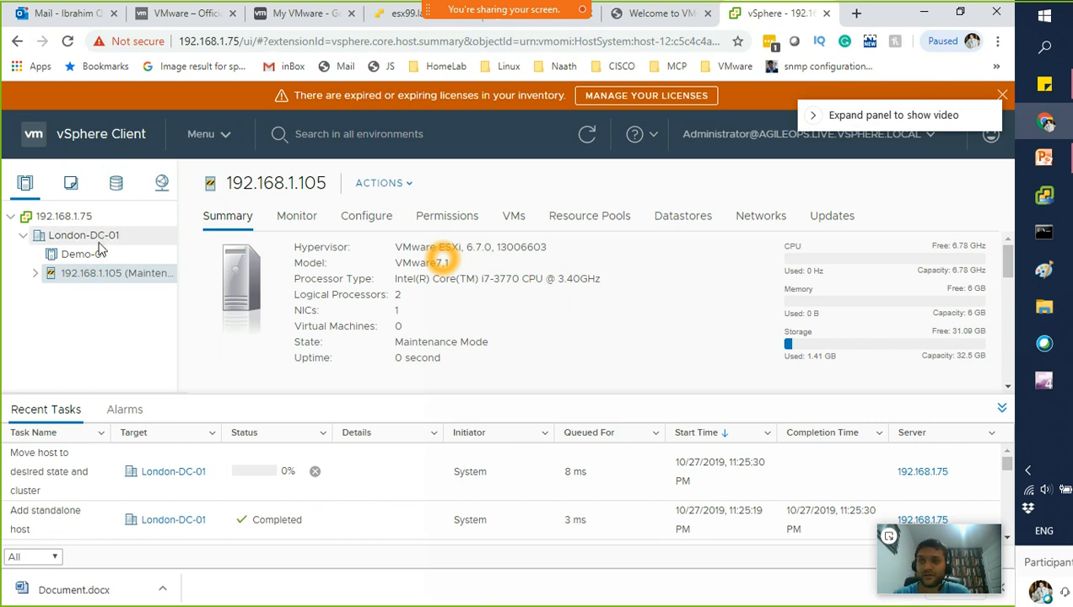
Take host 192.168.1.105 out of maintenance mode so it shows Connected
right_click(129, 284)
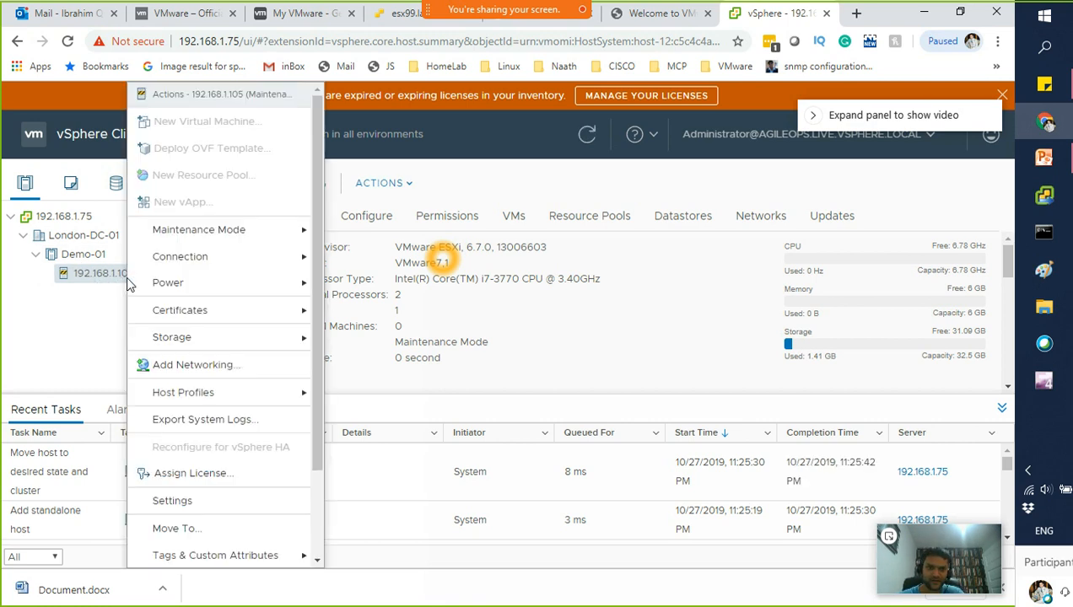
mouse_move(215, 231)
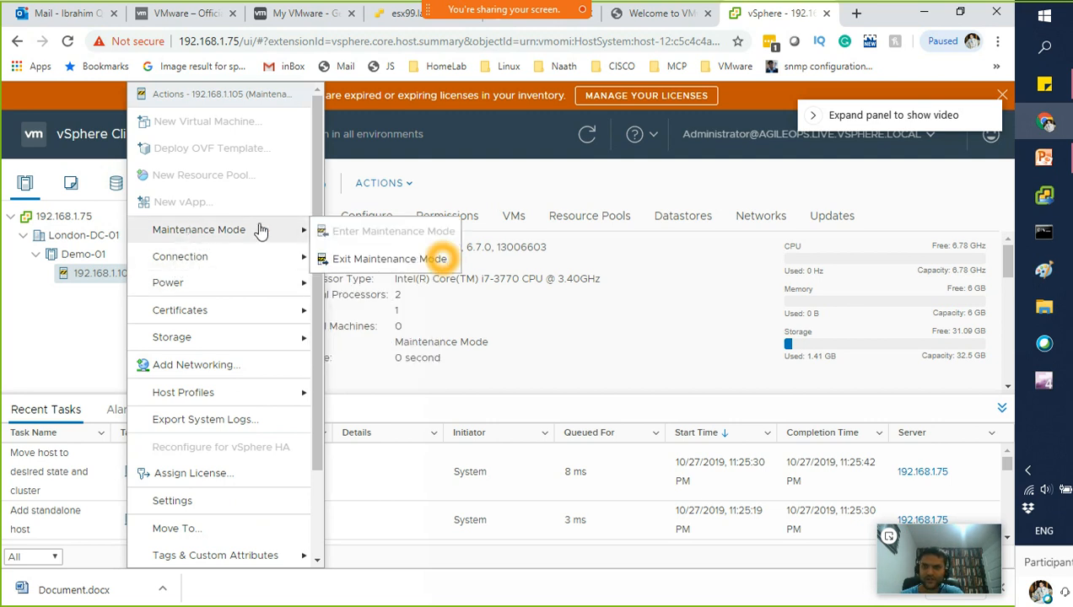
click(434, 259)
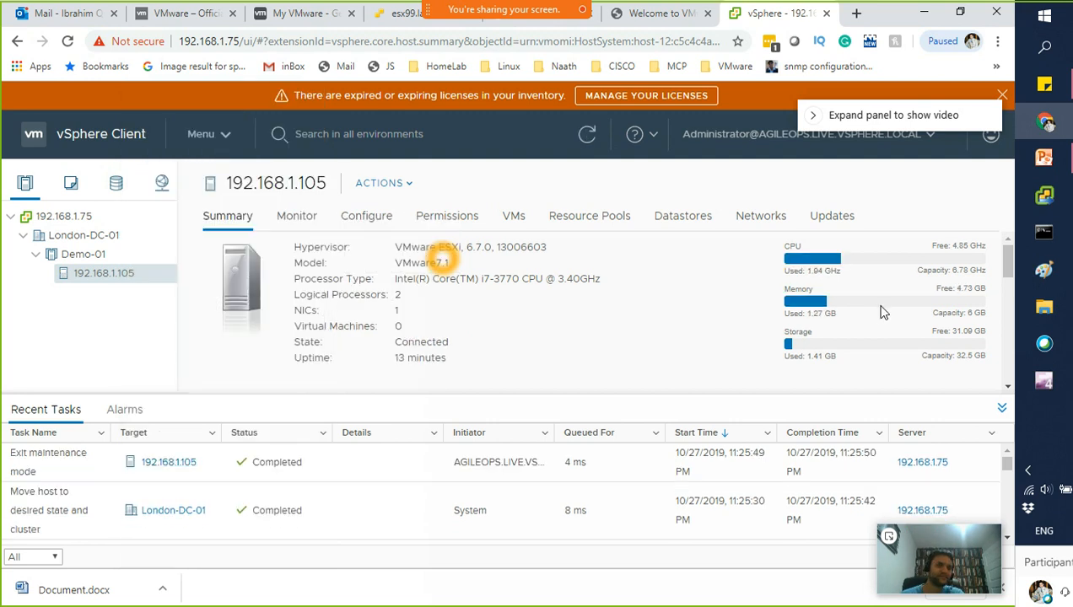